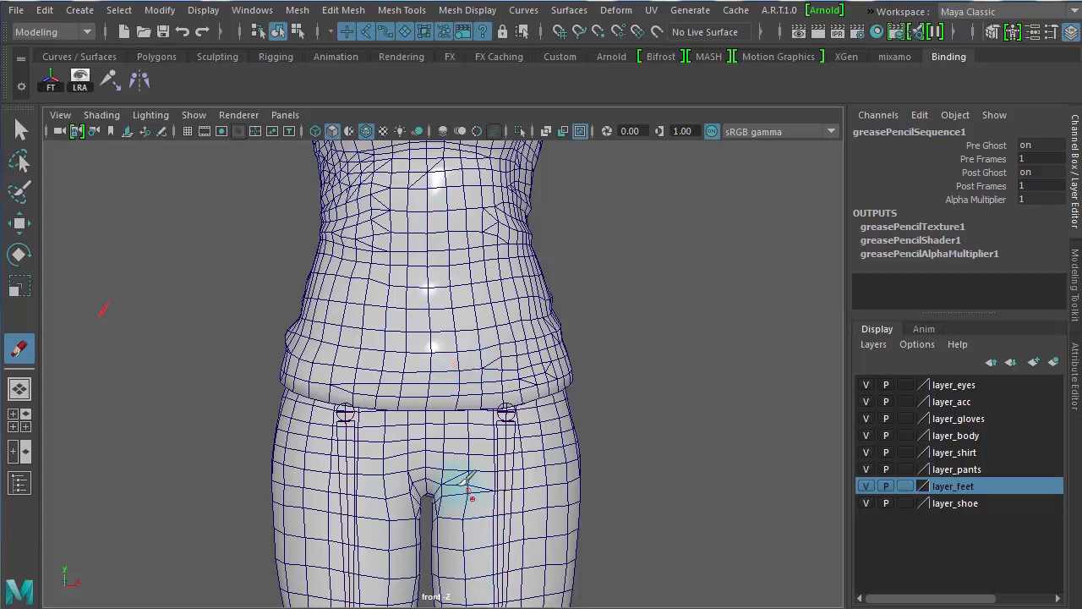
- Sketch the pelvis outline, centre line and a pivot mark over the hips in the front view with the red Grease Pencil
left_click_drag(433, 398, 432, 401)
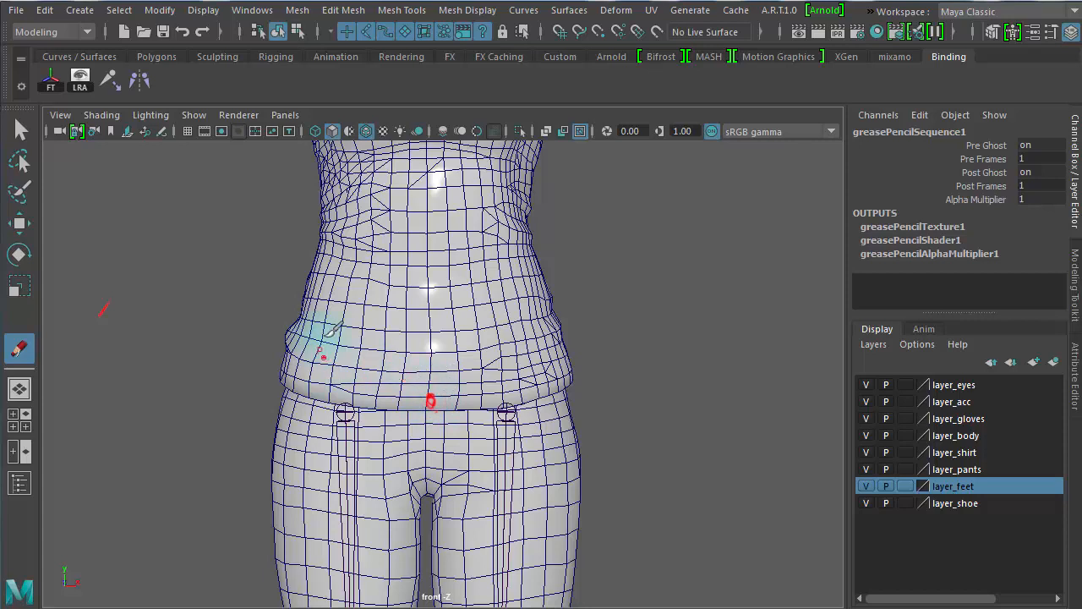
mouse_move(318, 329)
left_mouse_down()
mouse_move(289, 440)
mouse_move(320, 457)
left_mouse_up()
mouse_move(378, 438)
left_mouse_down()
mouse_move(452, 445)
mouse_move(532, 433)
mouse_move(563, 391)
mouse_move(554, 301)
mouse_move(335, 321)
mouse_move(292, 339)
mouse_move(274, 399)
mouse_move(283, 440)
mouse_move(321, 445)
mouse_move(285, 479)
mouse_move(375, 476)
mouse_move(562, 414)
left_mouse_up()
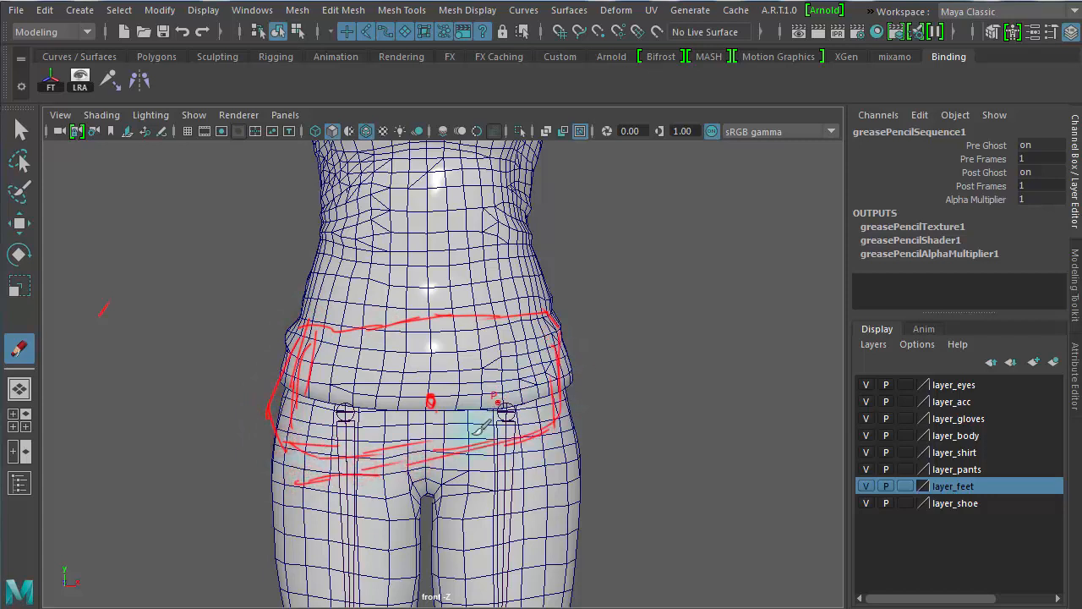
mouse_move(419, 465)
left_mouse_down()
mouse_move(580, 442)
mouse_move(560, 351)
mouse_move(503, 311)
mouse_move(363, 313)
mouse_move(423, 296)
mouse_move(349, 313)
mouse_move(447, 308)
mouse_move(419, 330)
mouse_move(428, 305)
mouse_move(426, 495)
left_mouse_up()
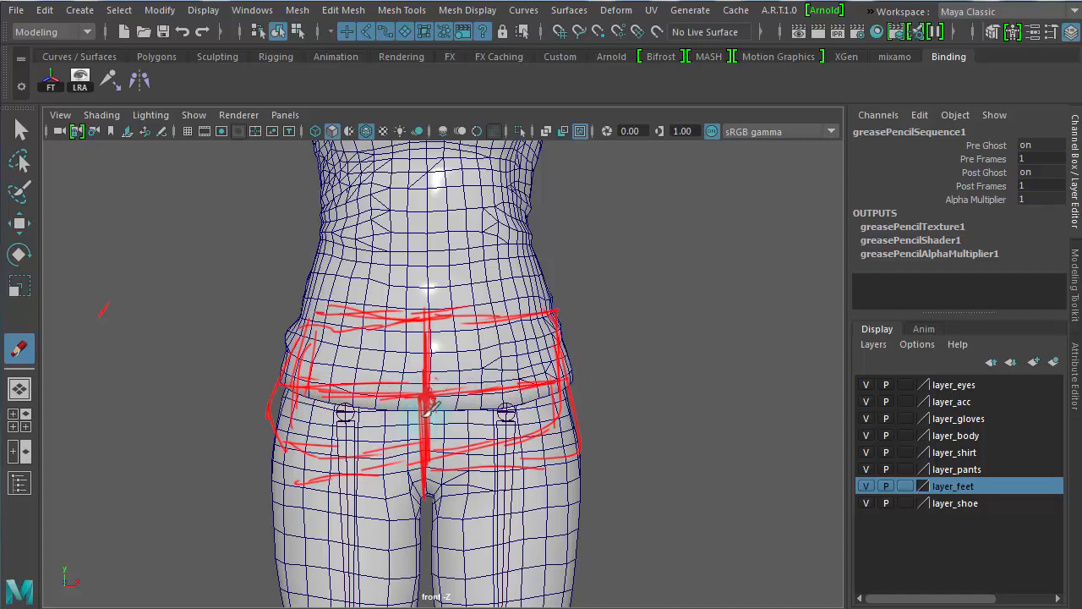
left_click(539, 437)
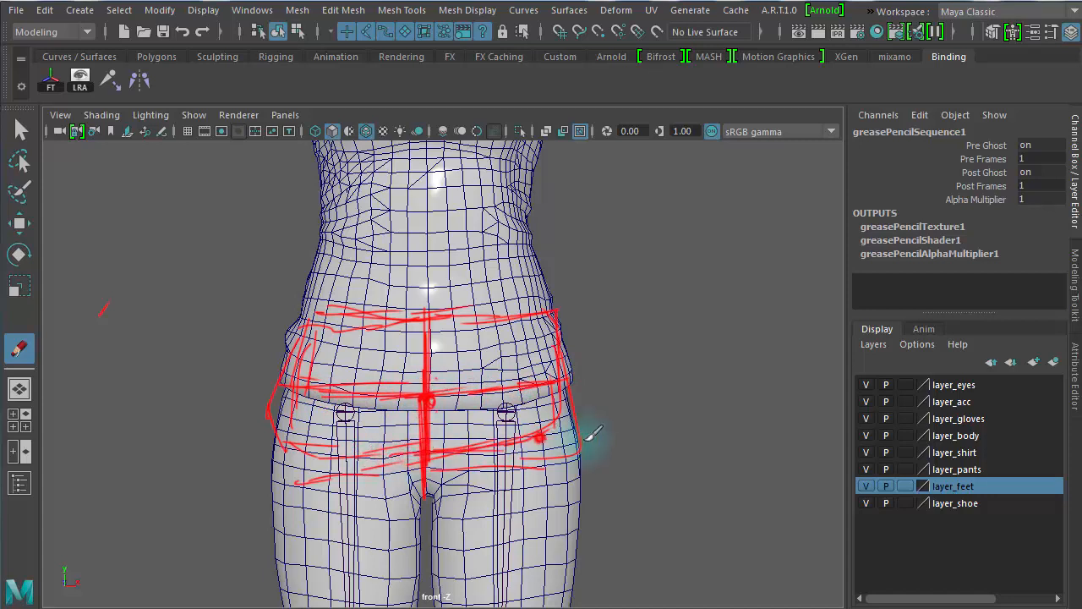
mouse_move(578, 437)
left_mouse_down()
mouse_move(563, 345)
mouse_move(568, 372)
left_mouse_up()
left_click_drag(350, 452, 298, 455)
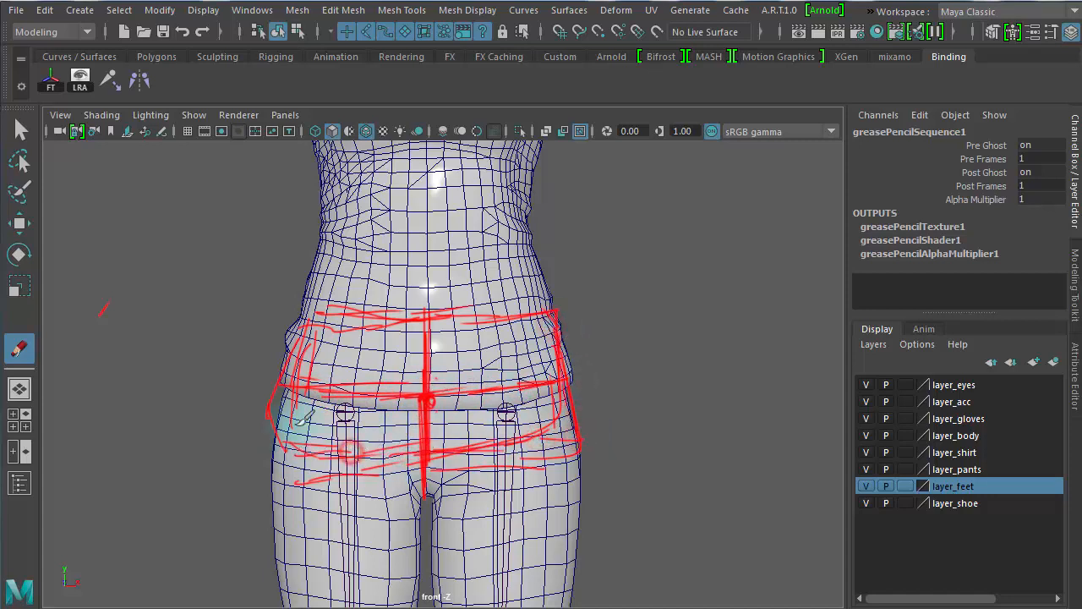
left_click(425, 398)
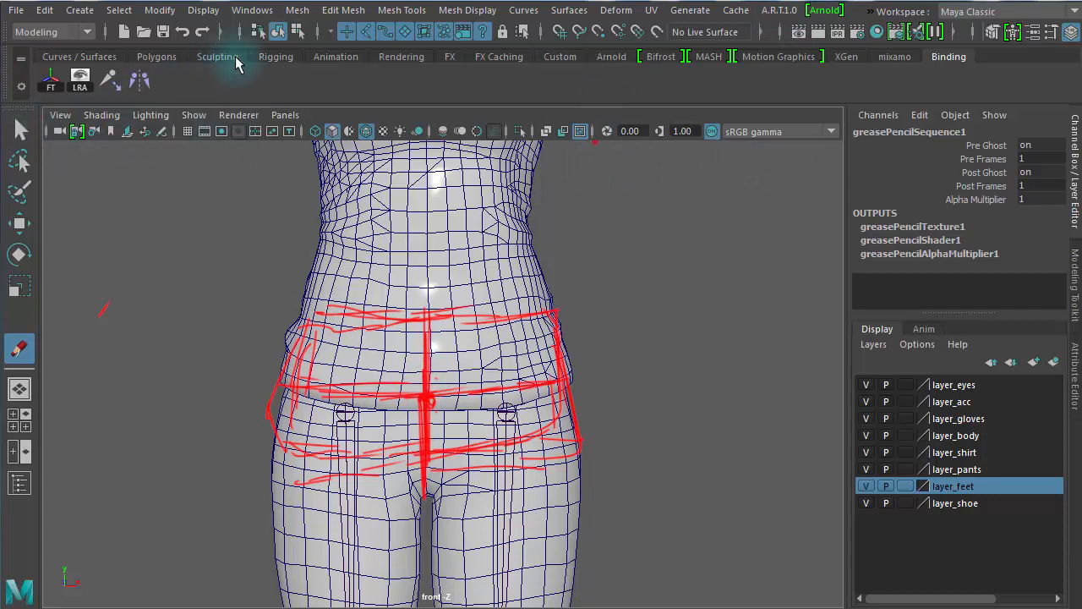
- Switch to the Rigging tool set, create a single joint beside the torso, and set its radius to 3.9
left_click(37, 32)
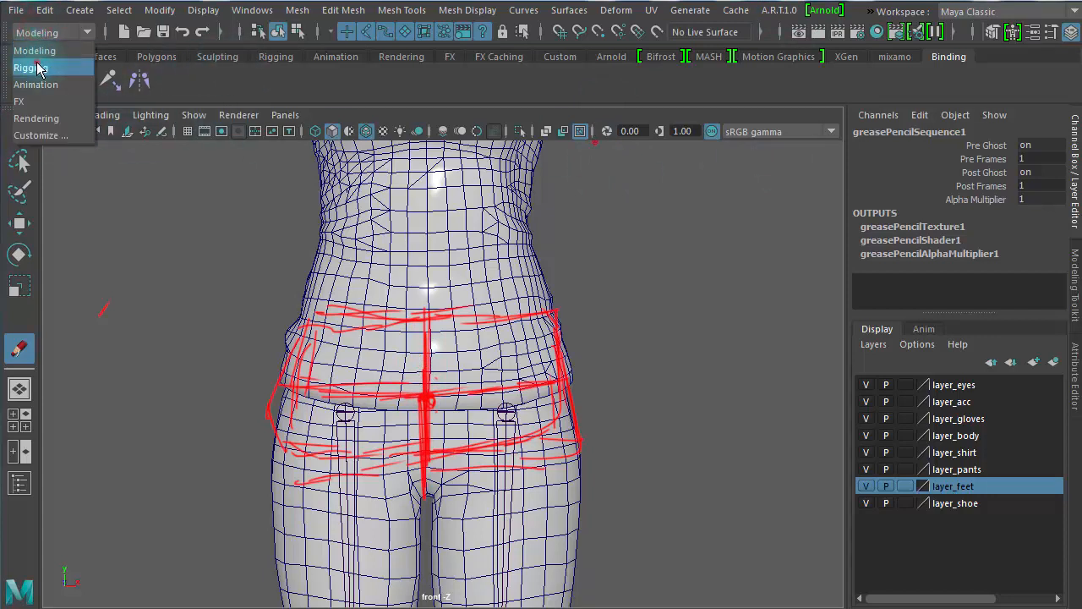
left_click(35, 67)
left_click(306, 10)
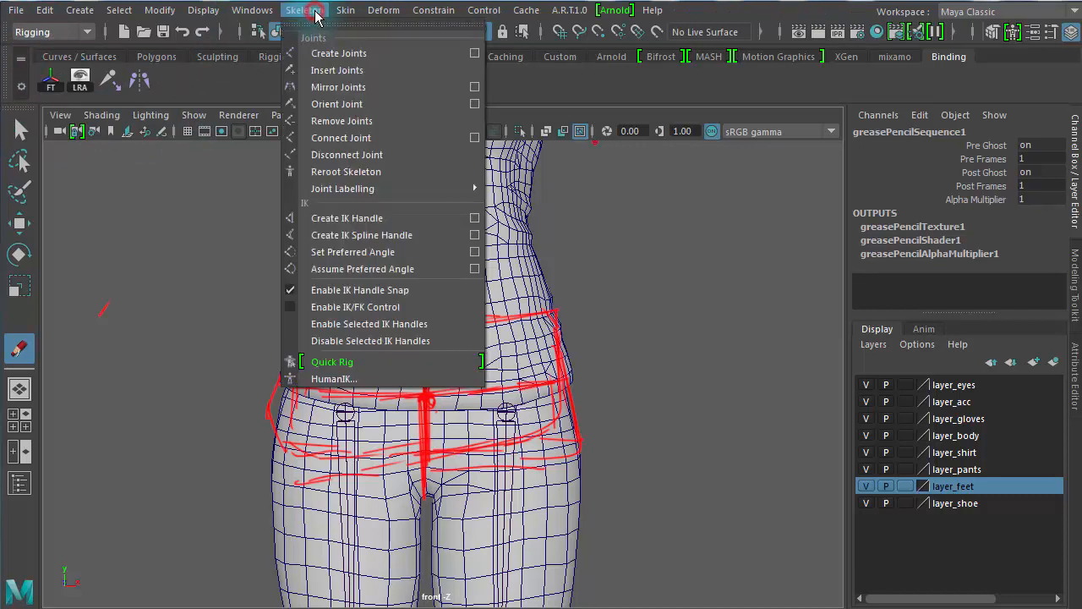
left_click(360, 56)
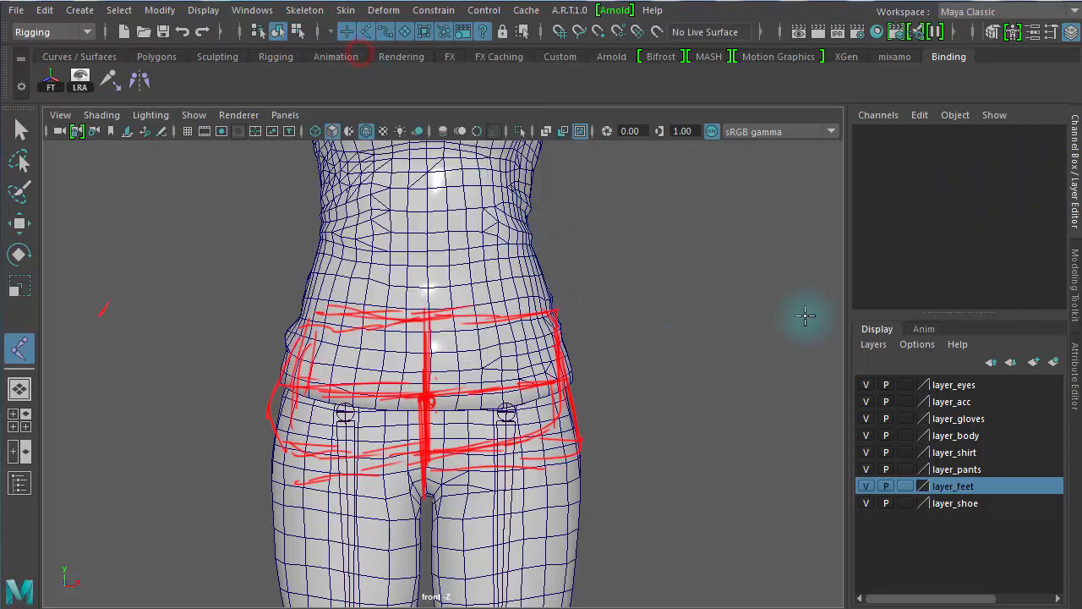
left_click(627, 268)
key("q")
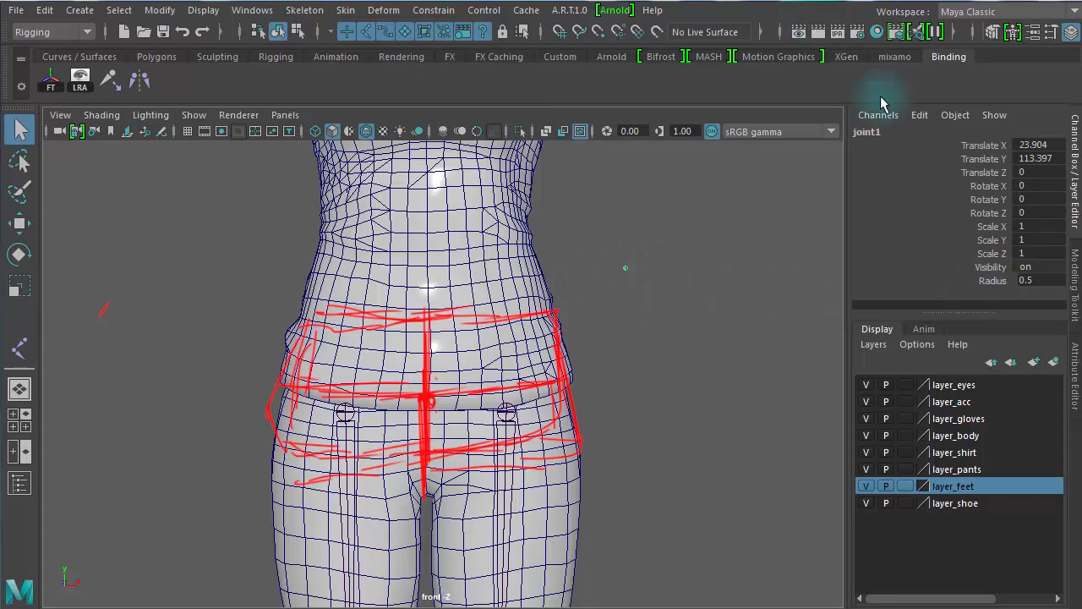
left_click(993, 282)
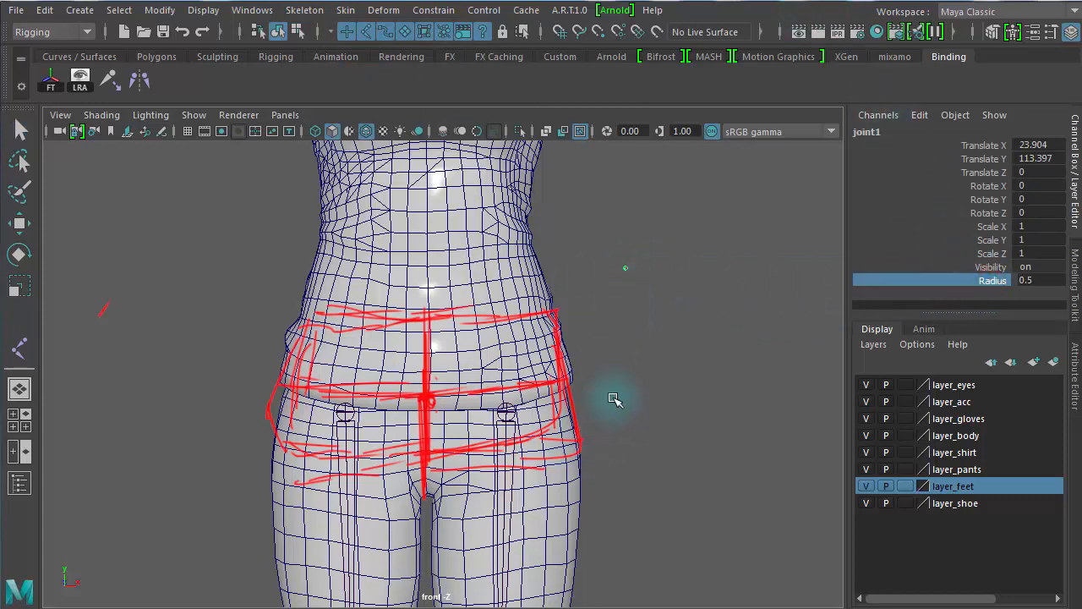
middle_click_drag(646, 302, 684, 301)
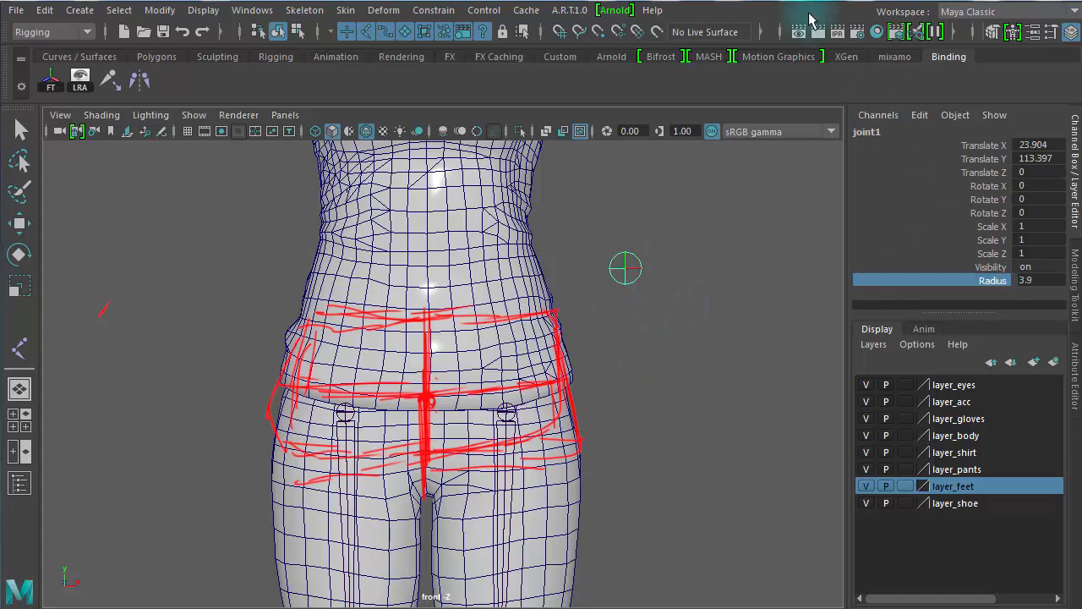
- Move the joint to the sketched pelvis pivot at Translate X 0 and about Translate Y 97.9, and rename it pelvis
key("w")
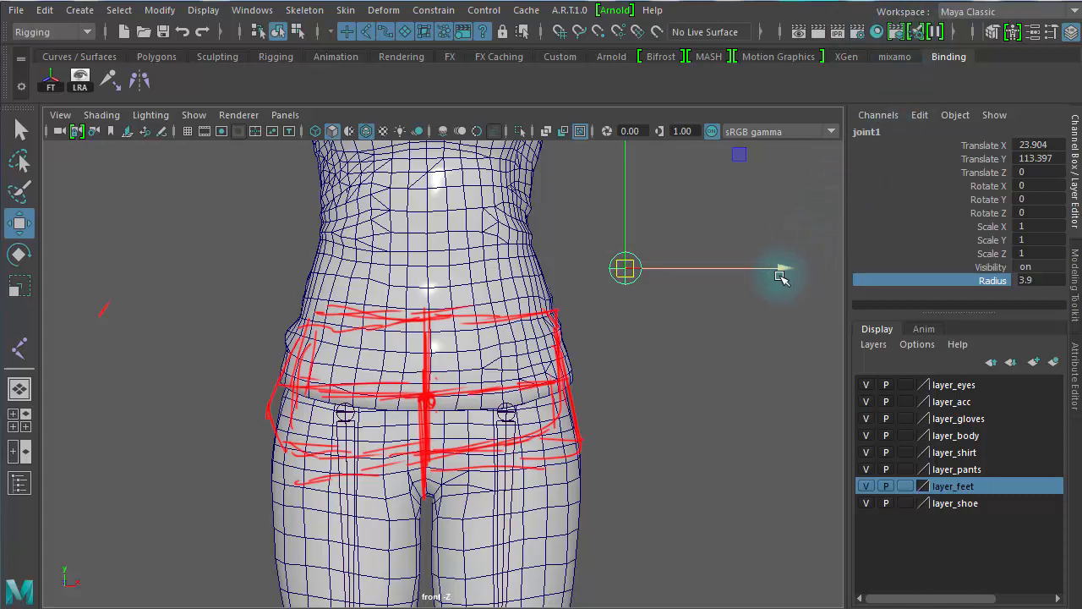
left_click_drag(781, 276, 612, 270)
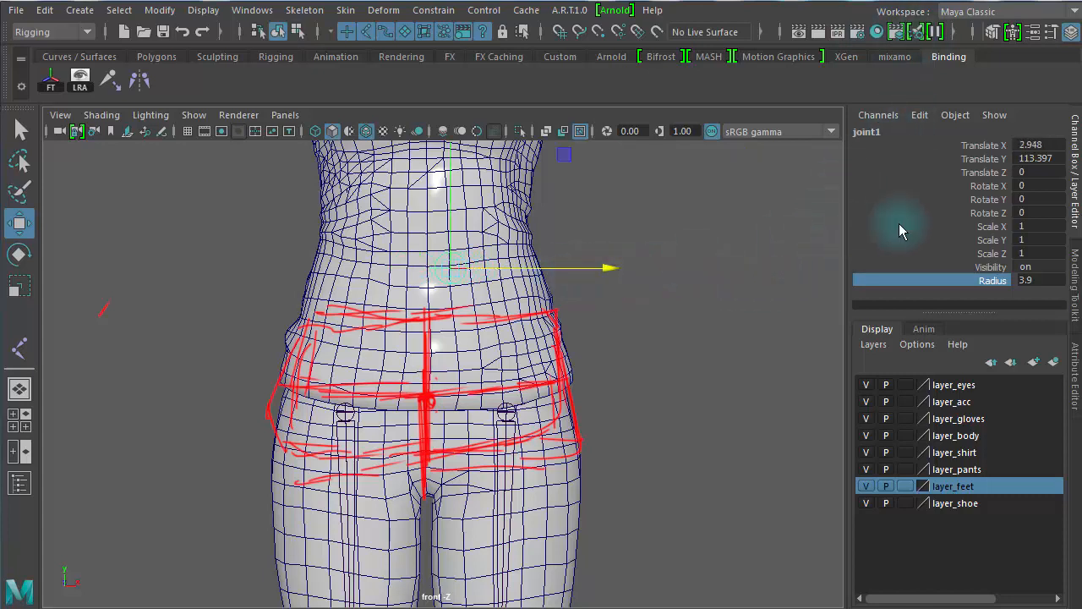
double_click(1045, 146)
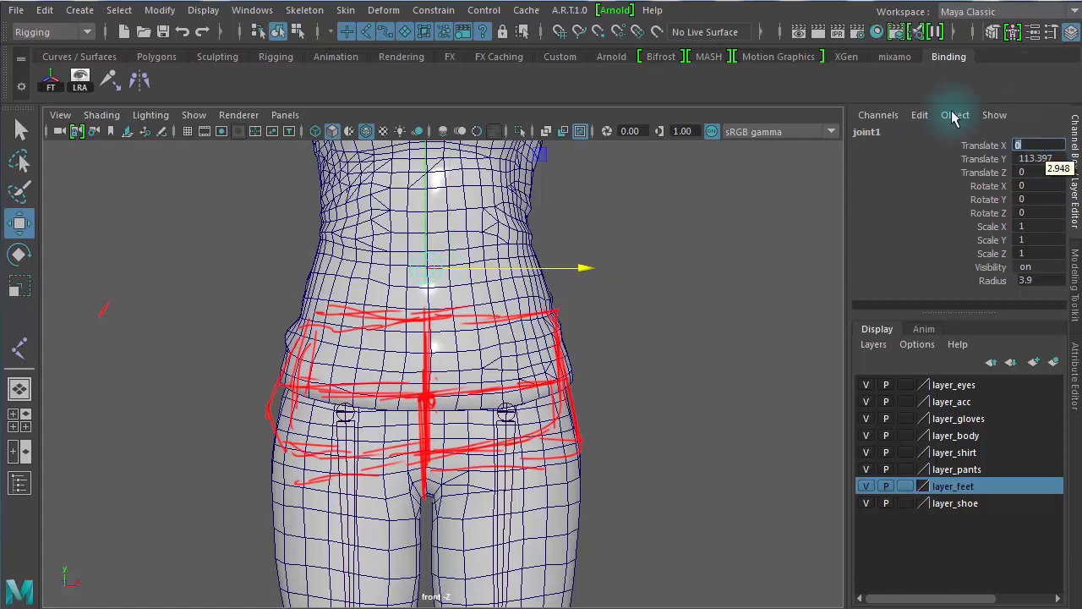
left_click_drag(430, 171, 429, 308)
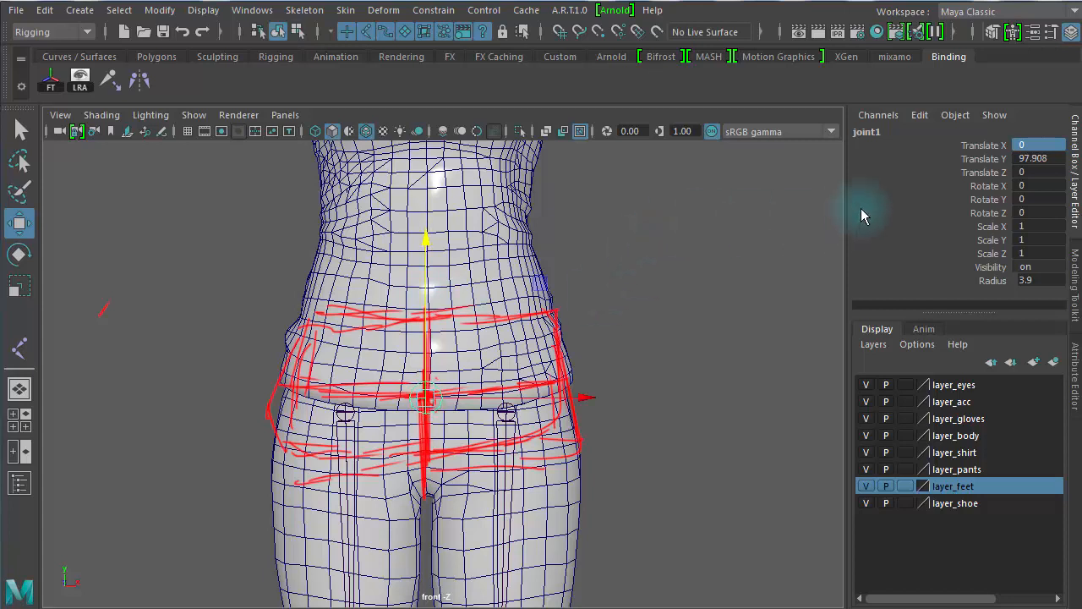
double_click(892, 132)
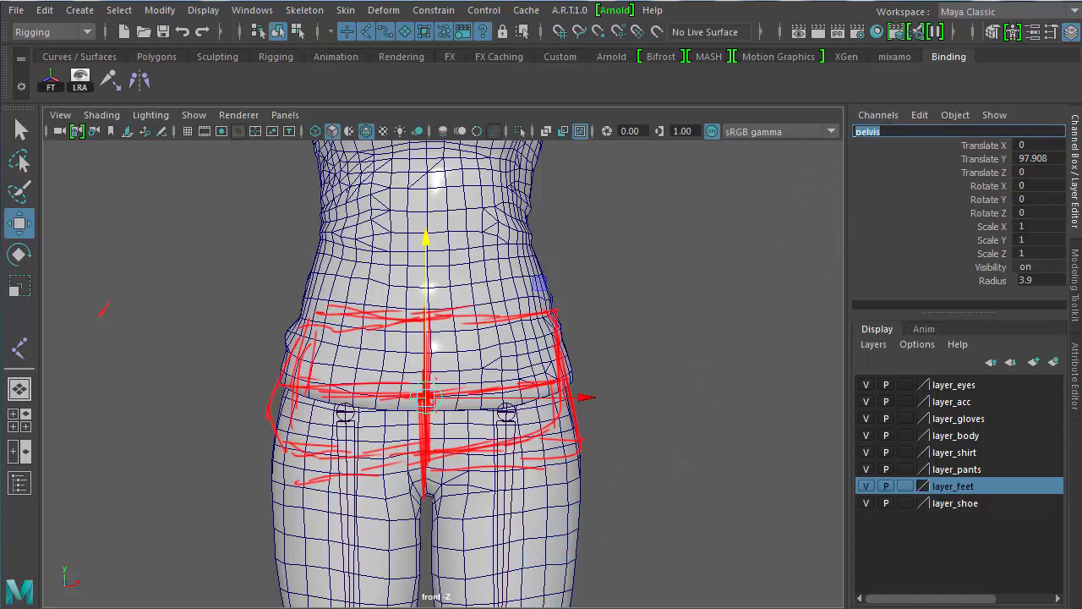
- Delete all Grease Pencil frames and deselect the pelvis joint
right_click(522, 372)
mouse_move(661, 418)
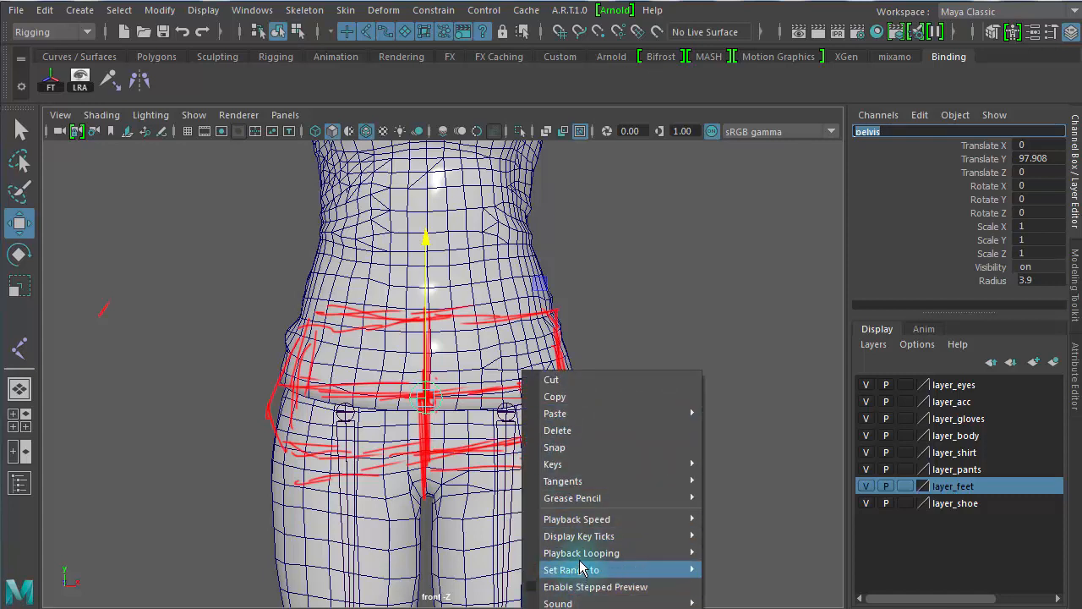
mouse_move(623, 505)
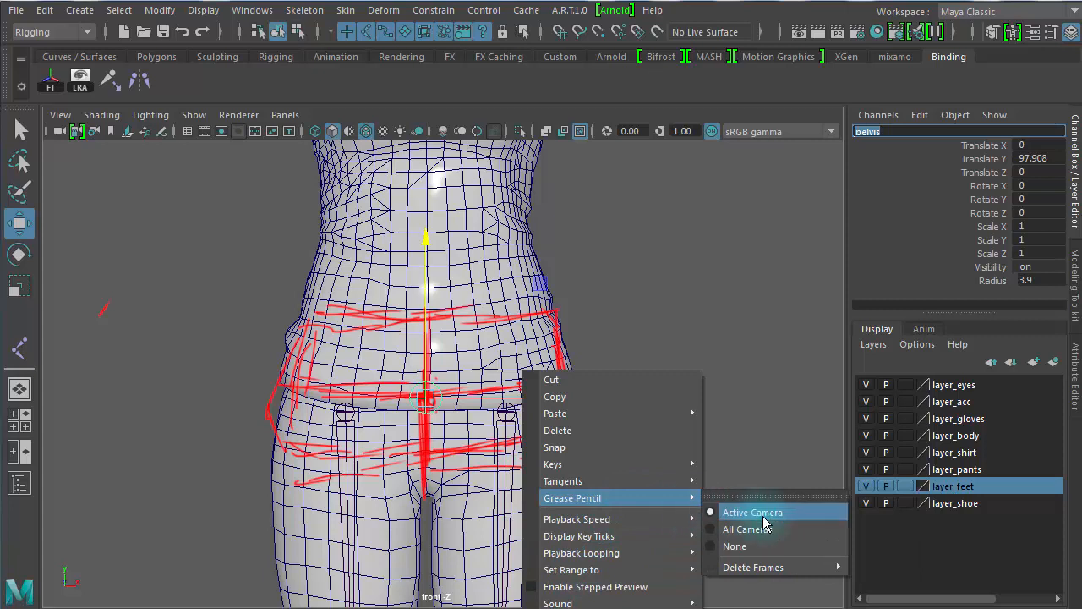
mouse_move(766, 574)
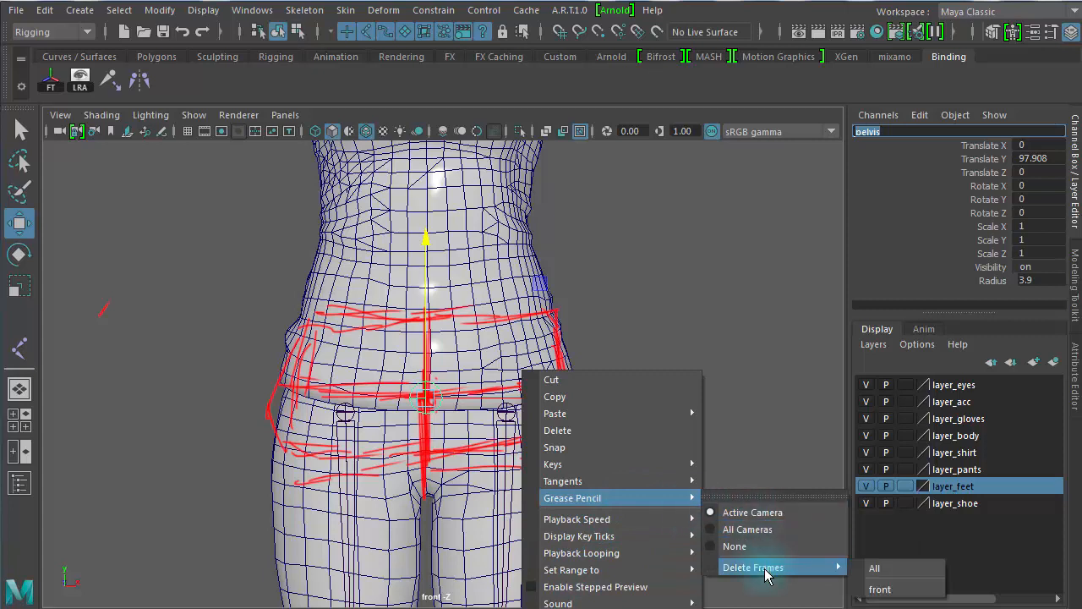
left_click(876, 571)
left_click(656, 322)
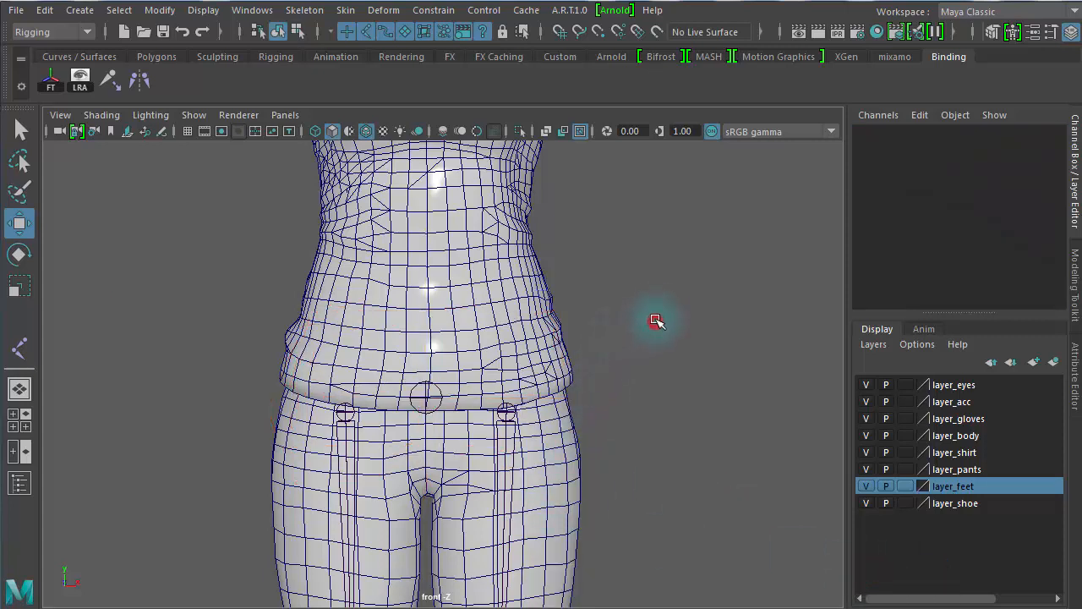
- Sketch the rib cage outline over the chest in red with the Grease Pencil, from the shoulder line down to the lower rib arch
middle_click_drag(652, 322, 659, 491, "alt")
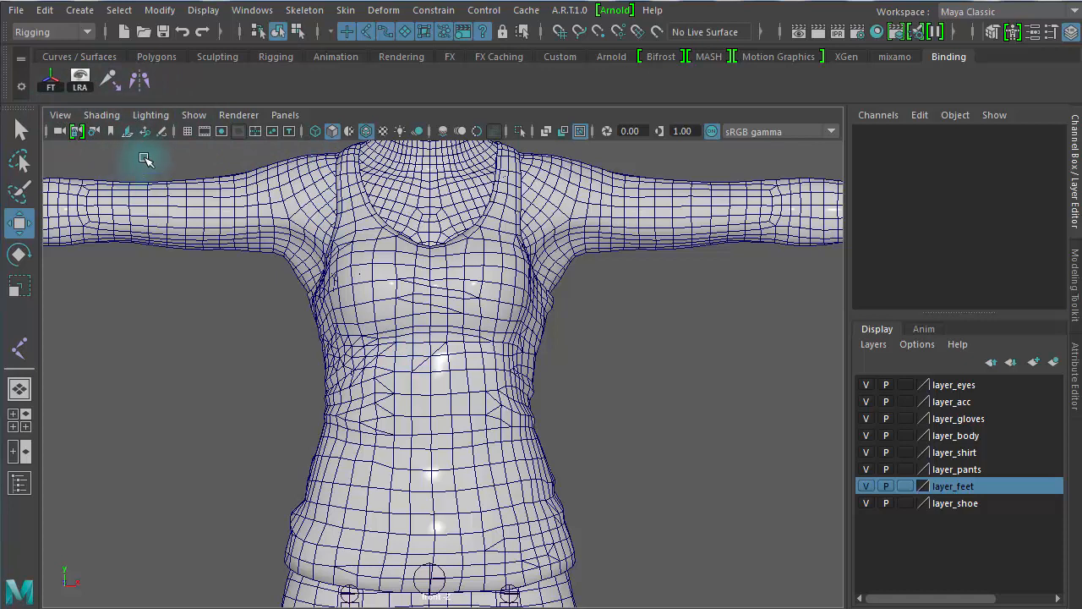
left_click(162, 132)
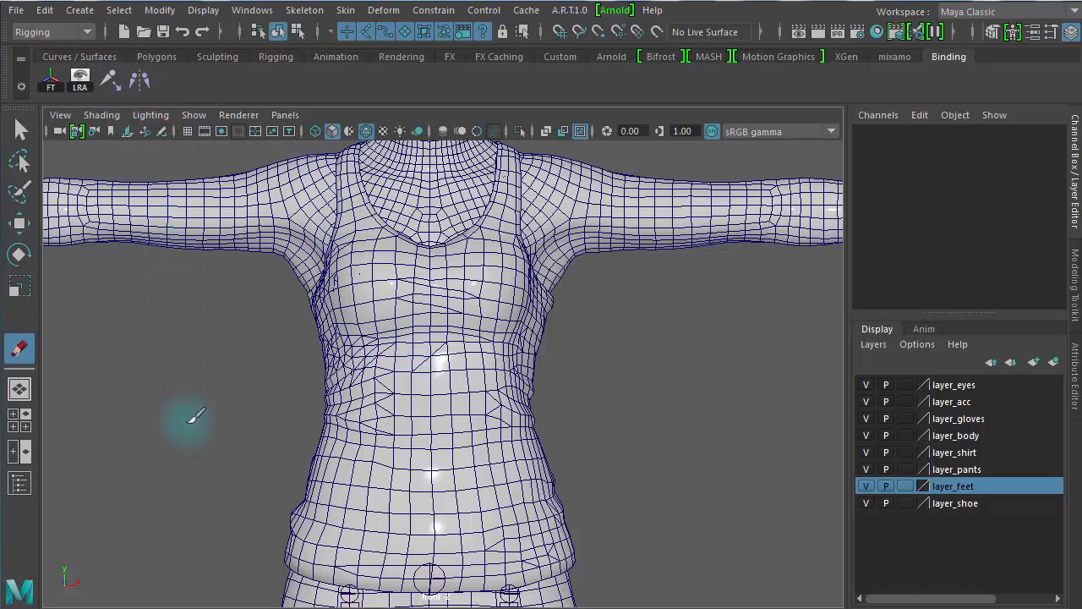
left_click(268, 417)
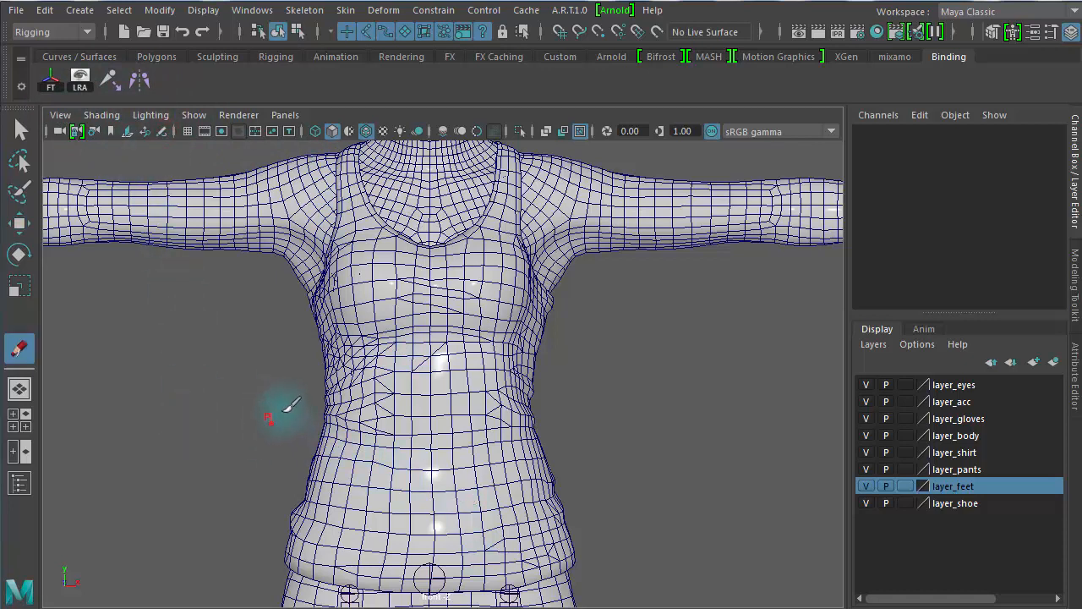
mouse_move(388, 167)
left_mouse_down()
mouse_move(332, 166)
mouse_move(483, 159)
mouse_move(429, 169)
mouse_move(482, 154)
mouse_move(544, 201)
left_mouse_up()
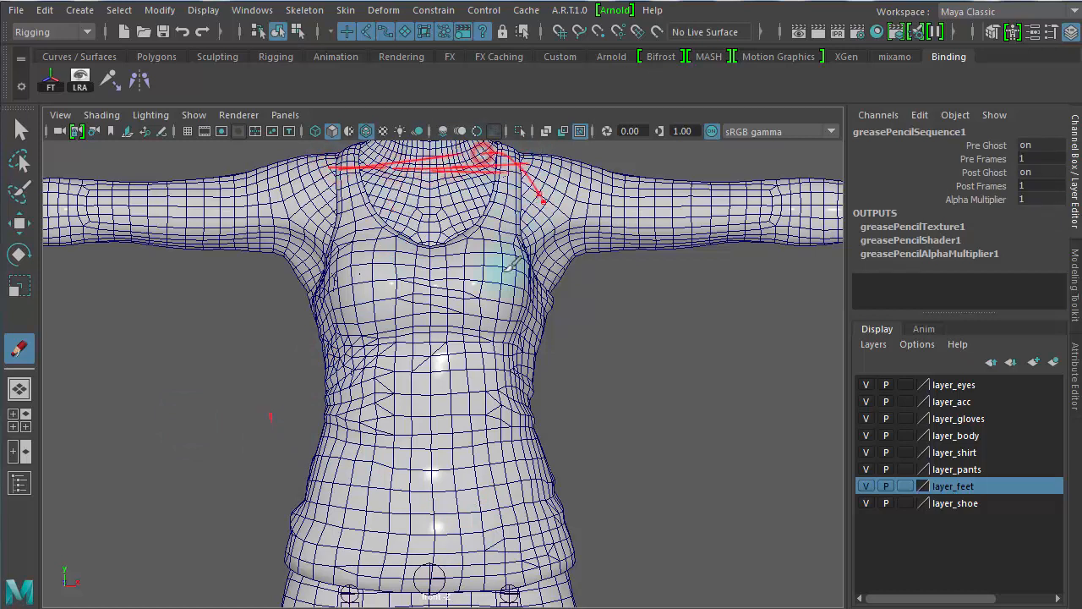
mouse_move(338, 328)
left_mouse_down()
mouse_move(355, 351)
mouse_move(422, 359)
mouse_move(497, 345)
mouse_move(523, 175)
mouse_move(497, 281)
mouse_move(435, 372)
left_mouse_up()
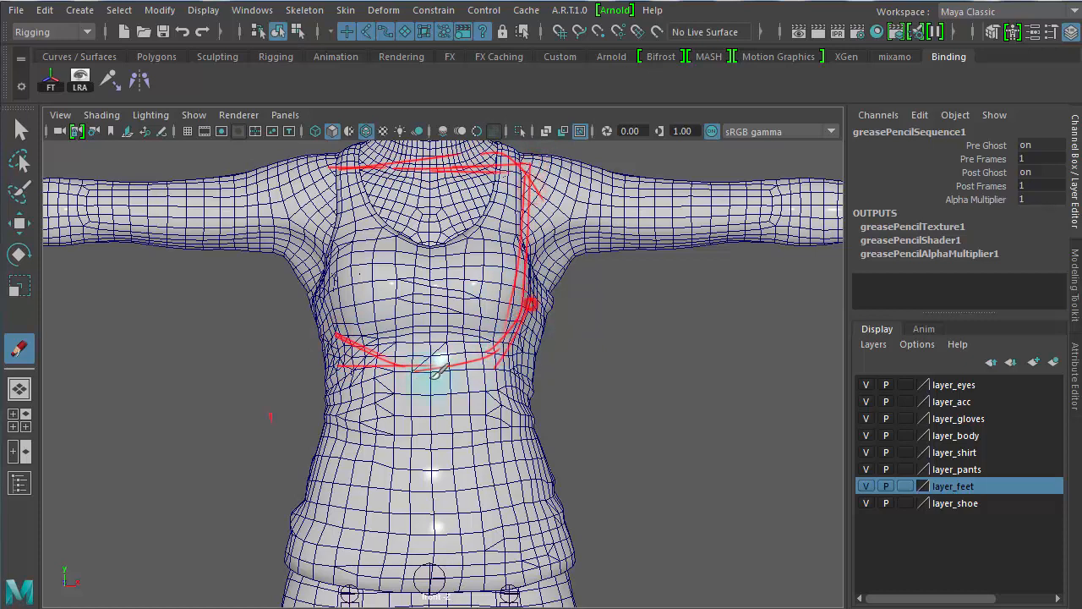
left_click_drag(336, 161, 311, 266)
left_click_drag(324, 197, 317, 314)
mouse_move(325, 217)
left_mouse_down()
mouse_move(317, 329)
mouse_move(365, 360)
mouse_move(413, 371)
mouse_move(482, 338)
mouse_move(511, 224)
left_mouse_up()
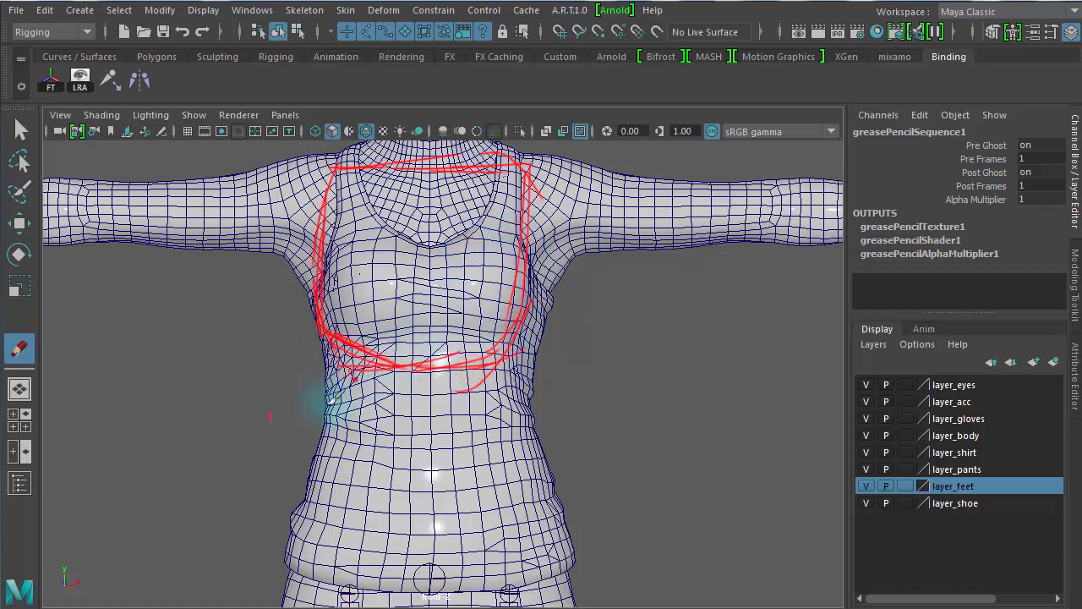
mouse_move(319, 358)
left_mouse_down()
mouse_move(357, 381)
mouse_move(416, 322)
mouse_move(524, 380)
mouse_move(536, 358)
mouse_move(541, 370)
mouse_move(461, 334)
mouse_move(402, 348)
left_mouse_up()
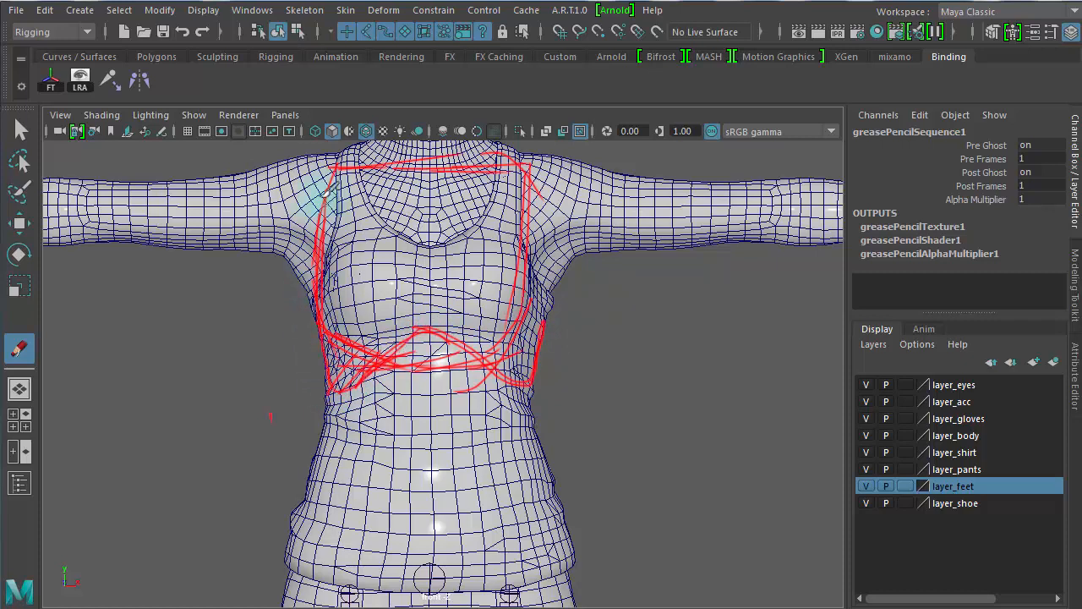
- Add a raised neckline stroke, slanted rib lines on both sides and a pivot mark at the centre of the lower rib arch
mouse_move(414, 157)
left_mouse_down()
mouse_move(520, 148)
mouse_move(529, 179)
left_mouse_up()
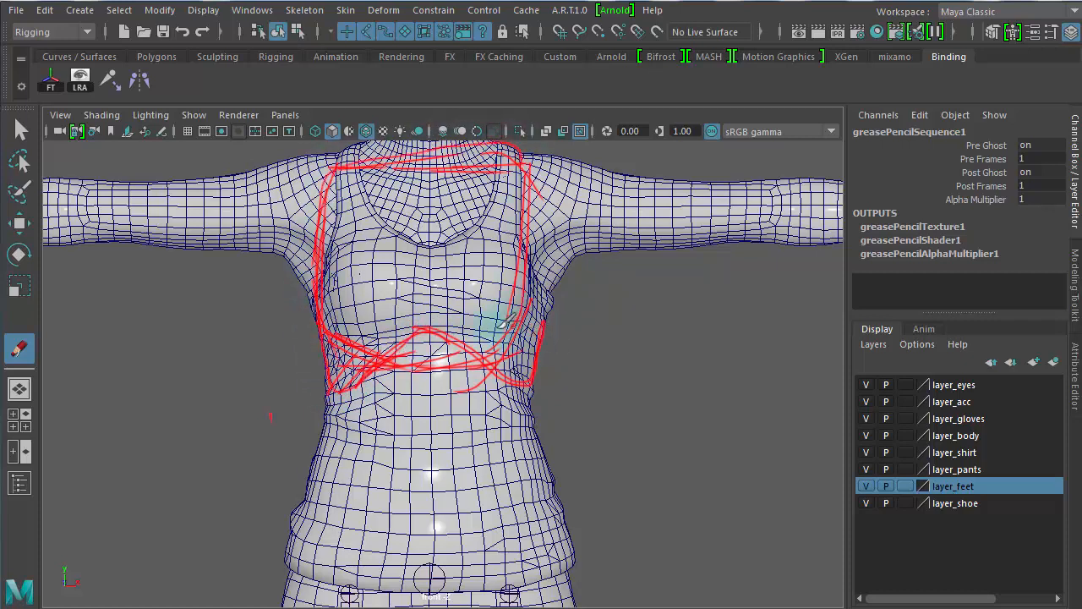
left_click_drag(477, 319, 490, 285)
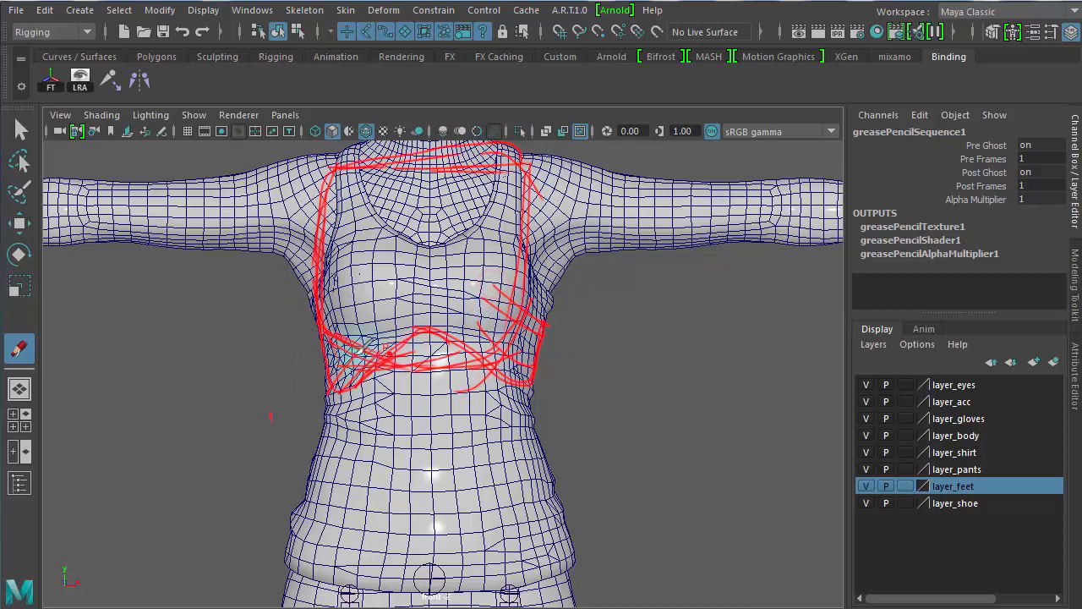
left_click(322, 349)
left_click_drag(335, 299, 390, 283)
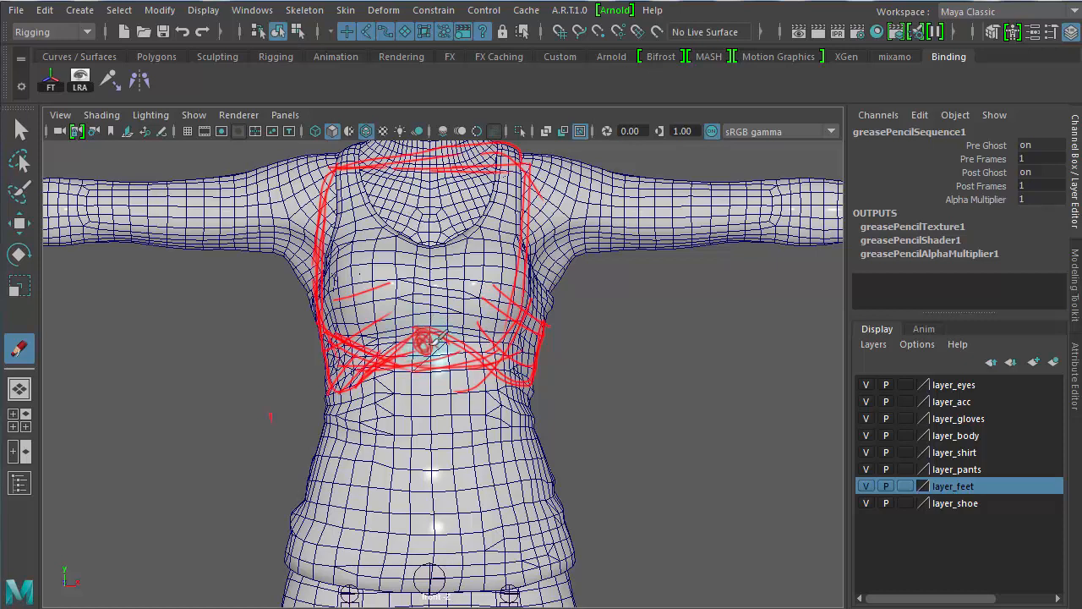
- Mark three spine joint positions in yellow along the torso's centre line: lower abdomen, waist and lower rib arch
left_click(38, 342)
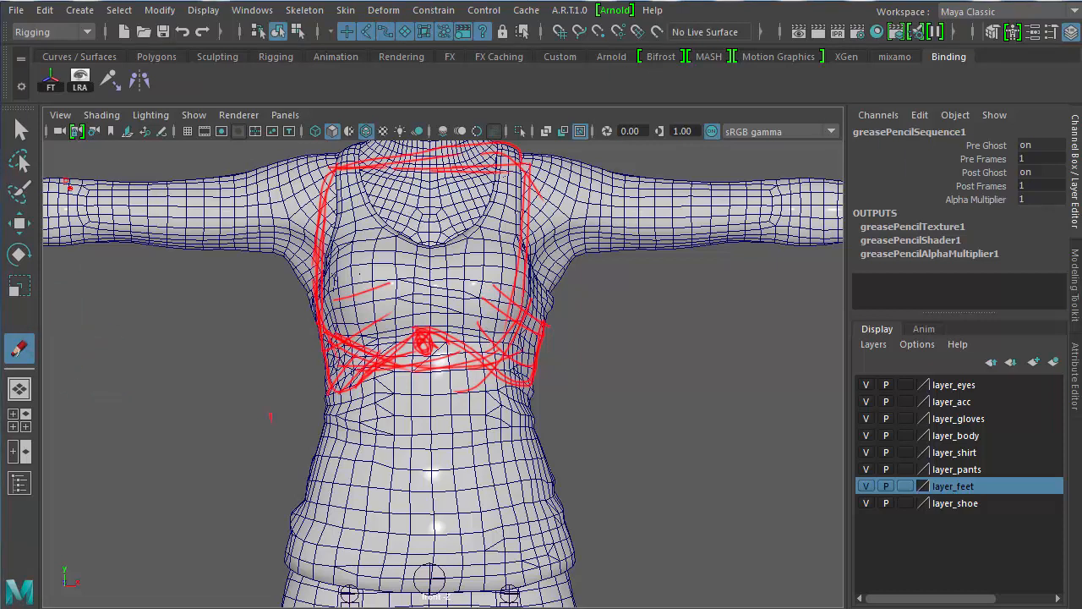
left_click(610, 360)
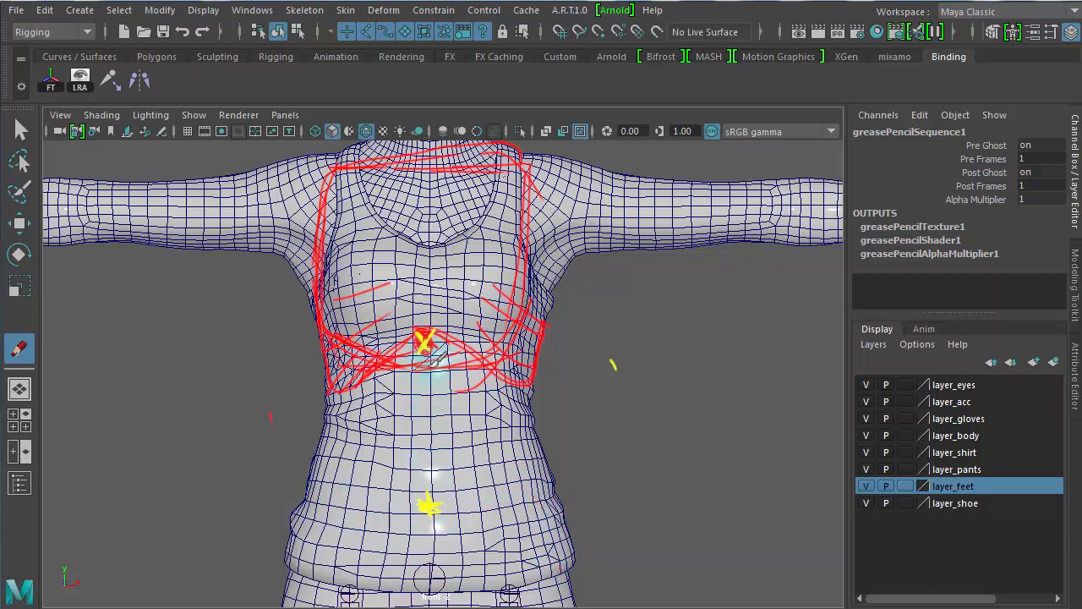
left_click(428, 432)
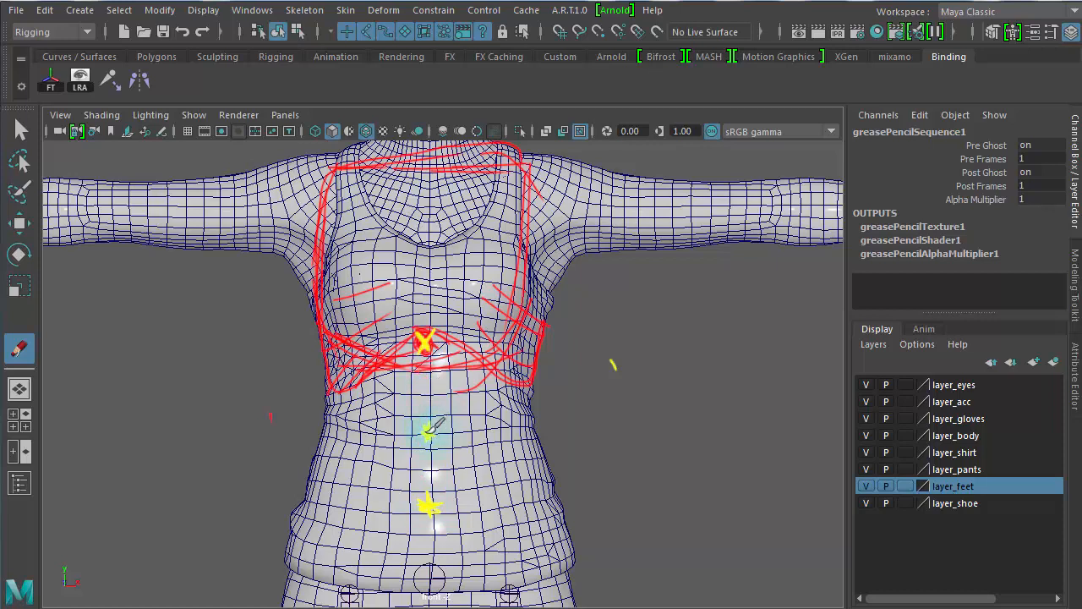
- Duplicate the pelvis joint, raise the copy to the yellow lower-abdomen mark, and set its radius to 2.5
left_click(20, 130)
left_click(460, 583)
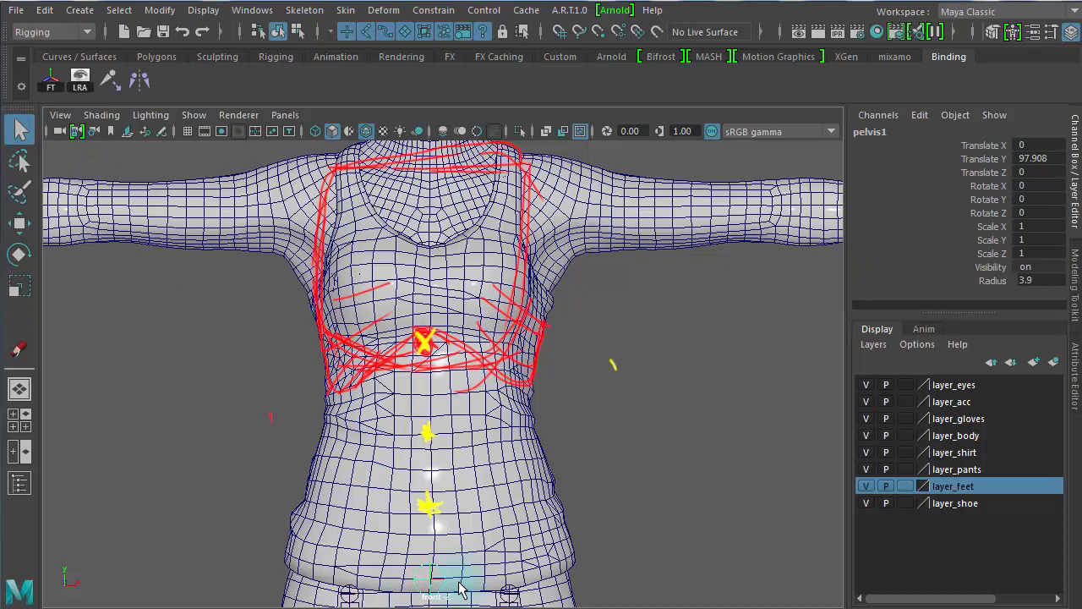
key("w")
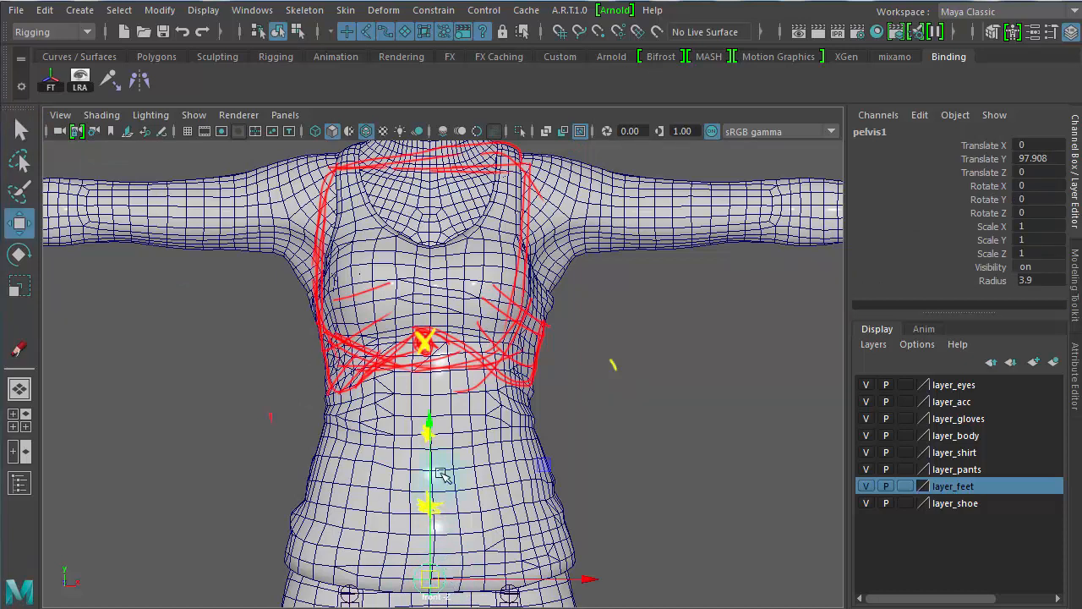
left_click_drag(438, 428, 440, 353)
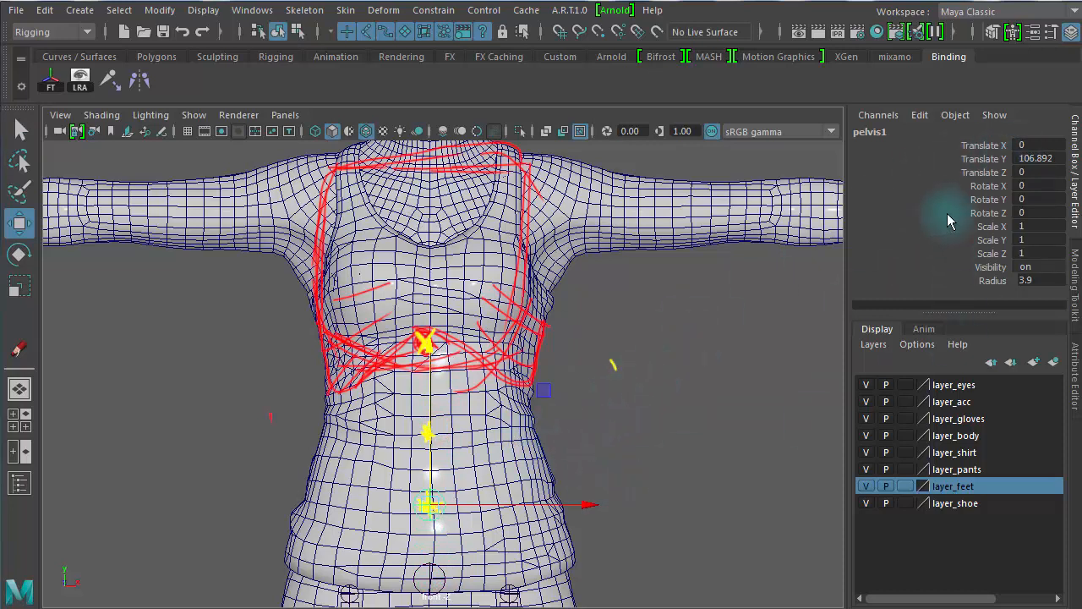
left_click(993, 280)
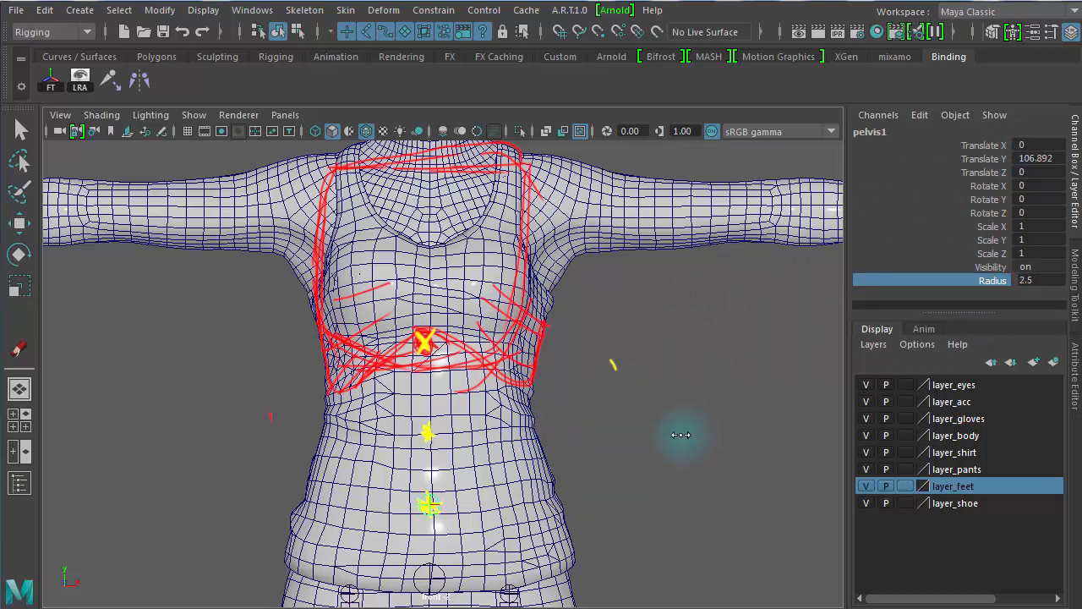
- Rename the new joint at the lower abdomen as spine_01 and deselect it
left_click(882, 133)
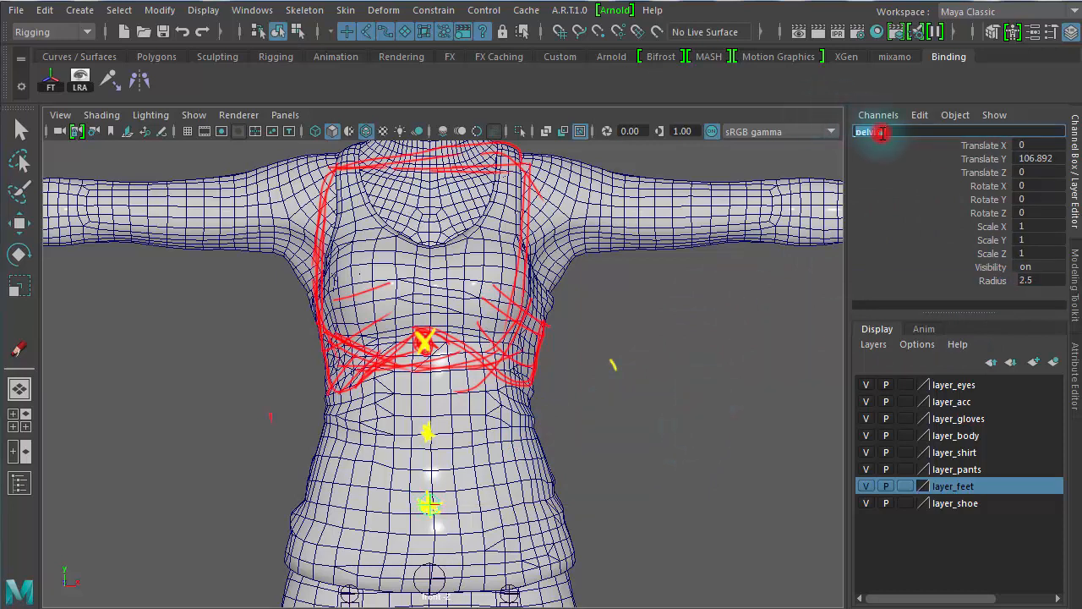
left_click(859, 133)
type("spine_01")
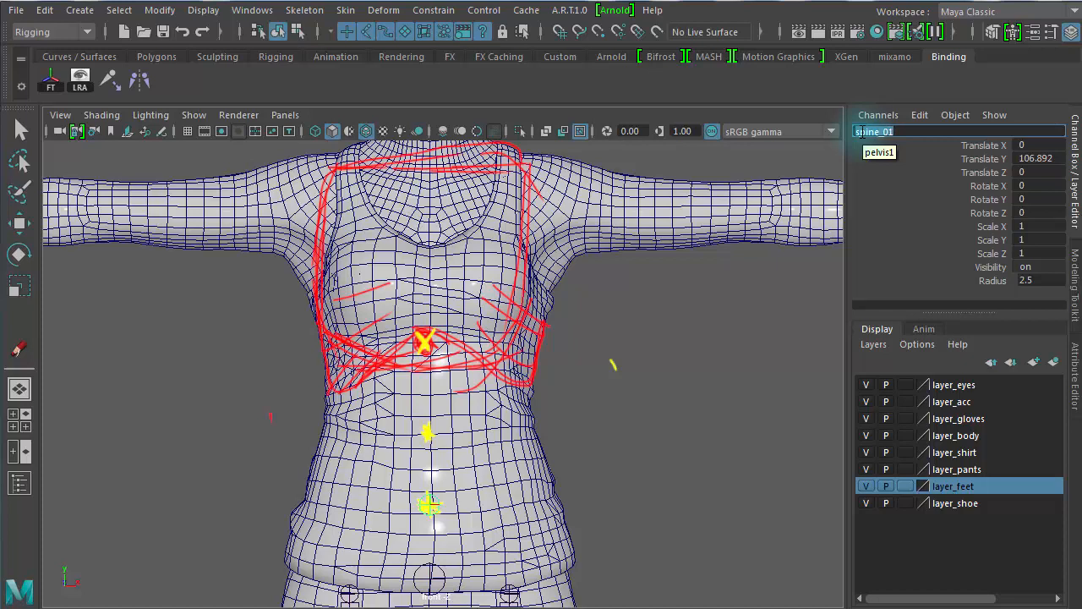
left_click(717, 459)
- Duplicate spine_01 up to the waist mark at Y about 116.2, and duplicate that copy up to the lower rib arch mark at Y about 126.4
left_click(474, 481)
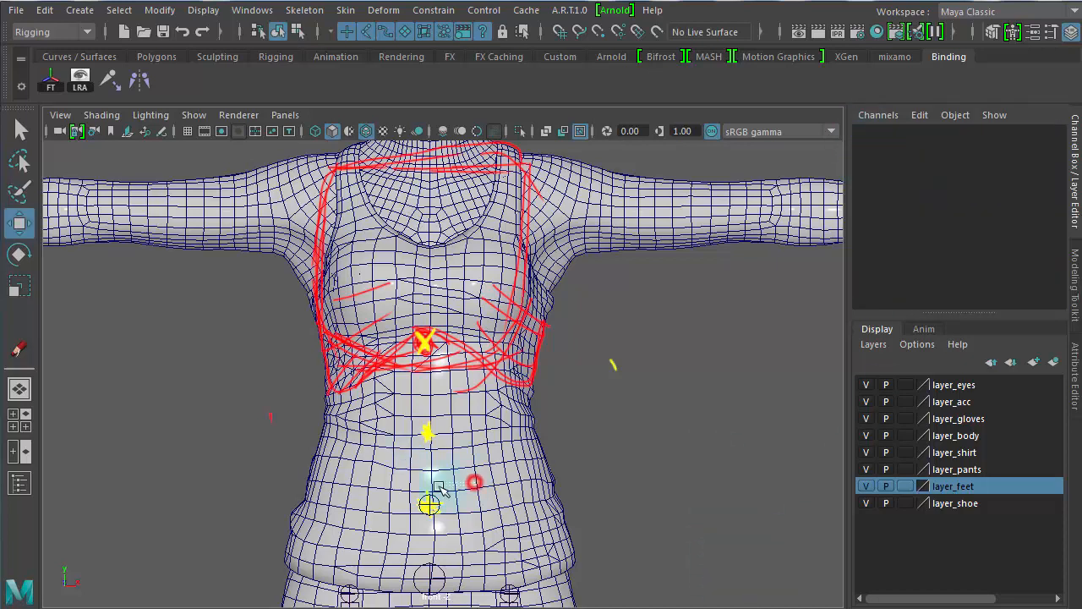
left_click(434, 492)
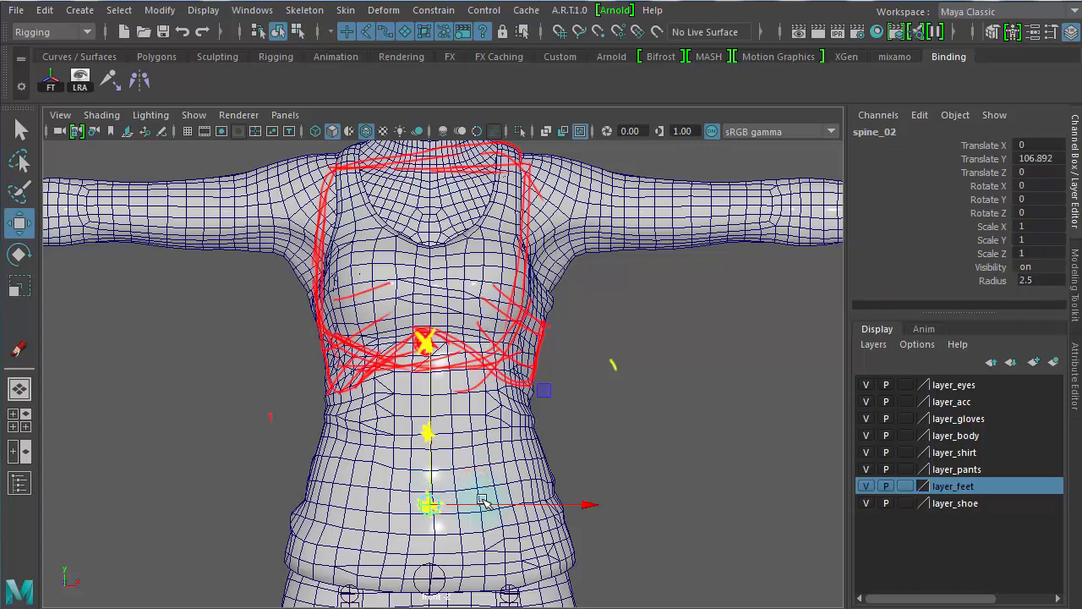
left_click_drag(433, 360, 429, 279)
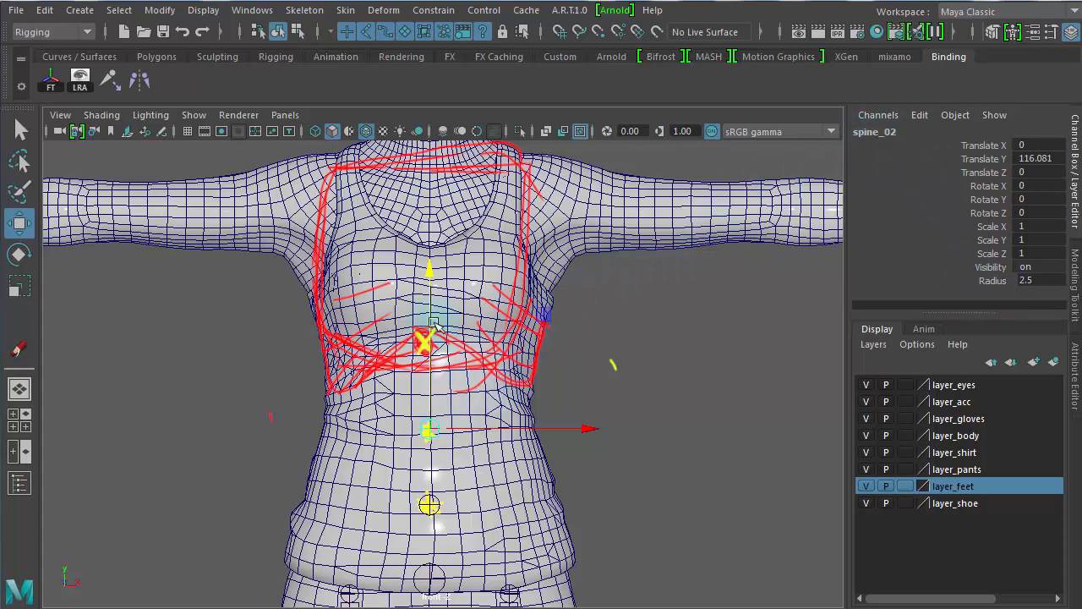
left_click_drag(429, 264, 431, 266)
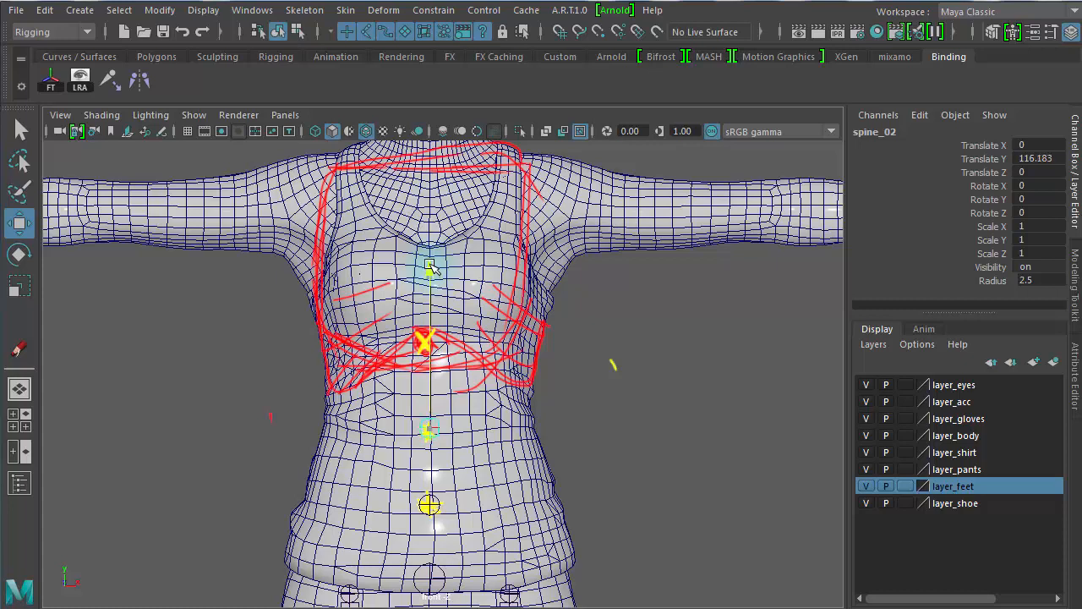
left_click_drag(429, 266, 430, 180)
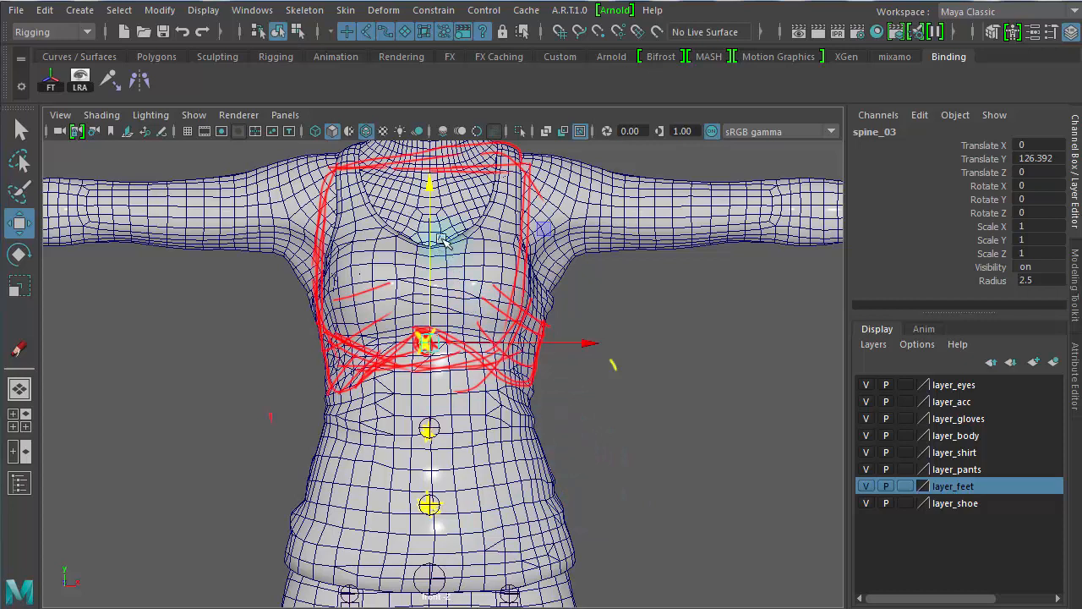
- Delete all Grease Pencil frames and clear the joint selection
left_click(619, 467)
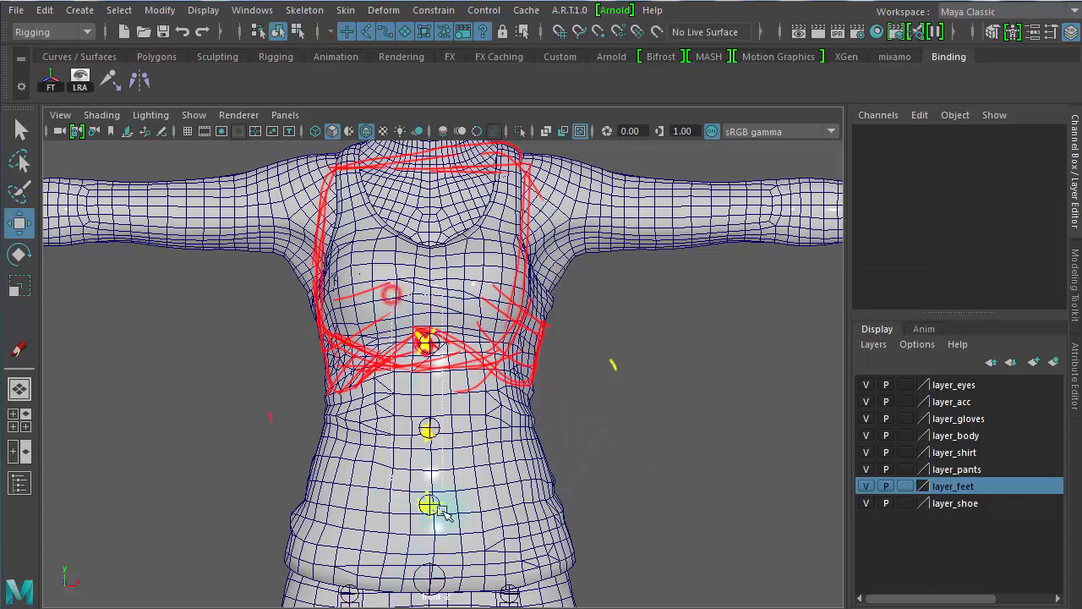
left_click(452, 580)
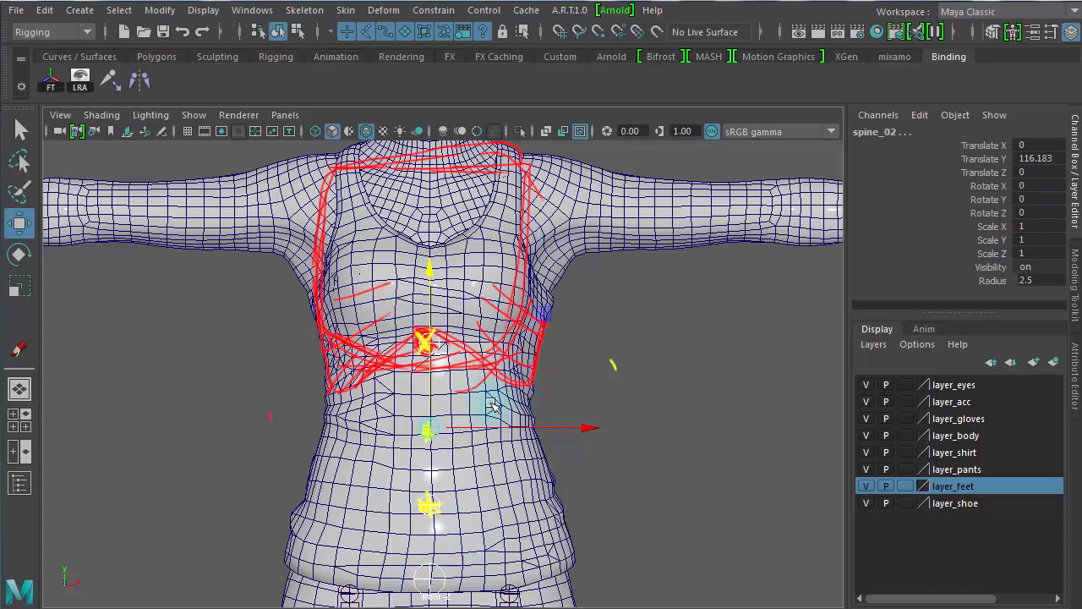
right_click(492, 605)
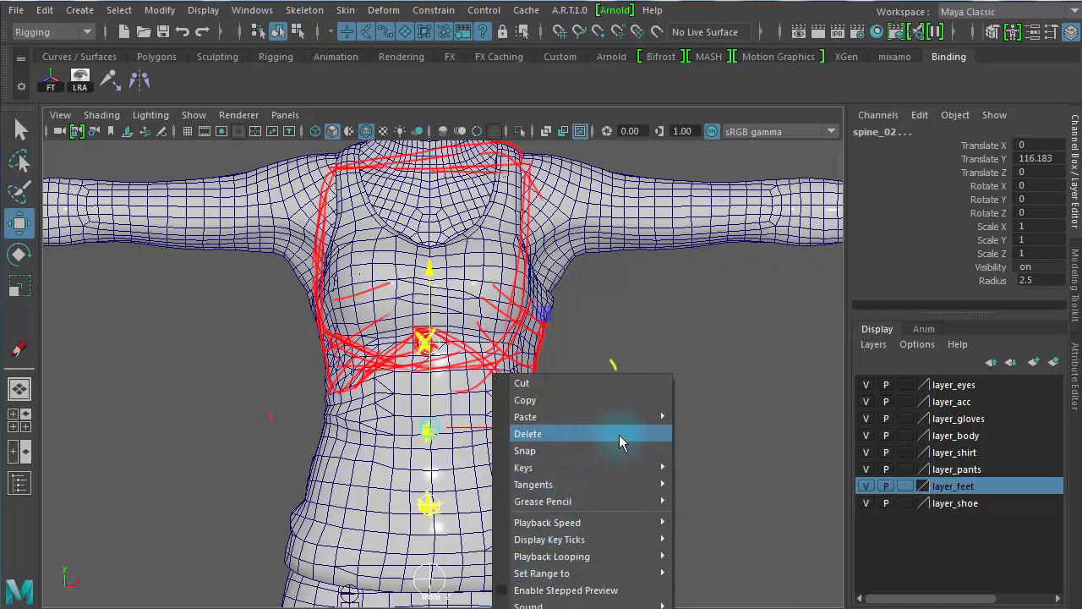
mouse_move(600, 524)
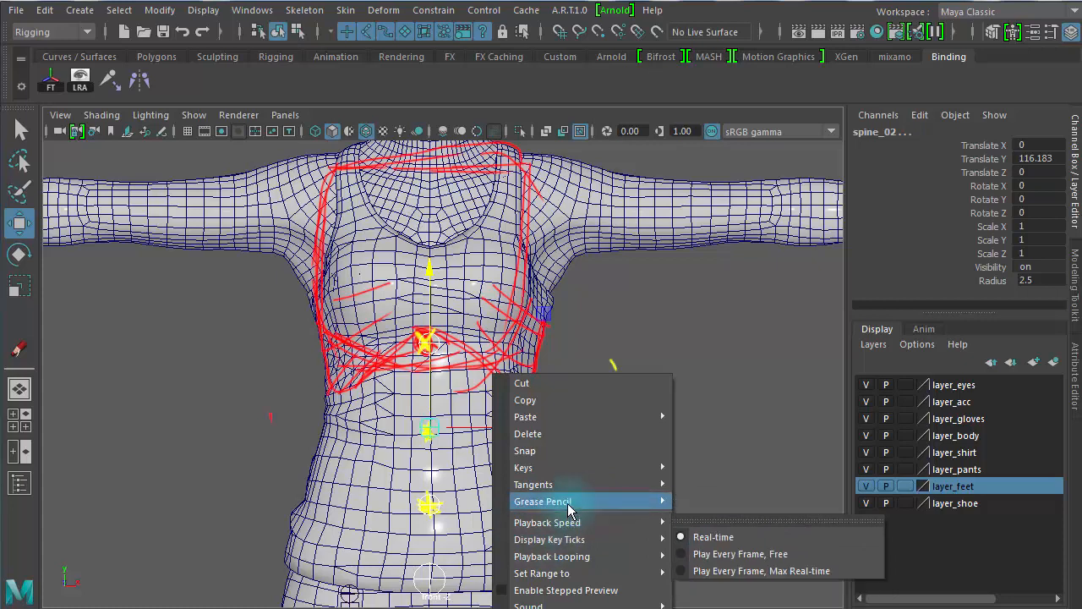
mouse_move(568, 504)
mouse_move(761, 570)
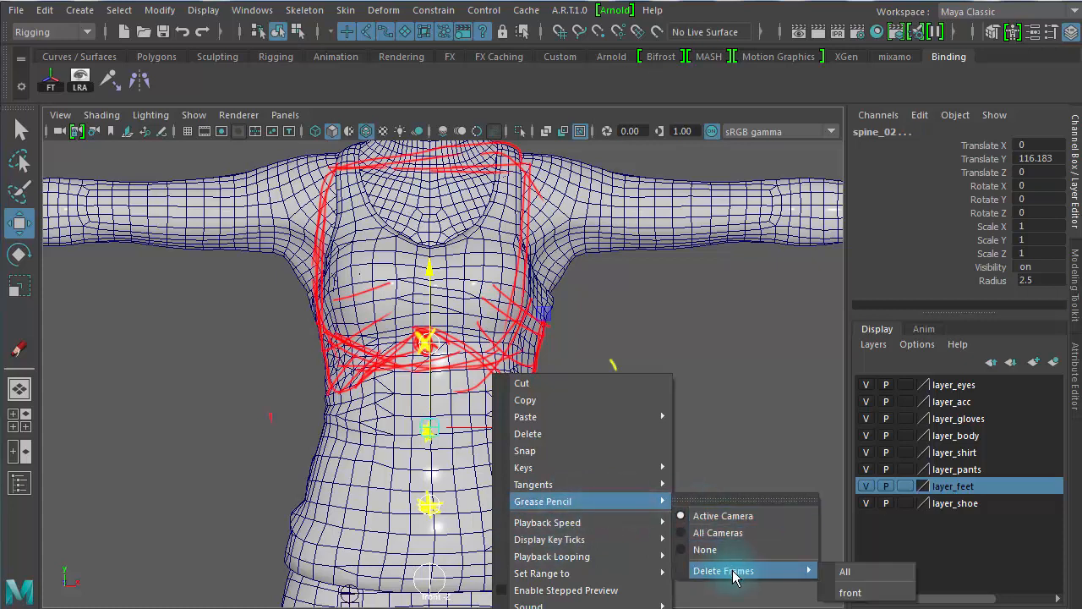
left_click(872, 576)
left_click(718, 480)
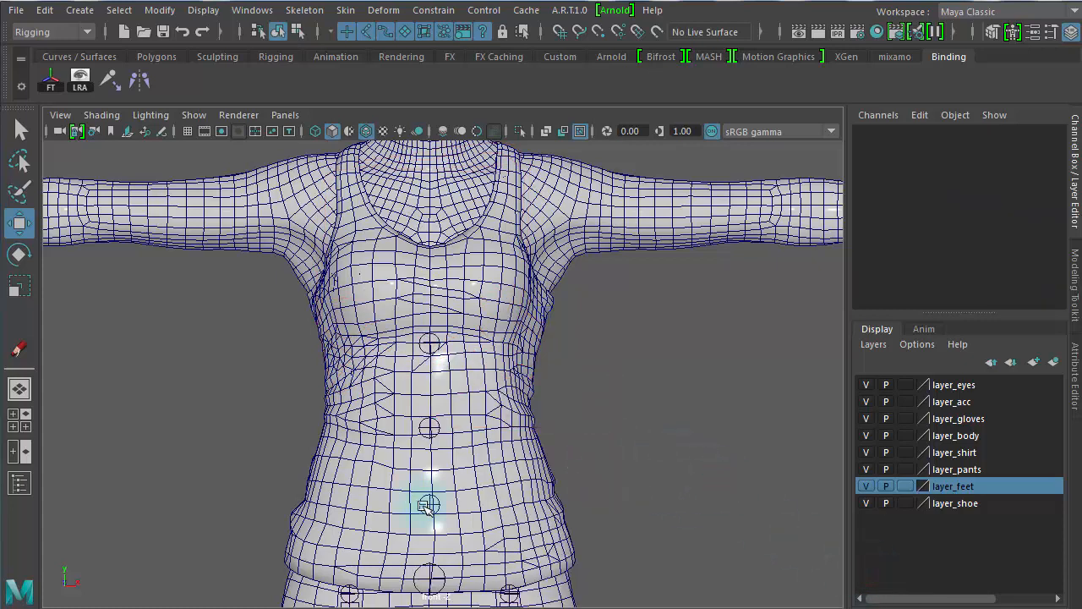
- Select the three spine joints and frame them in the side view with the whole torso around them
left_click(431, 355)
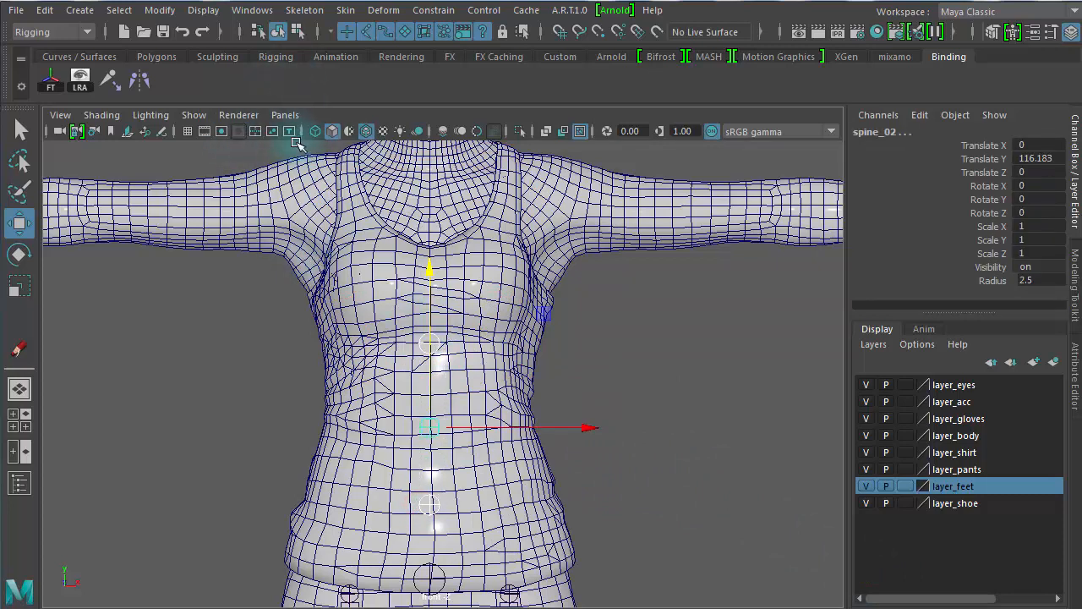
left_click(365, 132)
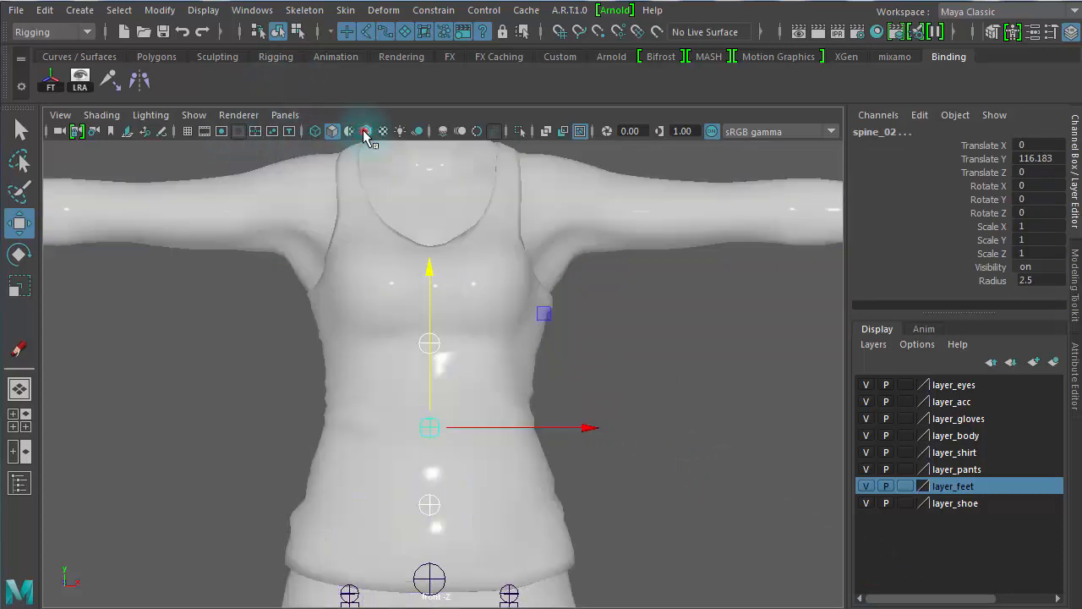
left_click(365, 131)
key("space")
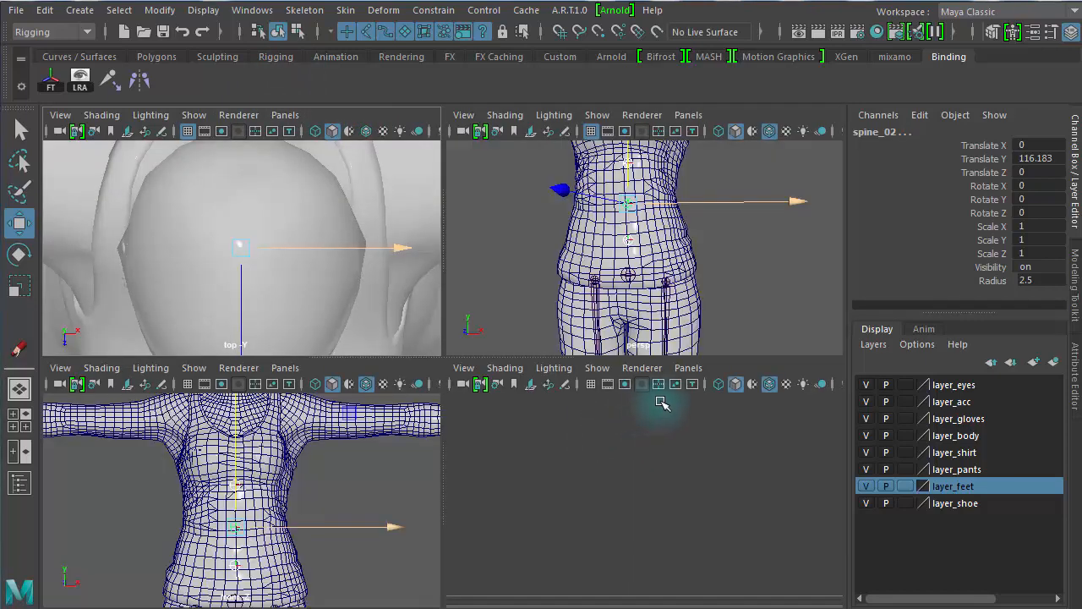
key("space")
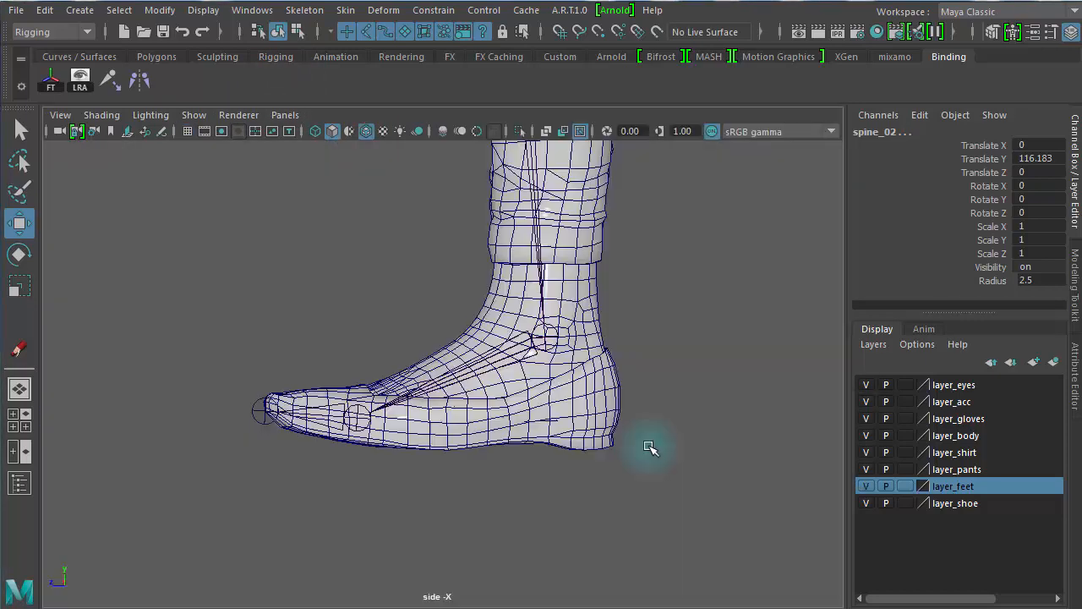
key("f")
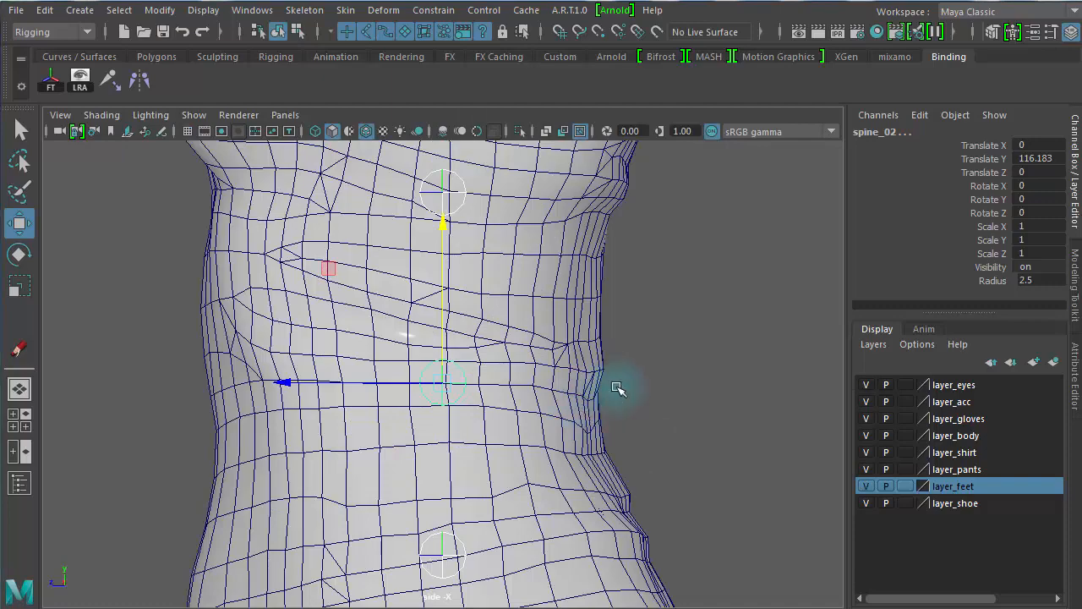
right_click_drag(617, 387, 13, 283, "alt")
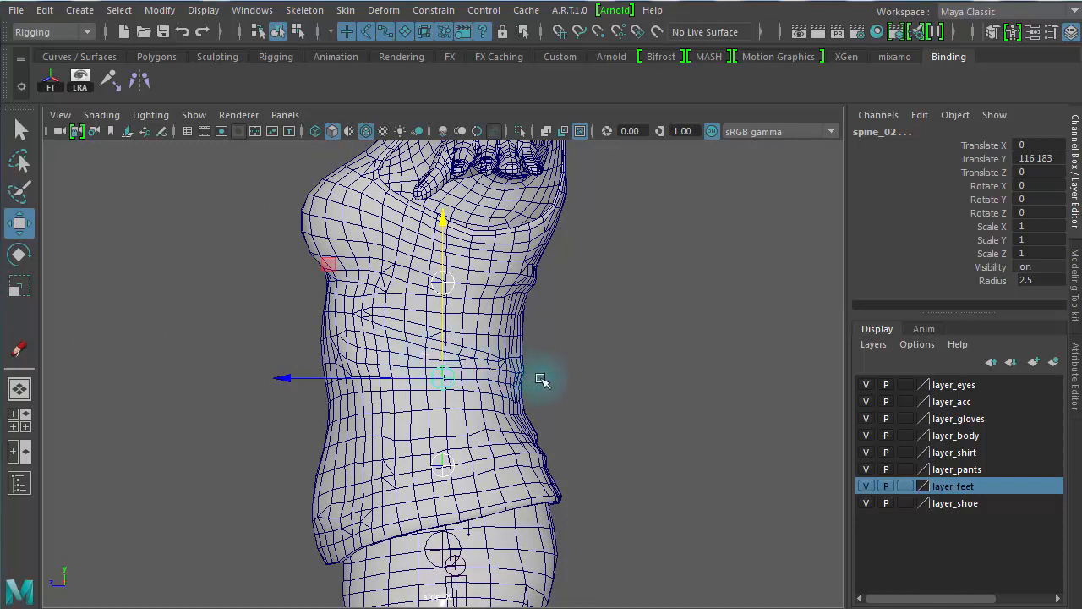
- Examine the pelvis joint's placement against the hips and spine joints in the side view
left_click(626, 379)
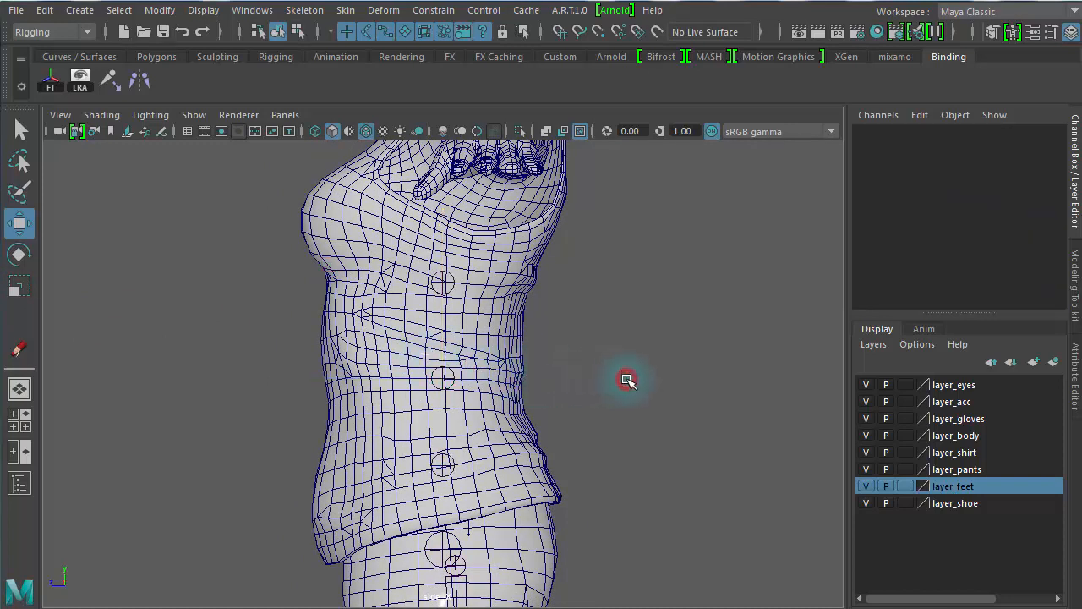
left_click(442, 533)
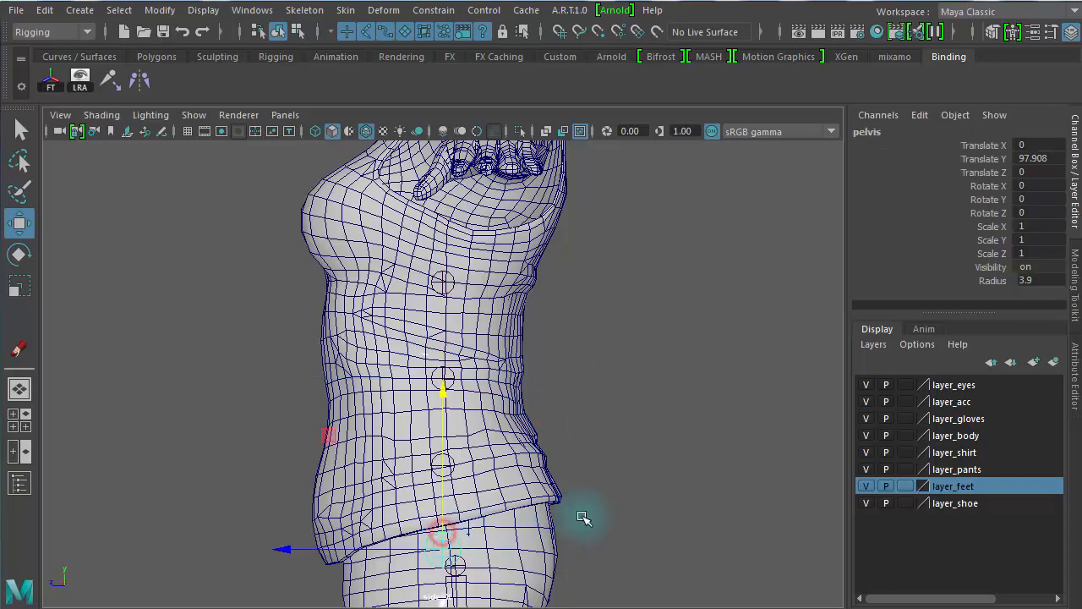
middle_click_drag(630, 491, 614, 316, "alt")
right_click_drag(615, 316, 710, 328, "alt")
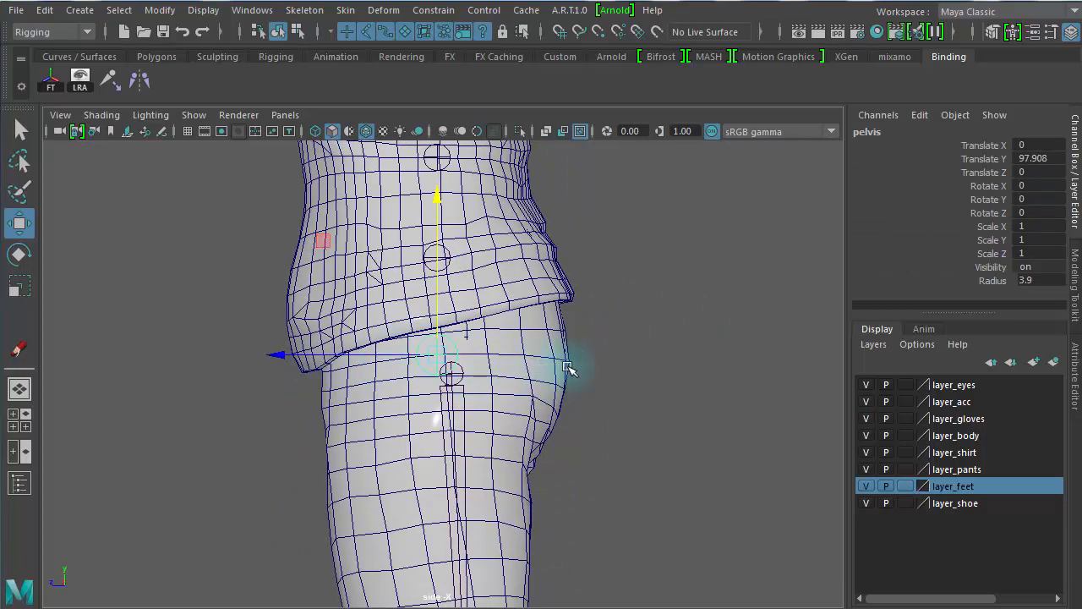
left_click(632, 252)
middle_click_drag(632, 252, 554, 381, "alt")
right_click_drag(555, 381, 434, 314, "alt")
- Move the three spine joints together slightly forward in the torso, to Translate Z about 2.0
left_click(414, 200)
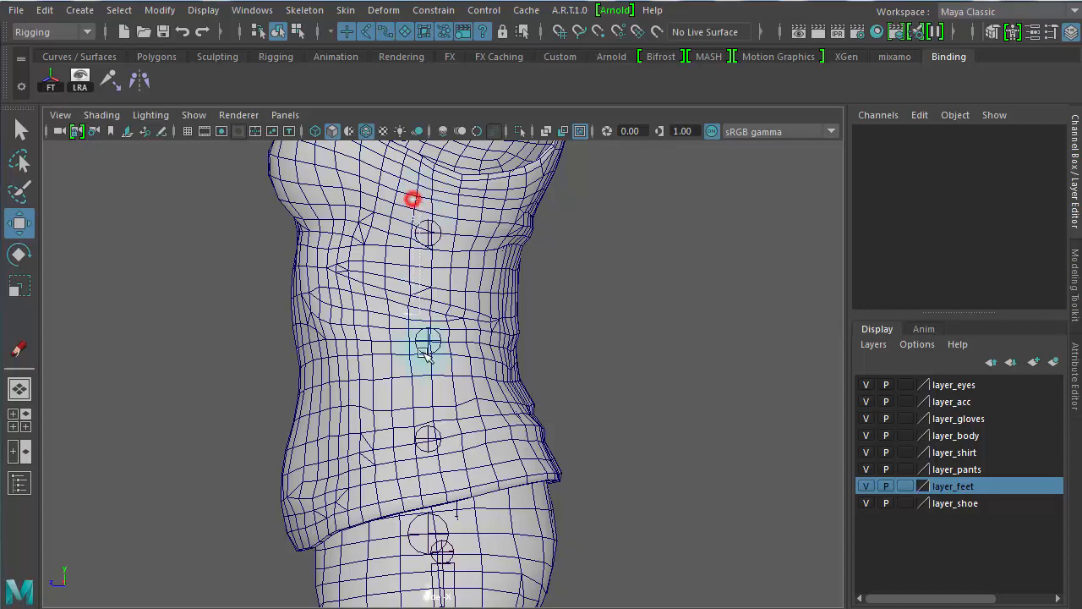
left_click(444, 445)
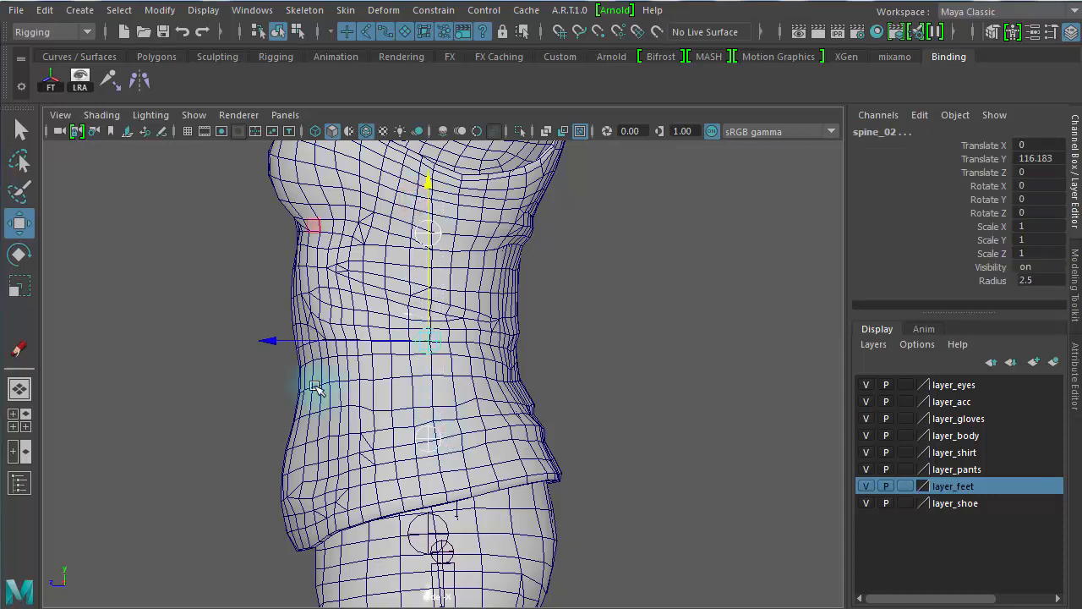
left_click(269, 341)
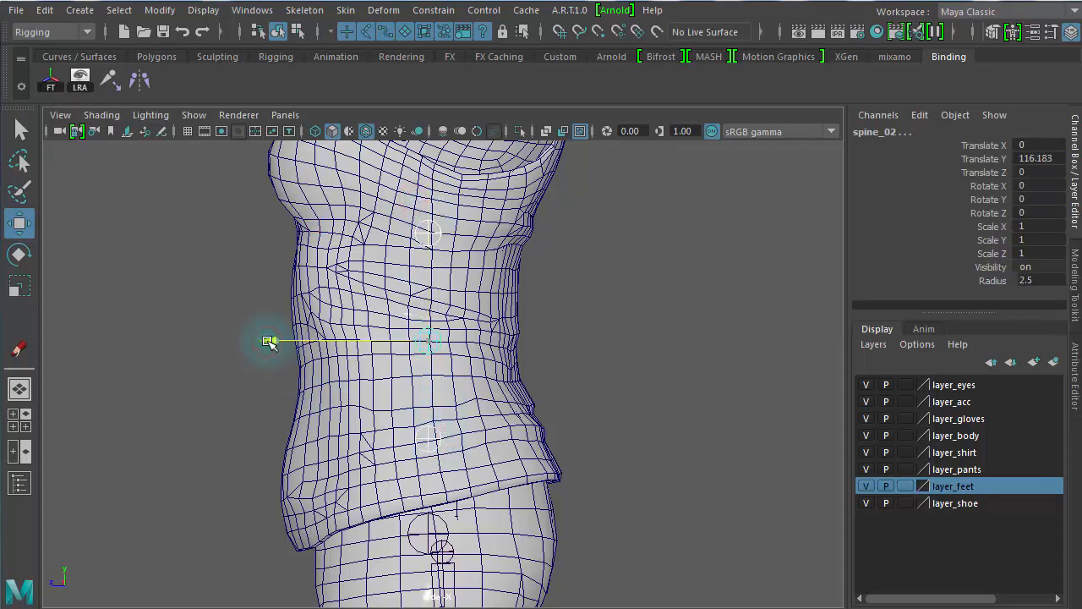
left_click_drag(272, 342, 330, 367)
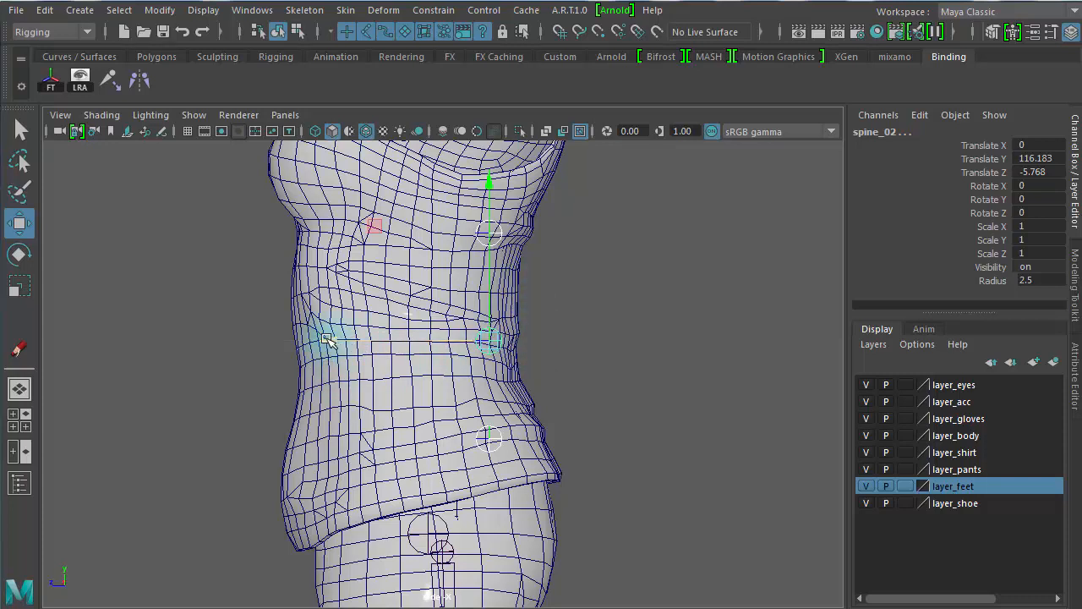
left_click_drag(334, 341, 255, 354)
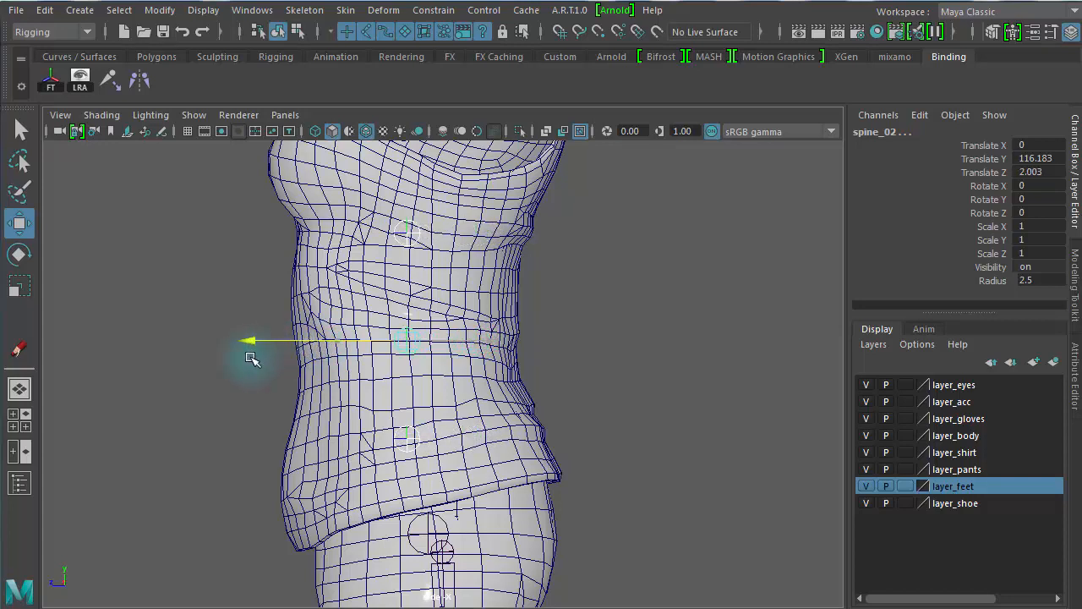
left_click_drag(250, 357, 250, 356)
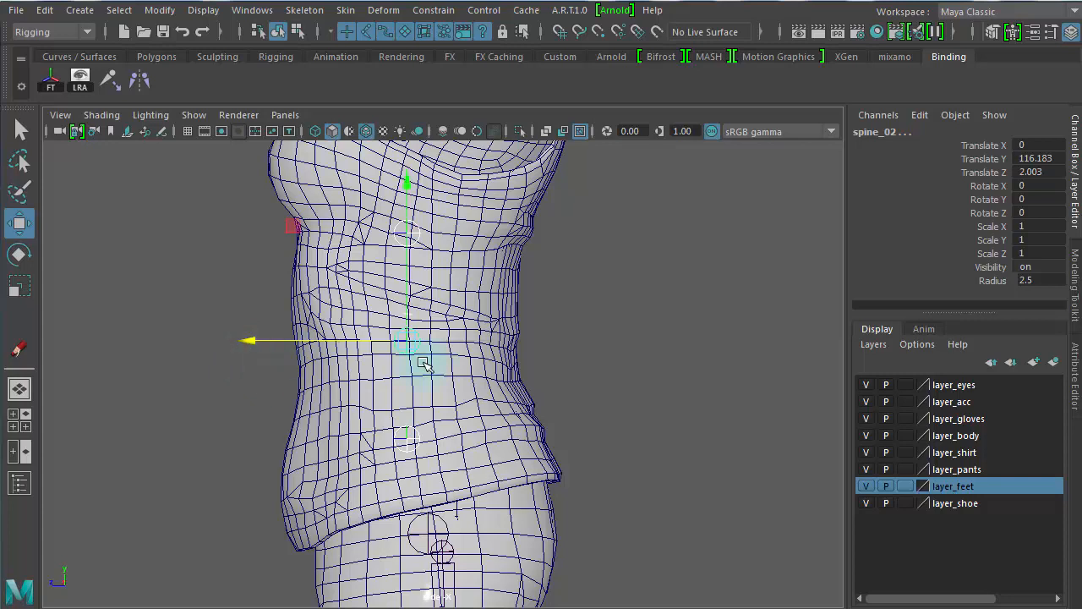
- Try to move only the lowest spine joint slightly backward in the torso, to Translate Z about 1.36, and undo the move
left_click(556, 380)
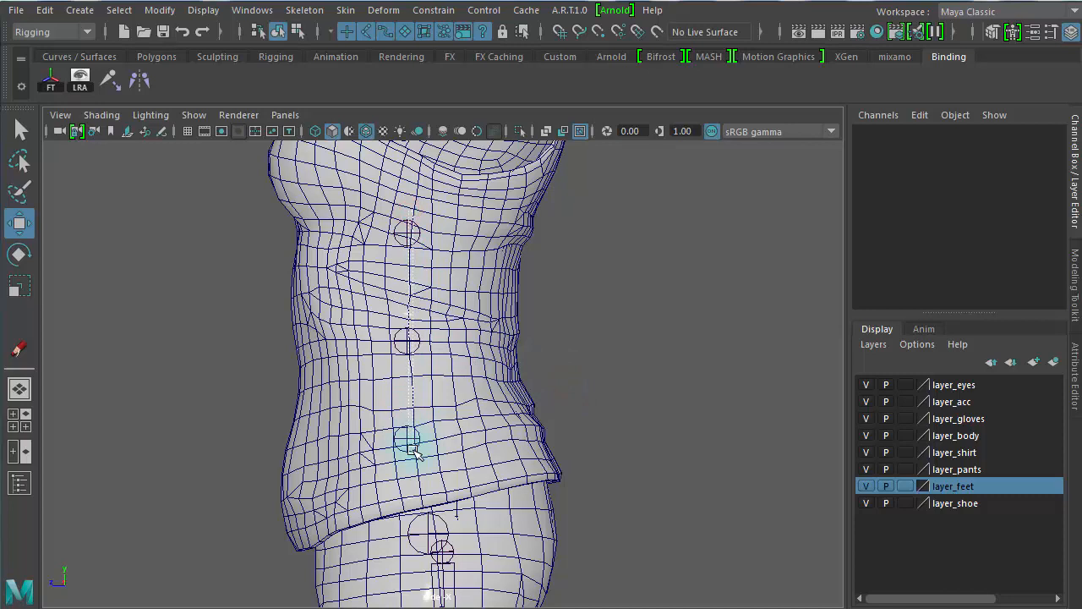
left_click(407, 339)
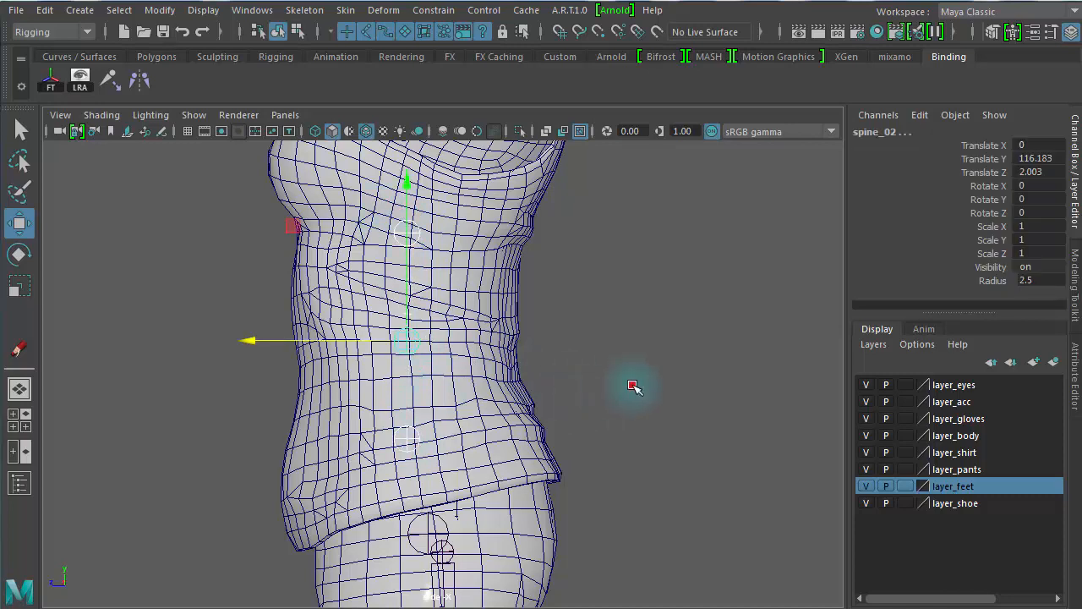
left_click(632, 387)
left_click(360, 441)
left_click(405, 433)
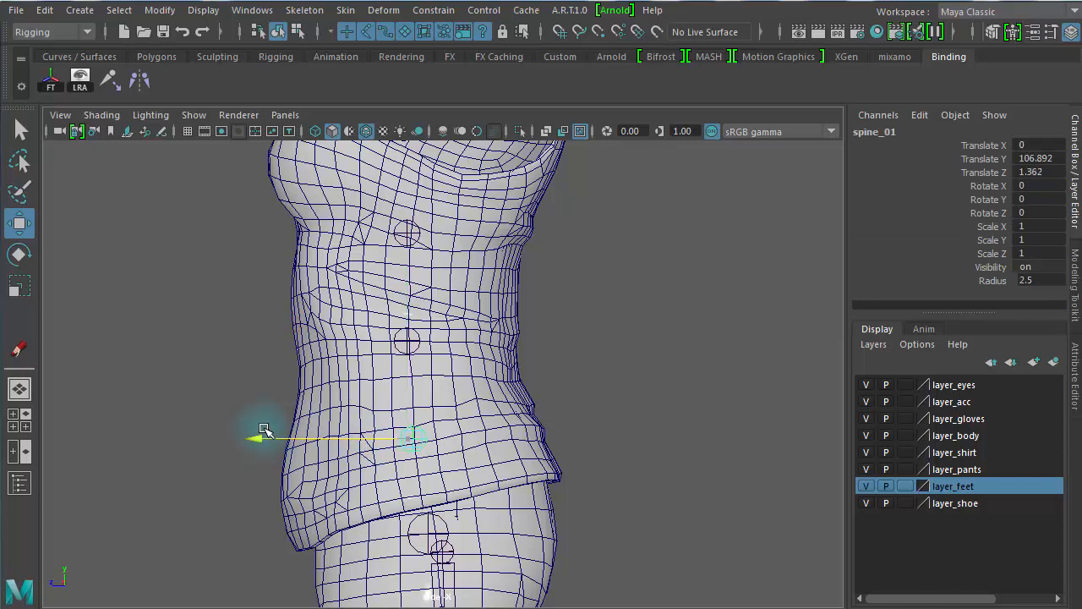
left_click(263, 430)
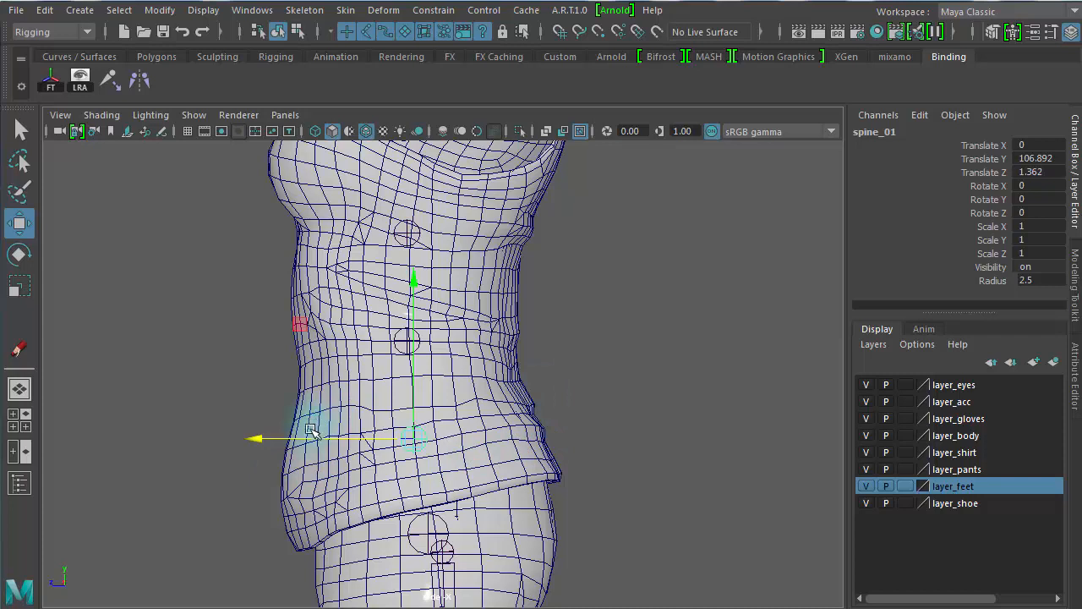
key("ctrl+z")
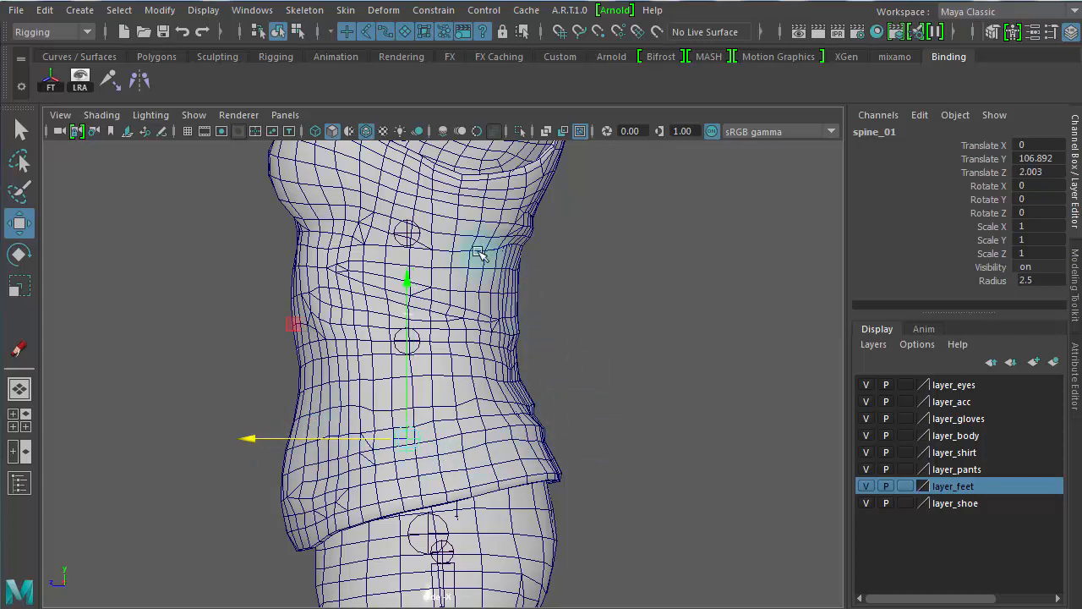
- Raise the middle spine joint slightly, to Translate Y about 116.6, to even out the joint spacing, and clear the selection
left_click(658, 326)
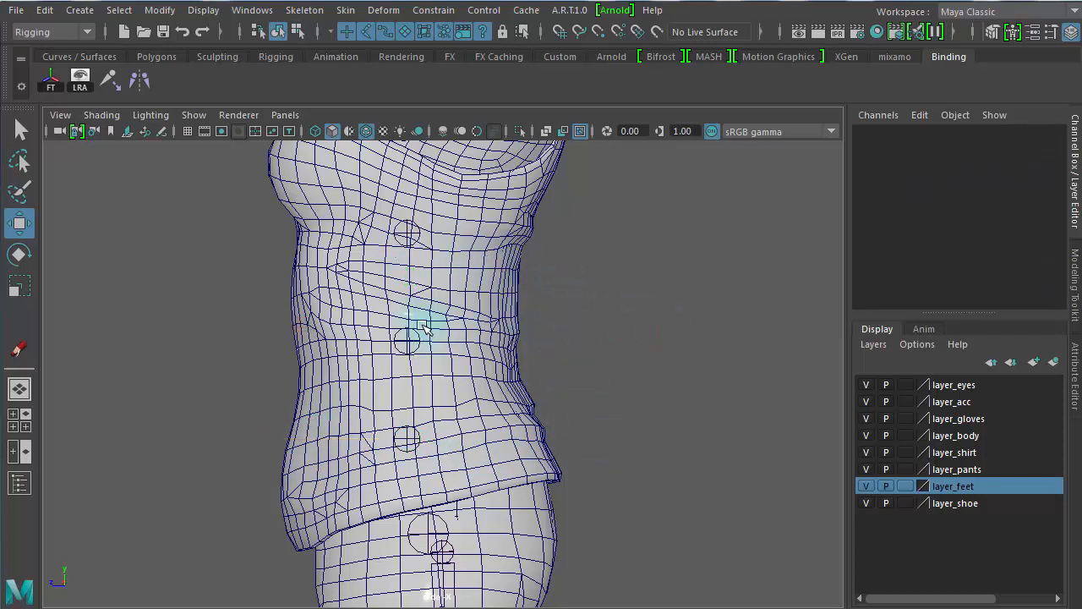
left_click(416, 338)
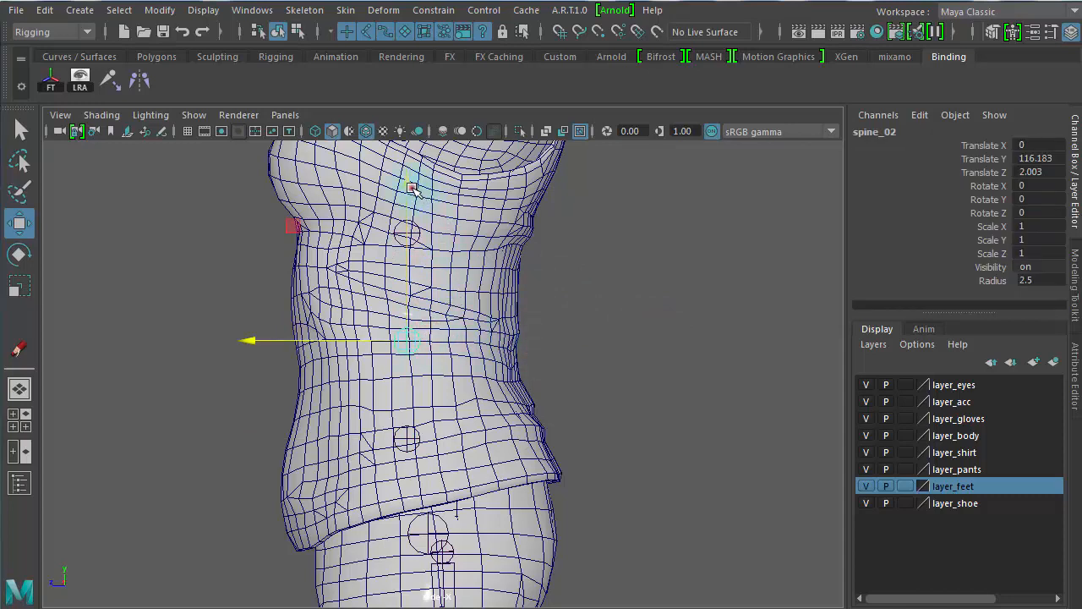
left_click_drag(412, 186, 412, 184)
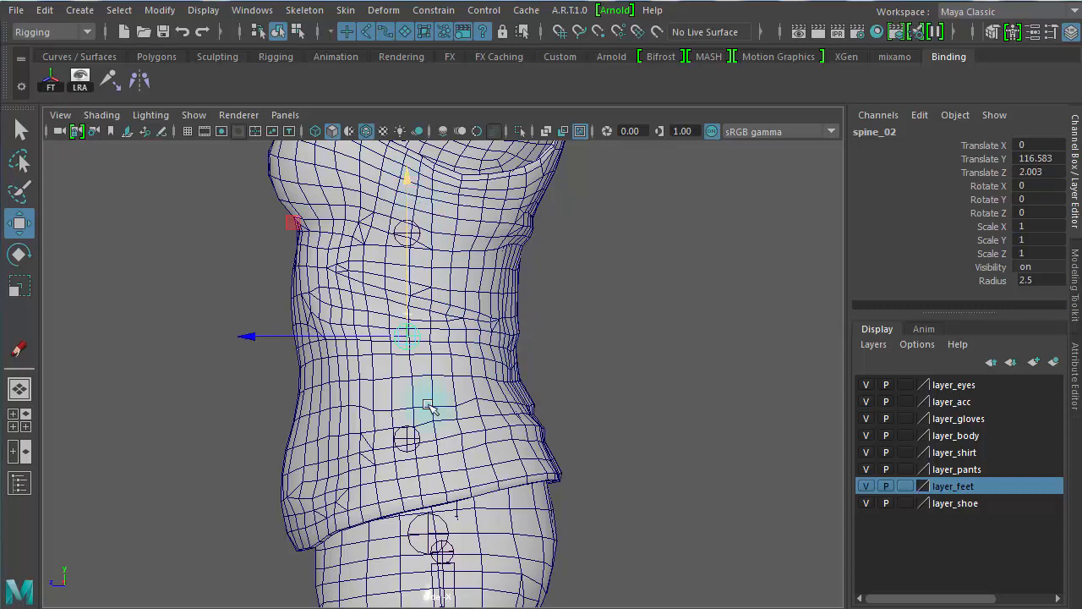
left_click(654, 413)
left_click(406, 437)
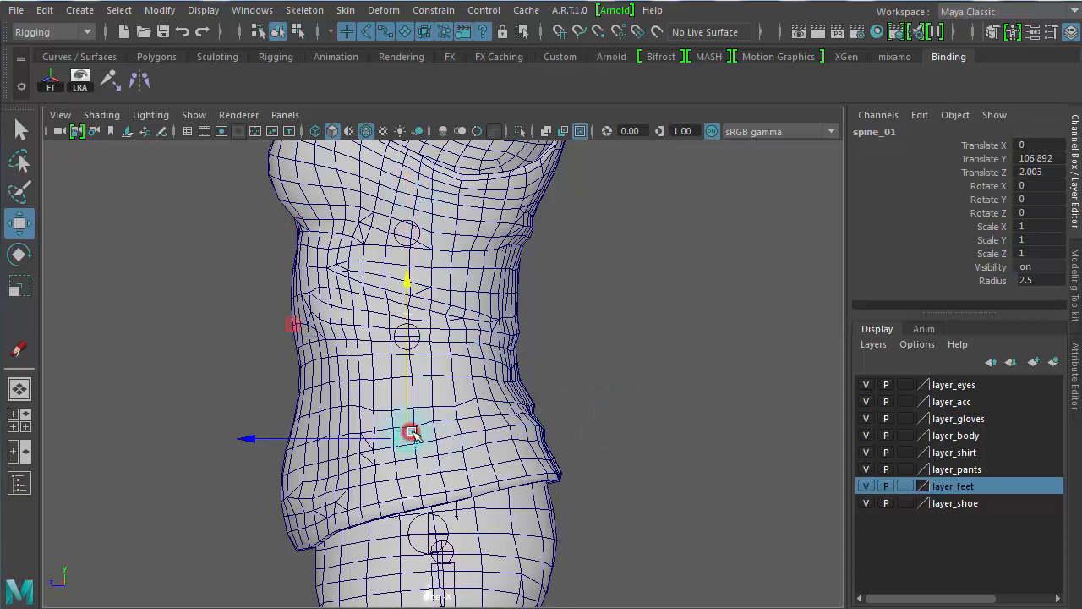
left_click(649, 382)
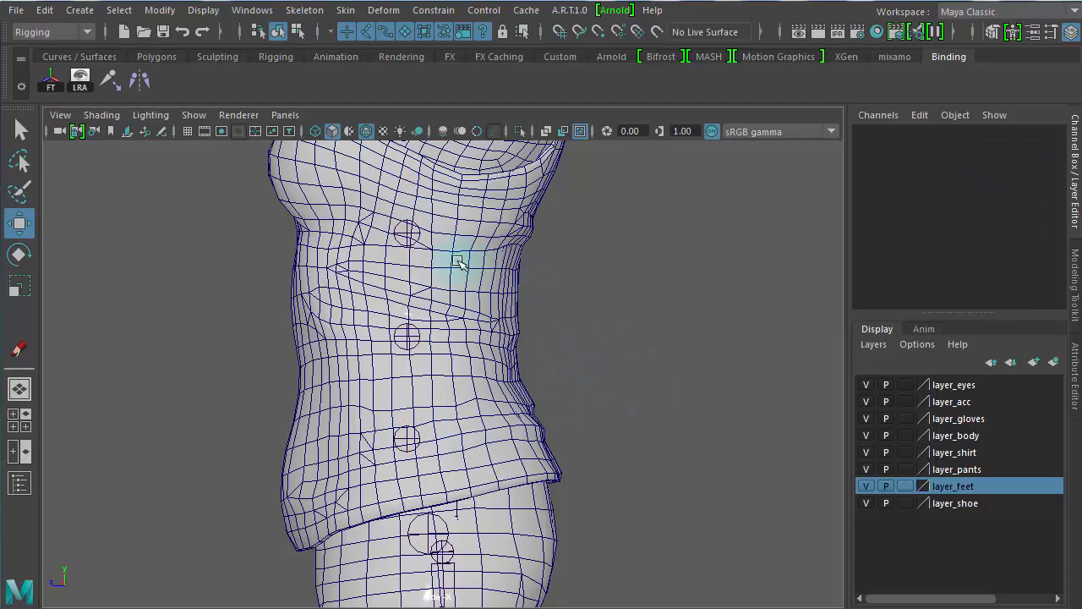
- In the front view, duplicate the uppermost spine joint and move the copy up the chest, to Translate Y about 137
key("space")
key("space")
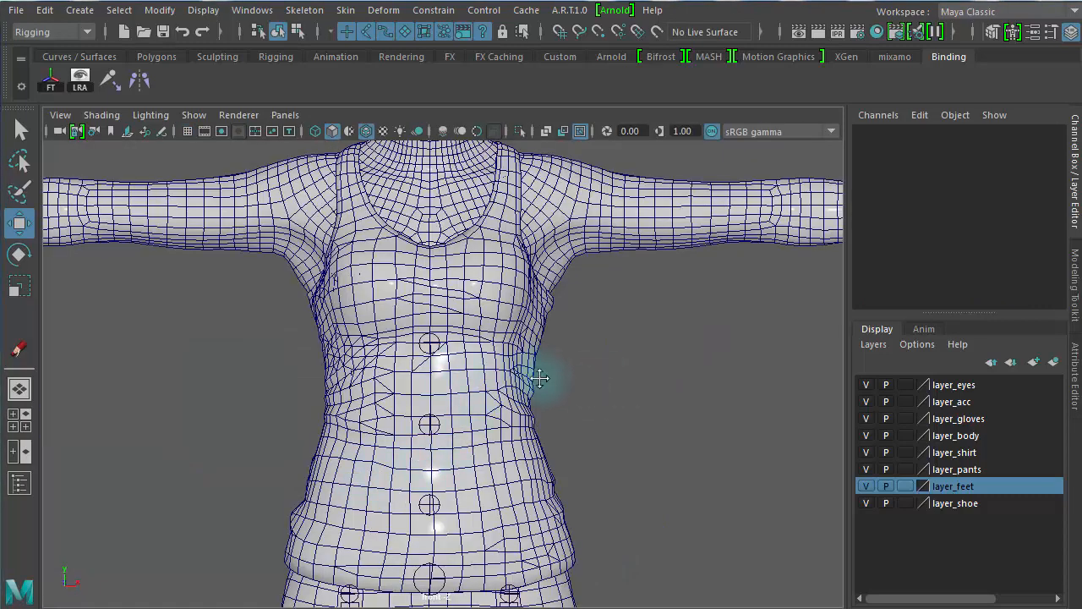
middle_click_drag(542, 380, 538, 458, "alt")
scroll(528, 465, "up", 3)
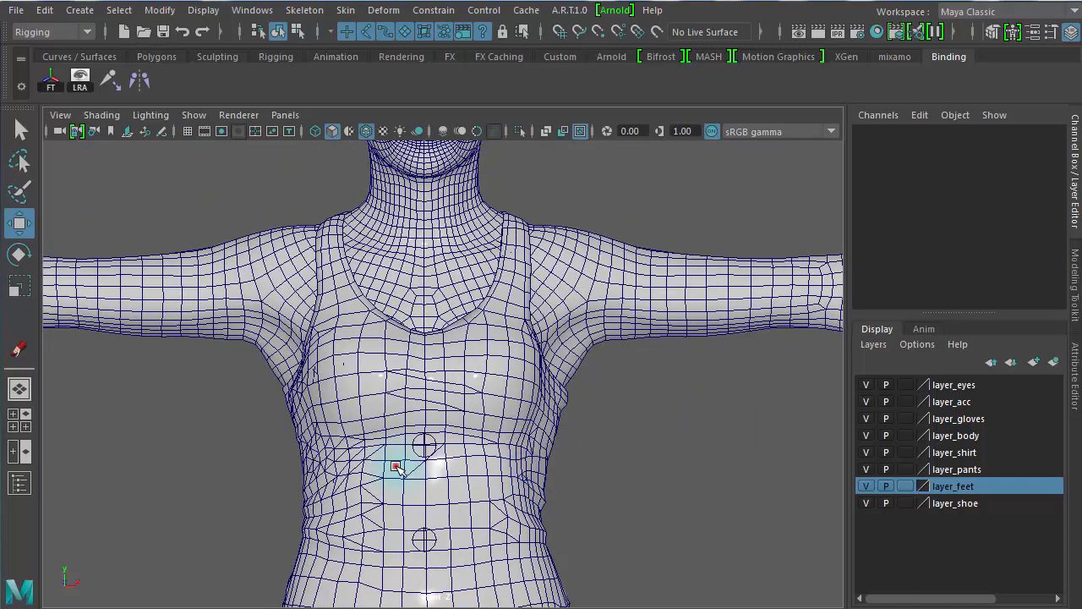
left_click(434, 449)
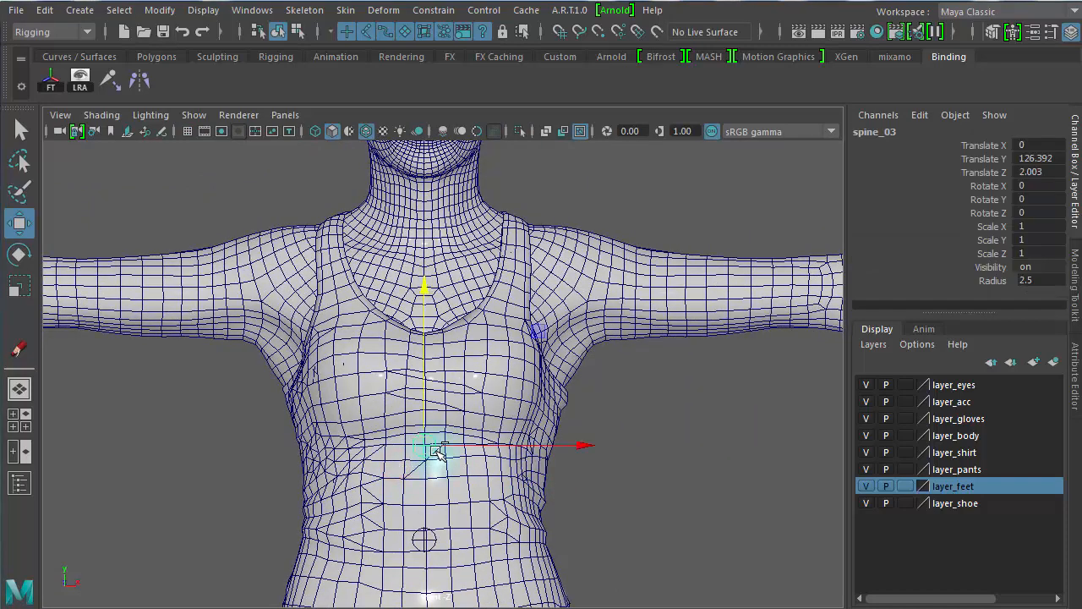
left_click(418, 295)
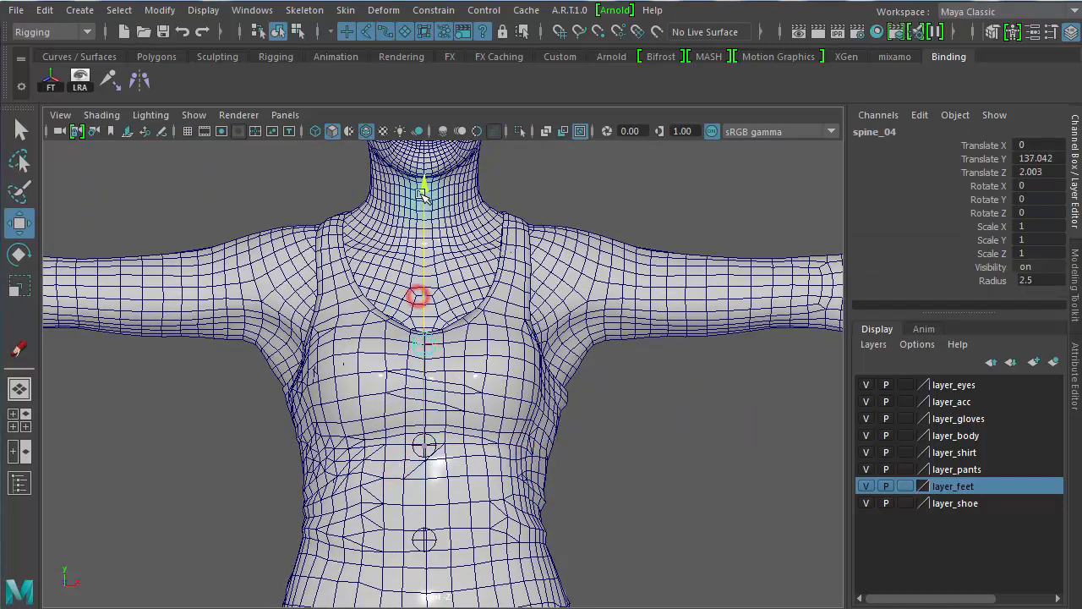
- Rename the duplicated joint as neck_01 and raise it to the base of the neck, to Translate Y about 149.5
left_click(884, 133)
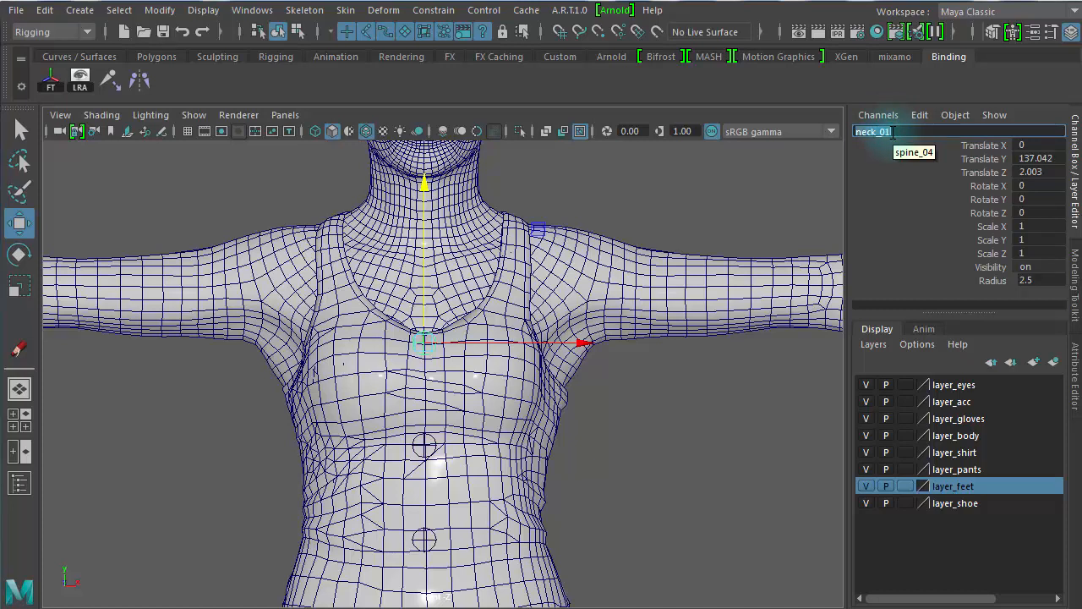
key("Return")
left_click_drag(429, 191, 438, 73)
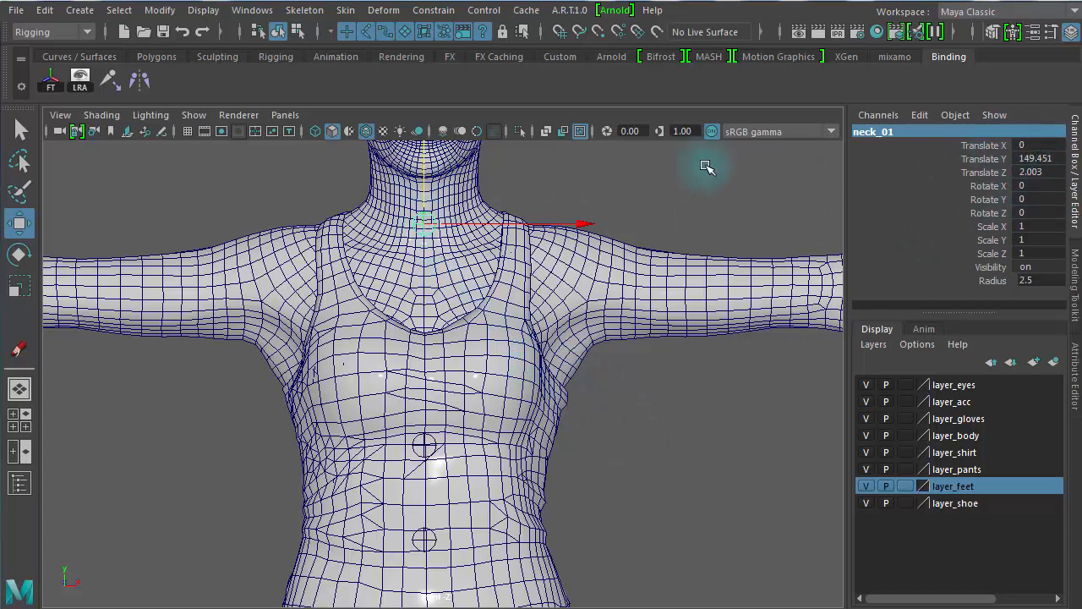
- In the side view, move neck_01 back toward the middle of the neck, to Translate Z about -3.2
key("space")
key("space")
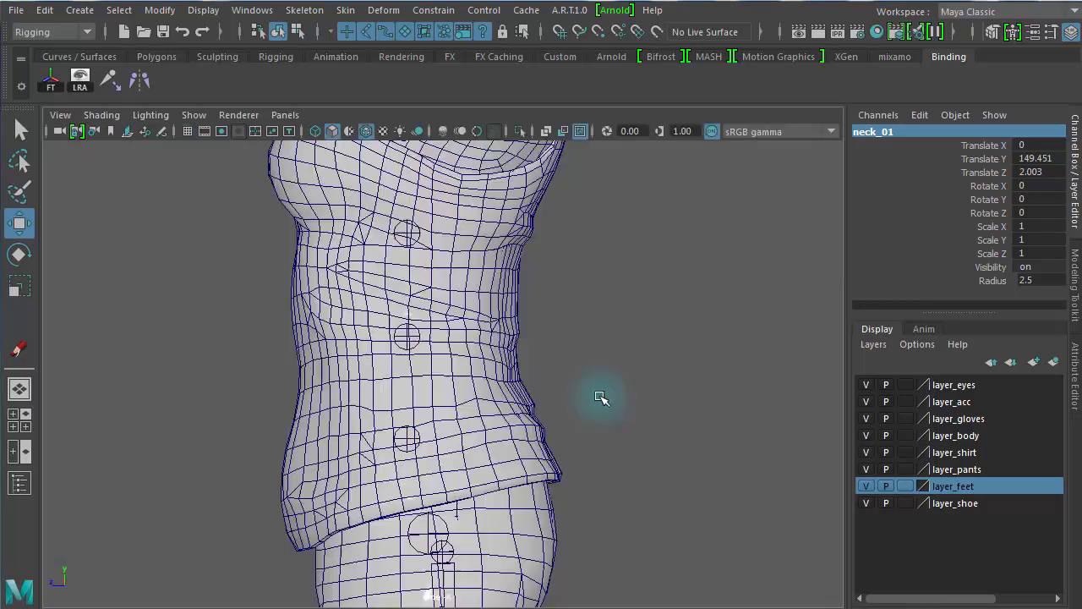
right_click_drag(342, 538, 930, 526, "alt")
middle_click_drag(660, 527, 517, 527, "alt")
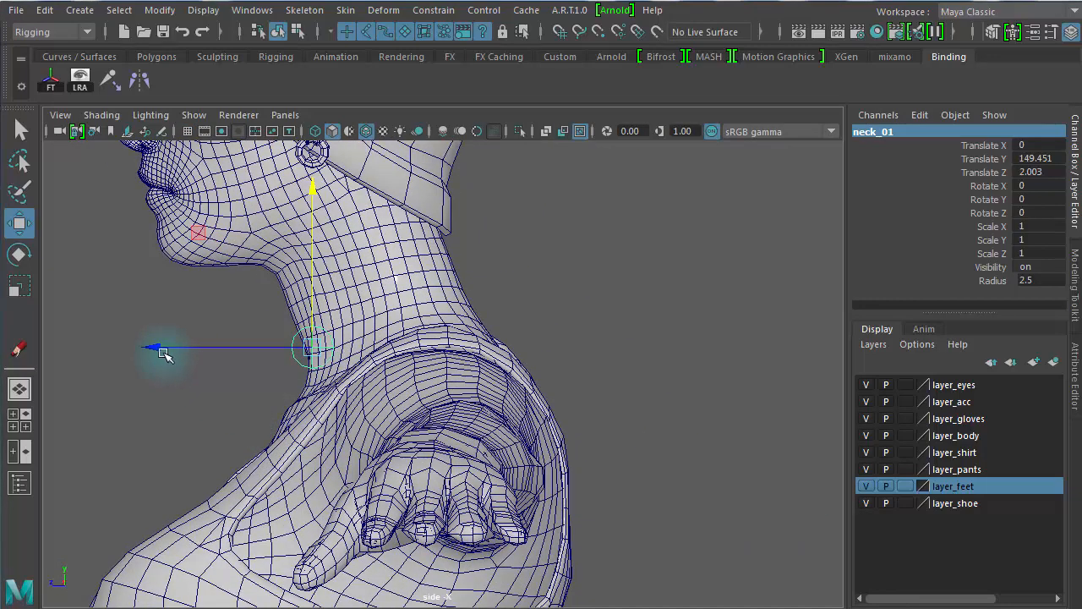
left_click_drag(158, 347, 225, 359)
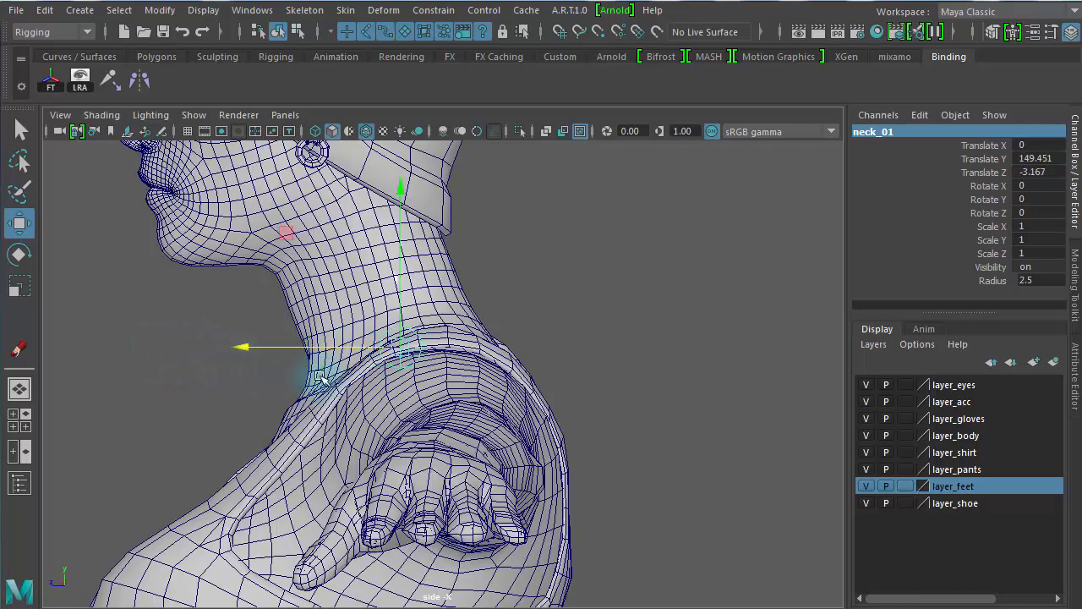
- Examine the placement of neck_01 against the neck, head and shoulder in the side view
right_click_drag(432, 387, 660, 408, "alt")
middle_click_drag(666, 413, 759, 524, "alt")
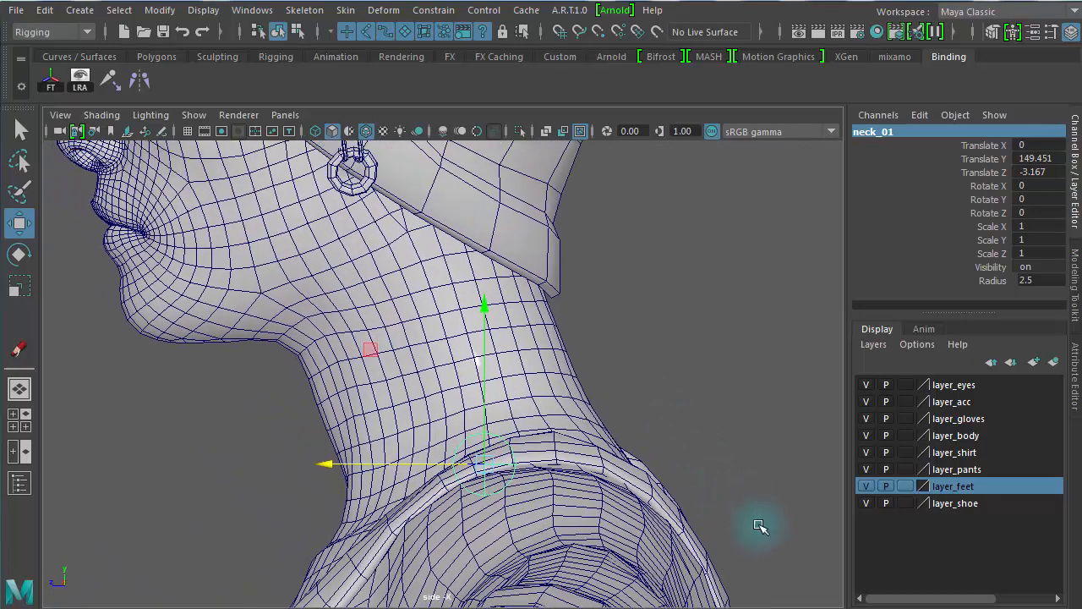
right_click_drag(671, 372, 343, 313, "alt")
middle_click_drag(342, 313, 360, 444, "alt")
scroll(360, 444, "down", 2)
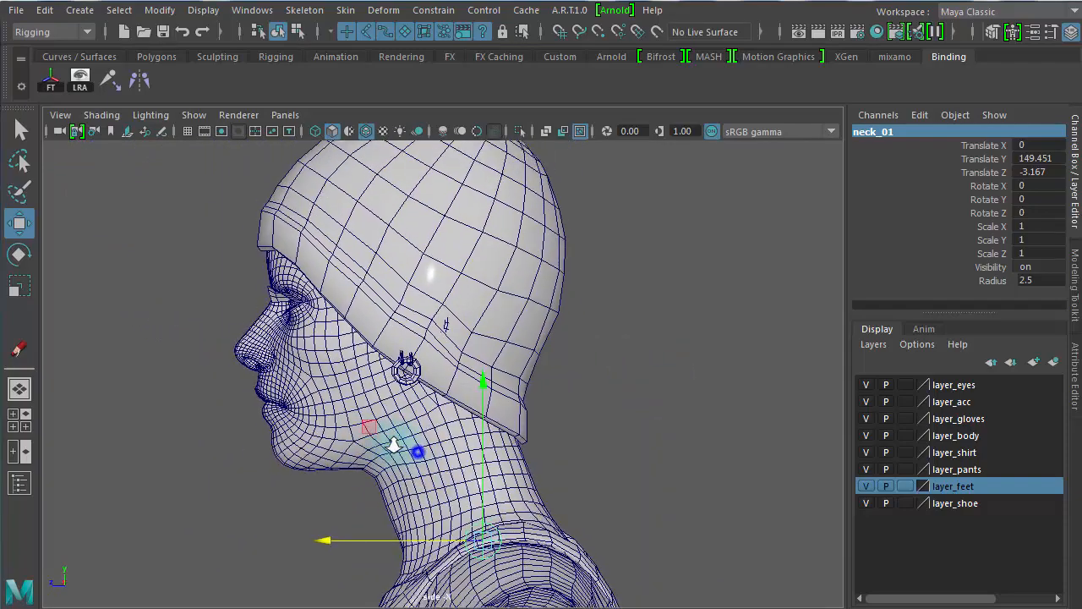
scroll(347, 417, "up", 2)
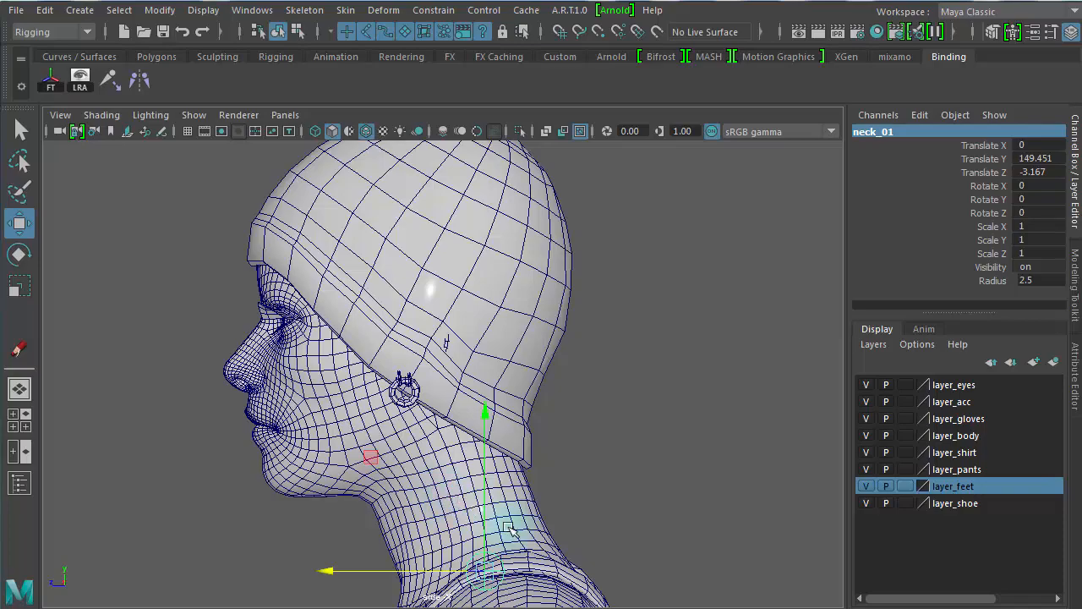
middle_click_drag(580, 526, 541, 242, "alt")
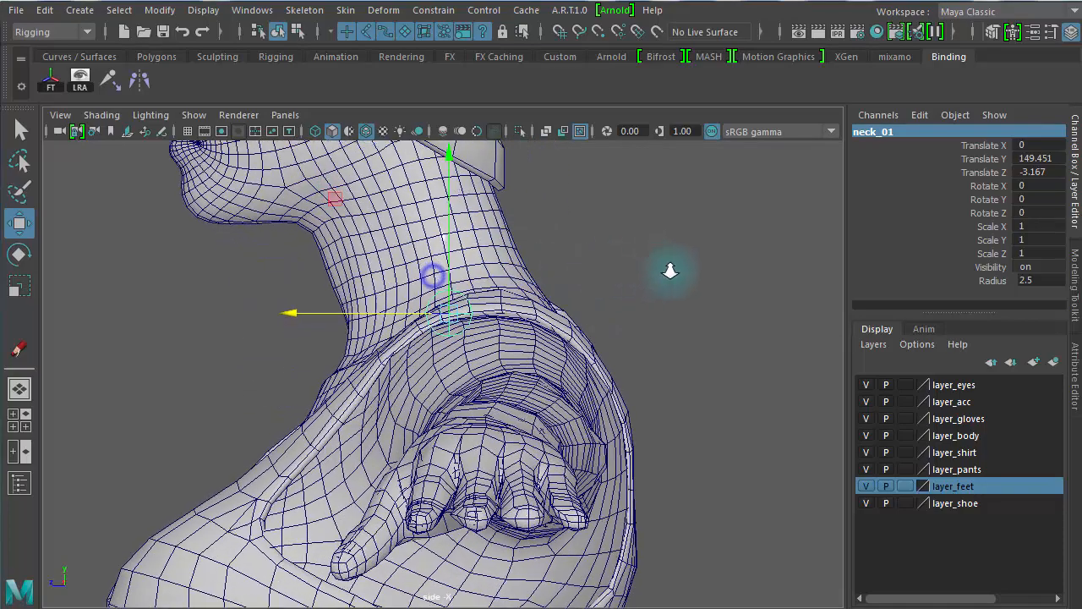
right_click_drag(671, 270, 826, 282, "alt")
middle_click_drag(793, 302, 802, 409, "alt")
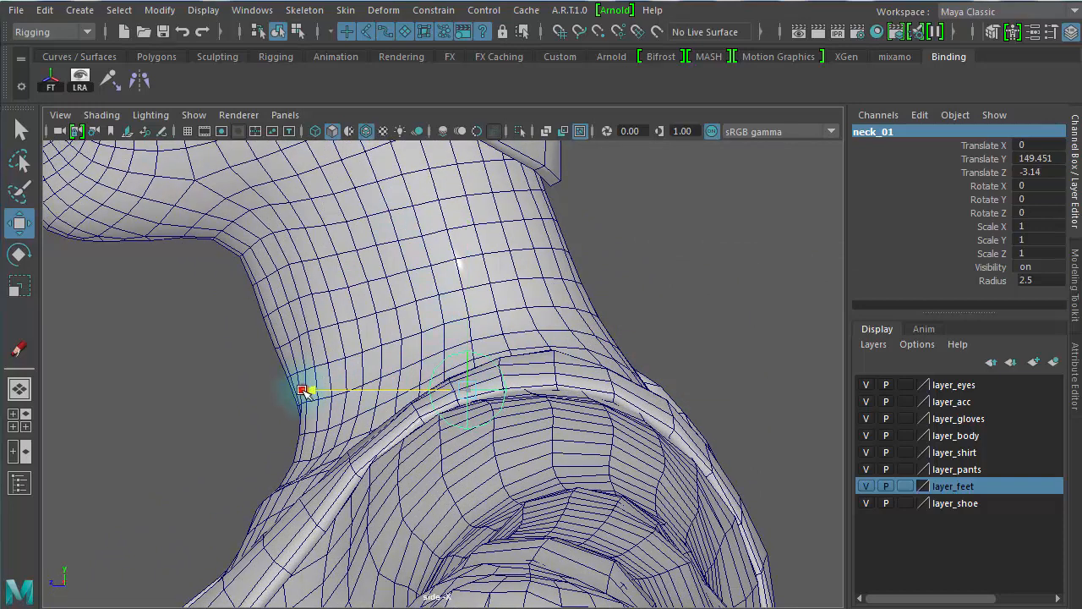
- Fine-tune neck_01 to Translate Y about 150.05 and Translate Z about -2.6, and set its radius to 1.9
left_click_drag(302, 384, 300, 389)
middle_click_drag(459, 235, 461, 225)
left_click_drag(460, 219, 460, 218)
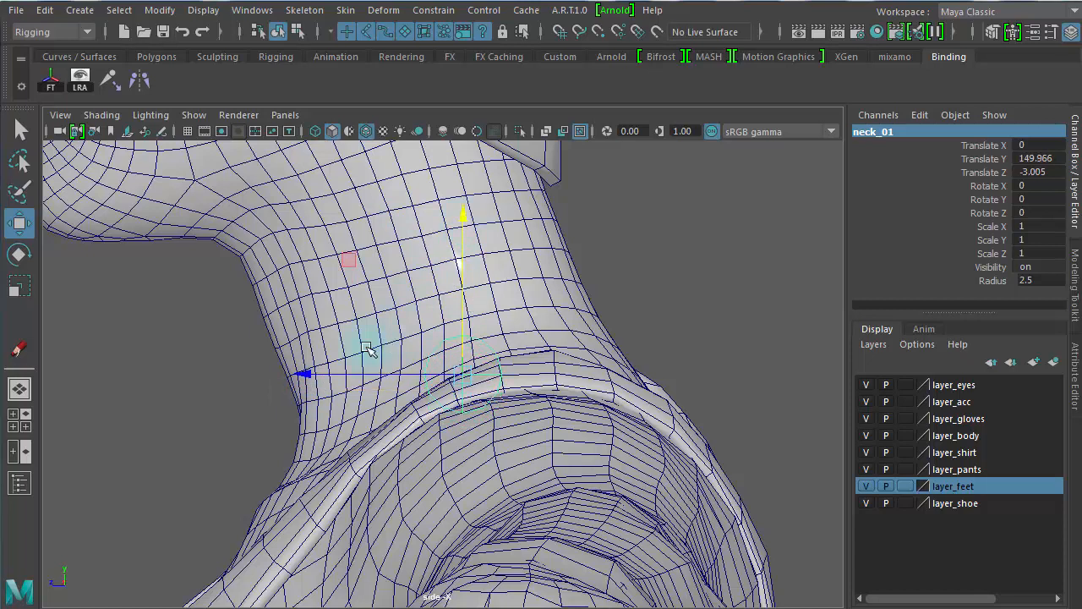
left_click_drag(308, 371, 290, 375)
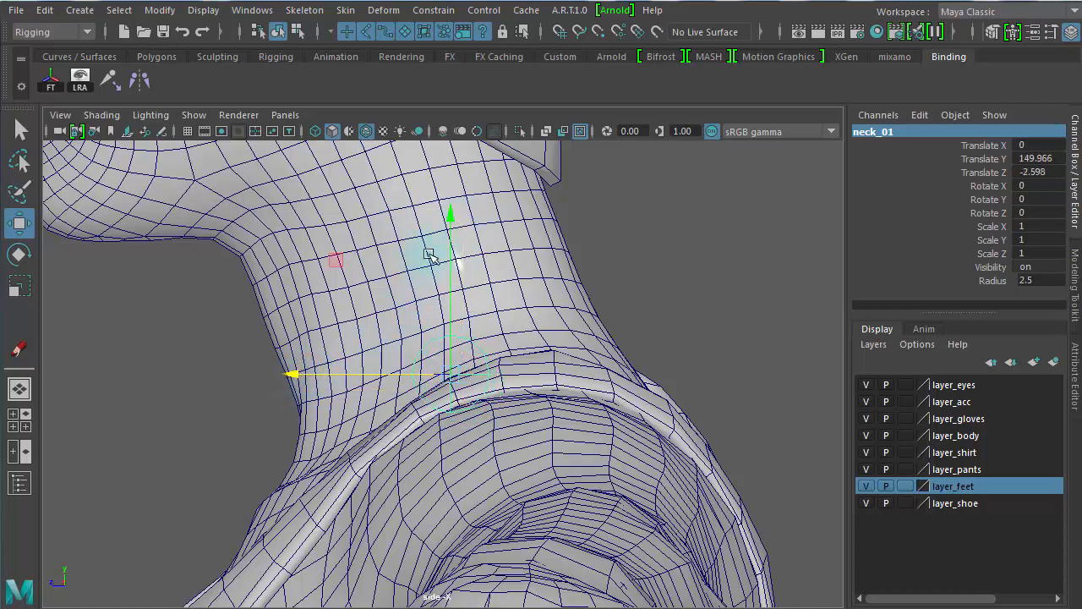
middle_click_drag(450, 221, 449, 218)
right_click_drag(648, 352, 503, 313, "alt")
left_click(994, 281)
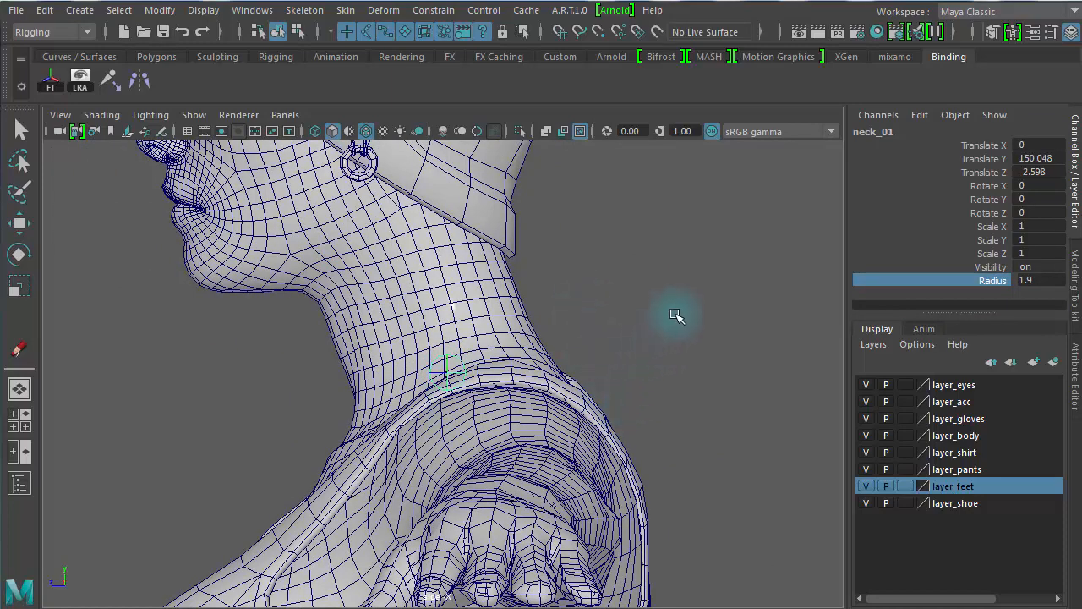
- Duplicate neck_01 and place the copy outside the mesh behind the neck, at Translate Y about 155.8 and Z about -11.6
left_click_drag(671, 312, 541, 276, "alt")
middle_click_drag(541, 276, 547, 381, "alt")
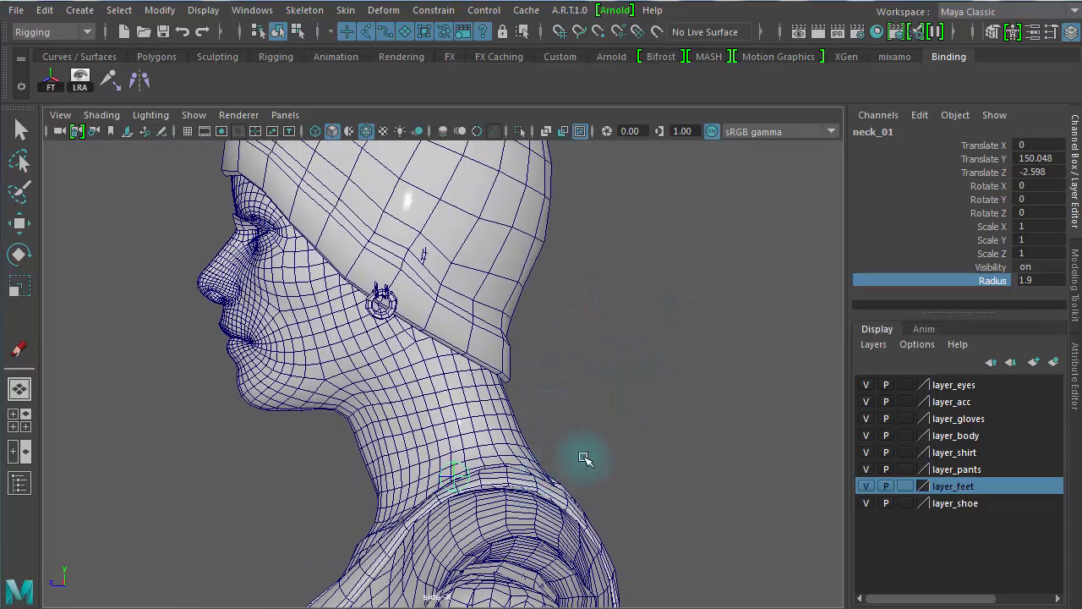
left_click(617, 448)
key("w")
left_click_drag(432, 464, 597, 387)
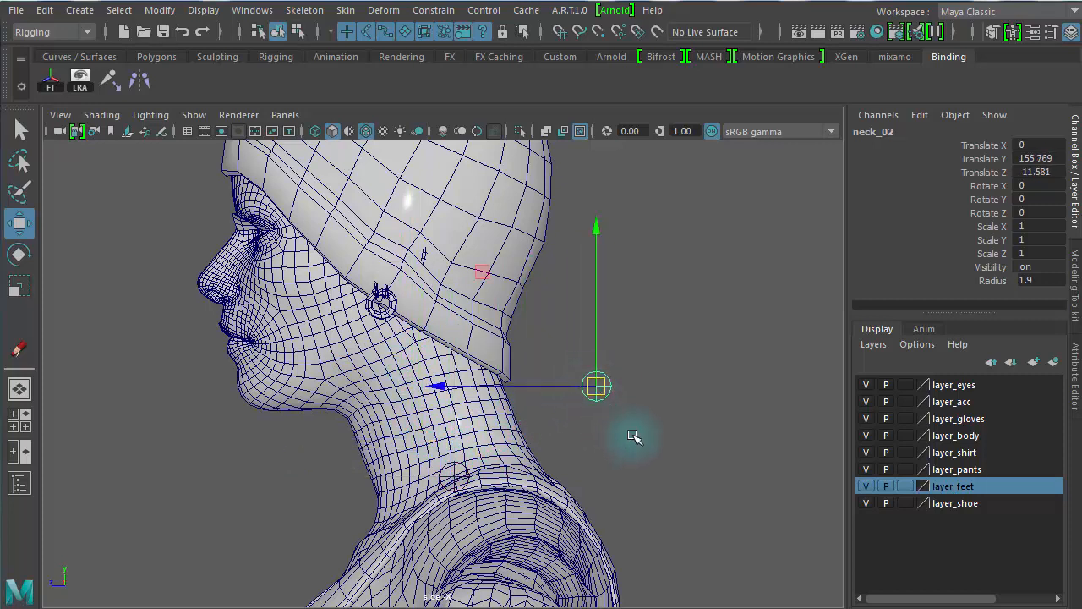
- Duplicate that joint, place the copy above it at Translate Y about 161.5 and Z about -12.9, and rename it as head
left_click_drag(597, 387, 618, 297)
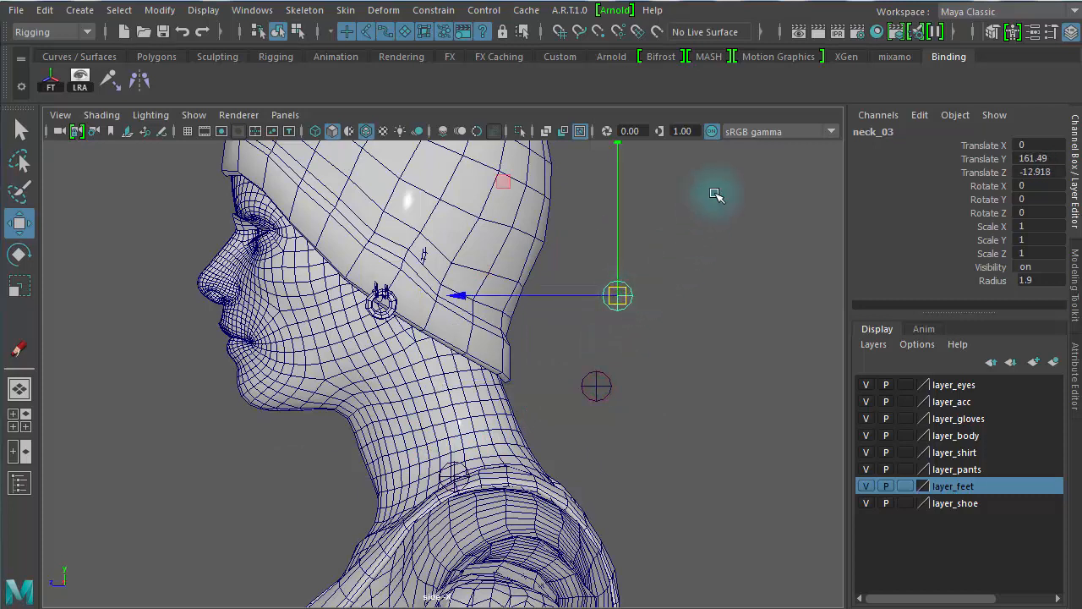
left_click(885, 134)
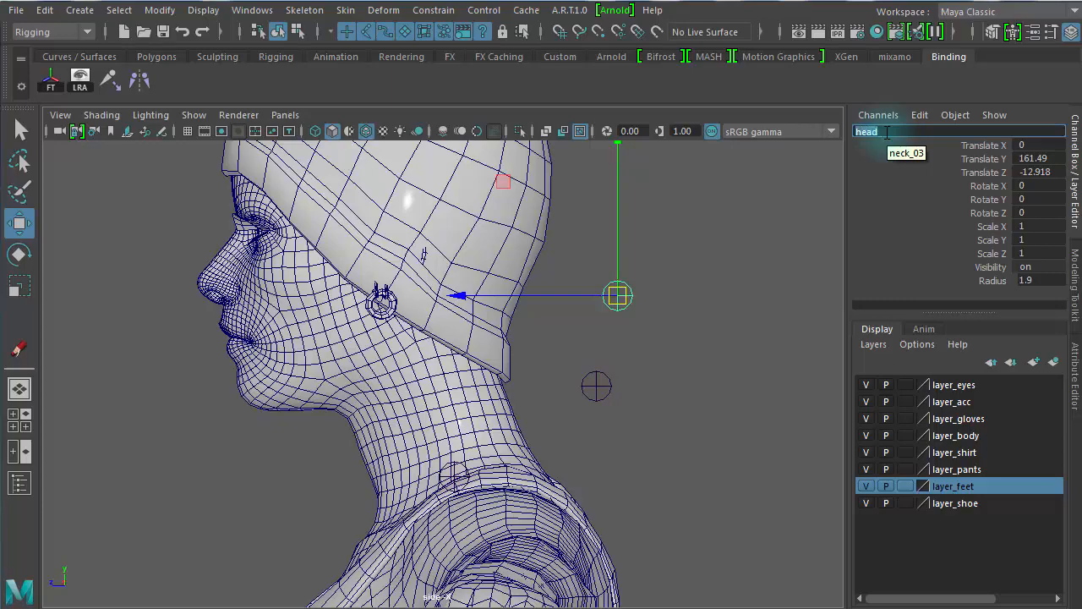
key("Return")
- Hide layer_acc and outline the skull and jaw over the head in the side view with the Grease Pencil
left_click_drag(716, 327, 499, 371, "alt")
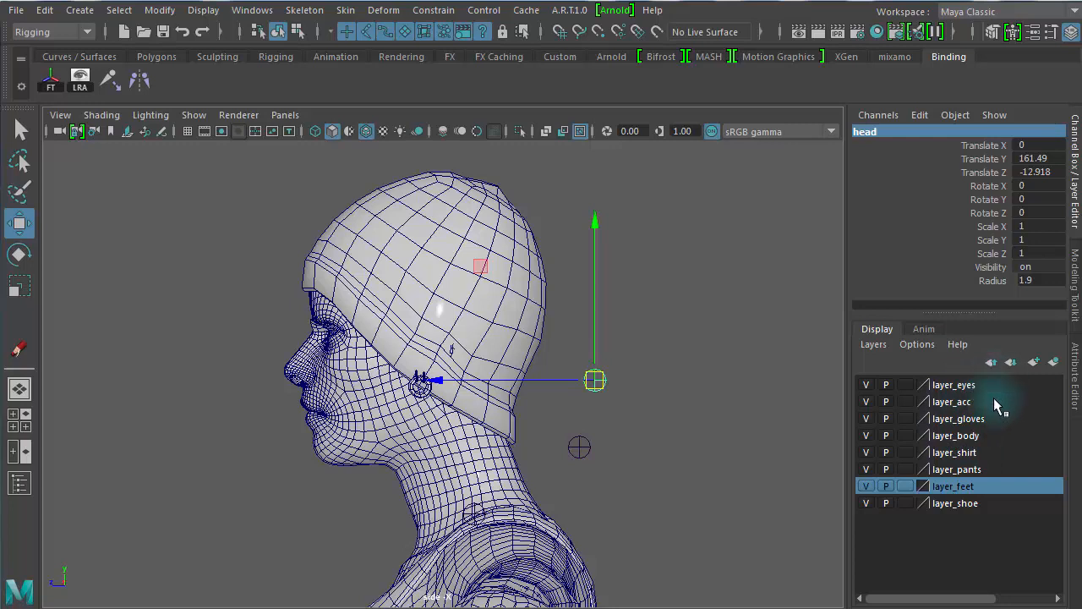
left_click(866, 402)
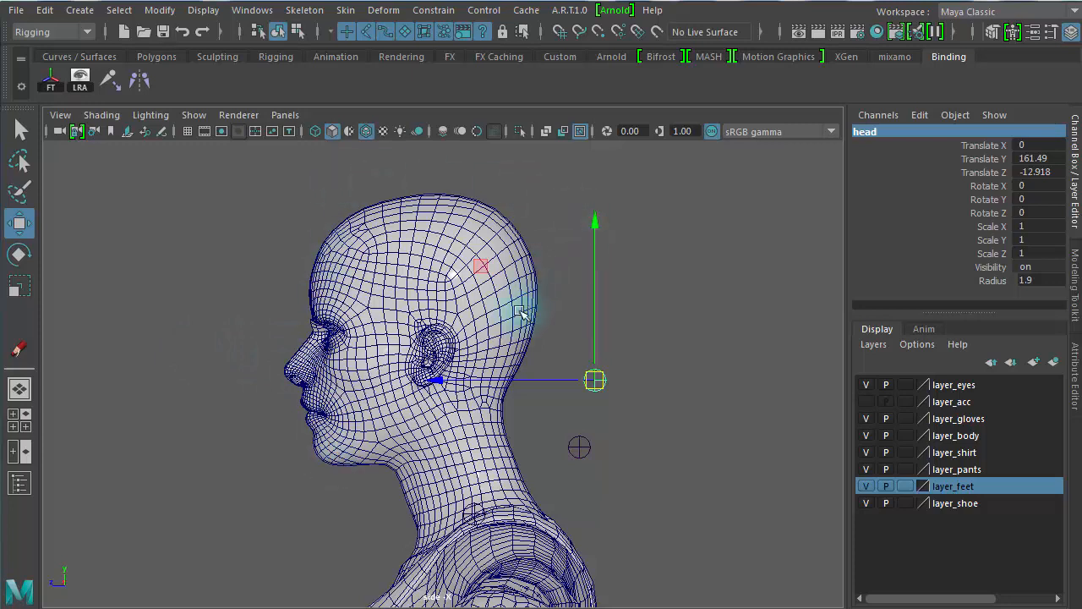
left_click(19, 349)
left_click_drag(209, 318, 157, 350)
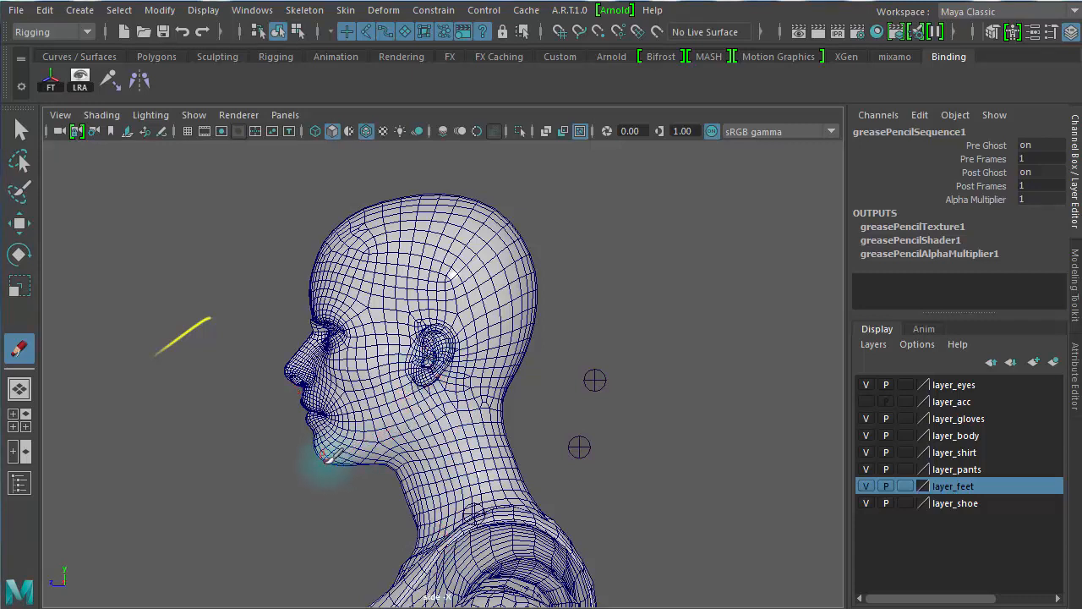
mouse_move(325, 462)
left_mouse_down()
mouse_move(372, 439)
mouse_move(411, 398)
mouse_move(417, 355)
mouse_move(505, 352)
mouse_move(517, 338)
mouse_move(508, 230)
mouse_move(385, 220)
mouse_move(338, 247)
mouse_move(314, 326)
mouse_move(321, 454)
mouse_move(384, 430)
mouse_move(359, 442)
mouse_move(397, 402)
mouse_move(406, 414)
mouse_move(413, 368)
left_mouse_up()
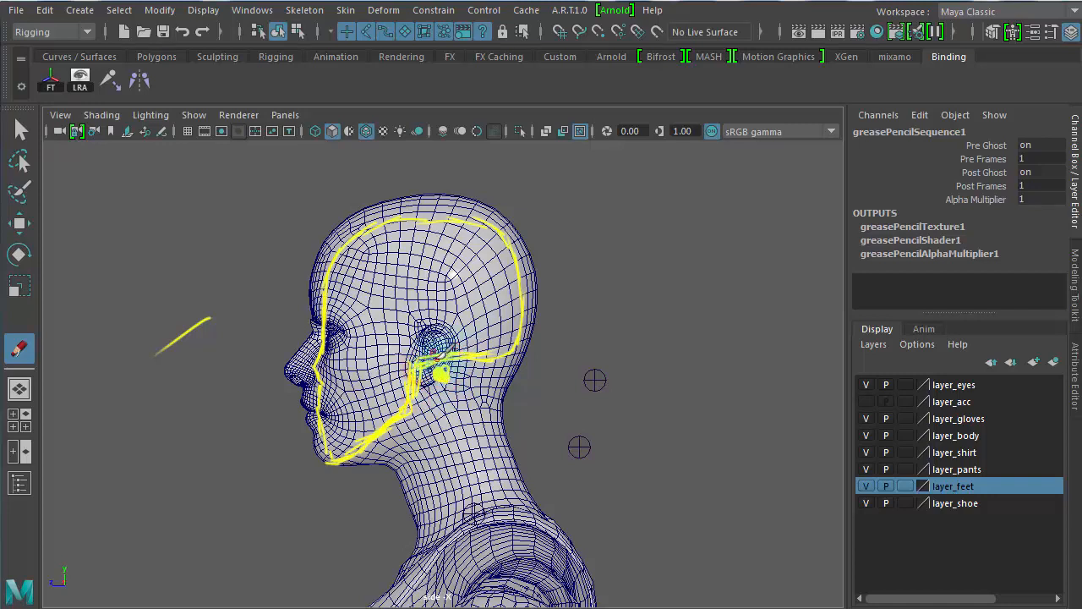
- Finish the yellow skull guide and place the head joint below the ear at Translate Y about 161.85 and Translate Z about 0.08
left_click_drag(433, 346, 414, 398)
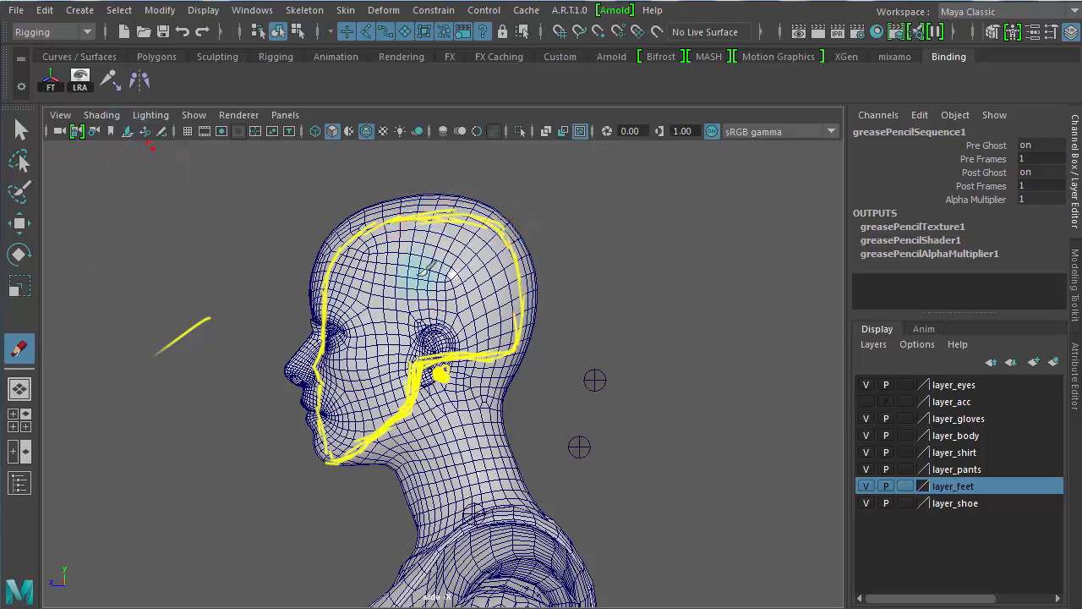
left_click(17, 123)
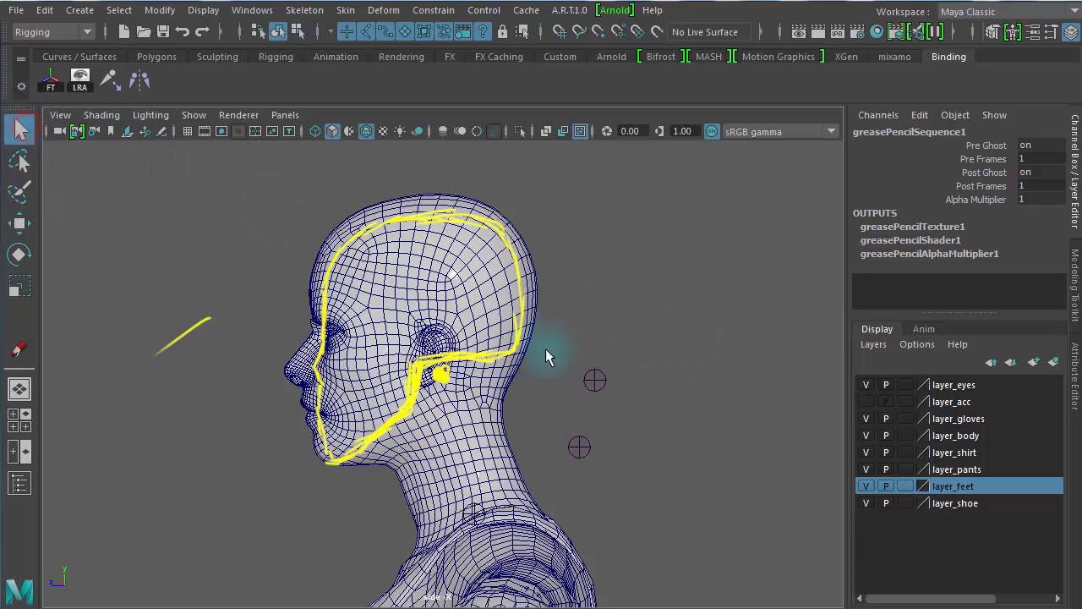
left_click(594, 387)
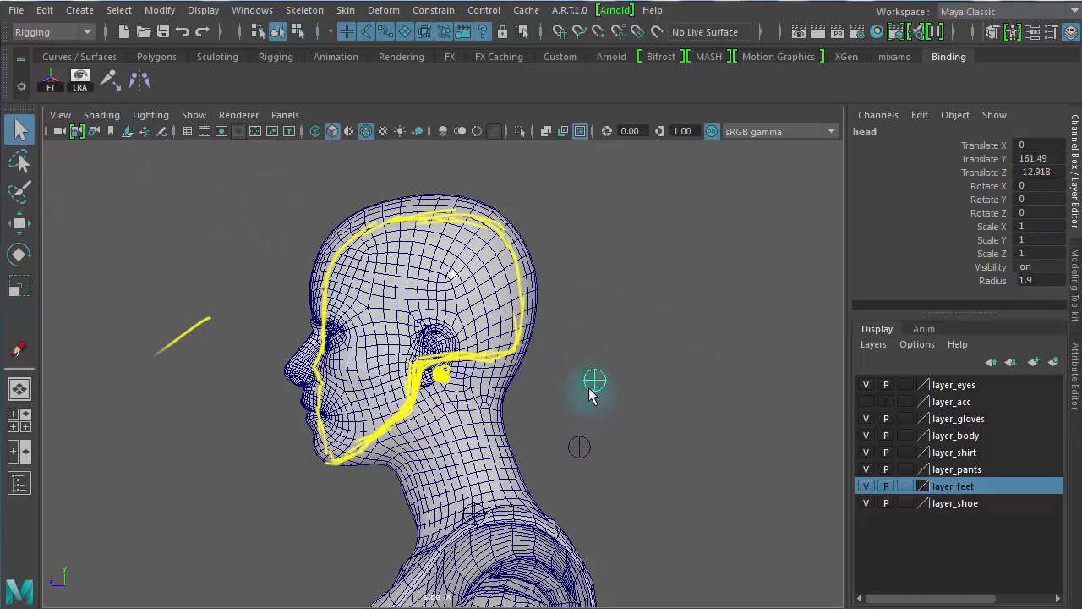
key("w")
left_click_drag(498, 376, 346, 354)
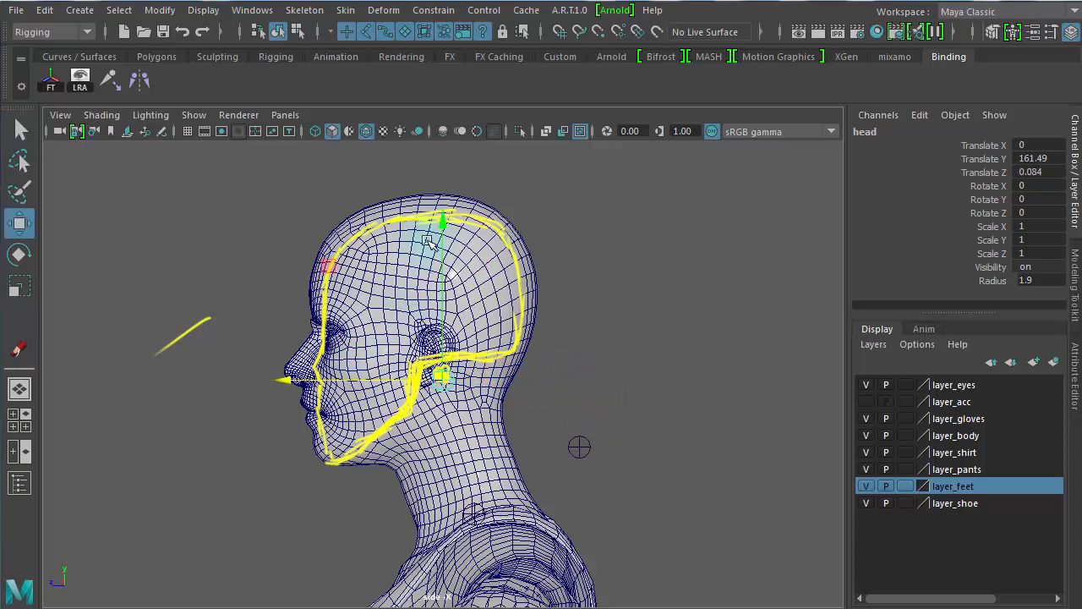
left_click_drag(434, 215, 437, 214)
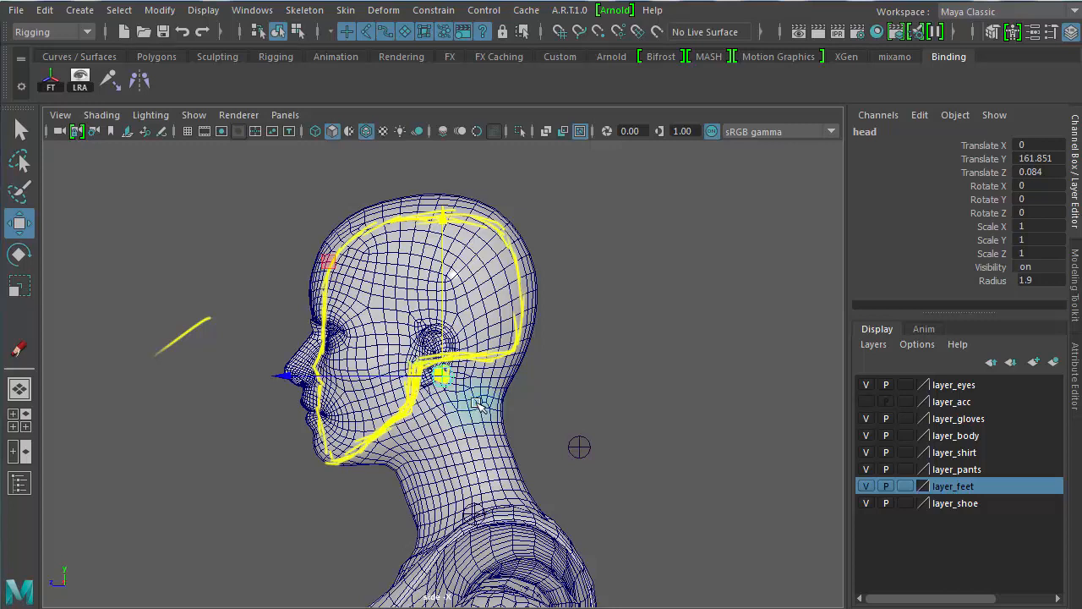
- Duplicate the head joint and shift the copy forward to the jaw hinge, at Translate Z about 2.6
left_click_drag(355, 379, 323, 381)
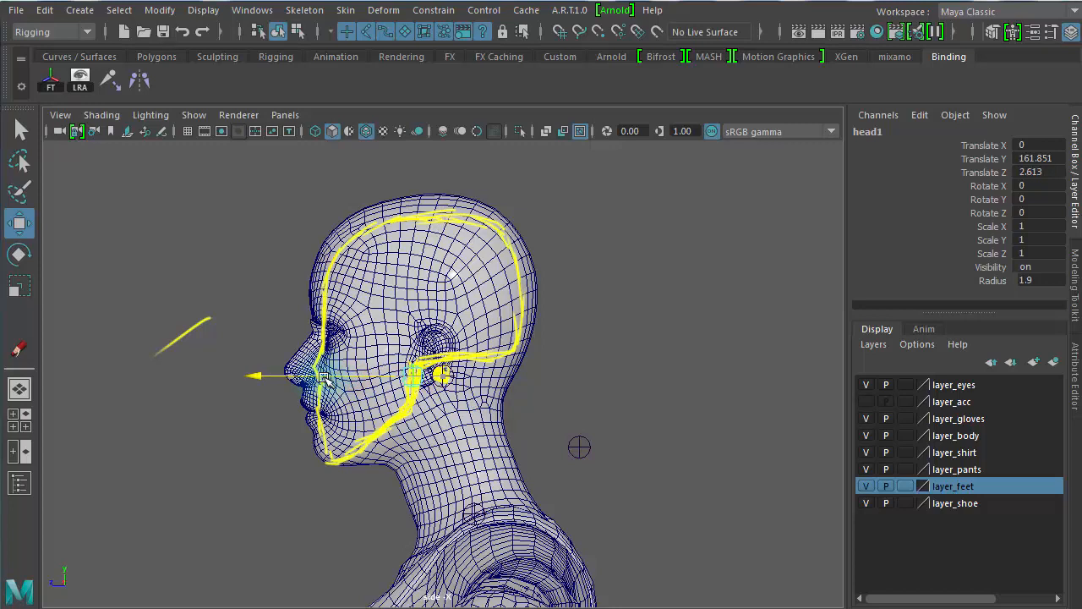
left_click_drag(324, 378, 324, 378)
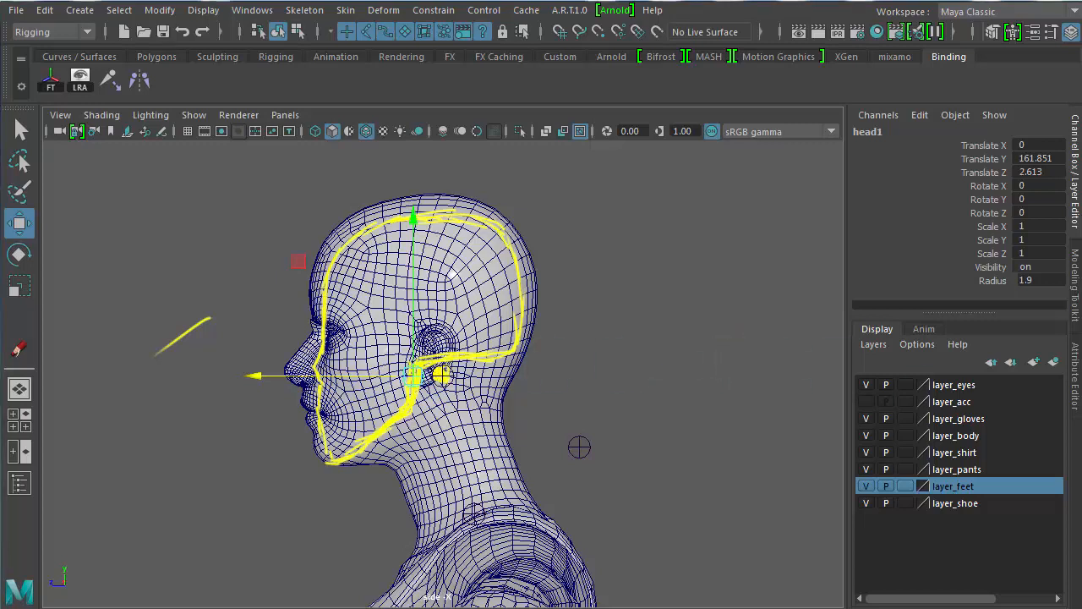
left_click(567, 321)
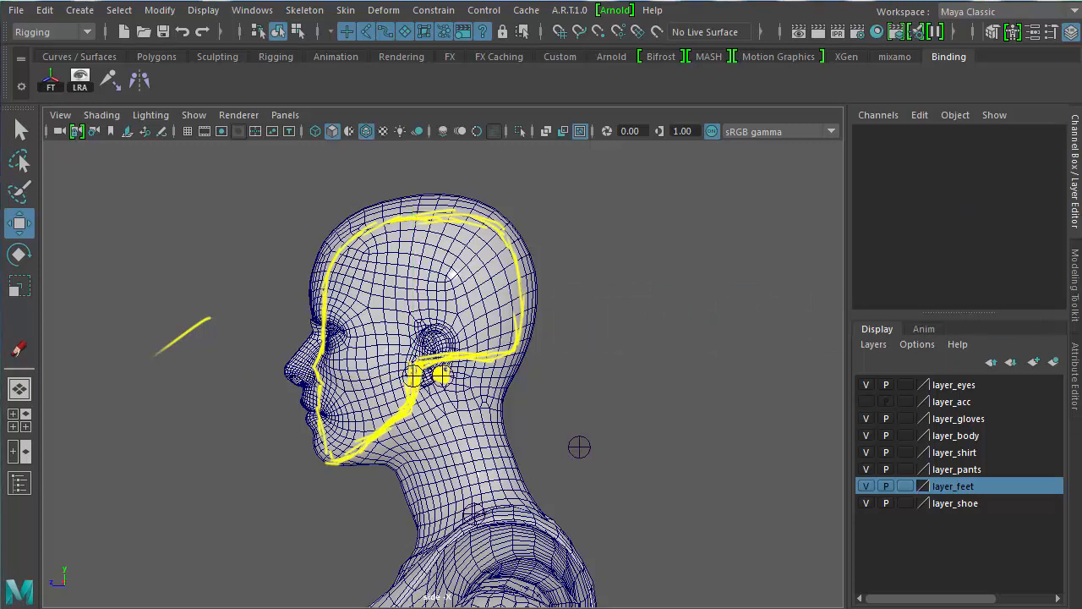
- Sketch the rear and upper outline of the jawbone in red Grease Pencil and rename the duplicated head joint as jaw
left_click(15, 347)
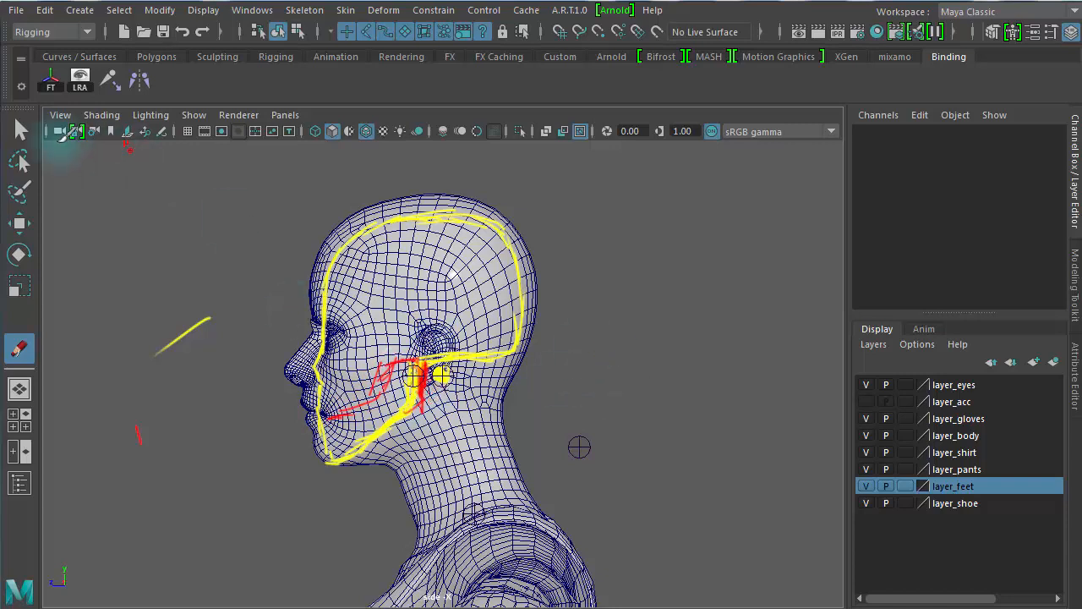
left_click(21, 130)
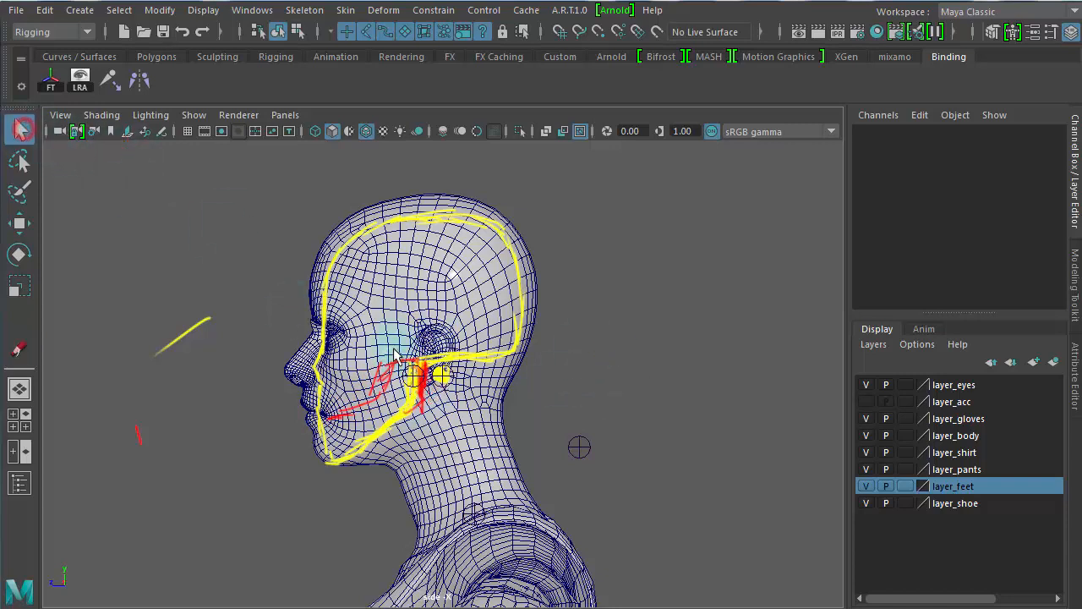
left_click(416, 393)
left_click(888, 133)
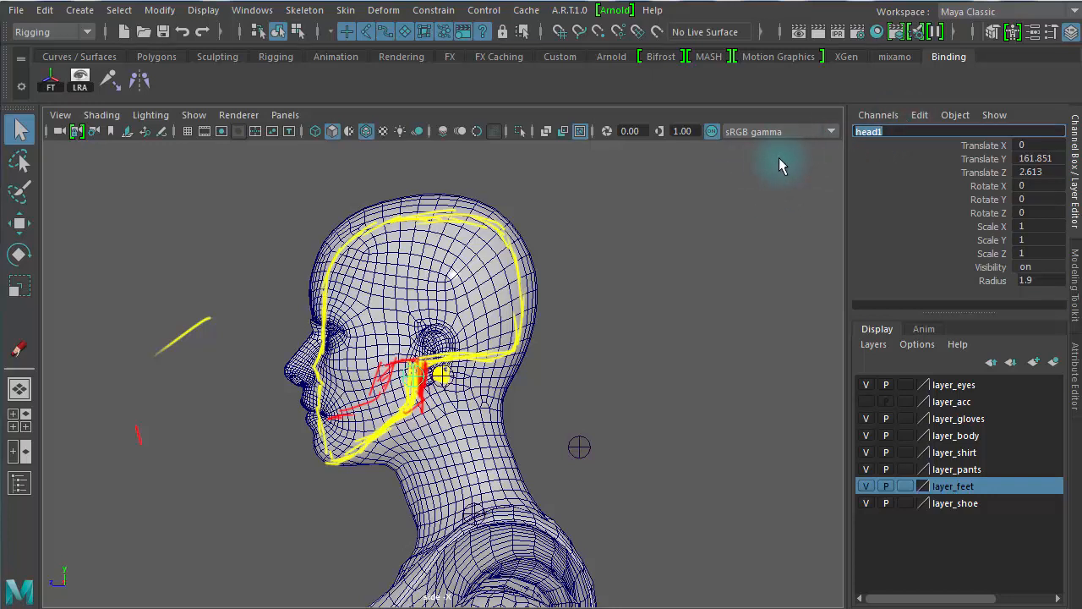
type("jaw")
key("Return")
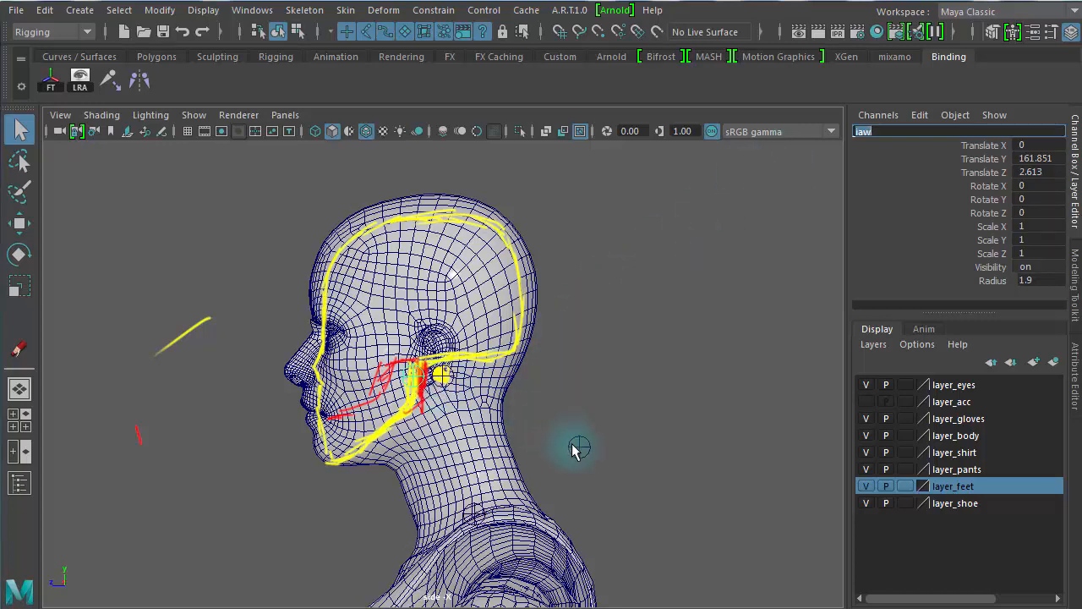
- Make three copies of neck_02 behind the head, and place neck_02 inside the neck at Translate Y about 156.4 and Translate Z about -0.7
left_click(449, 369)
key("Up")
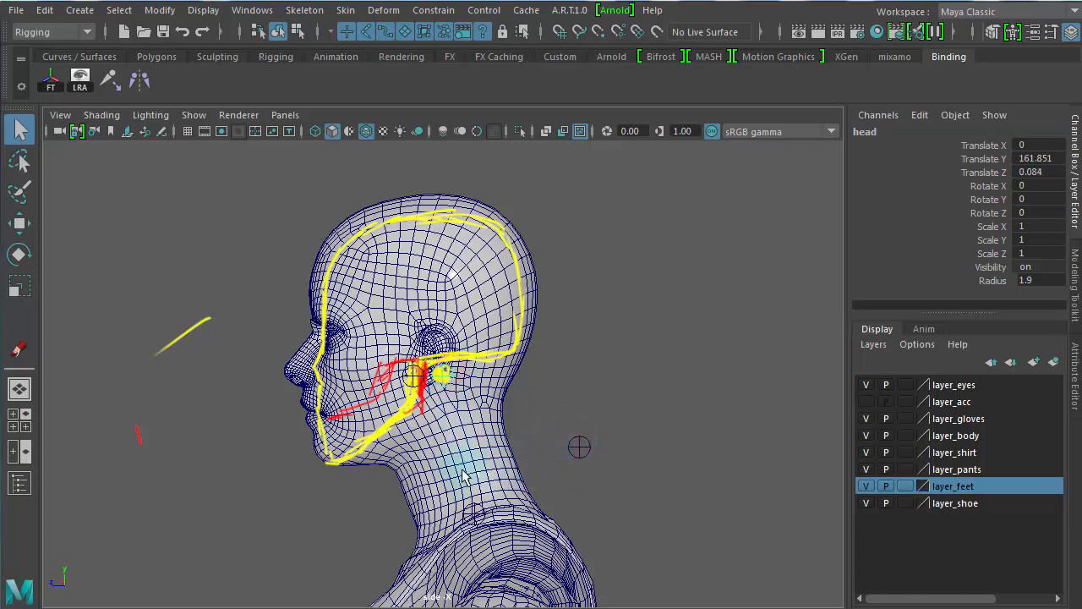
left_click(468, 512)
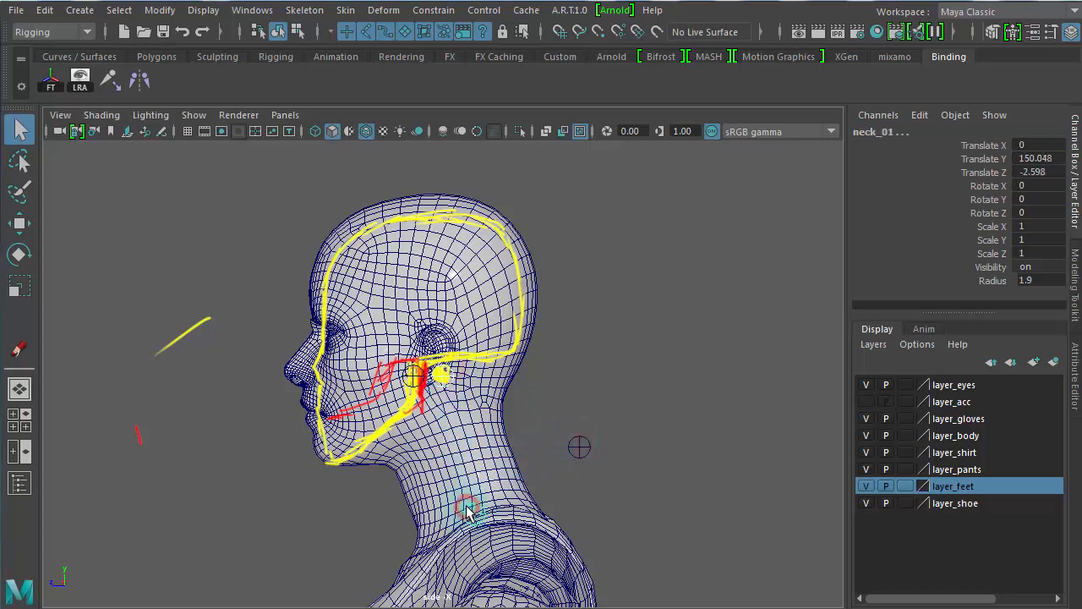
left_click(635, 437)
left_click(579, 447)
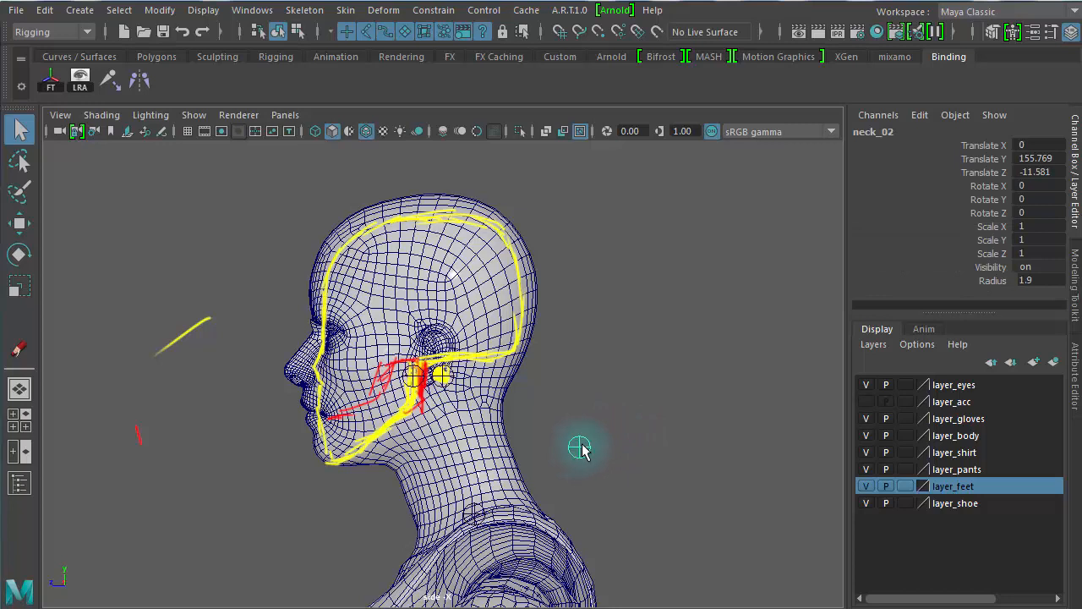
key("w")
left_click_drag(580, 446, 682, 220)
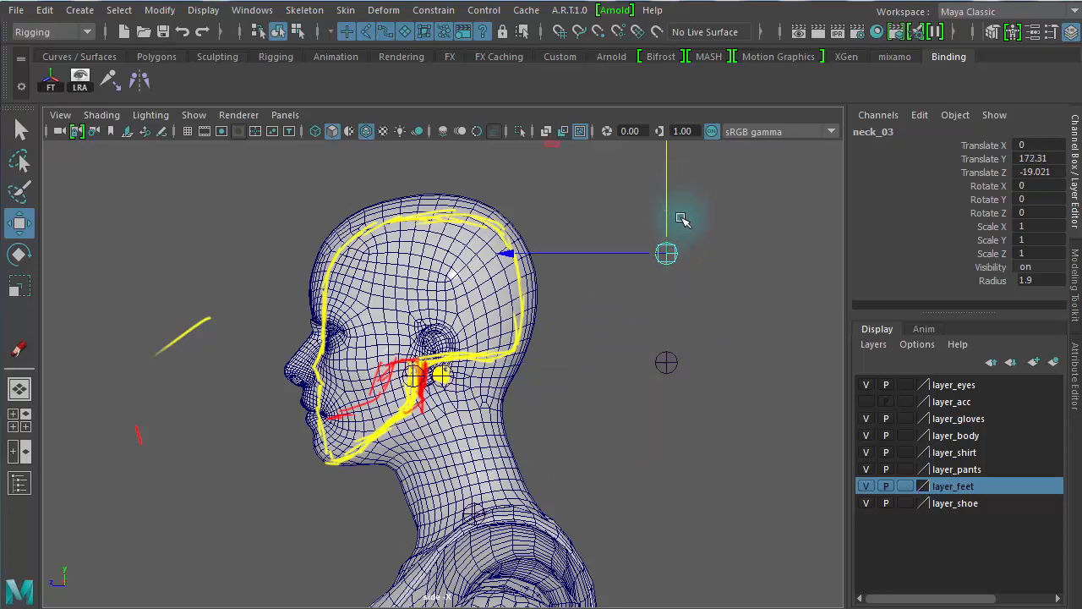
key("ctrl+d")
left_click_drag(666, 251, 780, 256)
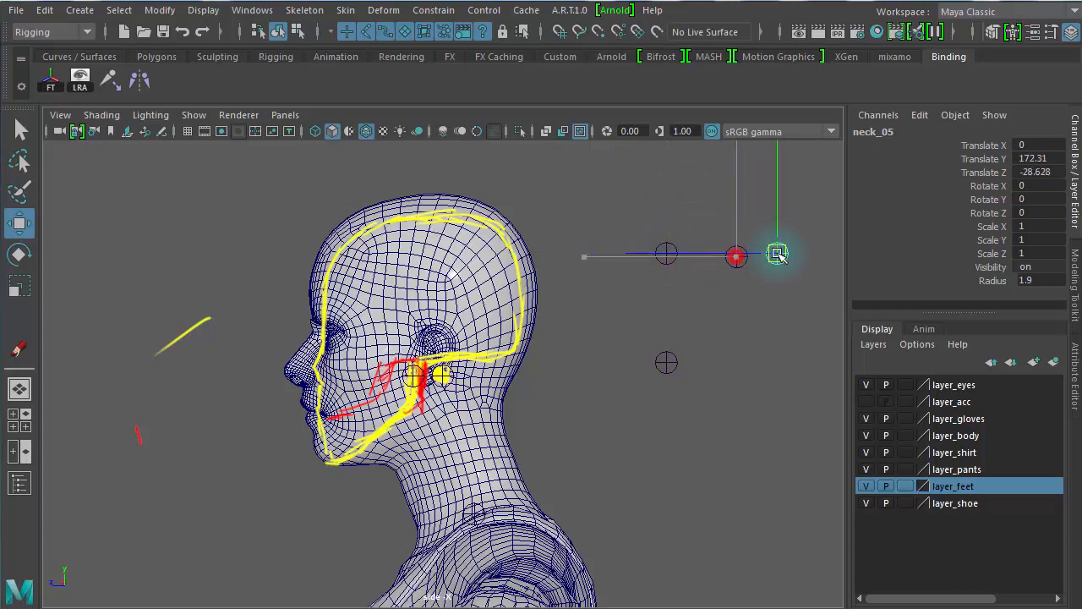
left_click(667, 365)
left_click_drag(667, 364, 451, 441)
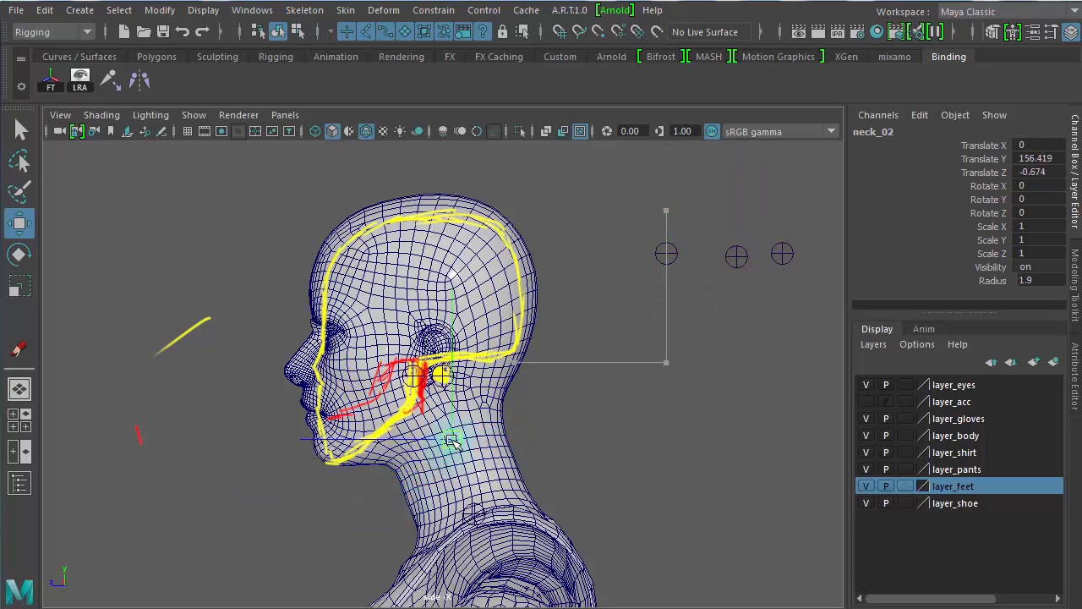
- Spread the spare joints behind the head: neck_03 at Y about 174.7, neck_05 directly below it, and neck_04 farther back at Y about 167.5
left_click(784, 252)
left_click_drag(785, 252, 661, 427)
left_click(719, 304)
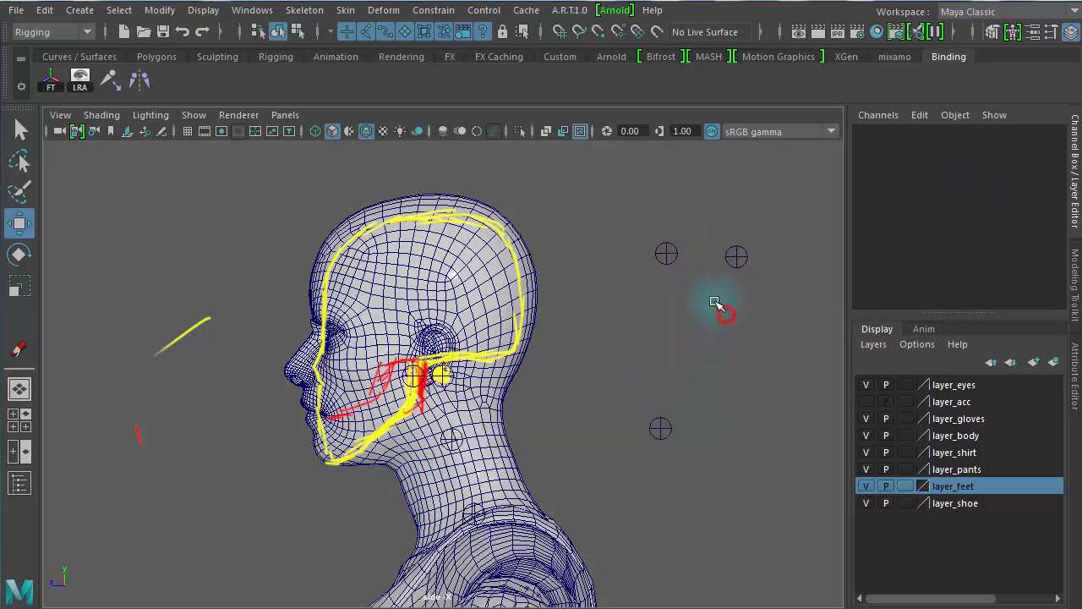
left_click(667, 253)
left_click_drag(666, 253, 662, 226)
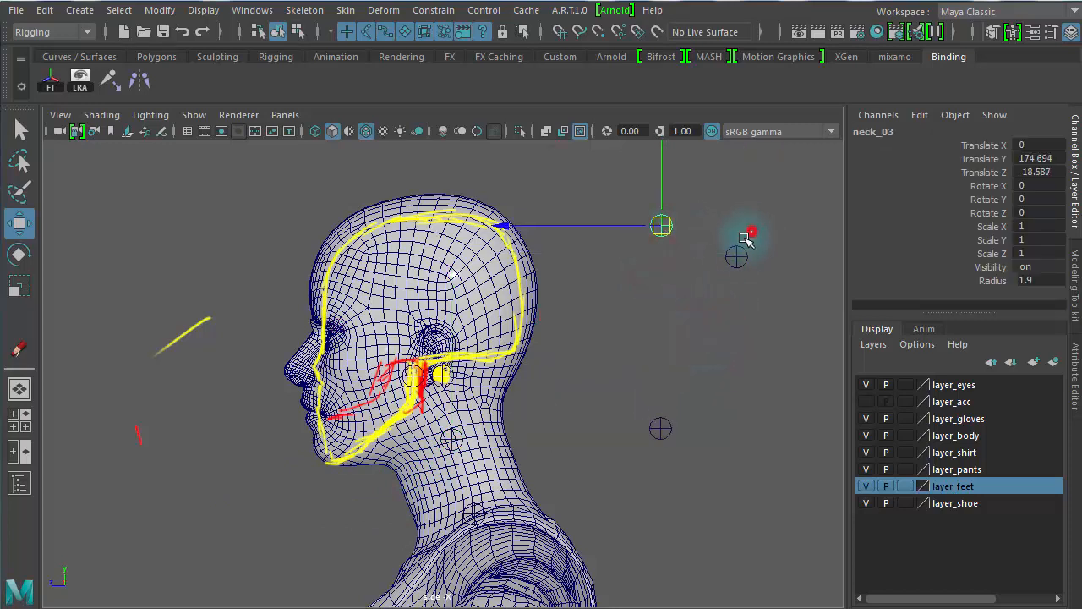
left_click(745, 238)
left_click(737, 252)
left_click_drag(736, 252, 778, 313)
left_click(716, 400)
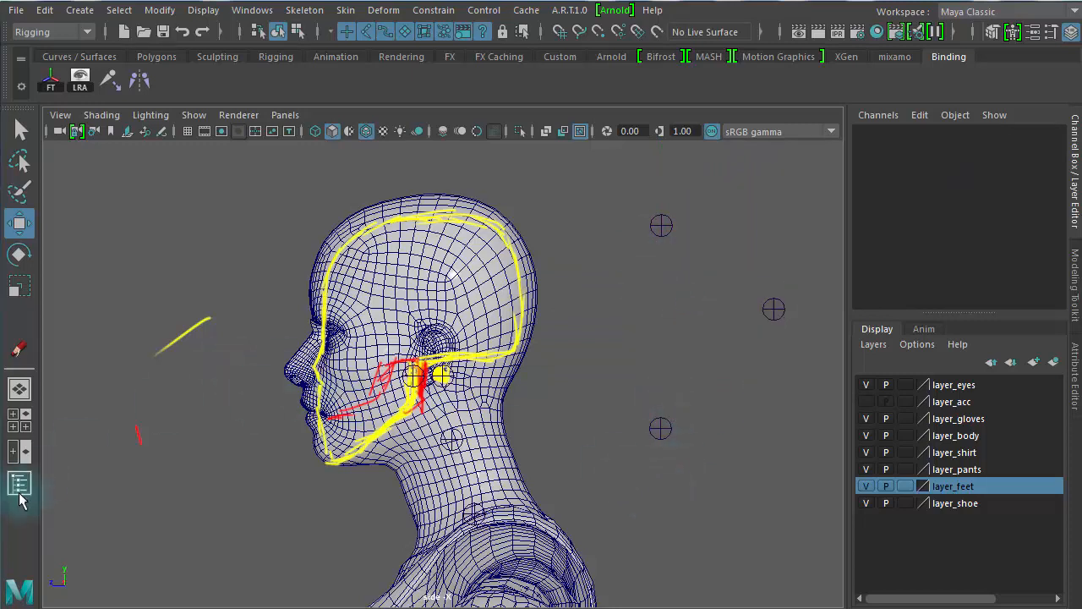
- Point-constrain neck_04 to neck_05 and neck_03 with the options reset to defaults and Maintain offset off, and reselect neck_04
left_click_drag(634, 466, 701, 197)
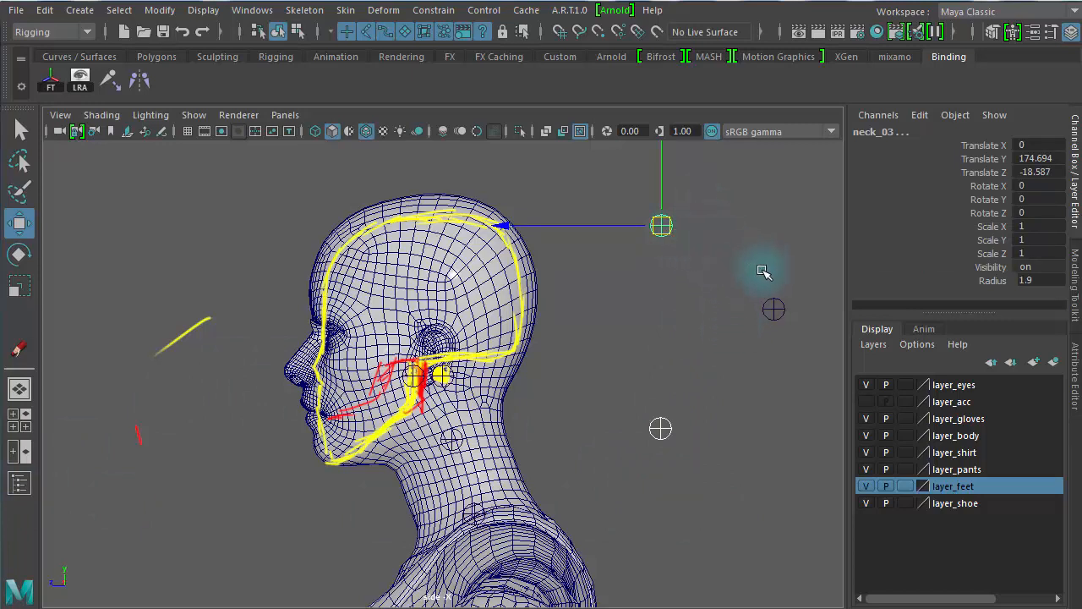
left_click_drag(723, 243, 783, 337)
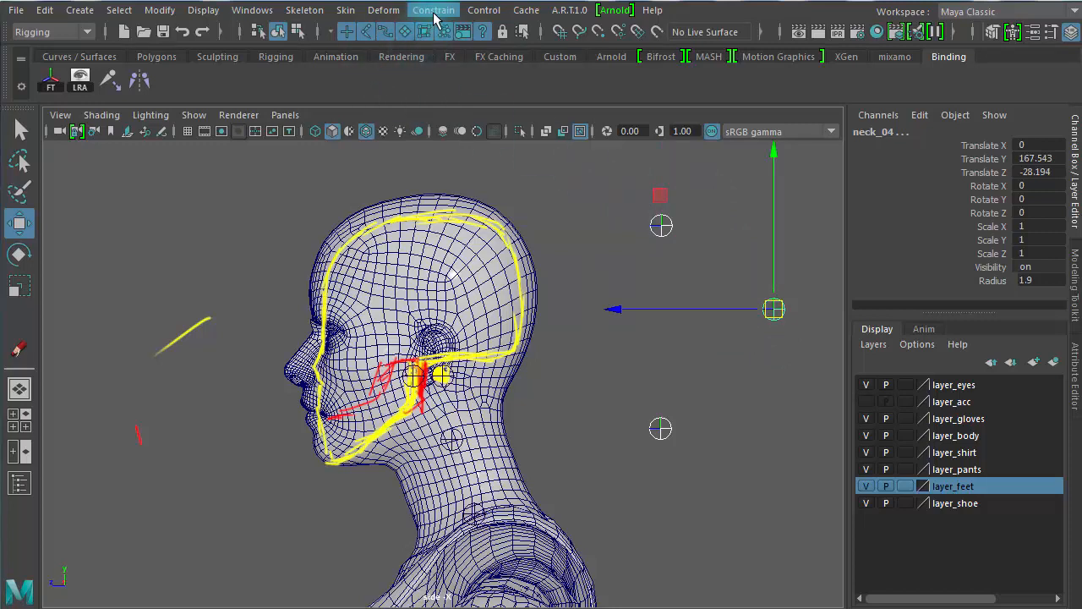
left_click(435, 12)
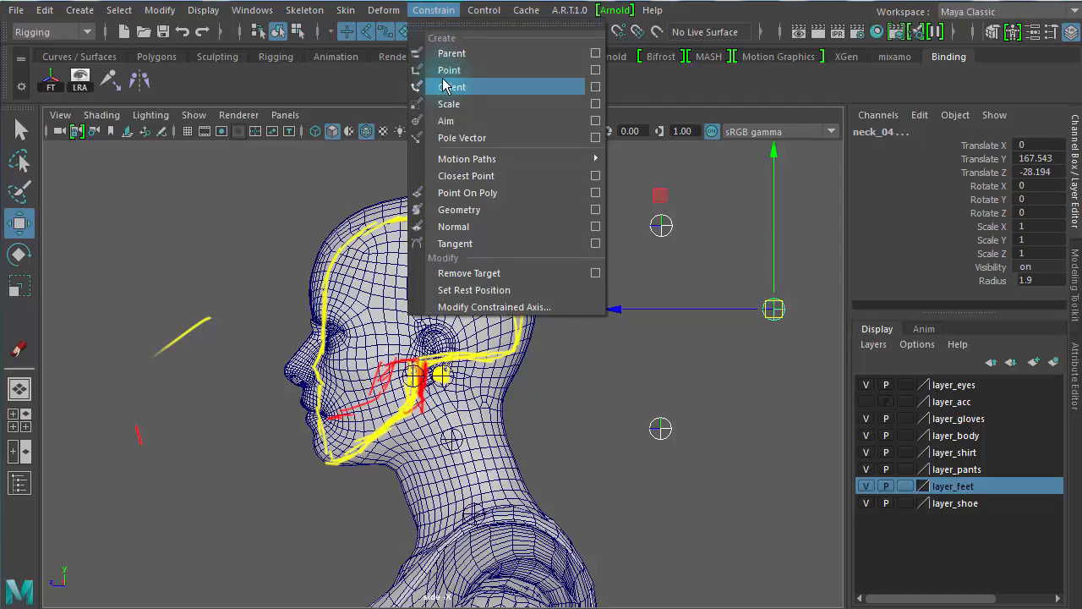
left_click(595, 70)
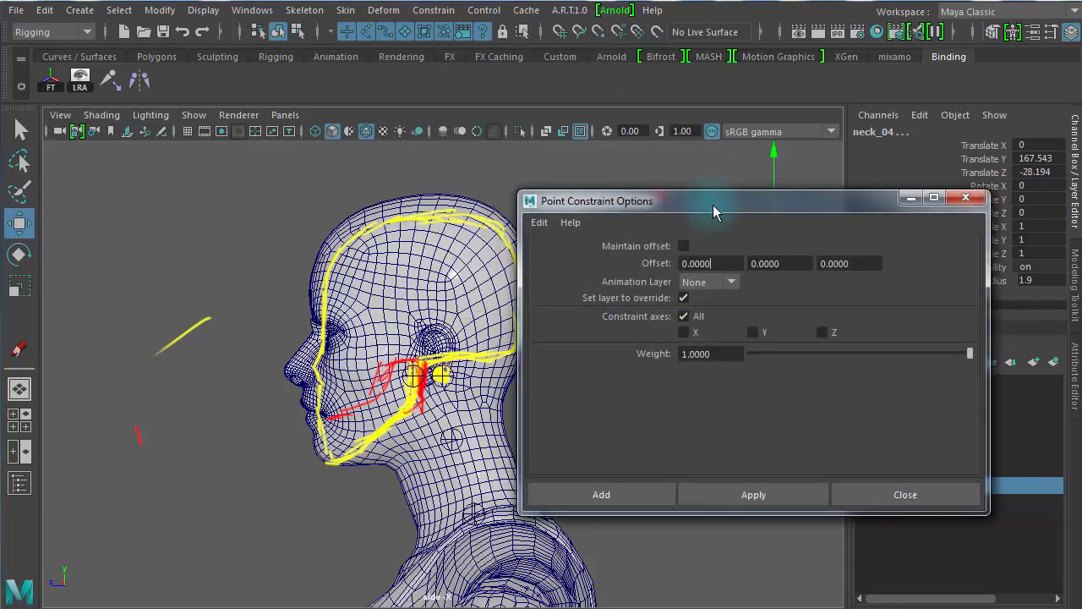
left_click_drag(713, 212, 286, 62)
left_click(108, 75)
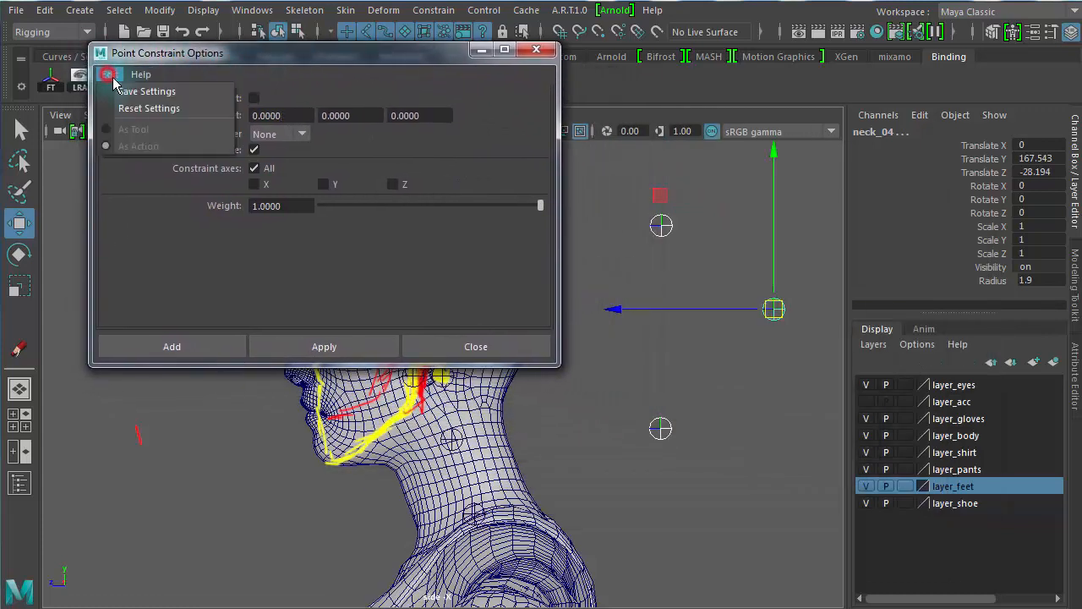
left_click(152, 113)
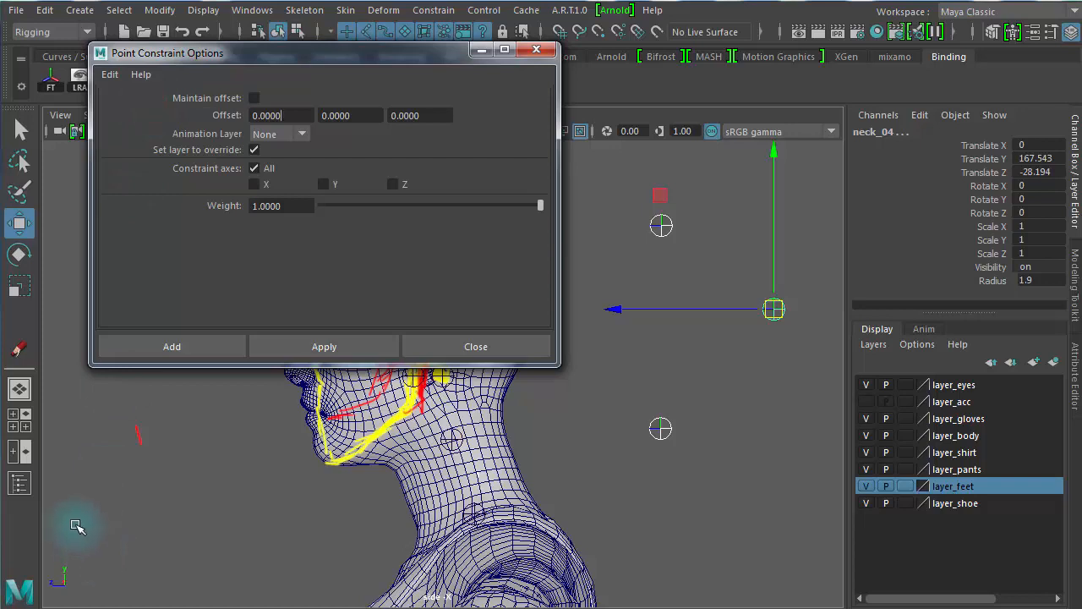
left_click(322, 347)
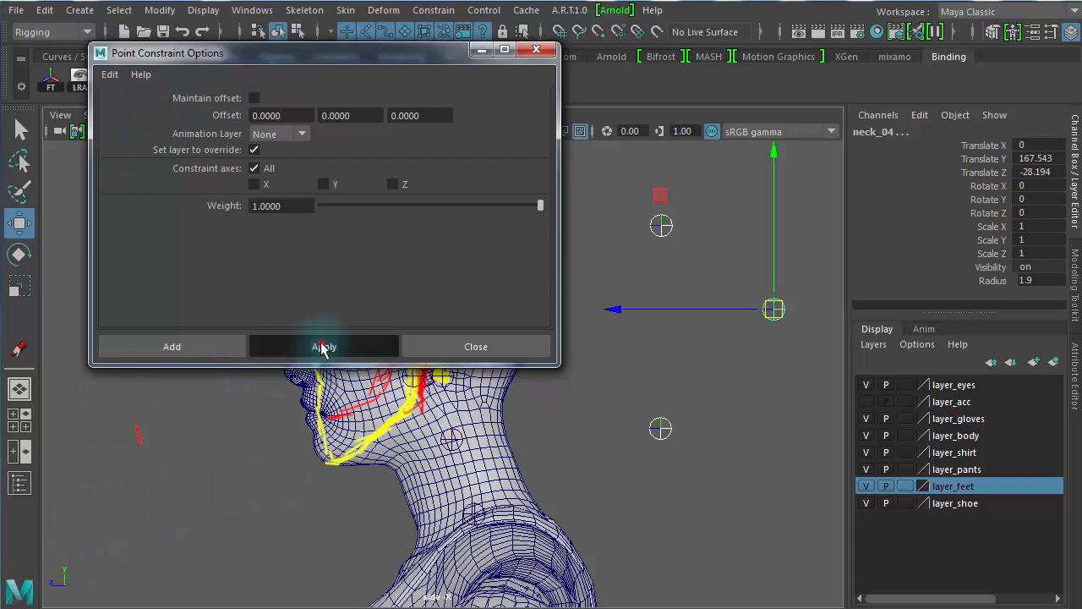
left_click(695, 276)
left_click(668, 334)
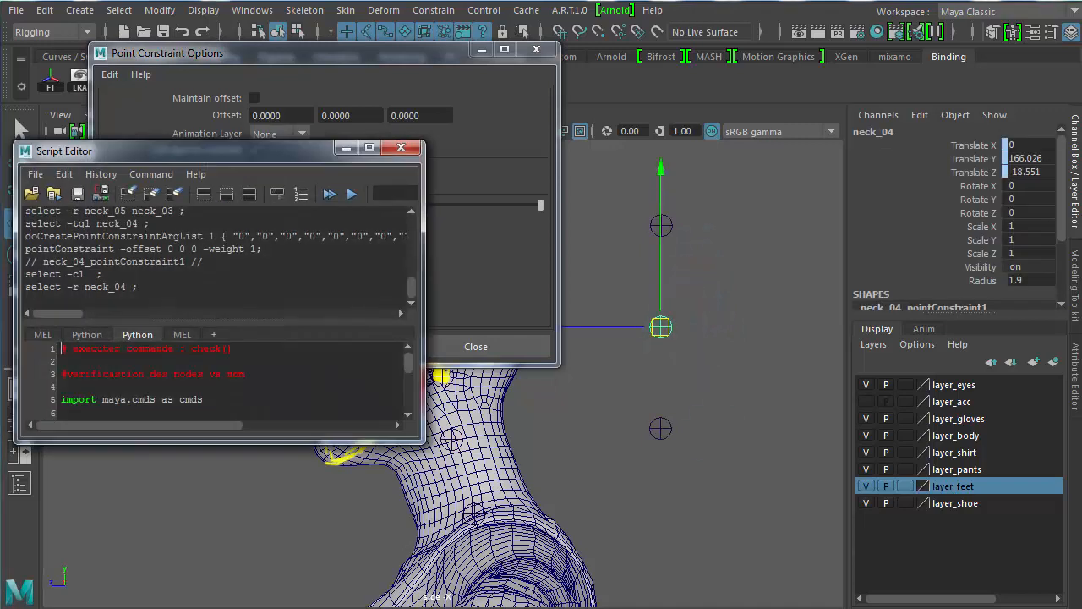
- Add an empty MEL tab in the Script Editor and arrange its window beside the Point Constraint Options
left_click_drag(184, 158, 777, 146)
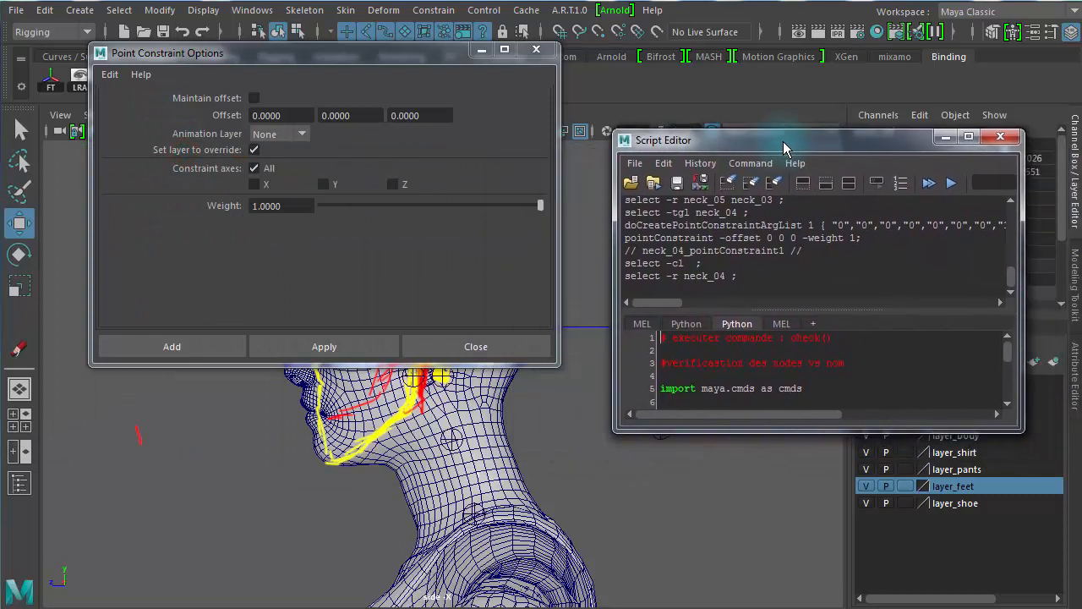
left_click_drag(421, 58, 331, 75)
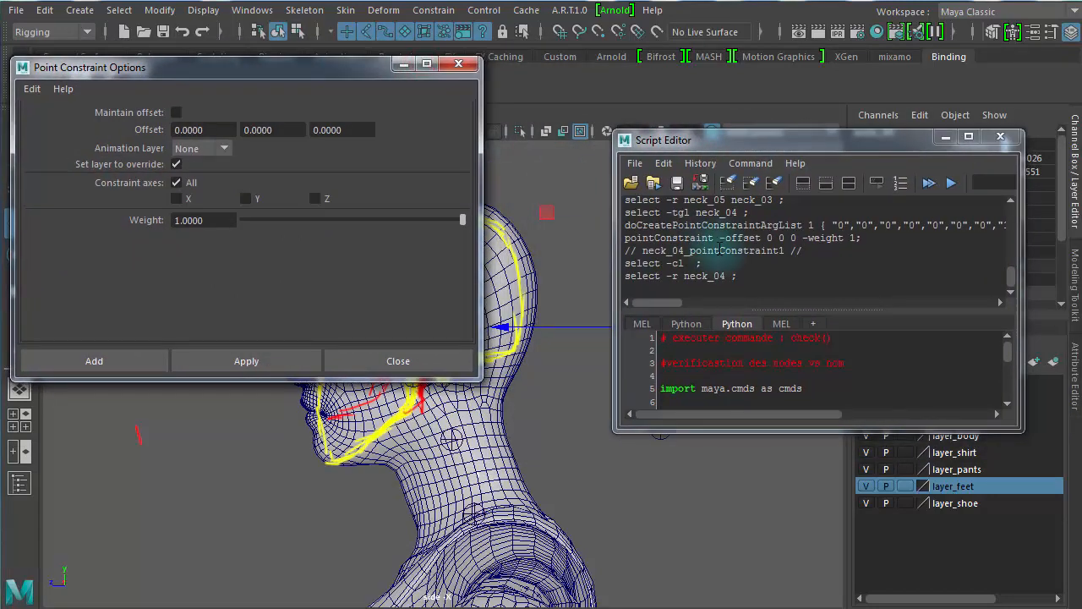
left_click(814, 328)
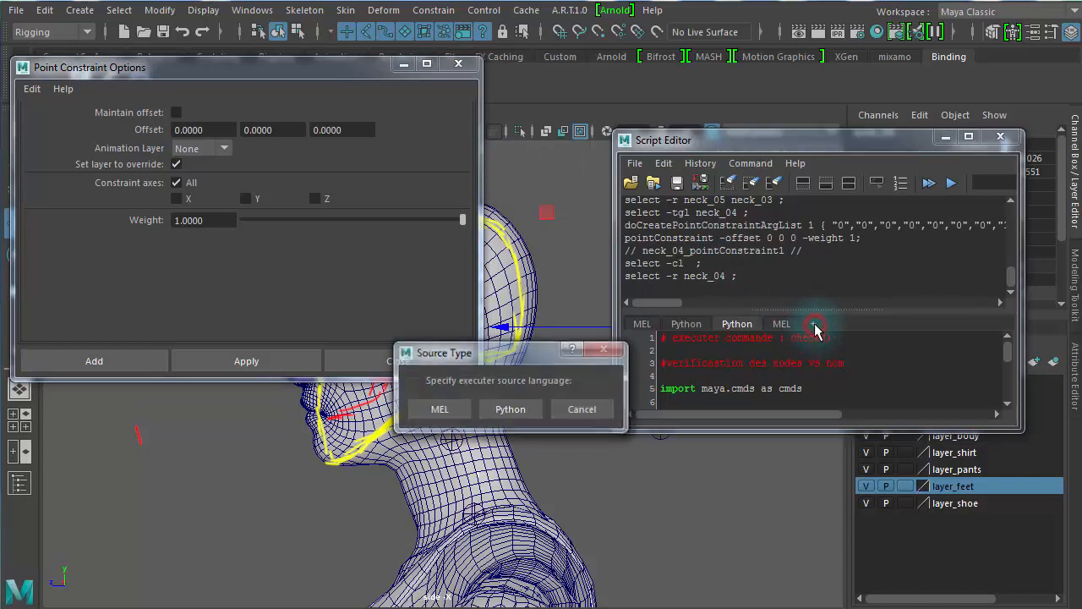
left_click(445, 410)
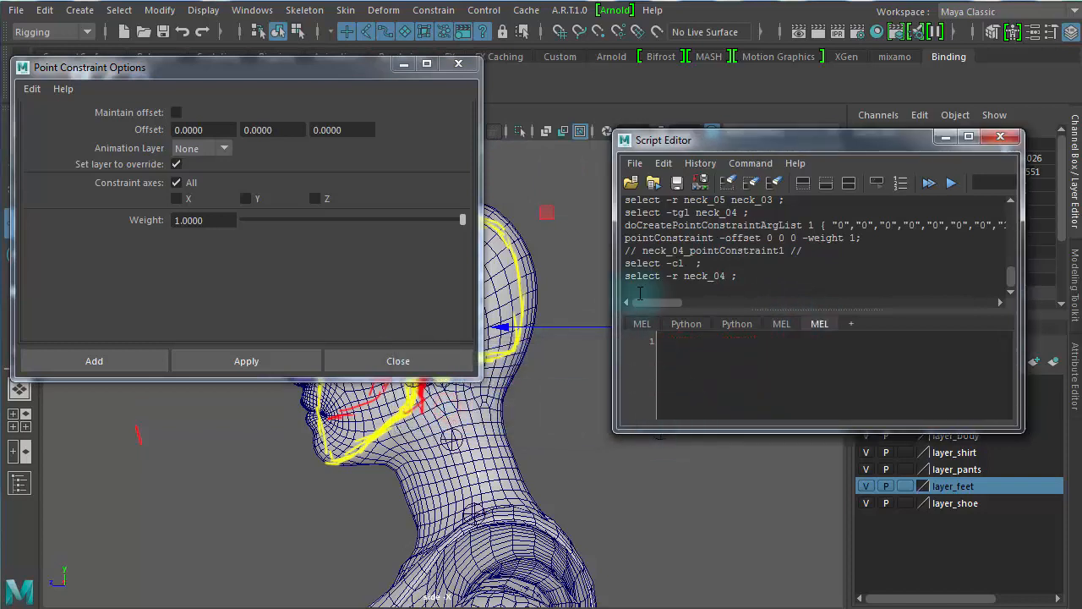
left_click_drag(674, 146, 760, 126)
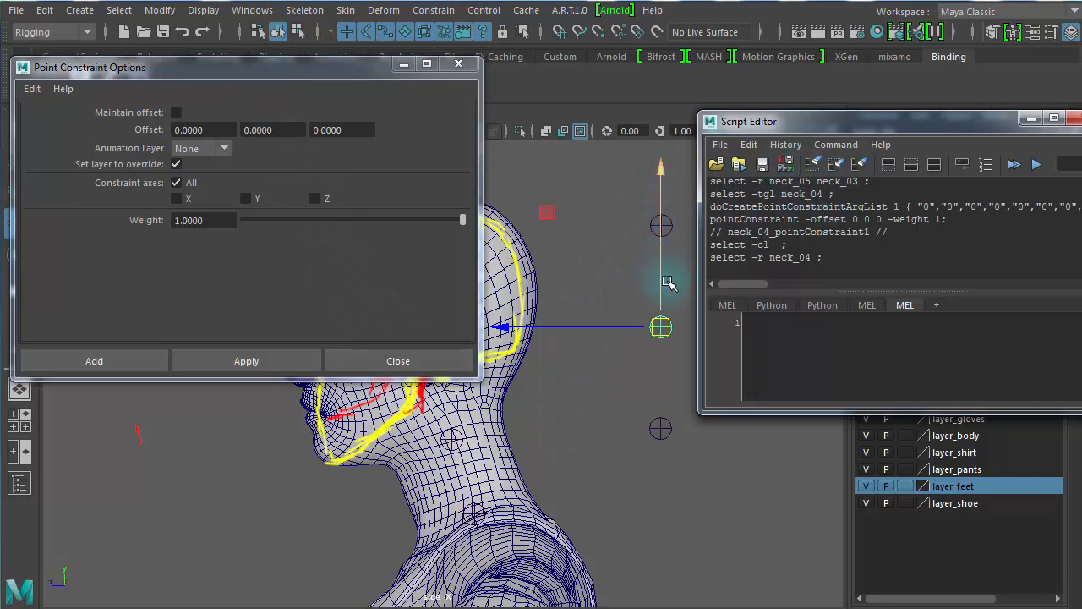
left_click_drag(972, 115, 768, 121)
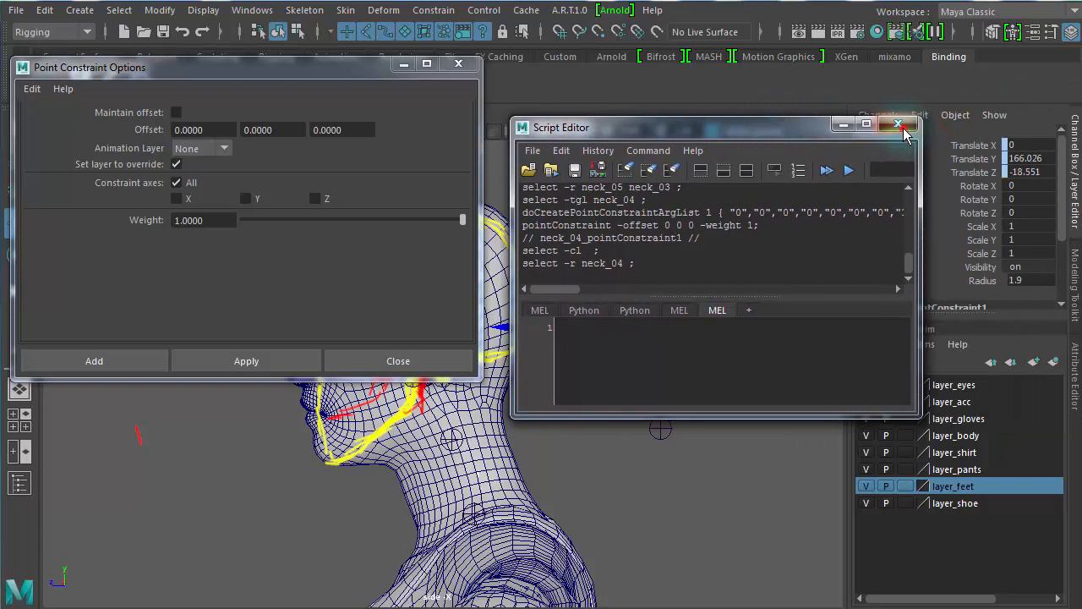
- Close the Script Editor, show the Outliner as a floating window, and arrange it beside the spare joints with the Point Constraint Options
left_click(899, 124)
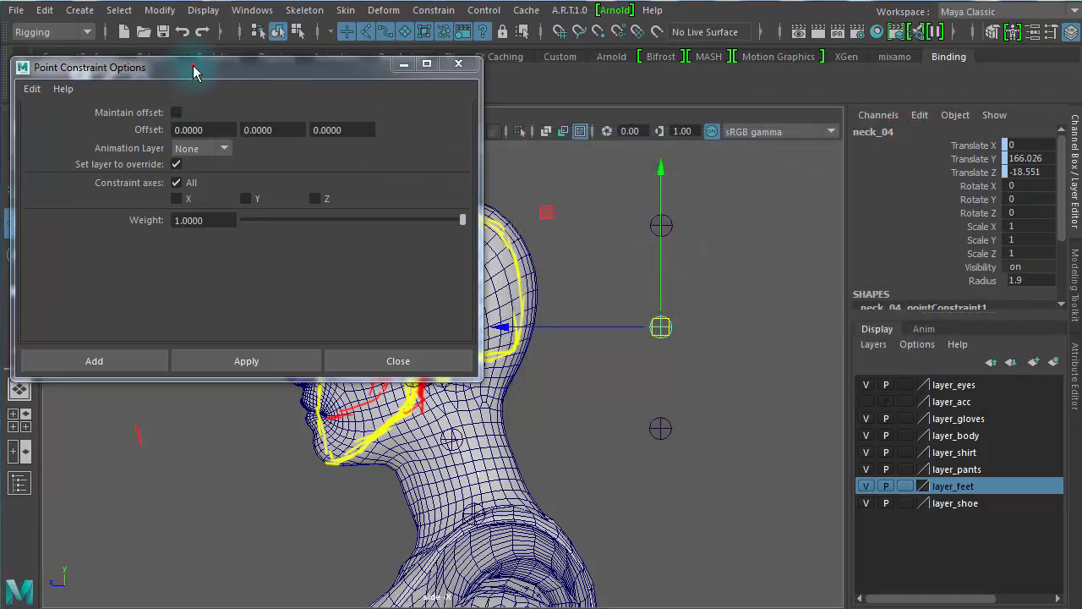
left_click_drag(194, 71, 257, 71)
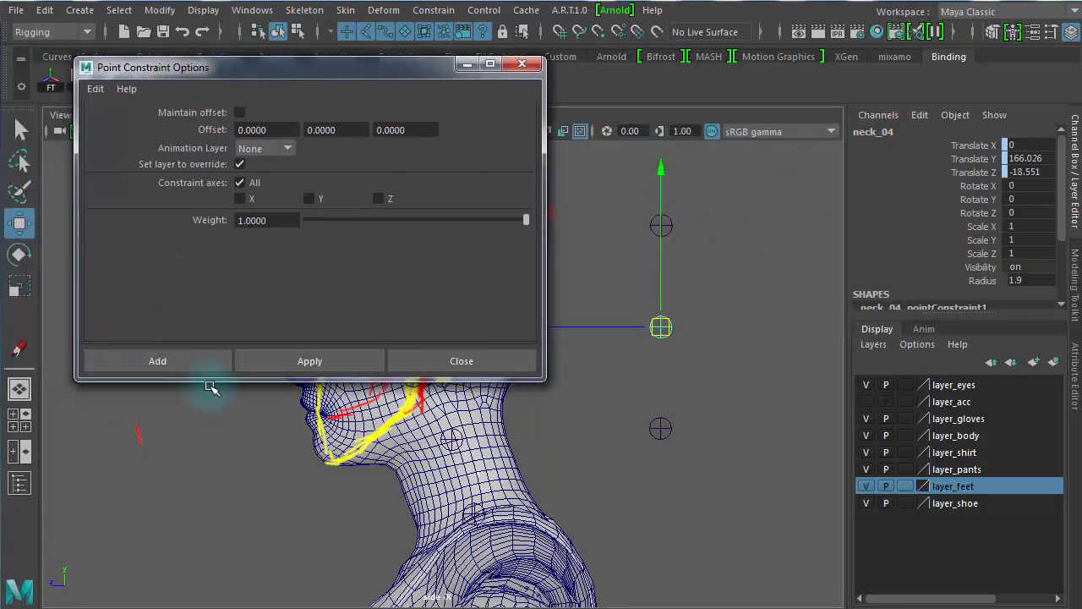
left_click(16, 484)
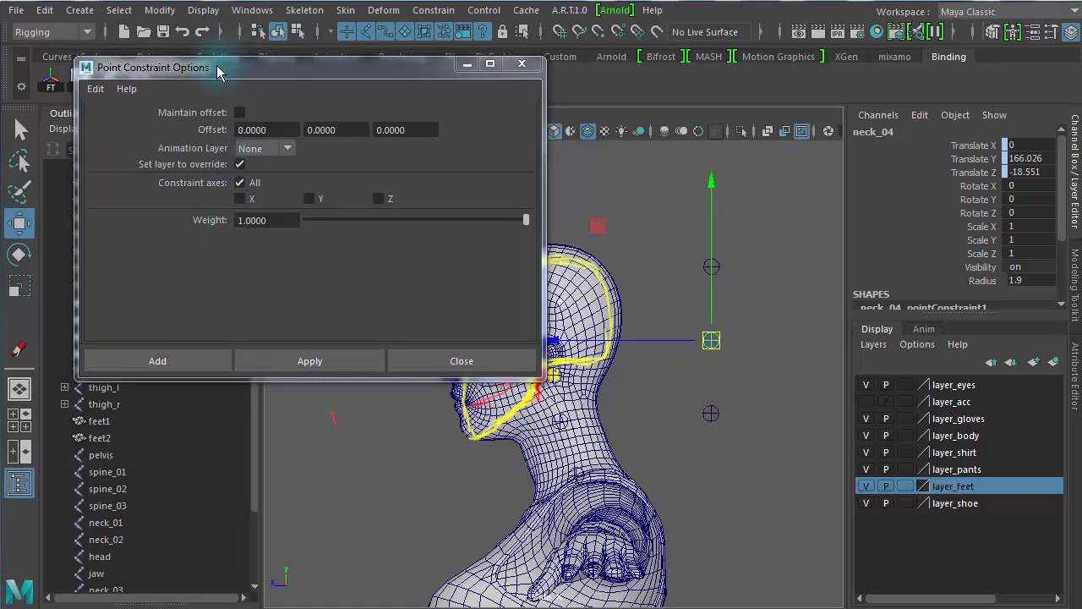
left_click_drag(216, 73, 504, 55)
left_click(93, 115)
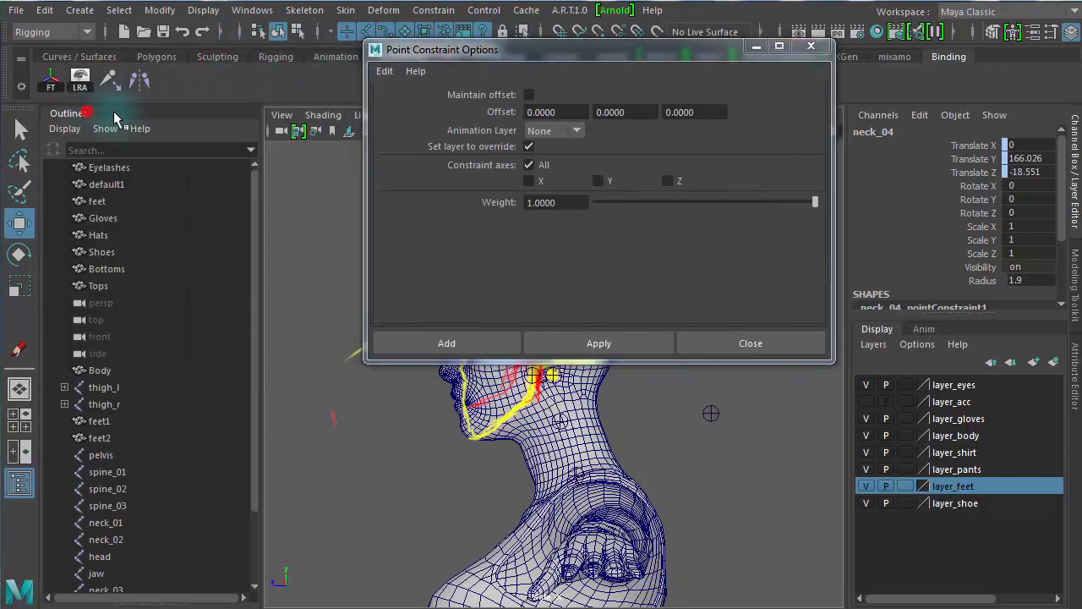
left_click_drag(114, 119, 642, 76)
left_click_drag(517, 54, 171, 97)
left_click(652, 82)
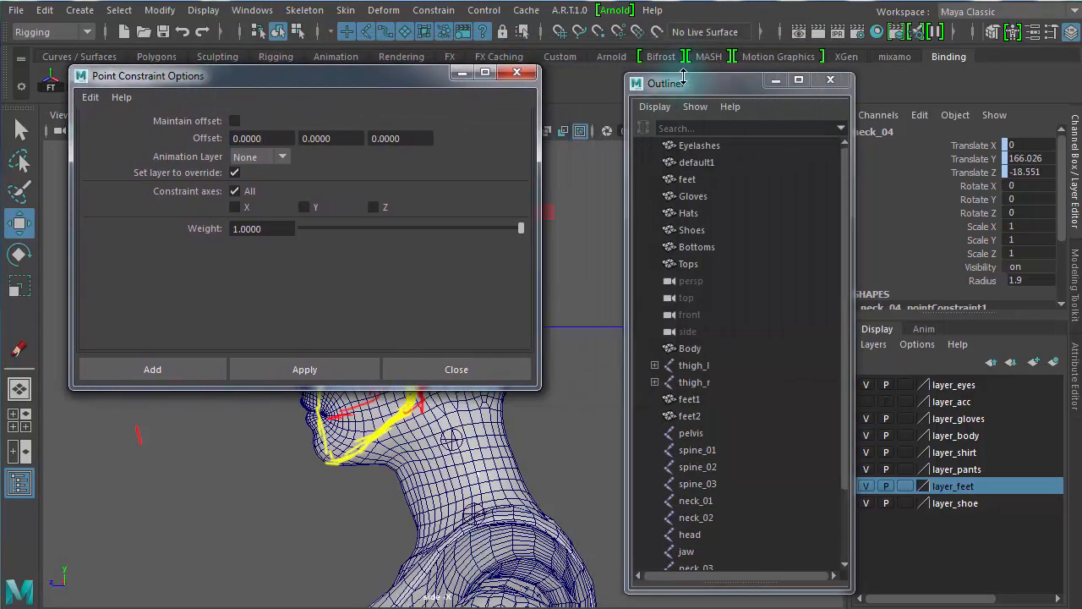
left_click_drag(683, 78, 395, 76)
- Move neck_05 up and farther back behind the head to test the point constraint, and select neck_04
left_click(714, 194)
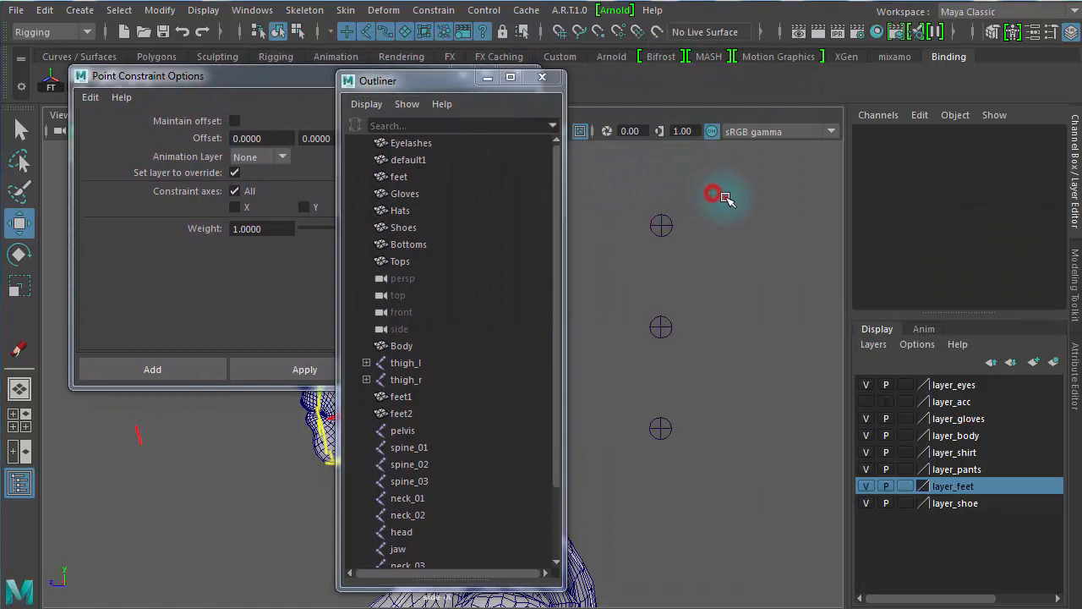
left_click_drag(724, 200, 659, 232)
left_click_drag(712, 421, 656, 470)
left_click(705, 322)
left_click(659, 325)
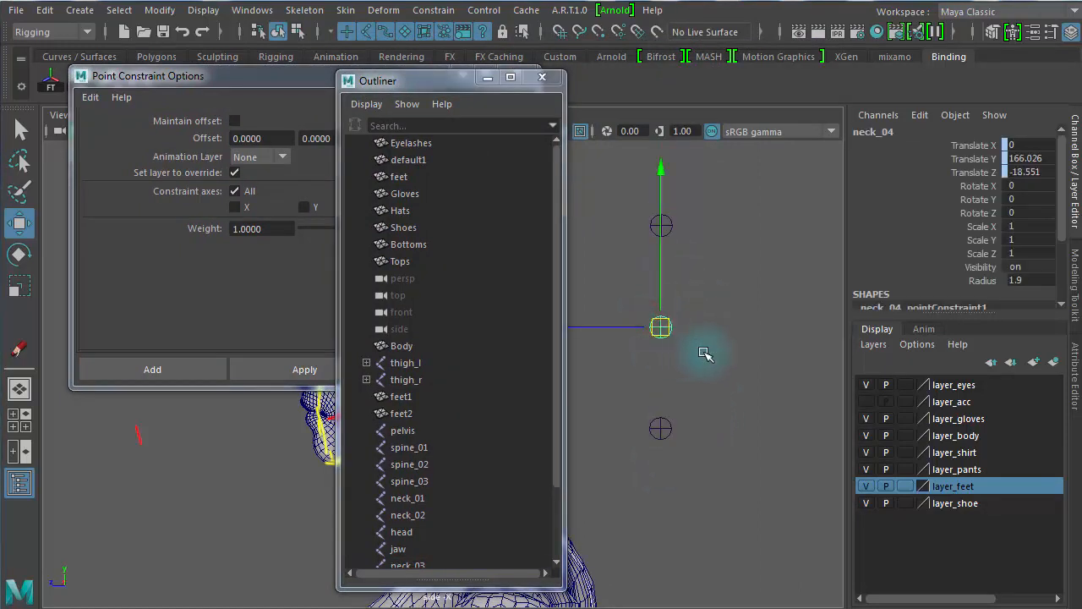
left_click(667, 430)
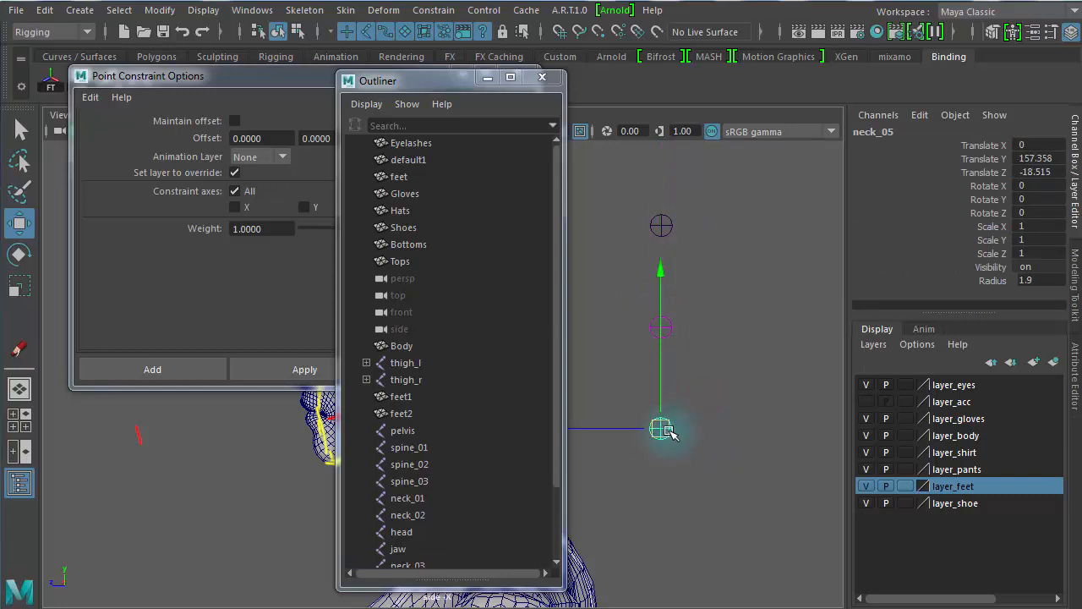
left_click_drag(668, 432, 766, 381)
left_click(713, 304)
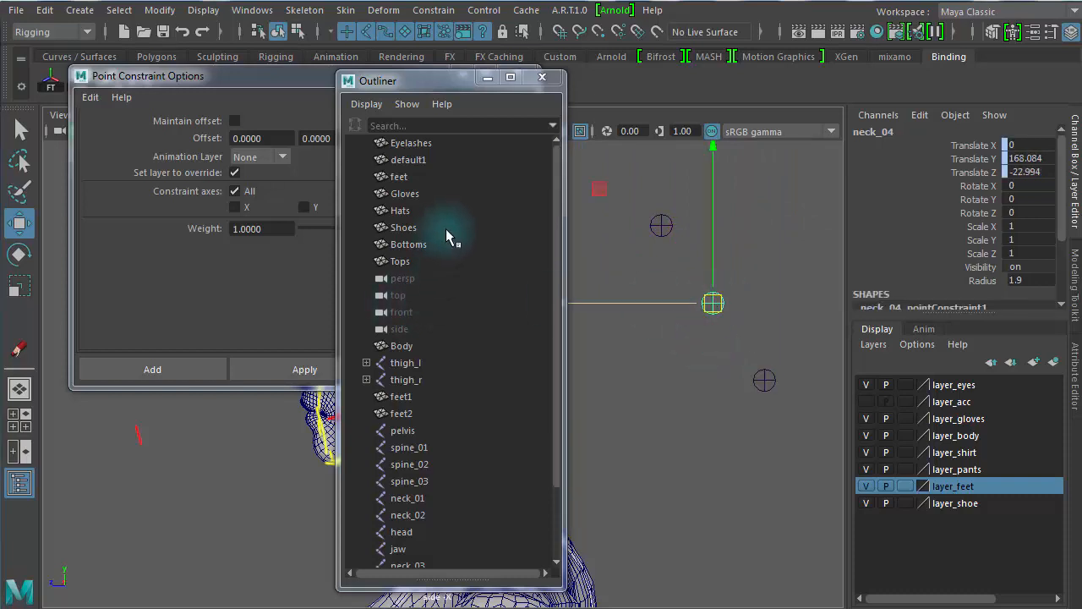
- Expand neck_04 in the Outliner and examine the point constraint node beneath it
scroll(446, 235, "down", 2)
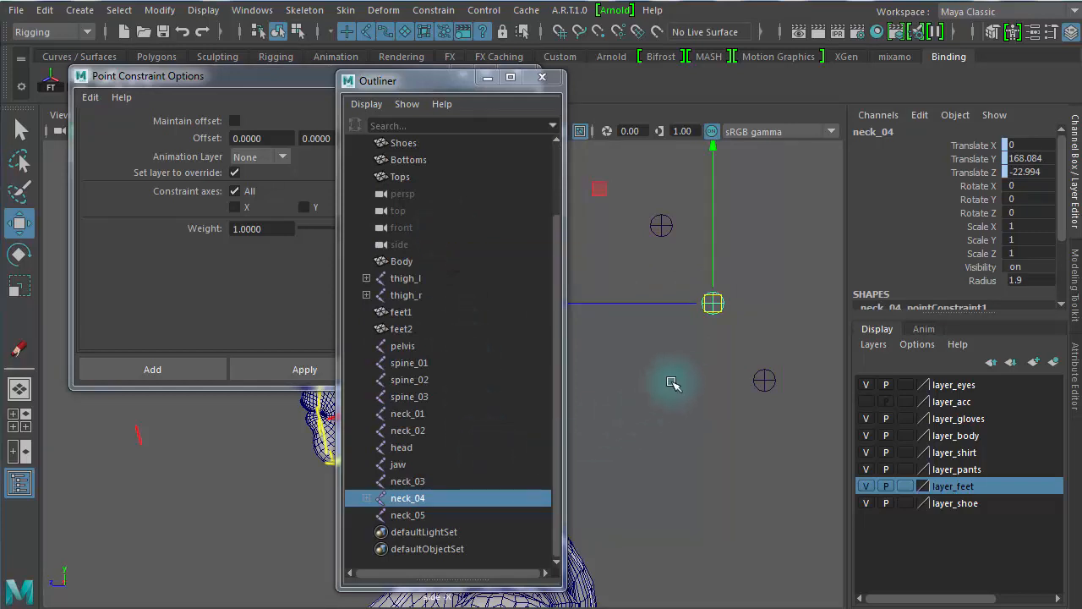
left_click(366, 498)
left_click(495, 516)
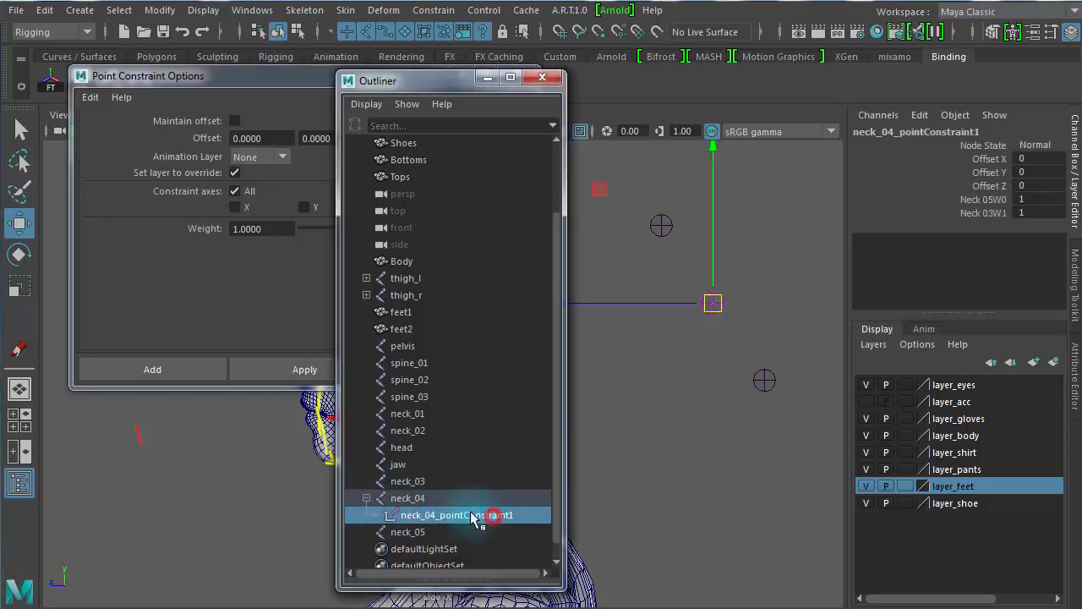
left_click(417, 499)
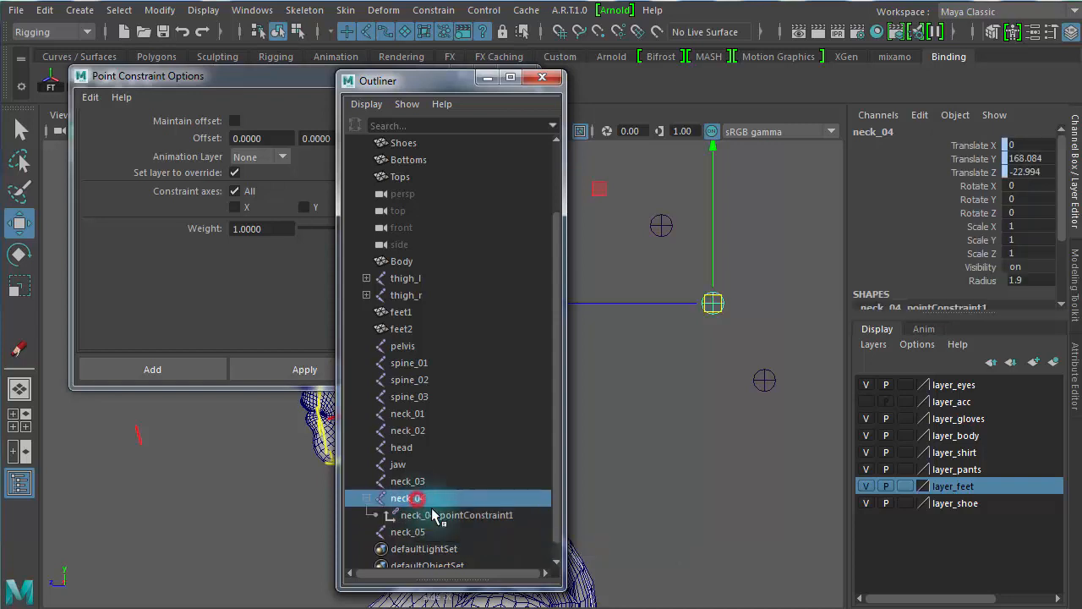
left_click(440, 513)
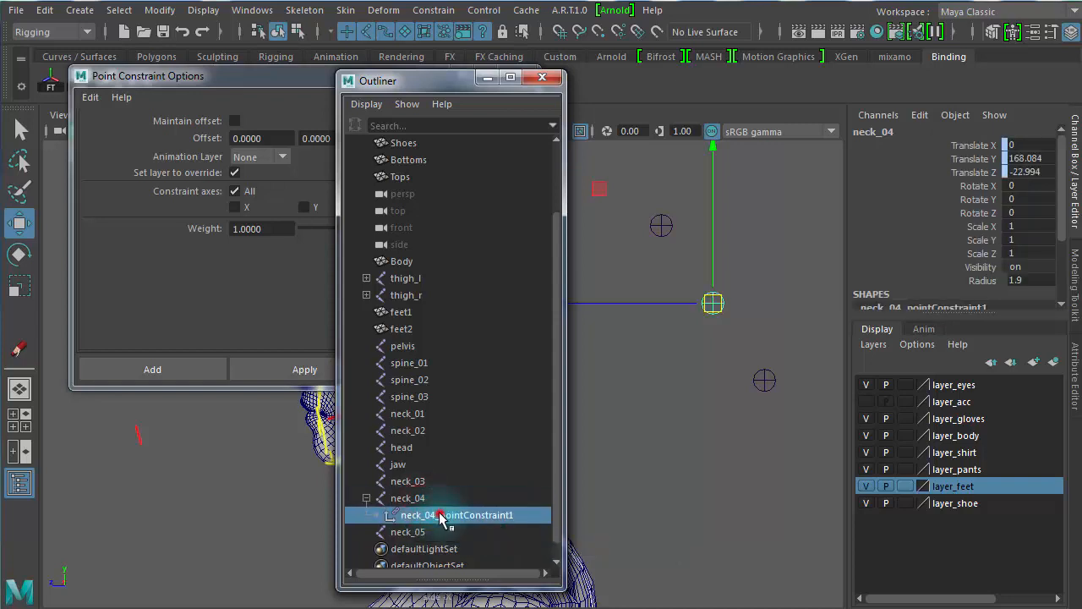
- Test the constraint by moving neck_05 to Y about 156.8, Z about -22.5, and neck_03 to Y about 174.4, Z about -26.4
left_click(771, 372)
left_click_drag(771, 372, 706, 429)
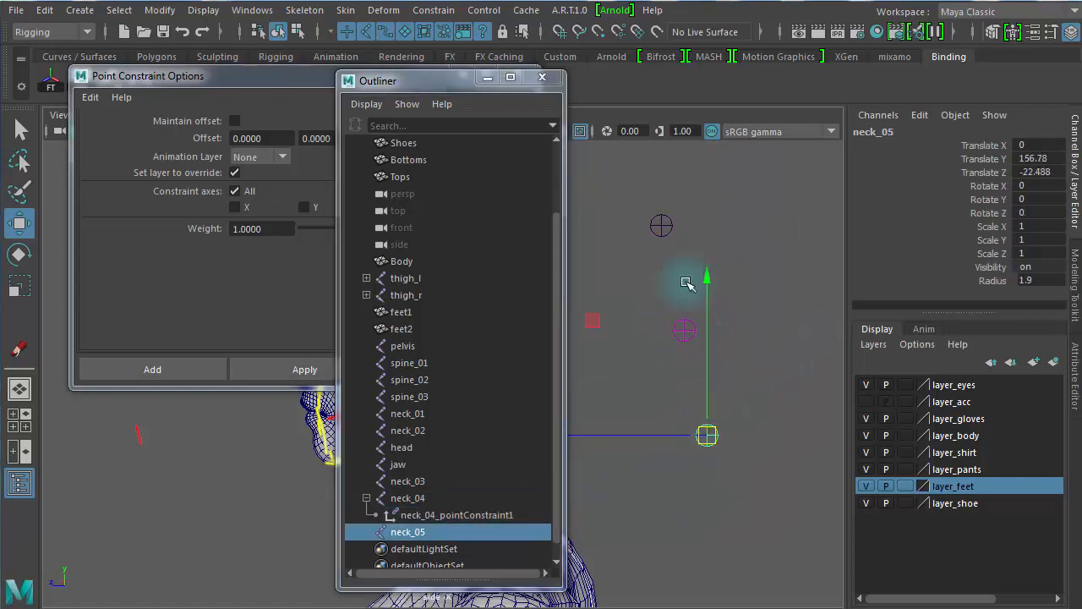
left_click(661, 225)
left_click_drag(664, 229, 757, 236)
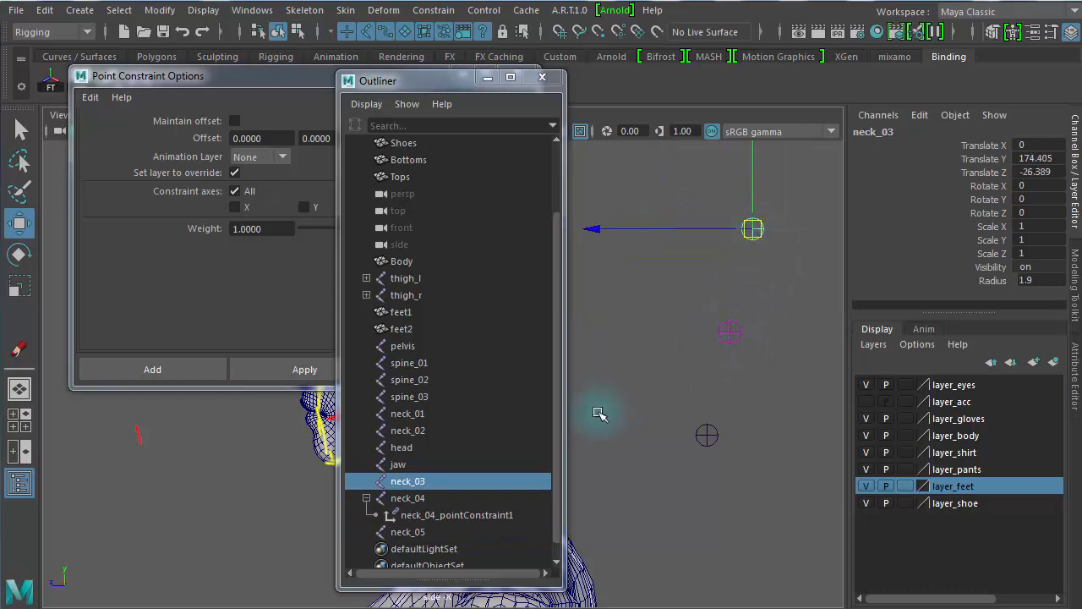
- Delete neck_04's point constraint, and delete the three spare joints neck_03, neck_04 and neck_05
left_click(476, 518)
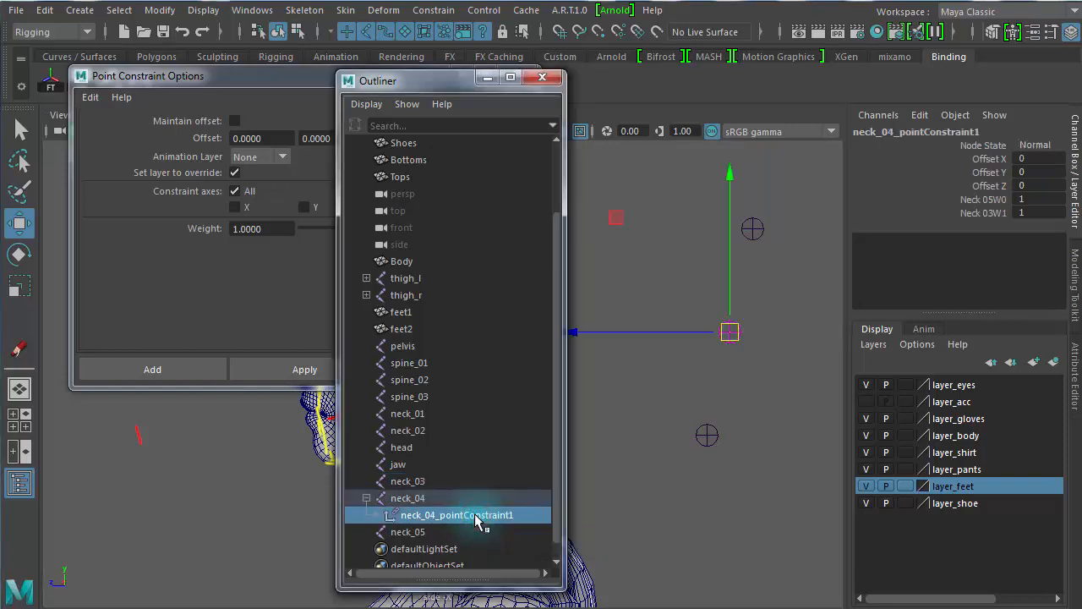
key("Delete")
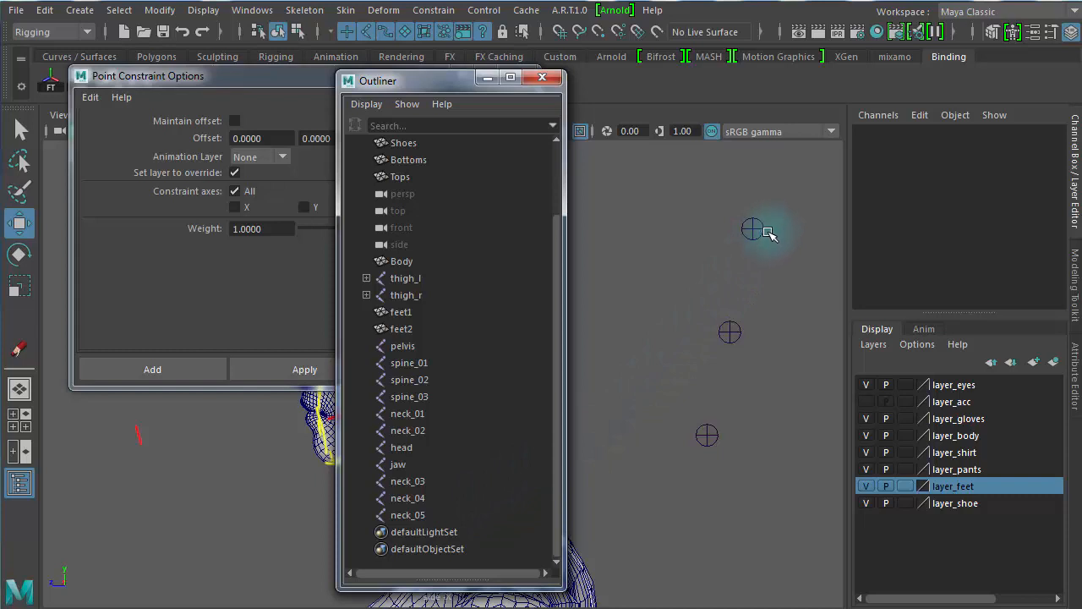
left_click_drag(712, 363, 746, 321)
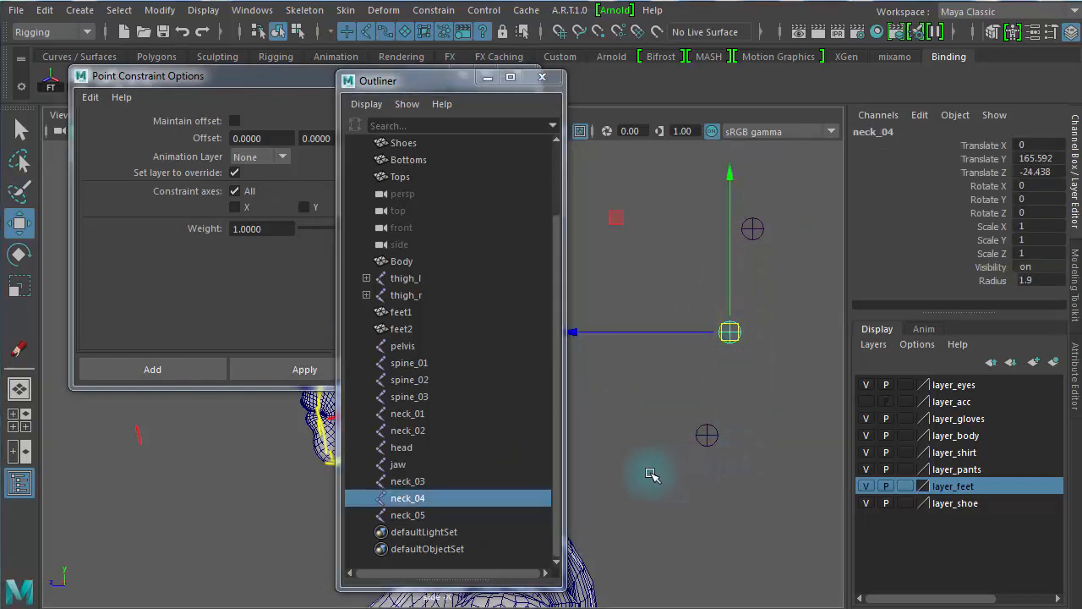
left_click_drag(651, 475, 776, 211)
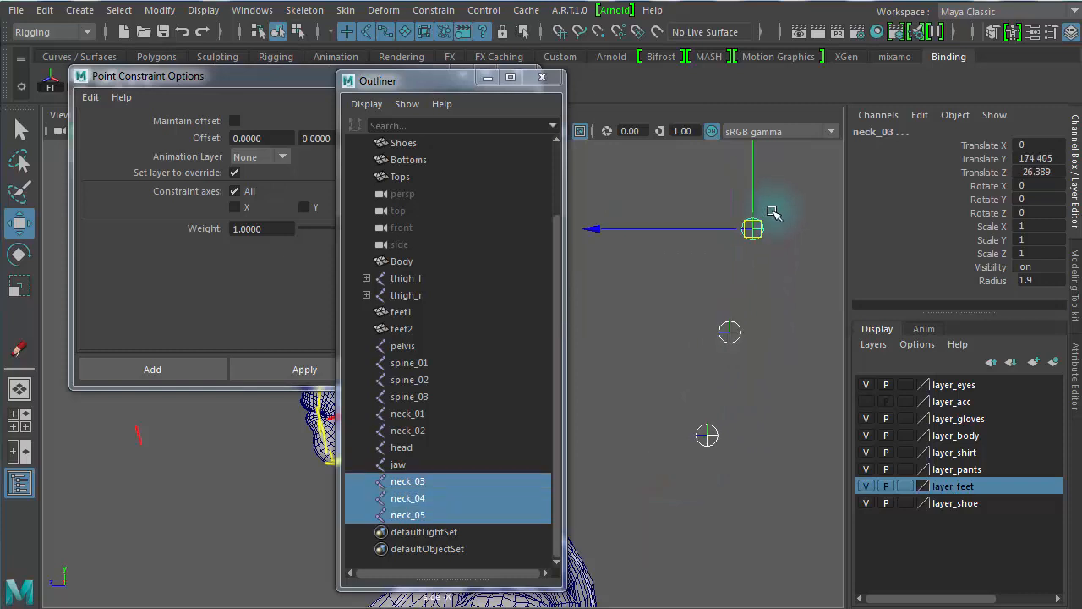
key("Delete")
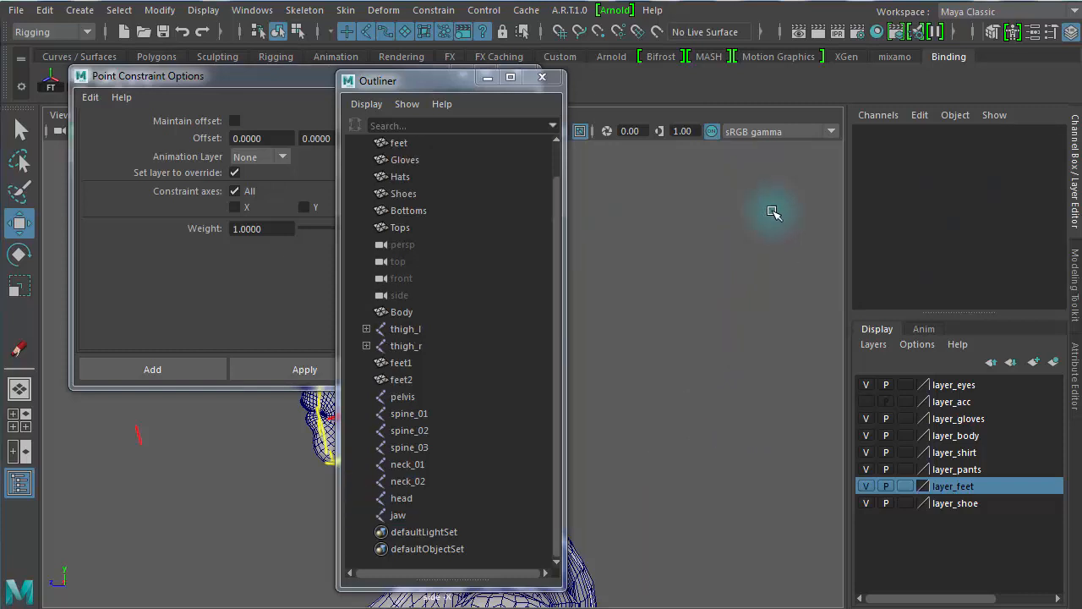
- Move the Outliner and Point Constraint Options windows clear of the head, and place neck_02 outside the body in front of the neck
left_click_drag(453, 77, 827, 65)
left_click(351, 82)
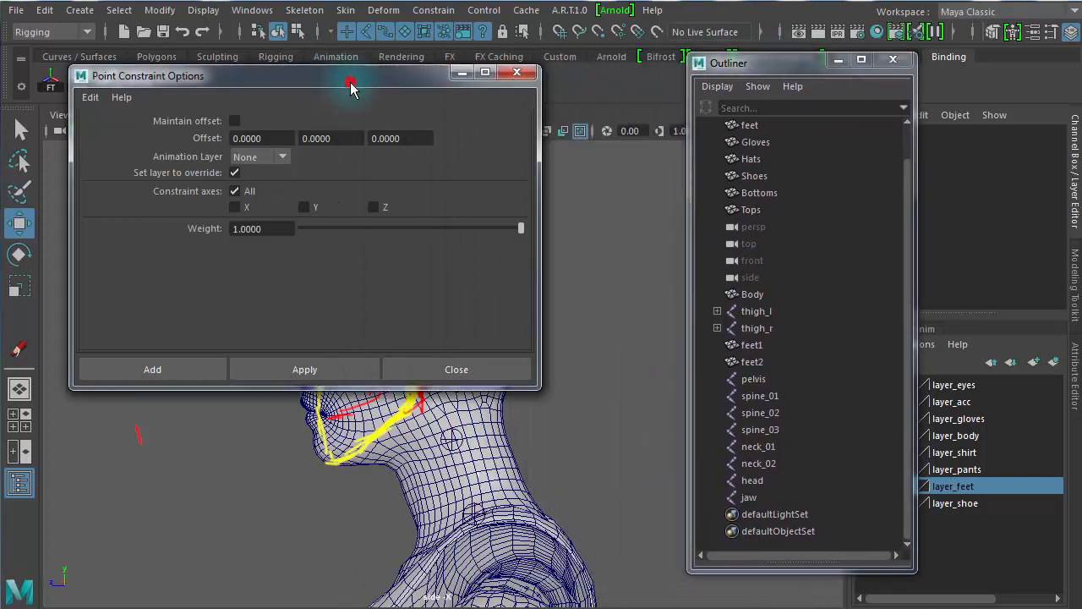
left_click_drag(351, 82, 888, 95)
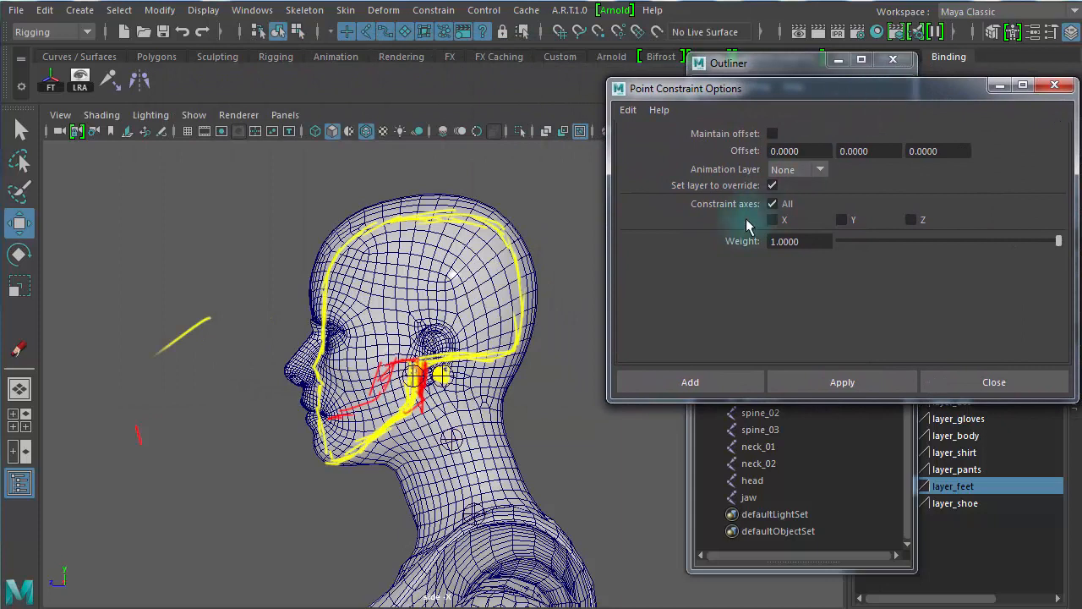
left_click(449, 440)
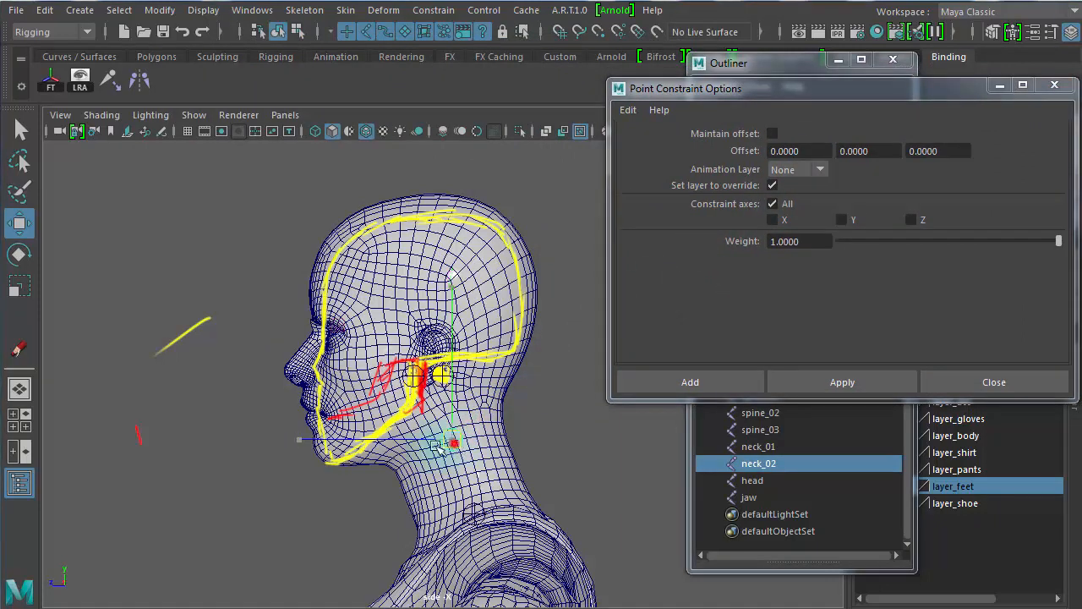
left_click_drag(448, 441, 257, 539)
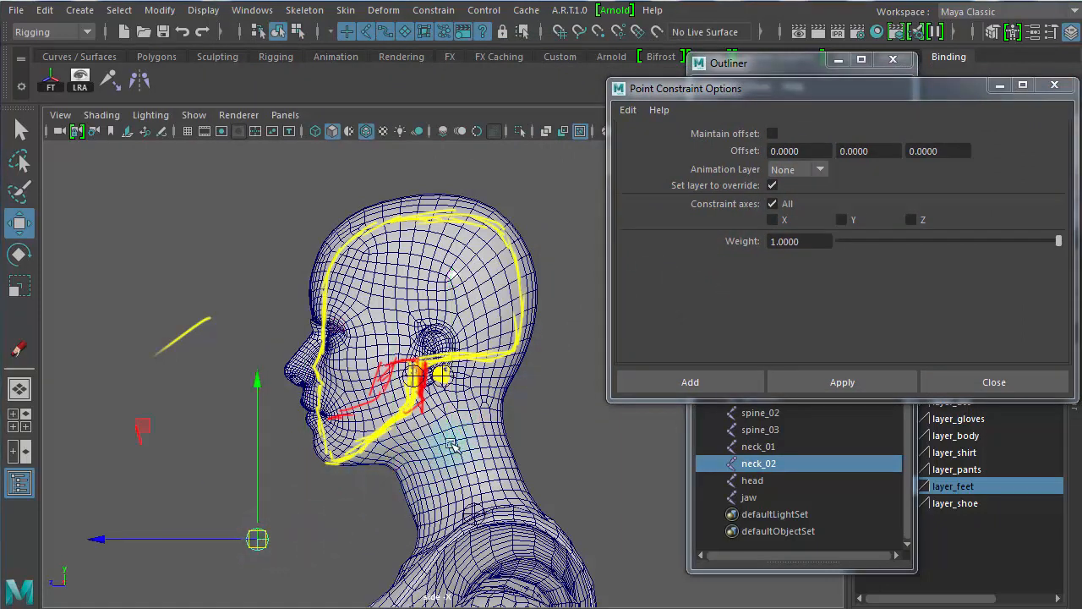
- Point-constrain neck_02 to head and neck_01 on all axes with Maintain offset off and weight 1
left_click(441, 381)
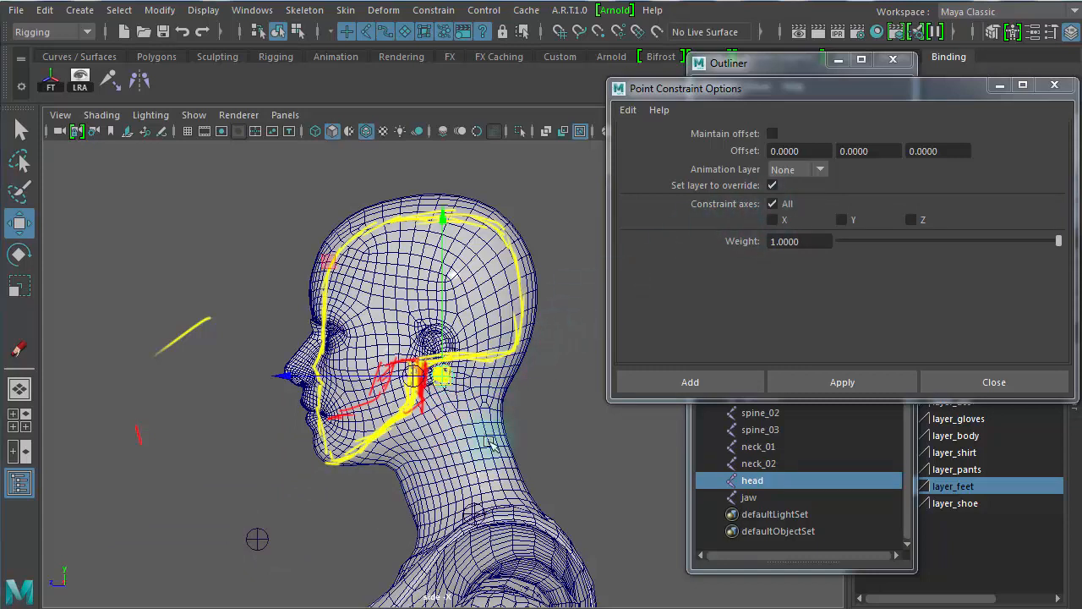
left_click(491, 510, "shift")
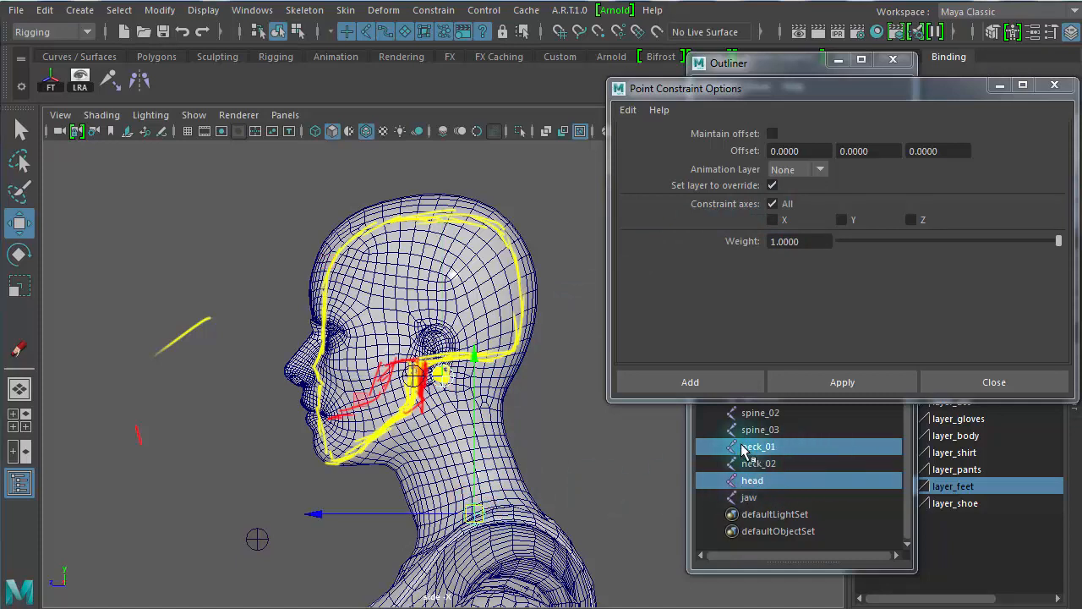
middle_click_drag(744, 450, 255, 534)
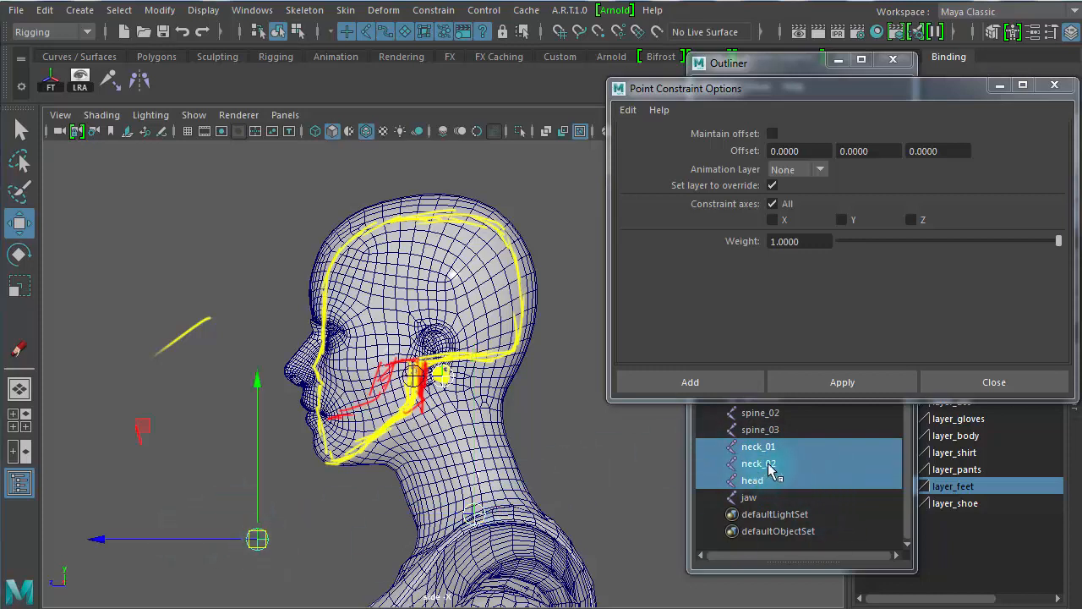
middle_click_drag(772, 470, 692, 93)
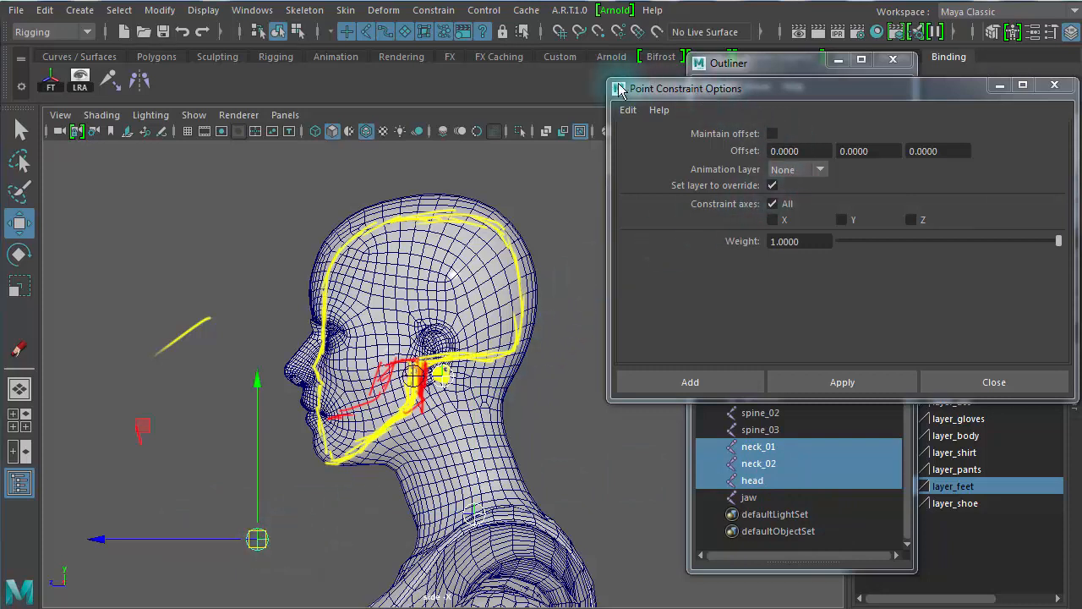
left_click(445, 12)
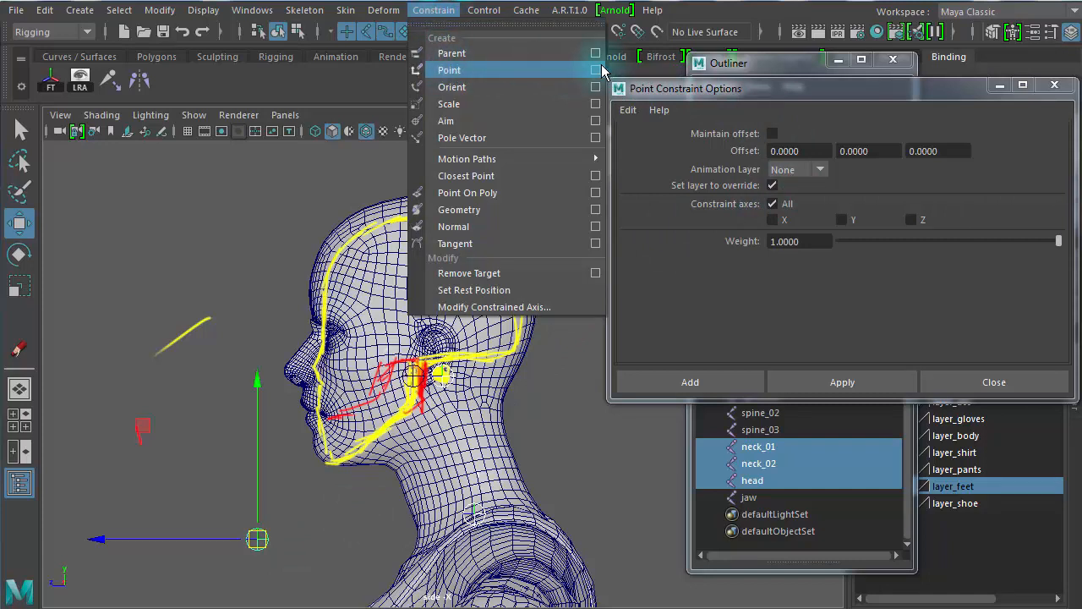
left_click(816, 100)
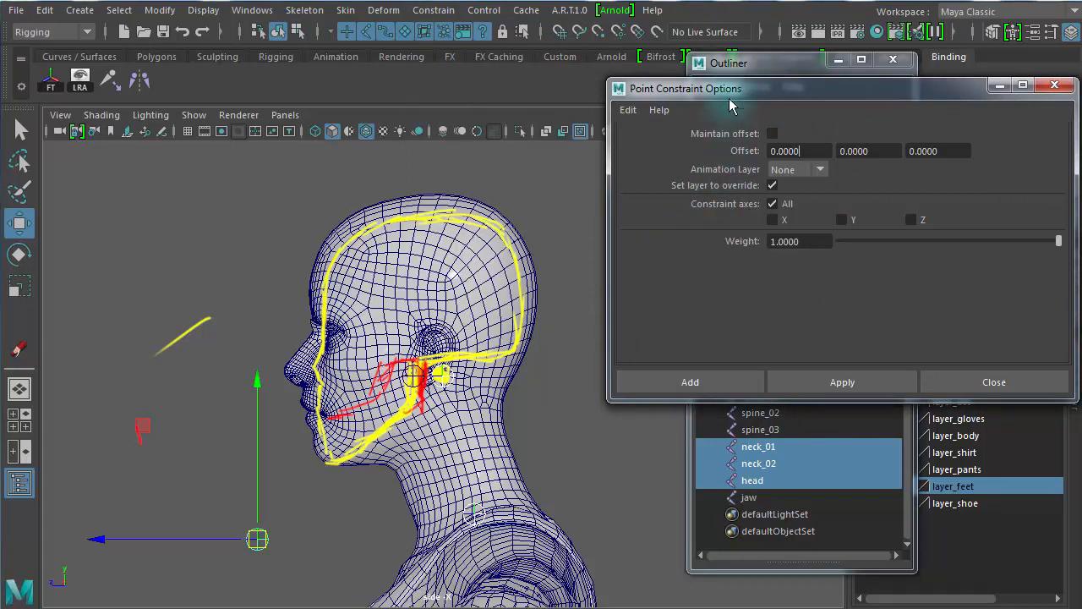
left_click_drag(739, 88, 682, 80)
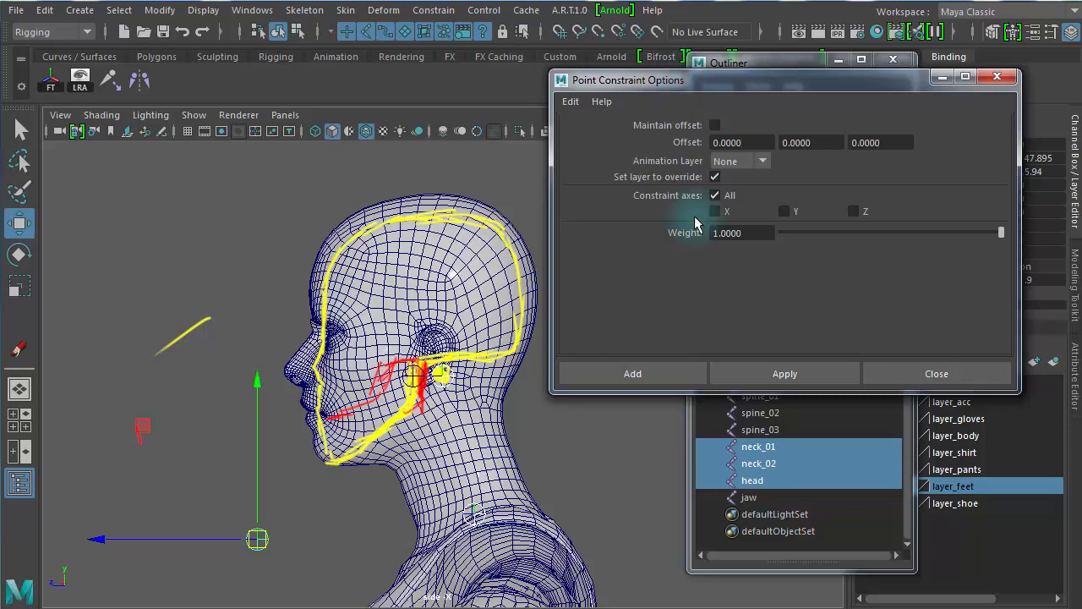
left_click(661, 373)
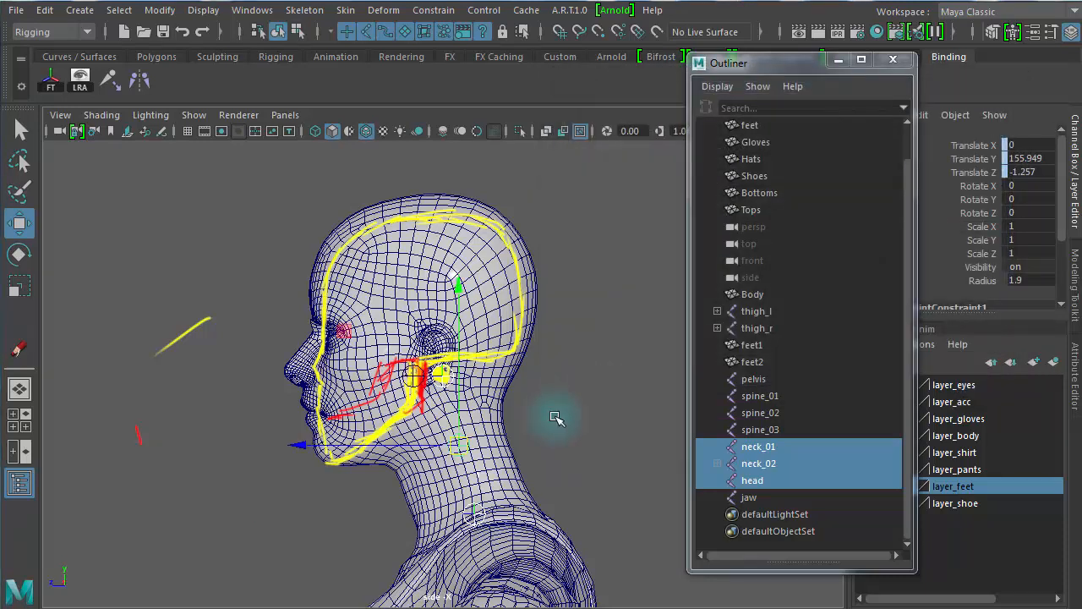
- Expand neck_02 in the Outliner and select the point constraint beneath it
left_click(550, 411)
left_click(457, 448)
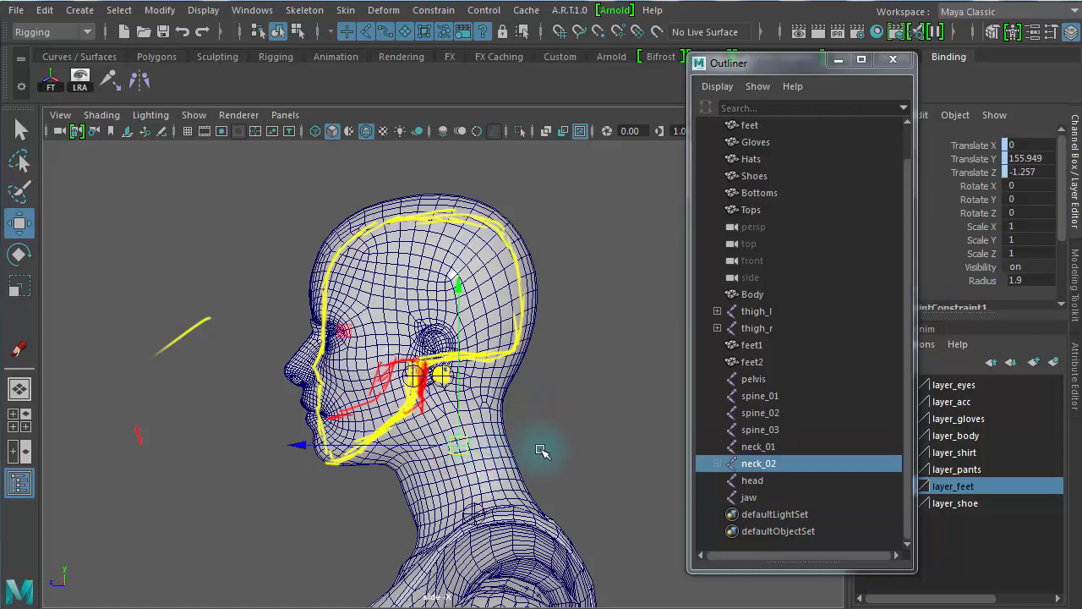
left_click(717, 464)
left_click(814, 489)
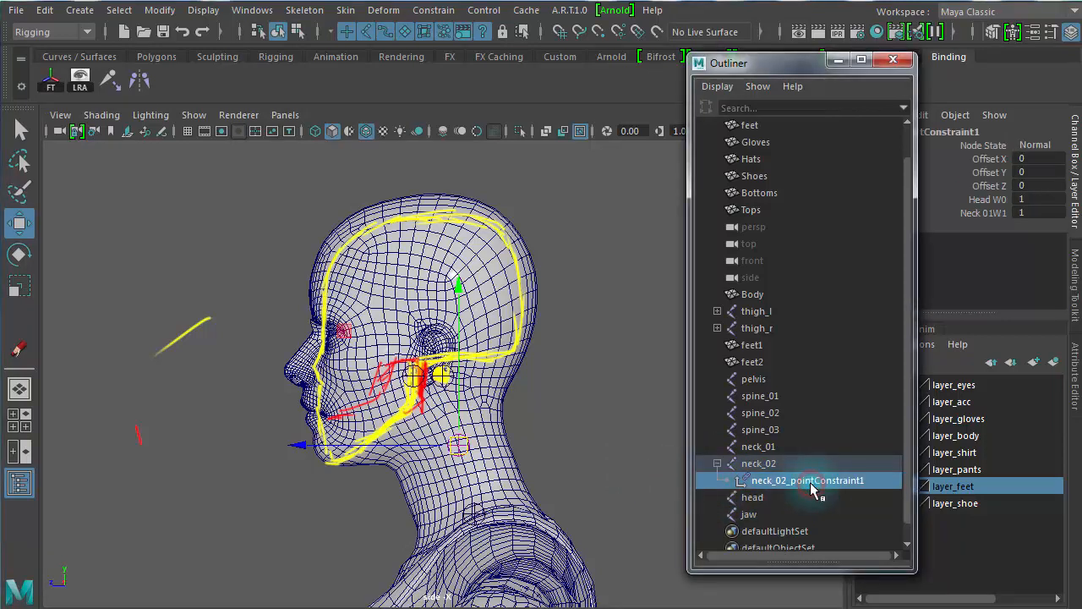
middle_click(570, 428)
right_click_drag(570, 427, 724, 438, "alt")
middle_click_drag(550, 416, 544, 367, "alt")
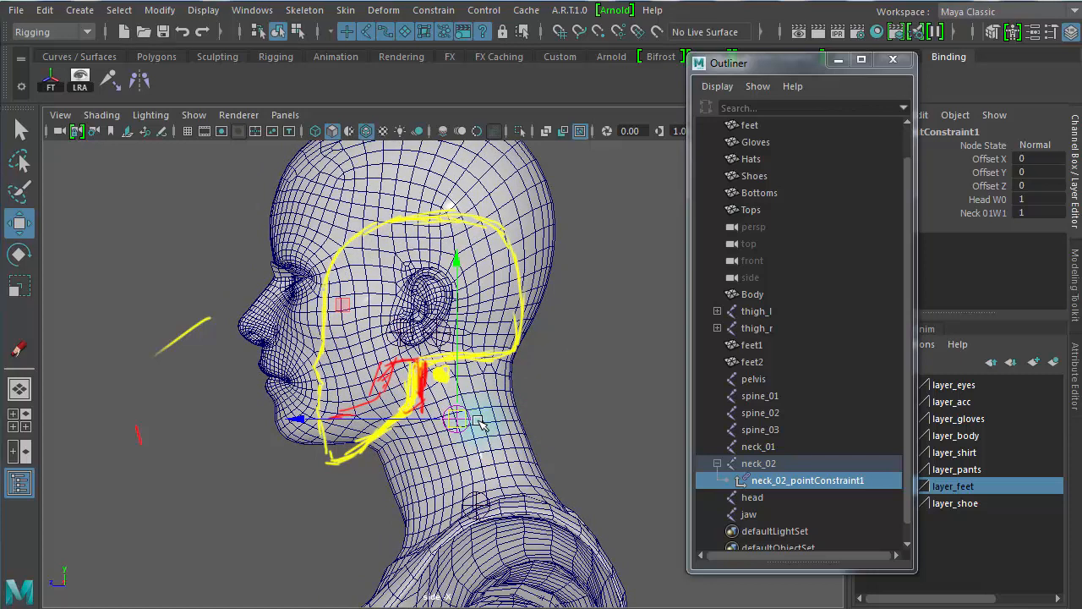
- Delete all Grease Pencil frames to clear the yellow and red guide sketches from the head
right_click(383, 583)
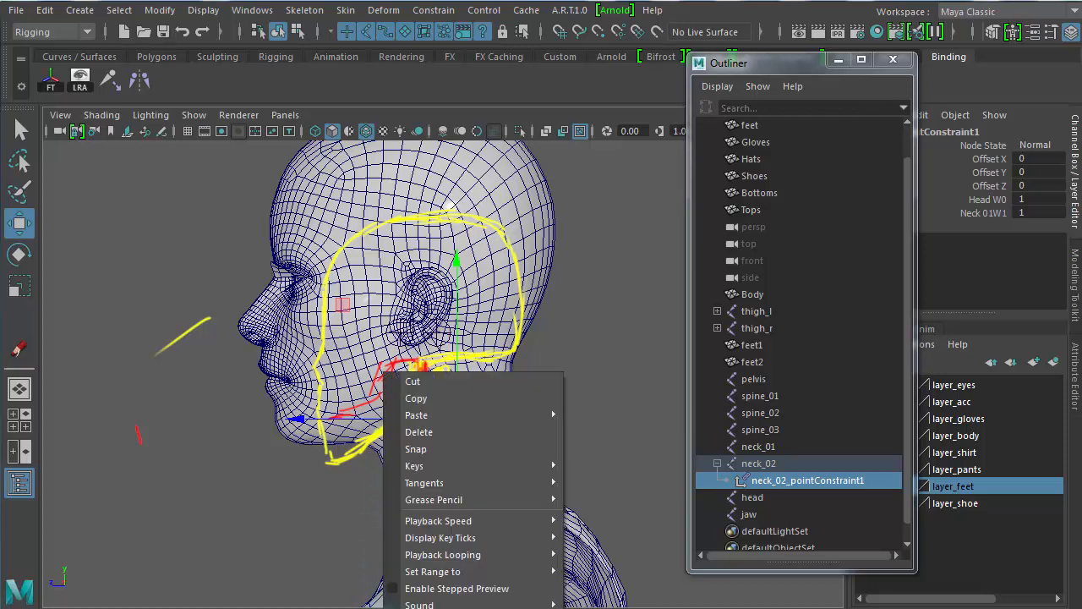
mouse_move(502, 510)
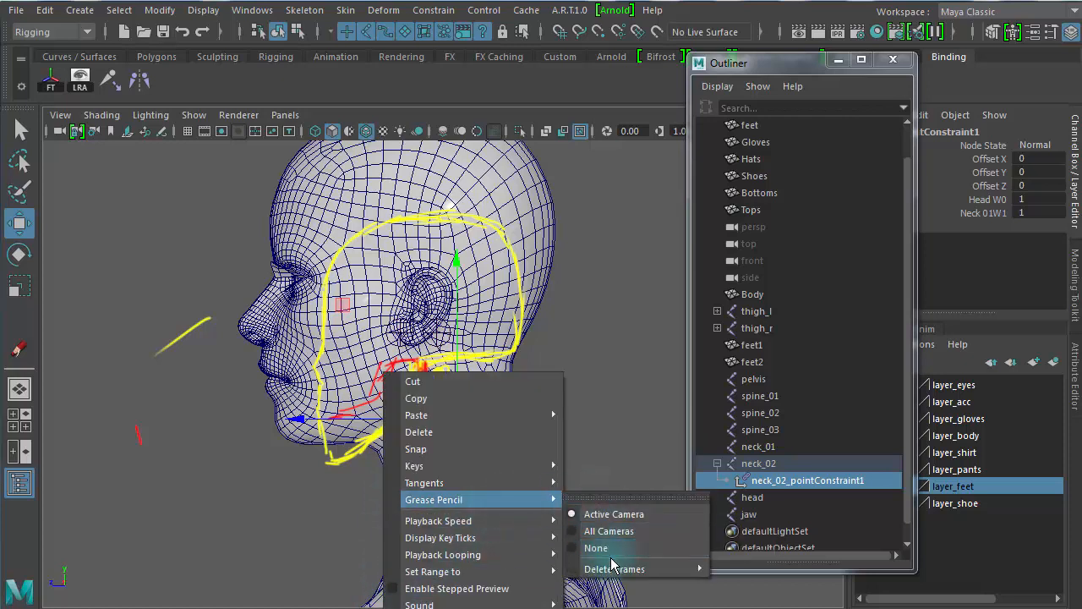
mouse_move(616, 569)
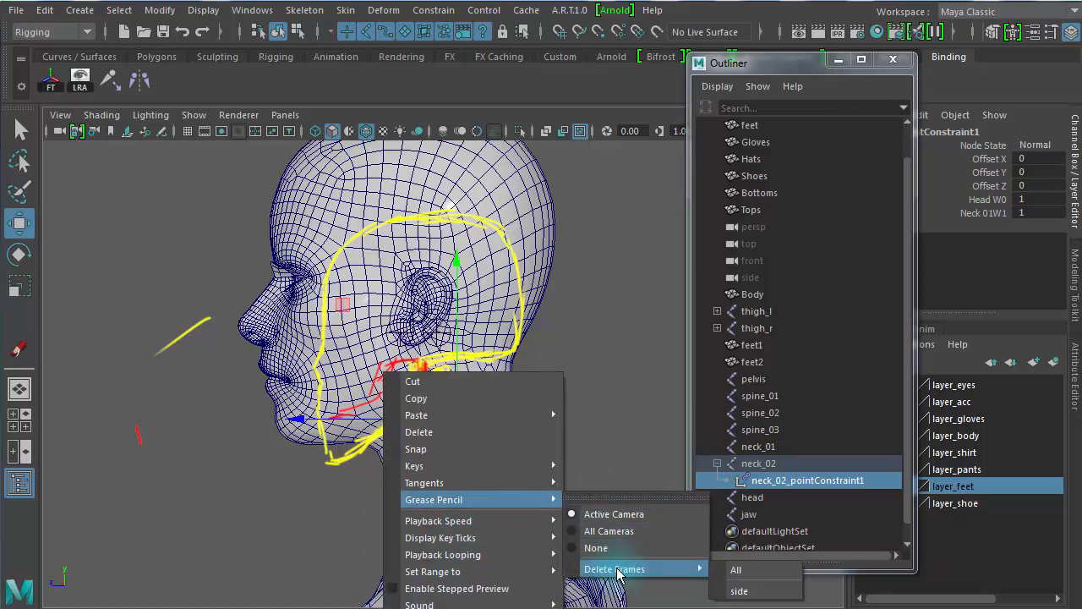
left_click(737, 573)
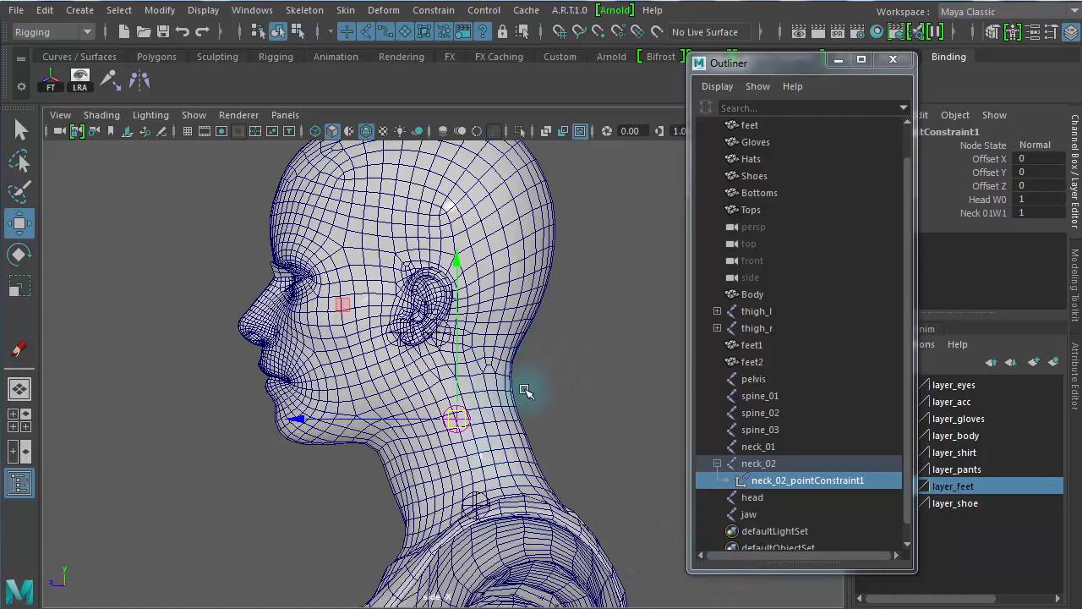
- Move the head joint forward to Translate Z 0.777, and lower the head and jaw joints together to Translate Y 161.505
left_click(438, 338)
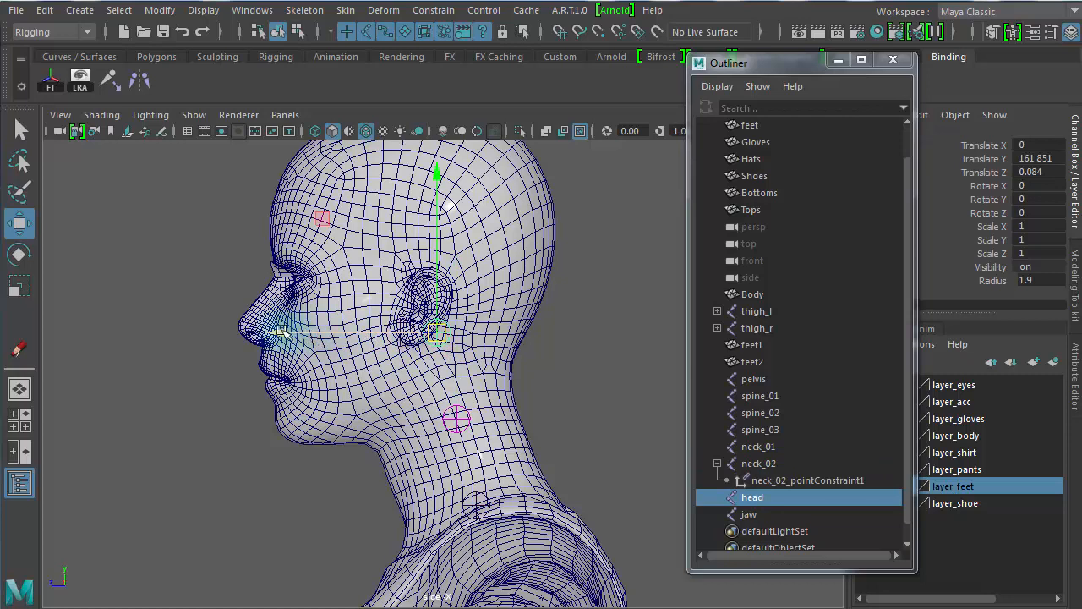
left_click_drag(281, 330, 267, 334)
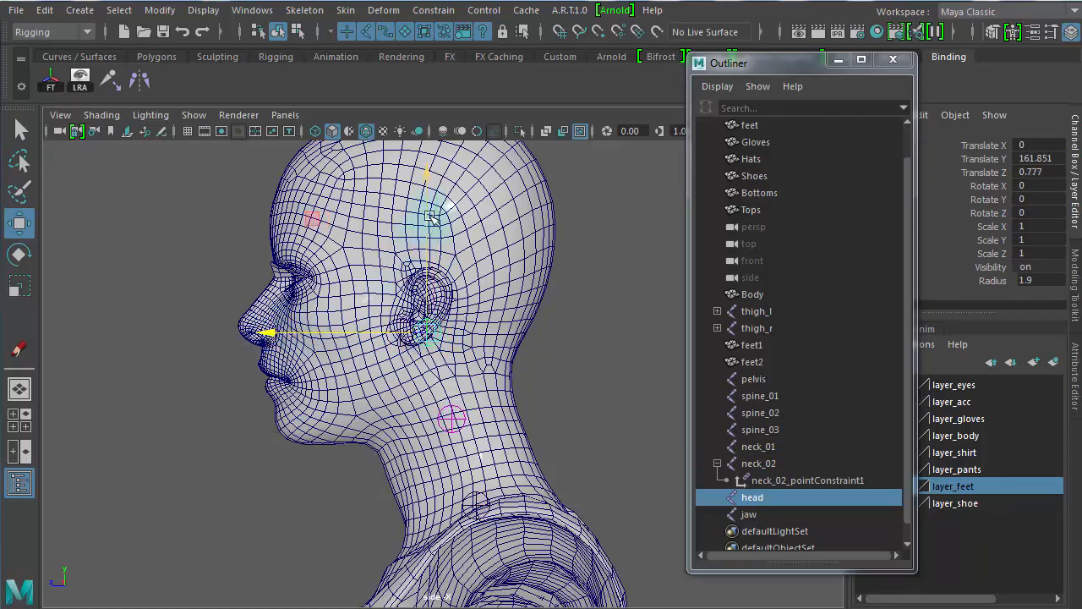
left_click(580, 339)
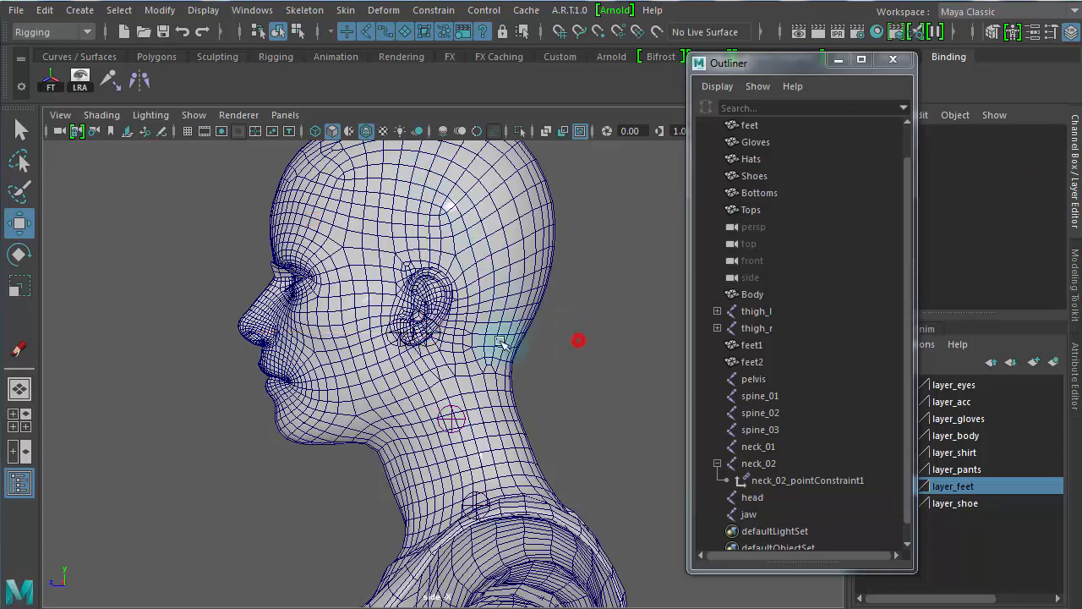
left_click_drag(483, 334, 349, 336)
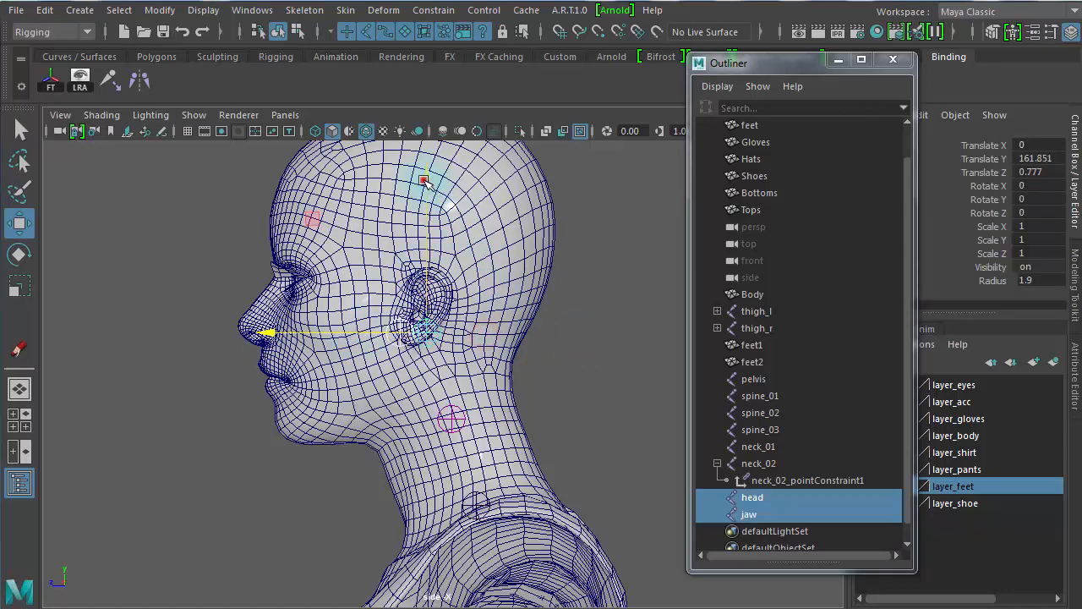
left_click_drag(425, 181, 427, 185)
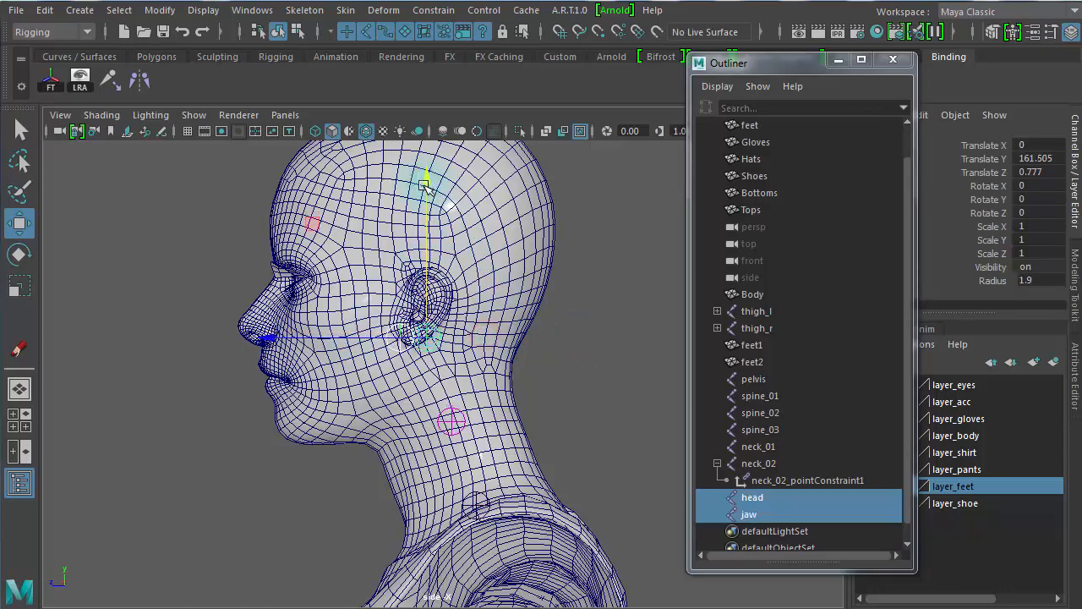
left_click(552, 352)
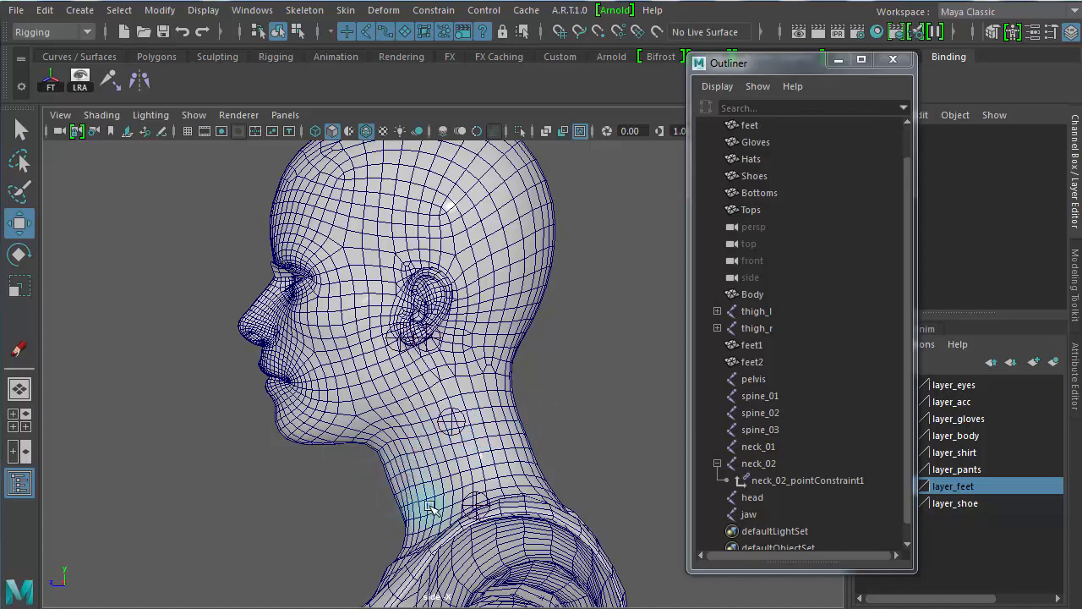
- Delete neck_02's point constraint and check the neck, head and jaw joints
left_click(443, 442)
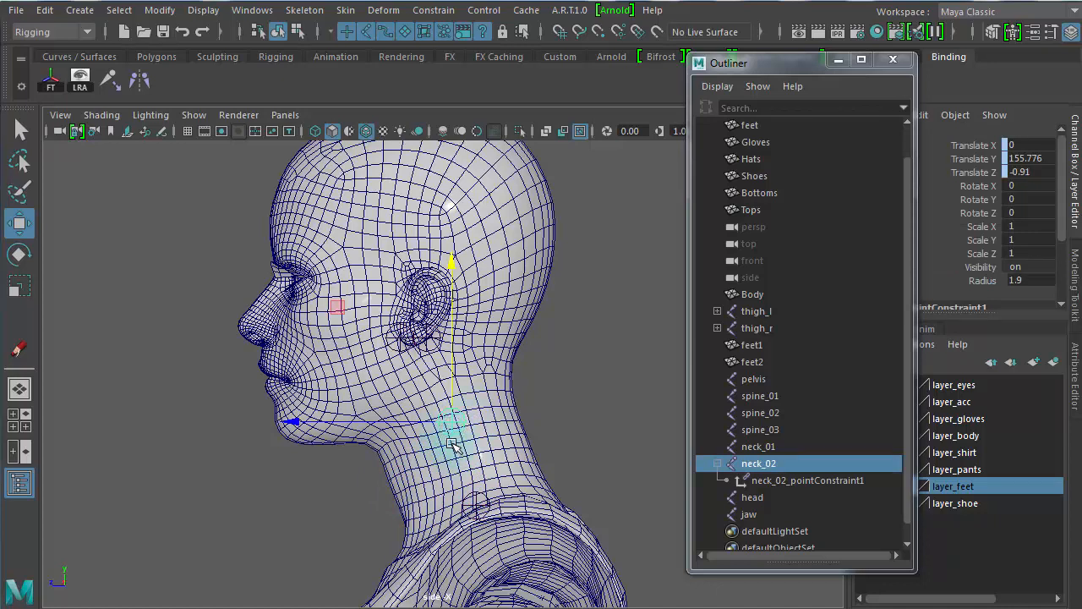
left_click(792, 480)
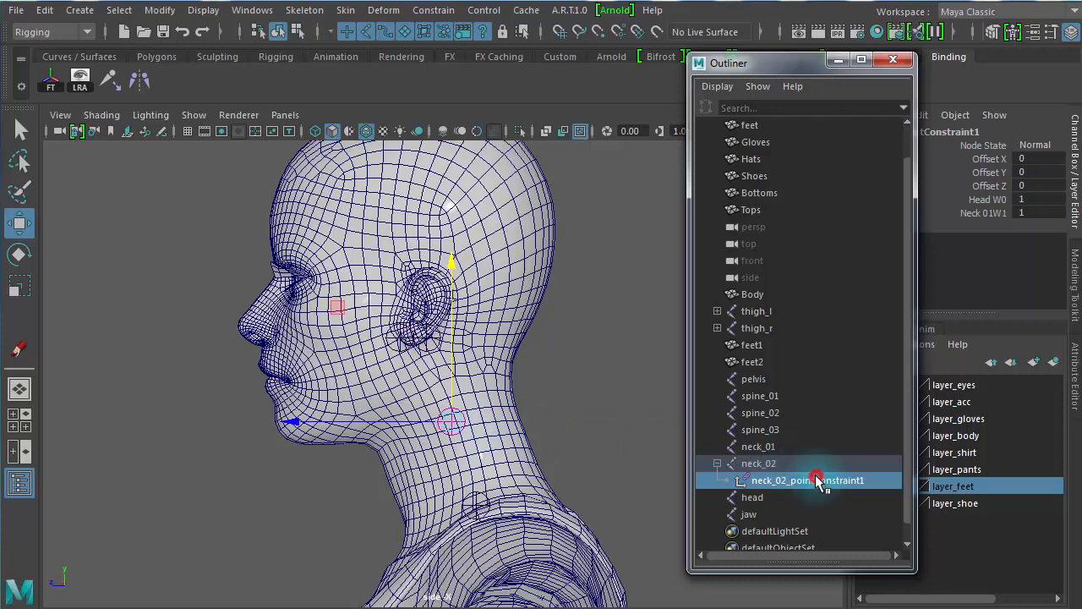
key("Delete")
left_click(550, 383)
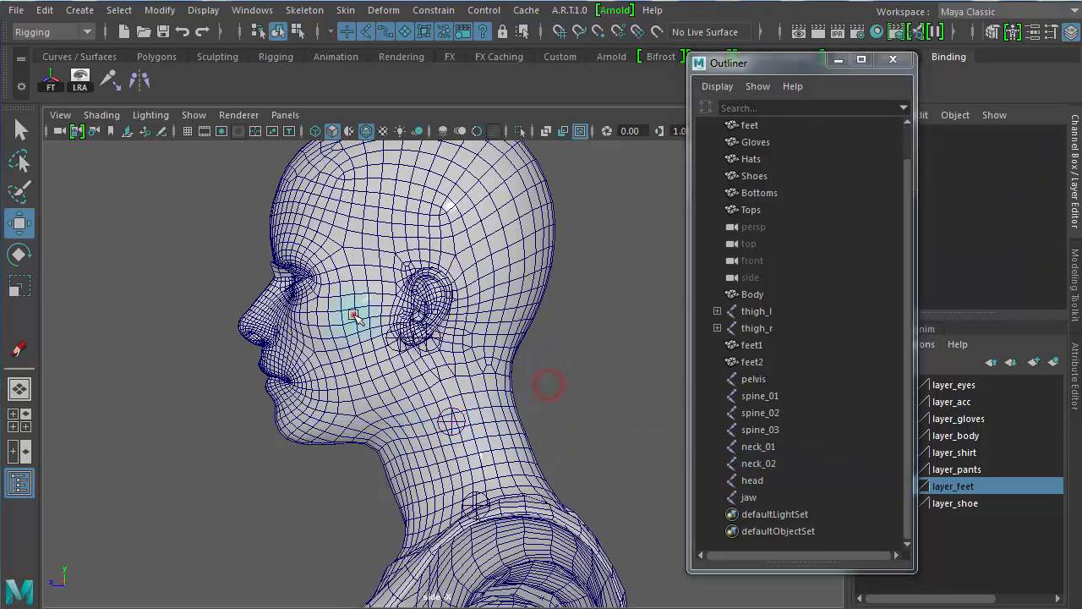
left_click_drag(355, 316, 490, 506)
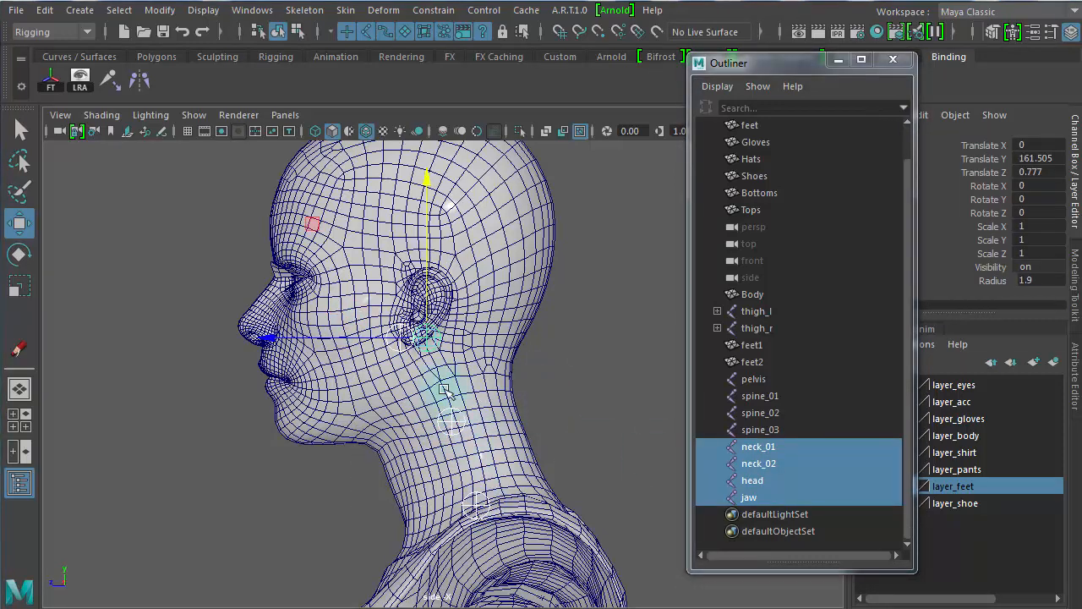
left_click(555, 379)
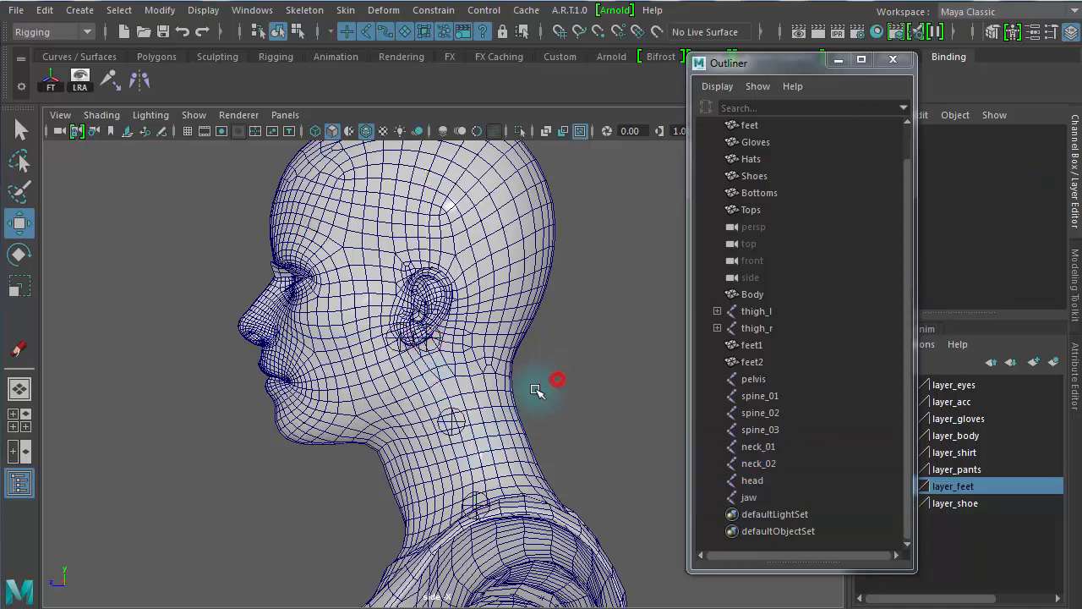
- Duplicate the jaw joint and place the copy at the chin, at about Translate Y 155.73 and Translate Z 9.31
left_click(398, 353)
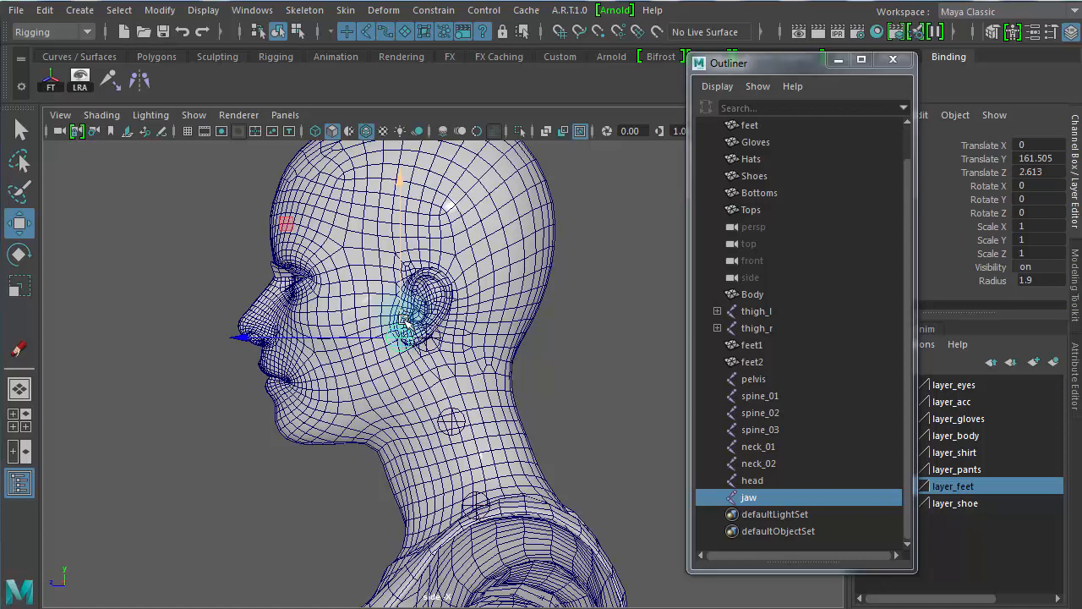
key("ctrl+d")
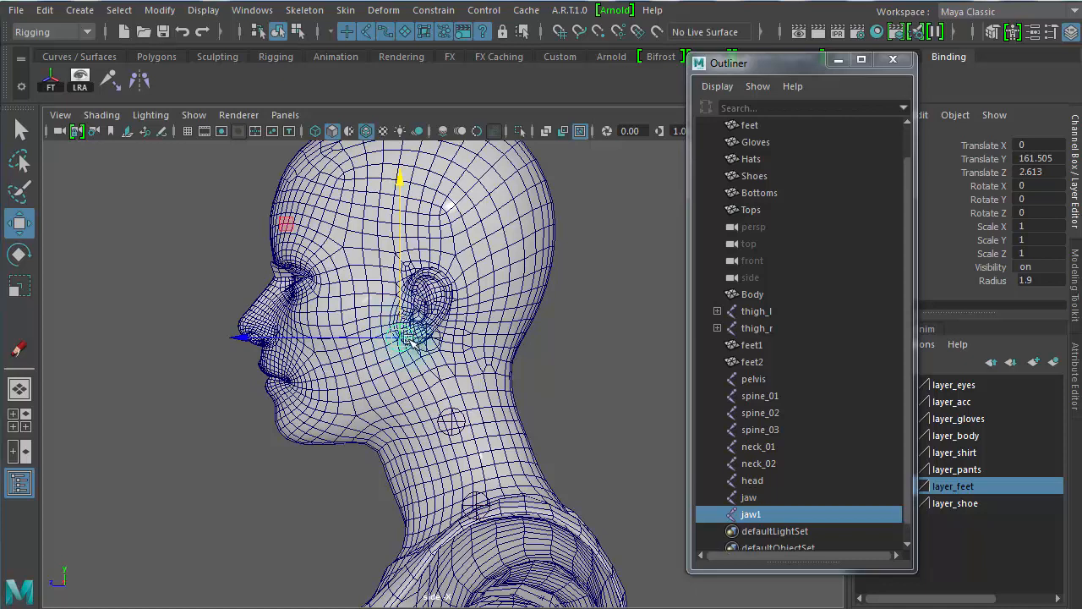
left_click_drag(407, 337, 307, 428)
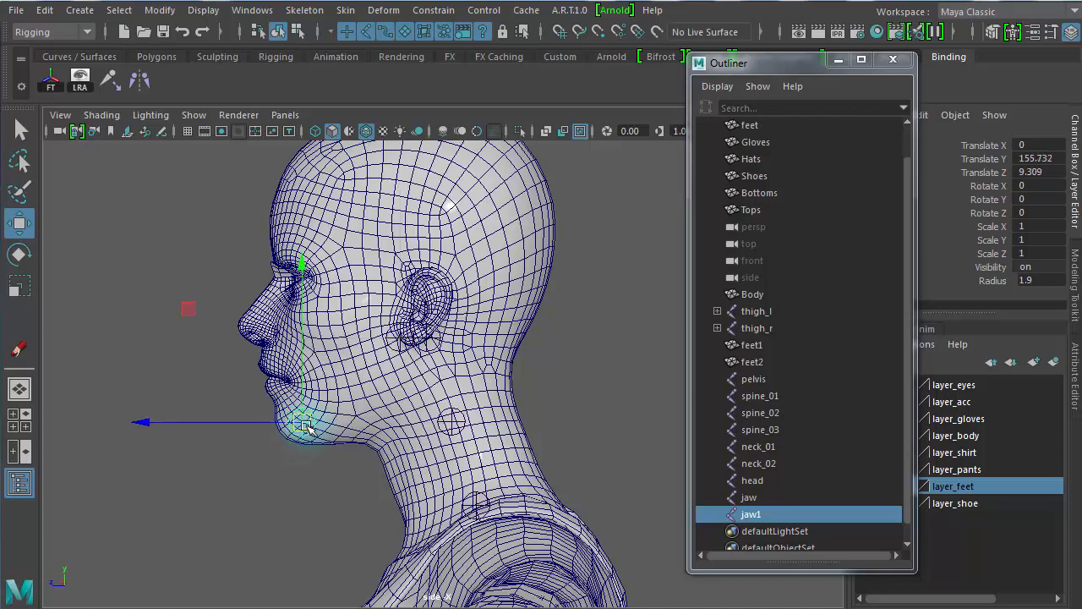
- Close the Outliner and rename the chin joint as jaw_end
left_click(893, 60)
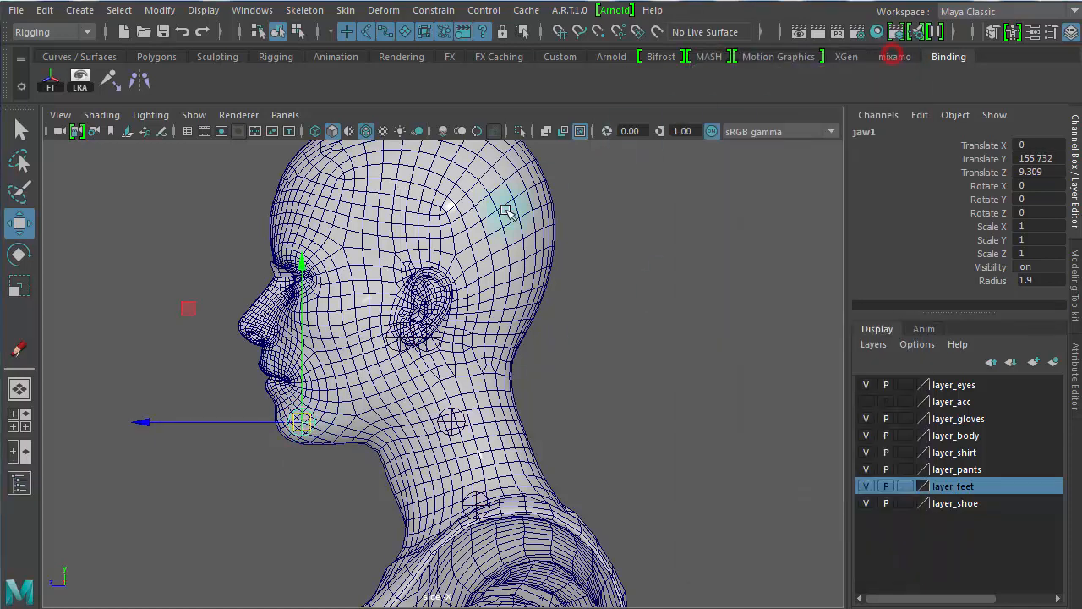
left_click(883, 133)
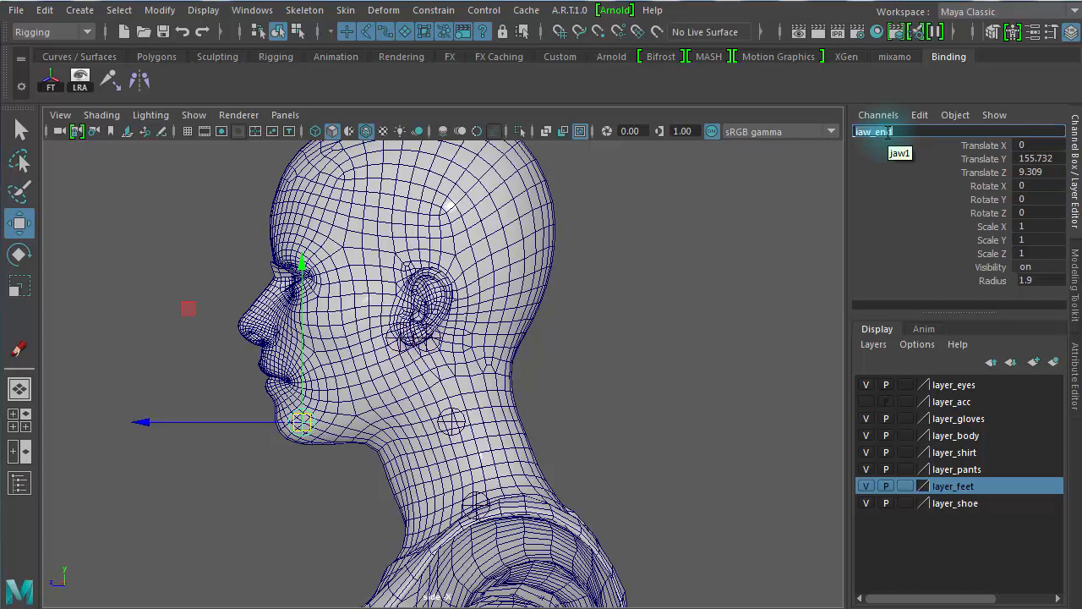
type("jaw_end")
key("Return")
left_click(644, 308)
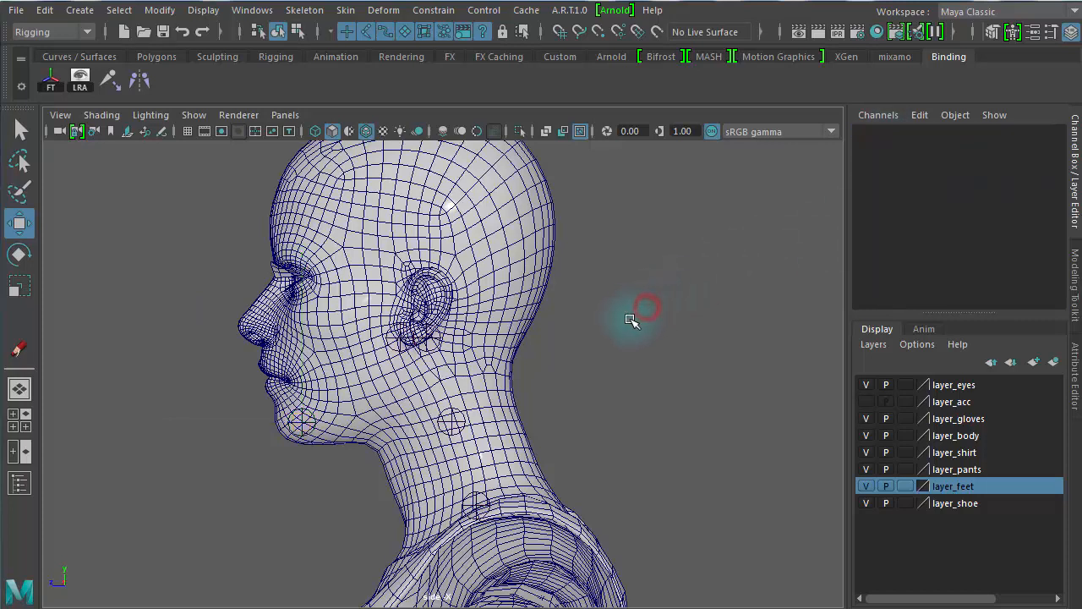
- Examine jaw_end at the chin, the ball_end joint at the toe tip, and the leg, spine and neck joints in side view
right_click_drag(720, 375, 795, 367, "alt")
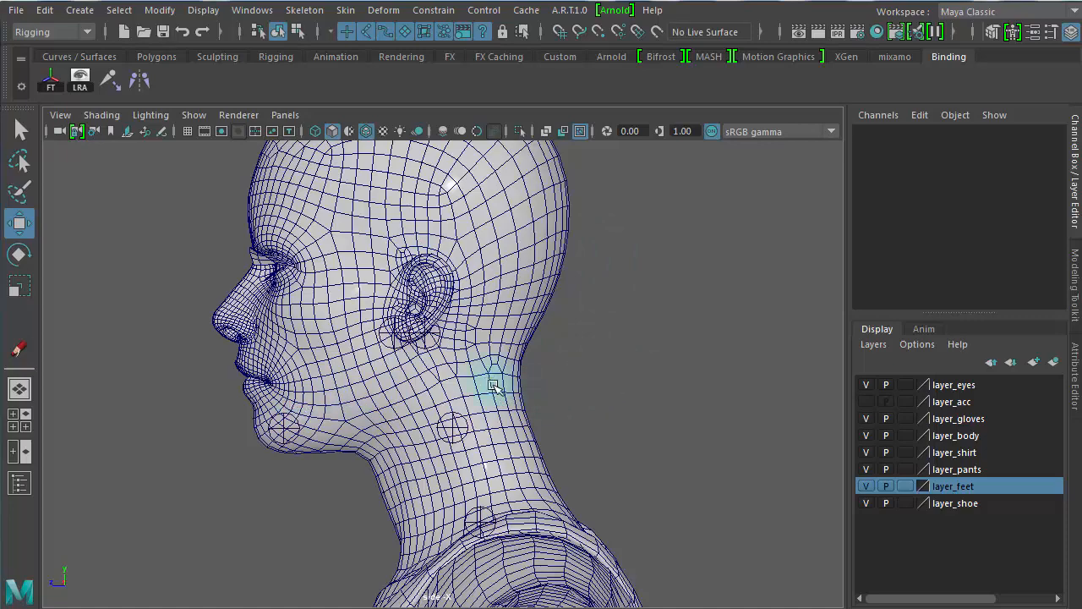
right_click_drag(562, 390, 269, 353, "alt")
middle_click_drag(491, 361, 514, 276, "alt")
left_click_drag(310, 319, 363, 334)
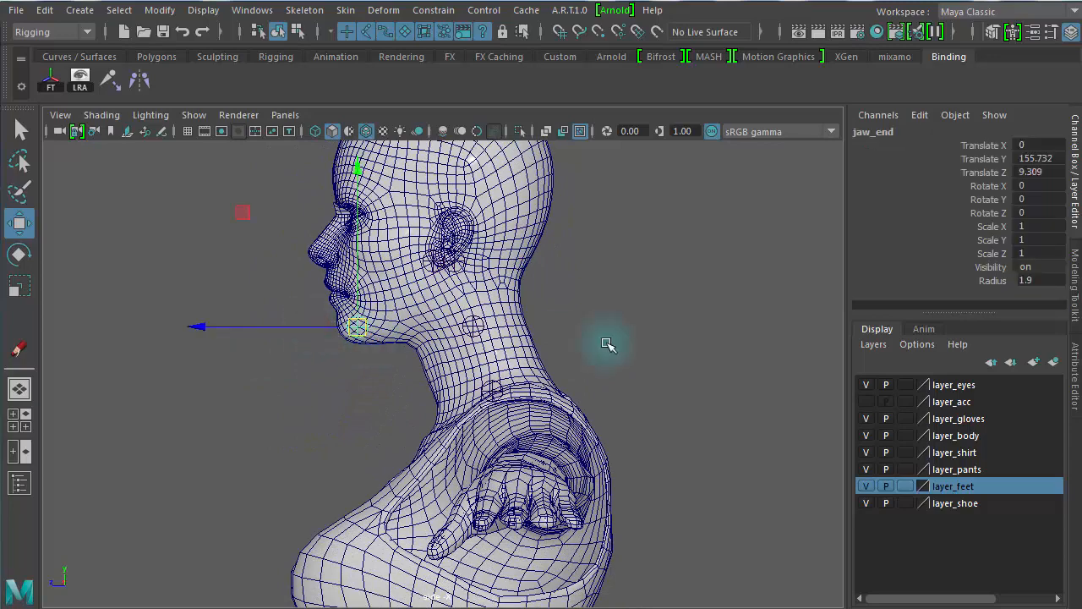
left_click(665, 349)
middle_click_drag(678, 458, 718, 219, "alt")
middle_click_drag(454, 495, 450, 96, "alt")
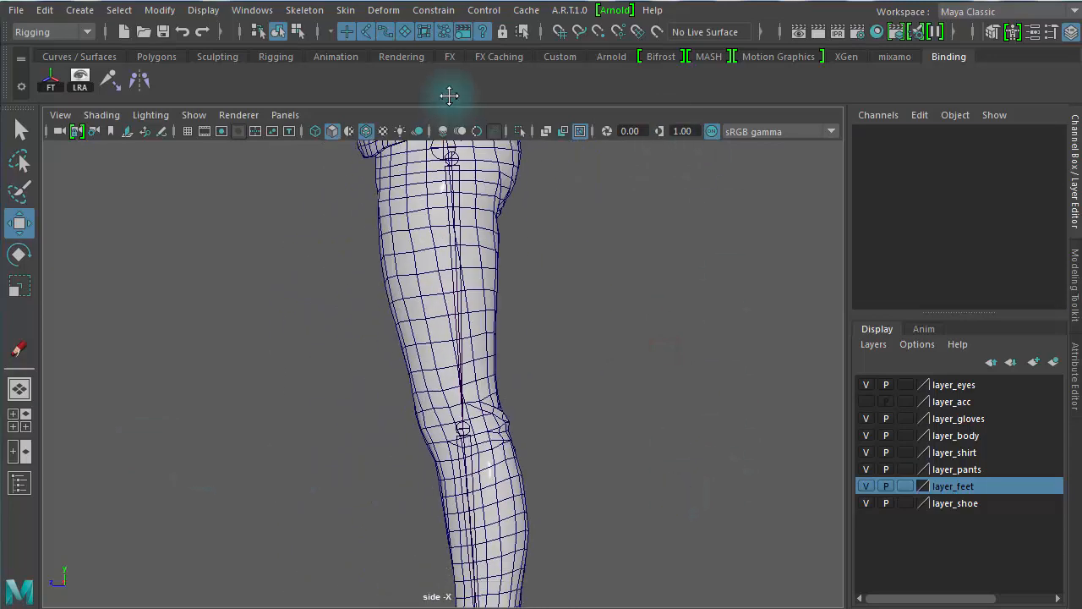
right_click_drag(533, 267, 162, 319, "alt")
middle_click_drag(386, 363, 390, 135, "alt")
right_click_drag(319, 258, 913, 336, "alt")
right_click_drag(449, 346, 167, 321, "alt")
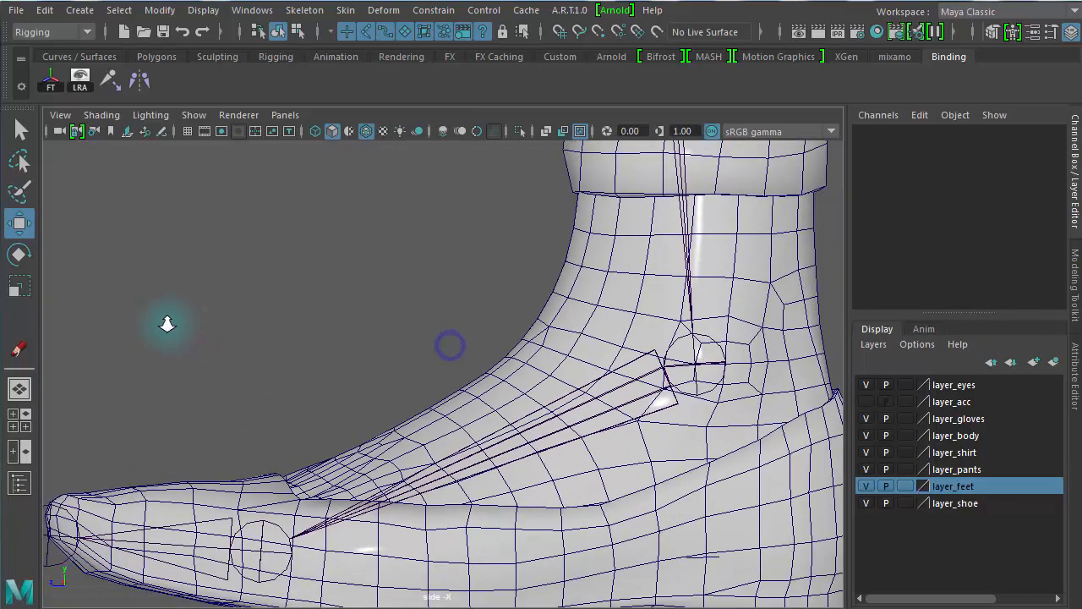
left_click(52, 526)
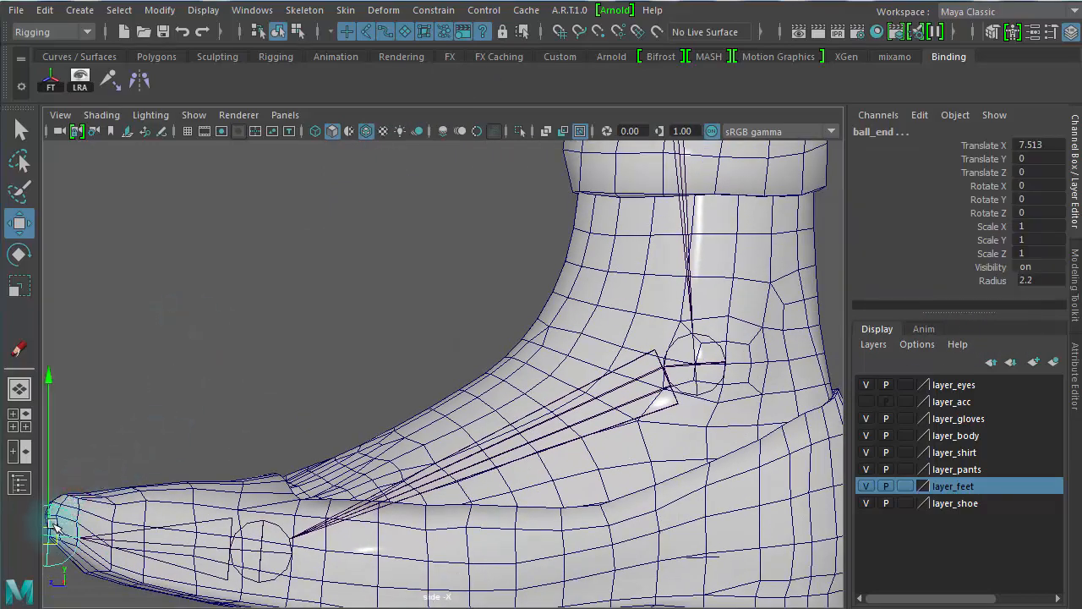
left_click(213, 479)
right_click_drag(385, 381, 432, 310, "alt")
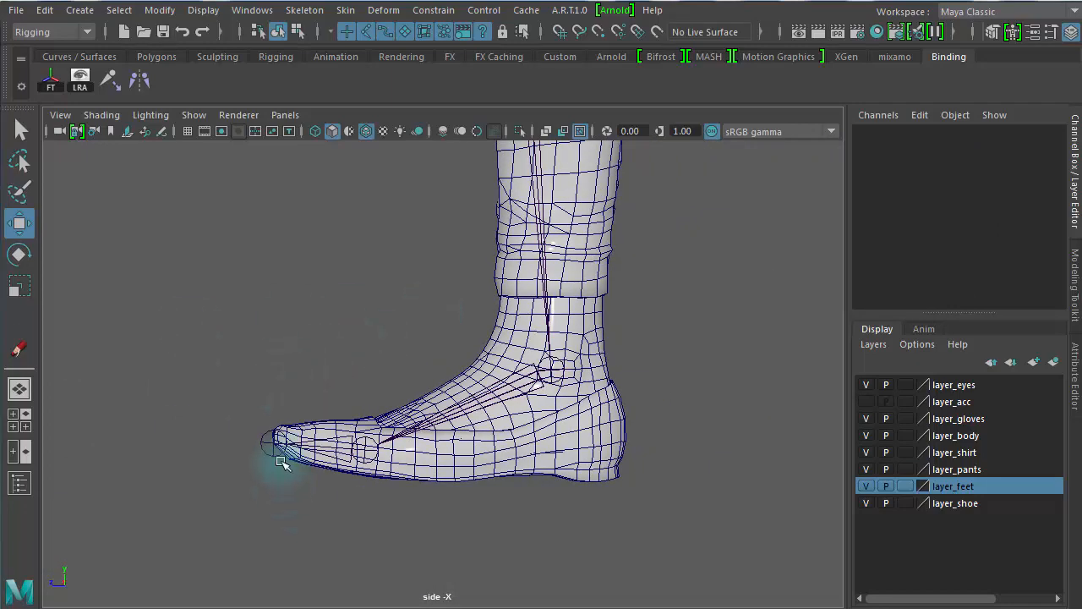
right_click_drag(546, 304, 261, 283, "alt")
middle_click_drag(308, 273, 343, 608, "alt")
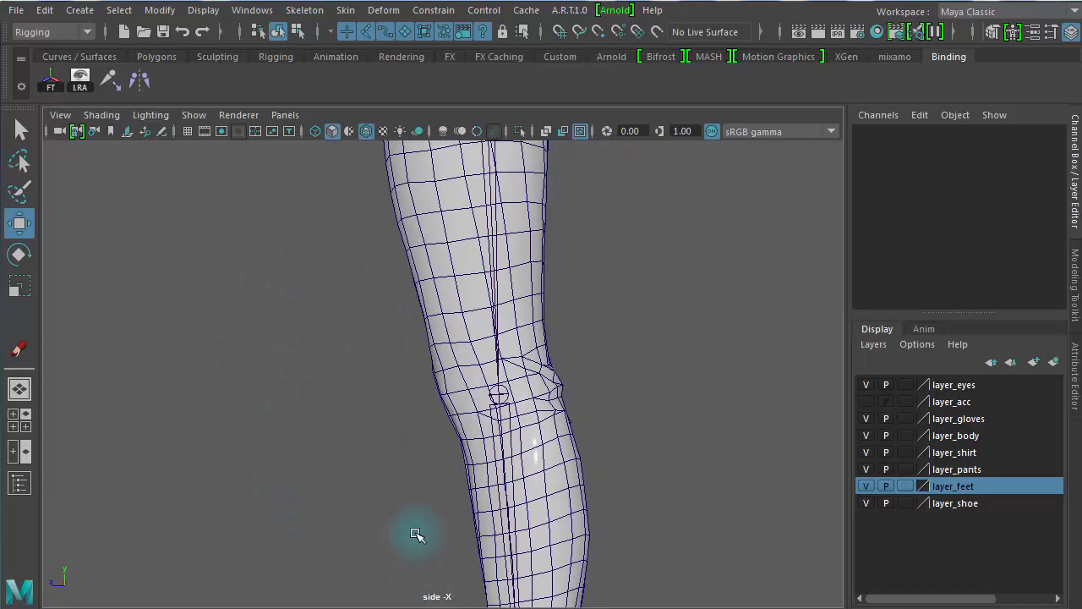
right_click_drag(381, 516, 49, 454, "alt")
right_click_drag(513, 413, 374, 322, "alt")
middle_click_drag(375, 321, 381, 608, "alt")
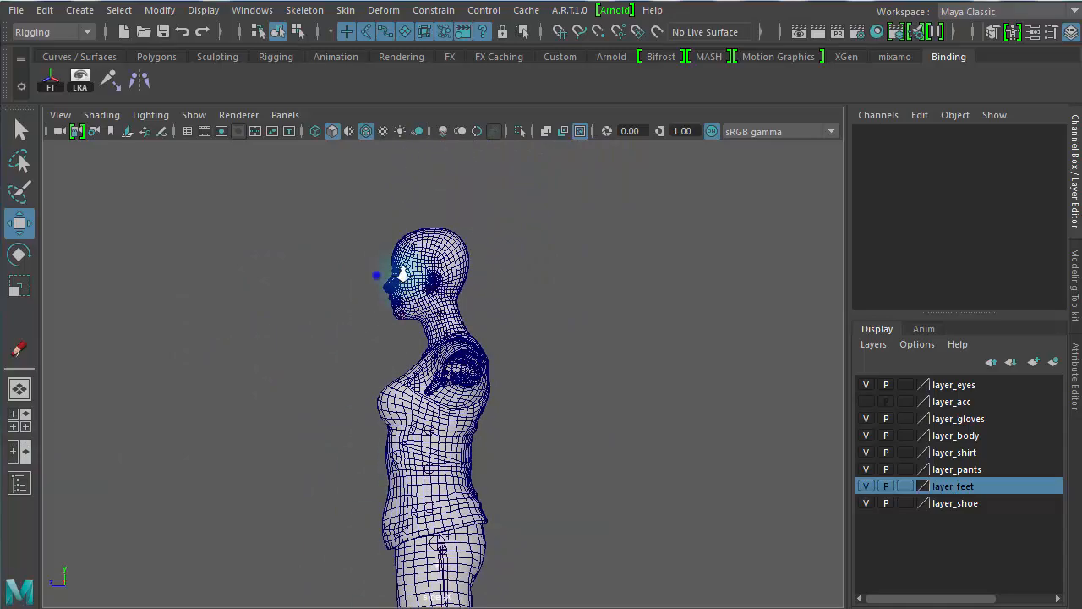
right_click_drag(376, 275, 862, 283, "alt")
middle_click_drag(631, 321, 544, 471, "alt")
right_click_drag(543, 471, 716, 469, "alt")
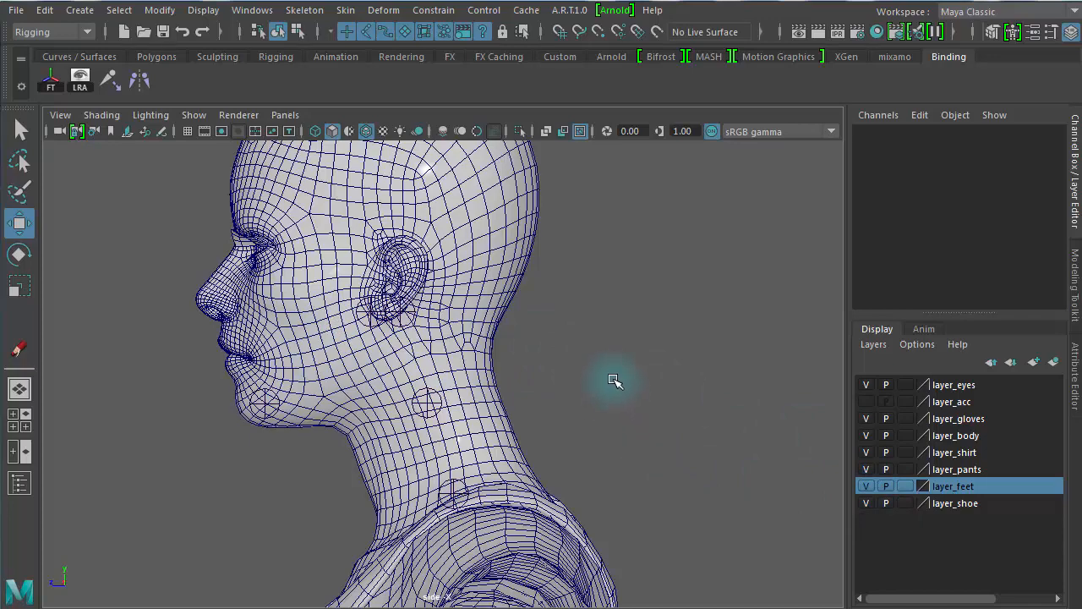
- Switch to the front view and check the head and neck joints along the body's centre line
key("space")
key("space")
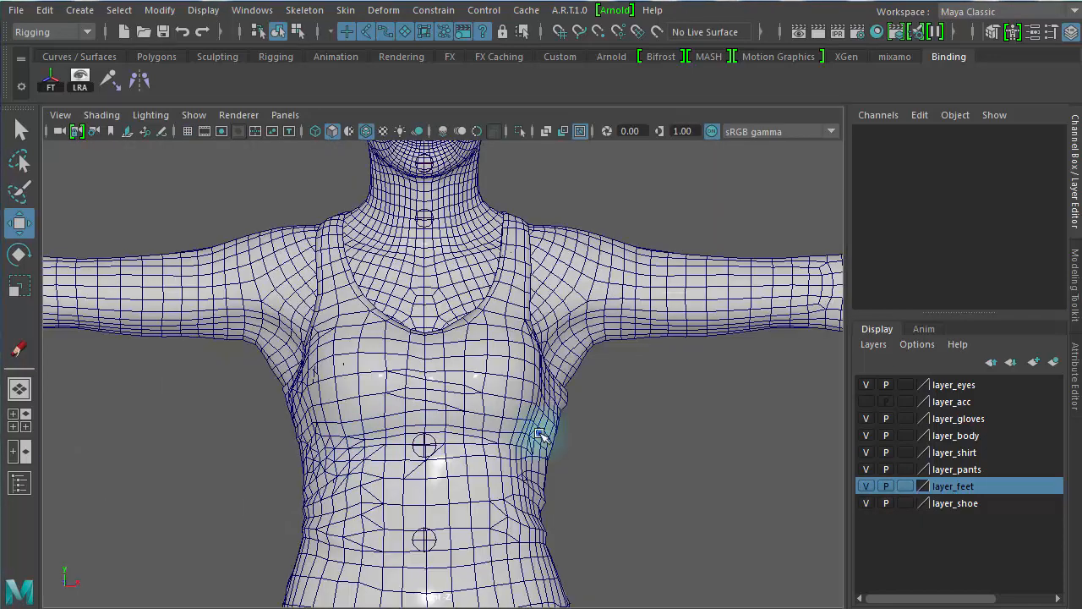
scroll(541, 434, "down", 3)
left_click_drag(340, 182, 503, 351)
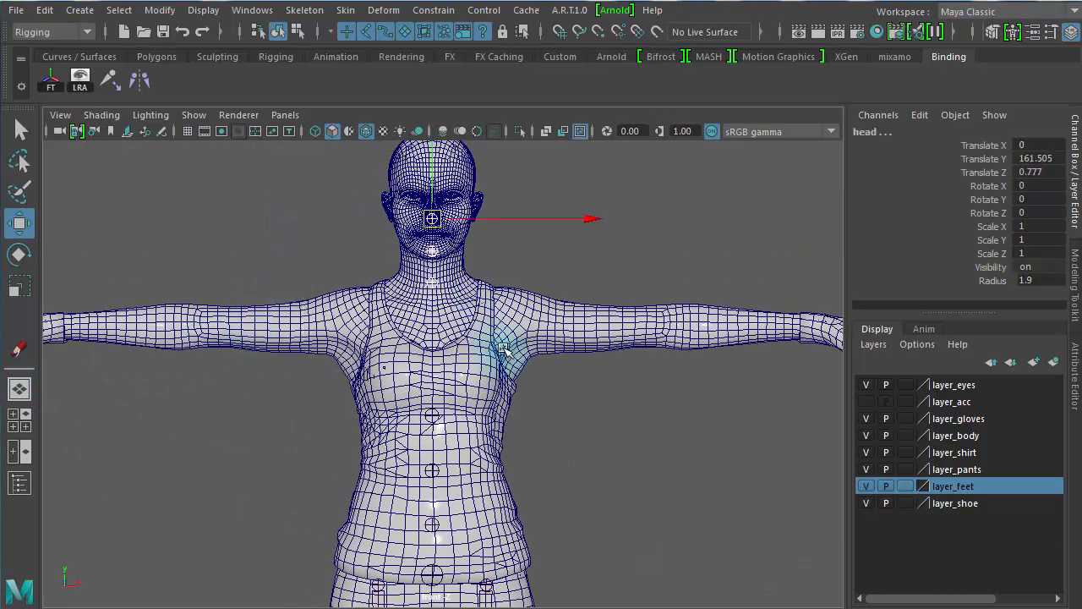
left_click(647, 471)
- Hide every model display layer, from layer_eyes to layer_shoe, so only the joints remain in view
left_click(865, 401)
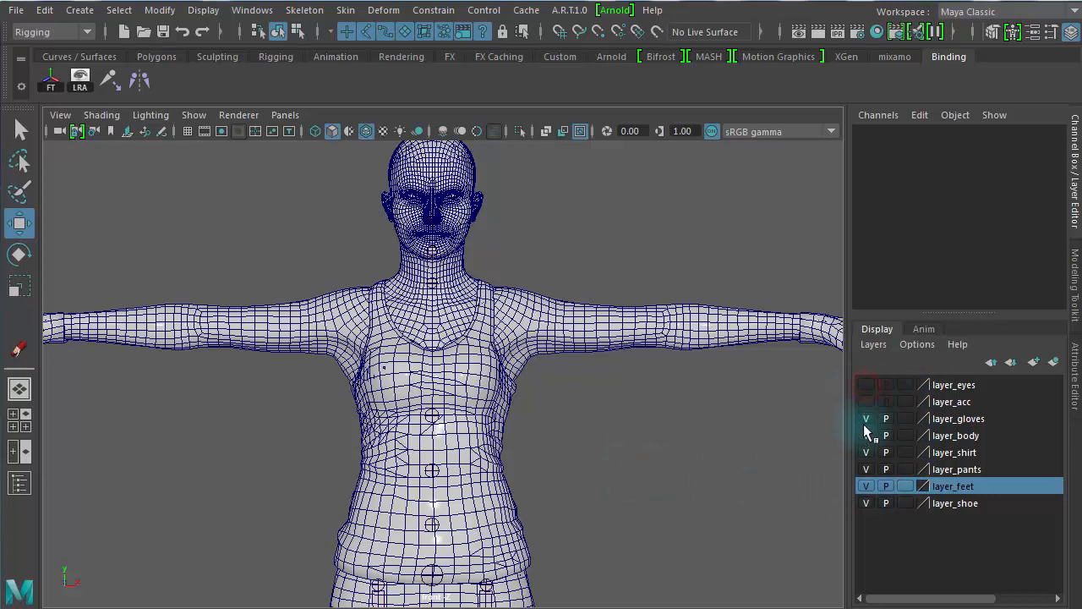
left_click(867, 435)
left_click(864, 435)
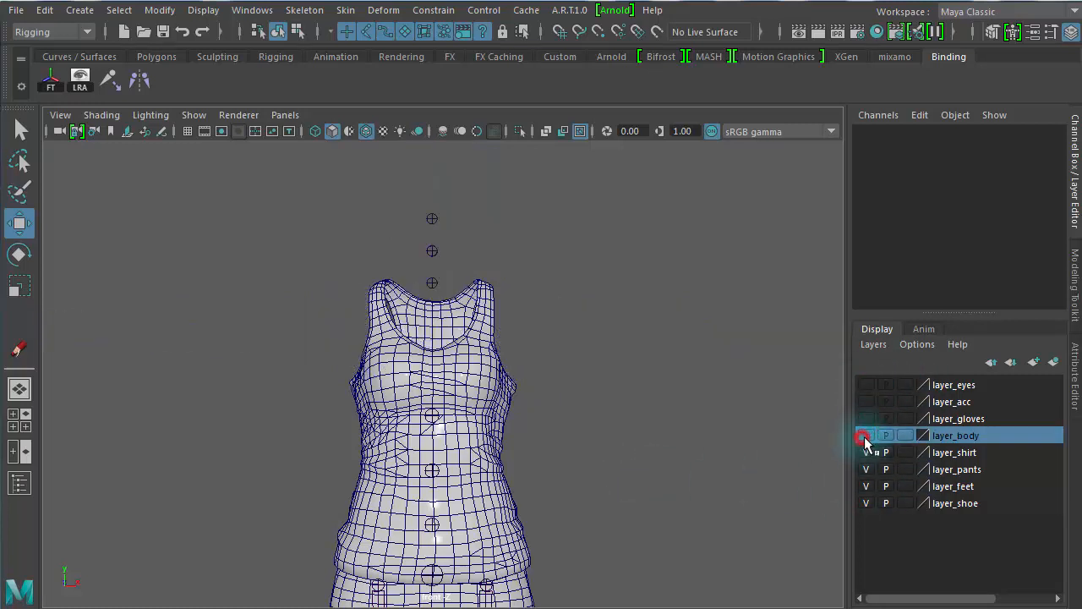
left_click(866, 452)
left_click(866, 469)
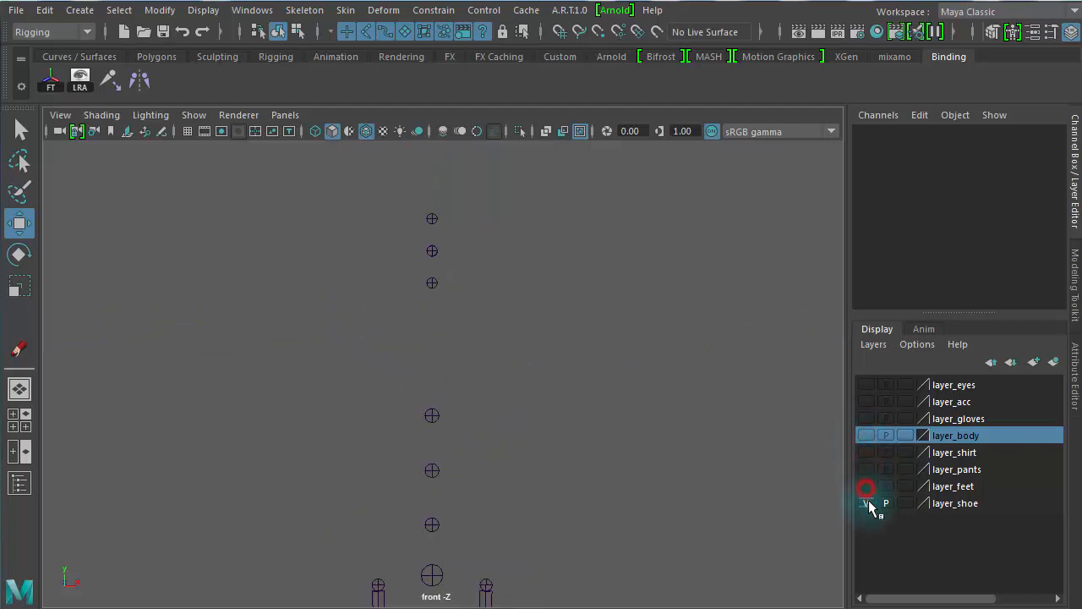
left_click(867, 503)
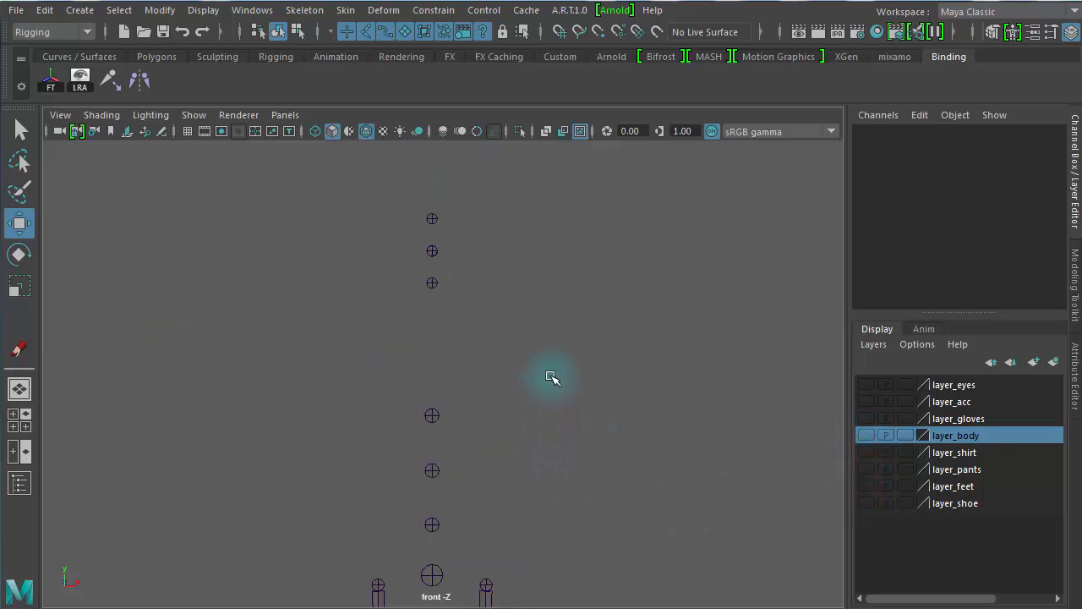
- In the side view, parent the joints into one chain from jaw_end through jaw, head, neck and spine down to the pelvis
key("space")
key("space")
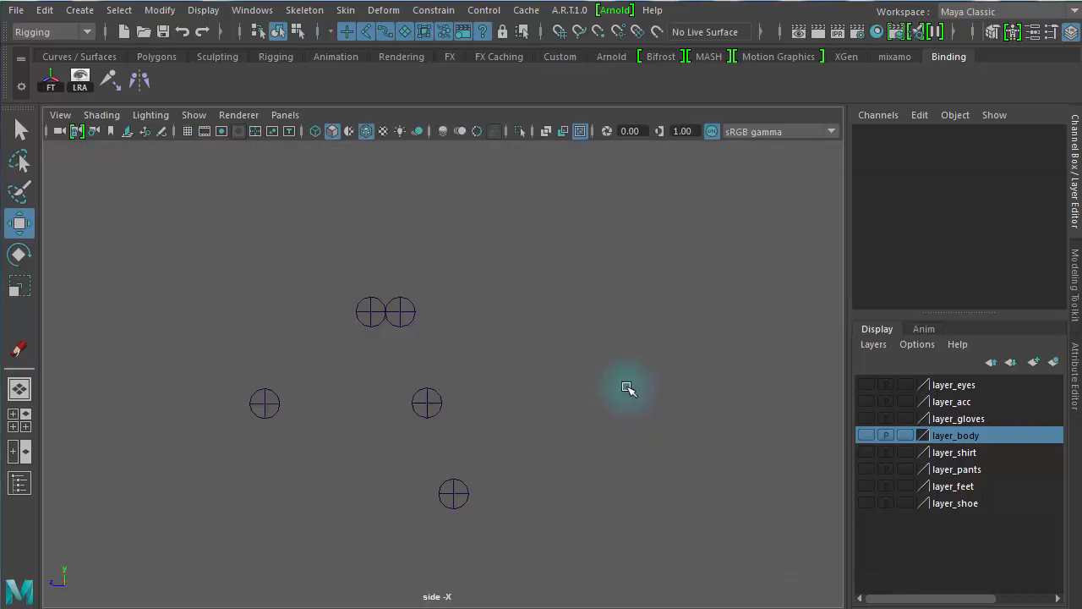
scroll(597, 375, "down", 5)
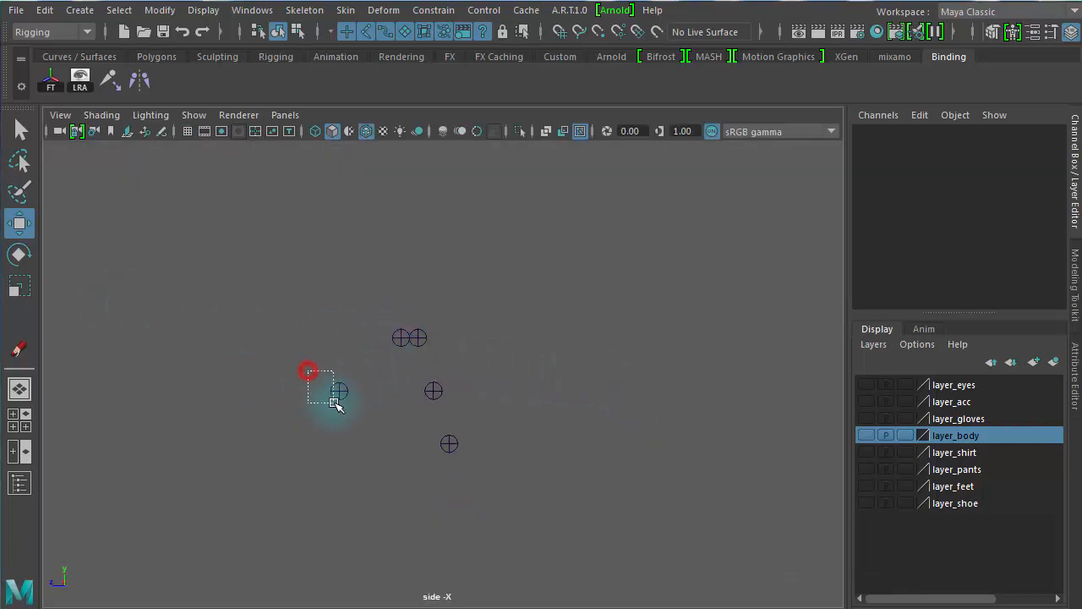
left_click_drag(335, 404, 336, 407)
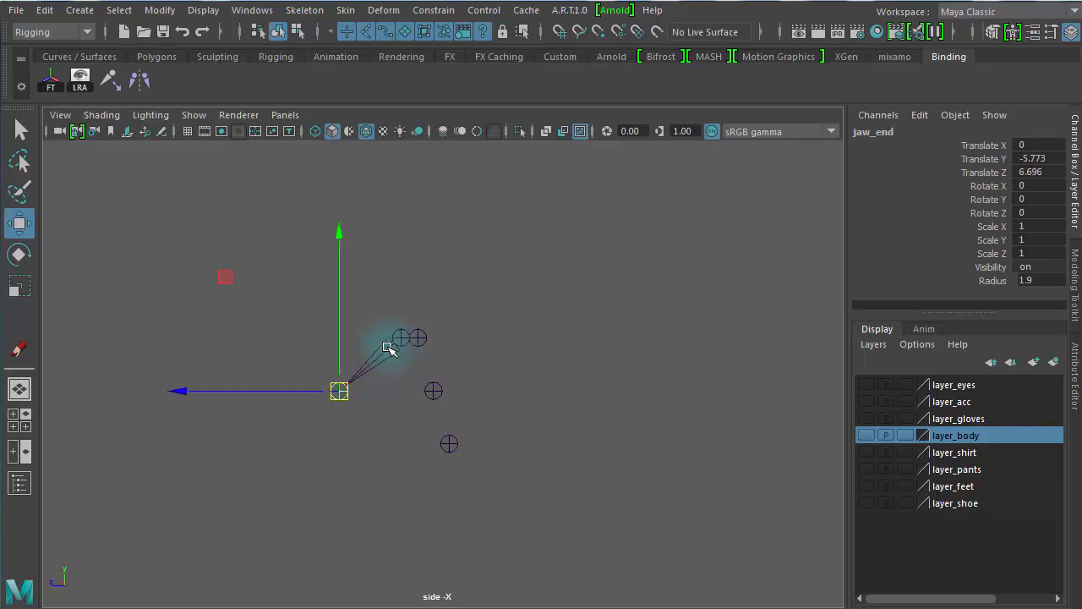
left_click(395, 333)
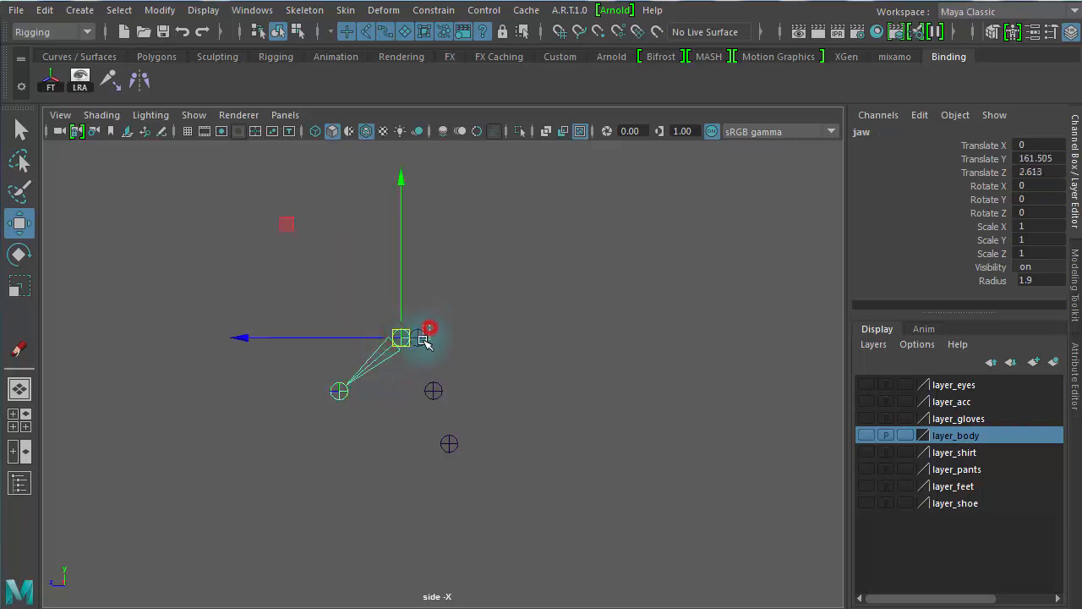
key("Down")
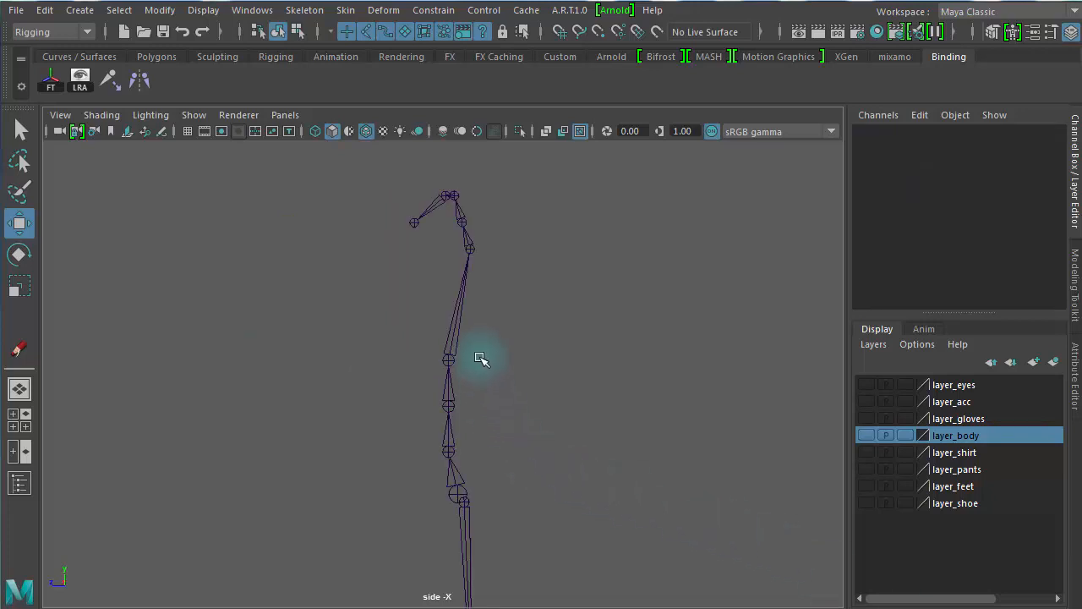
left_click(456, 479)
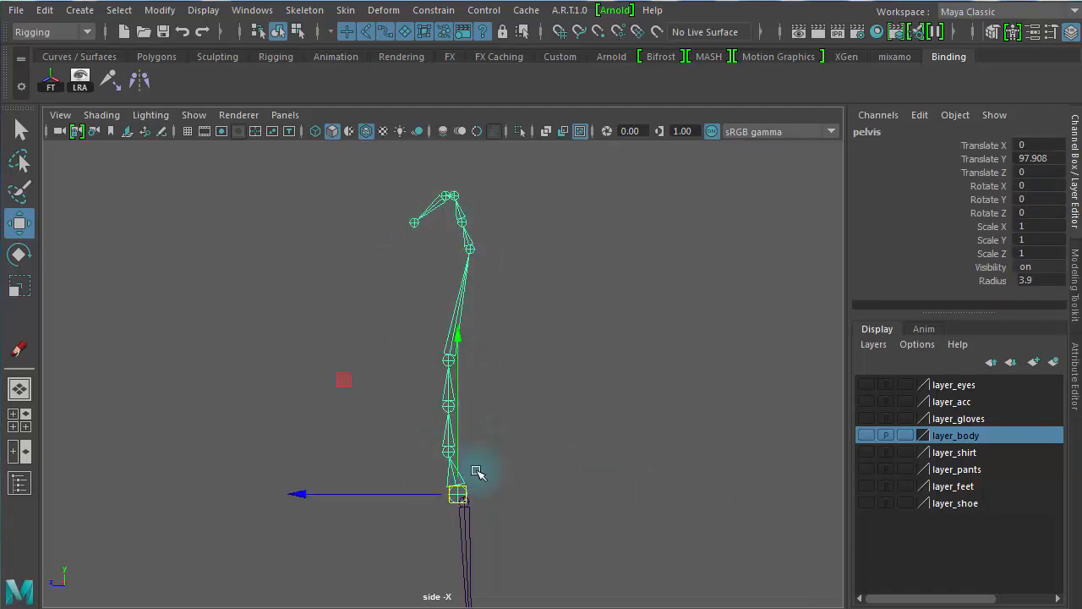
left_click(504, 459)
- Examine in the front view how thigh_r, thigh_l and the pelvis are connected
key("space")
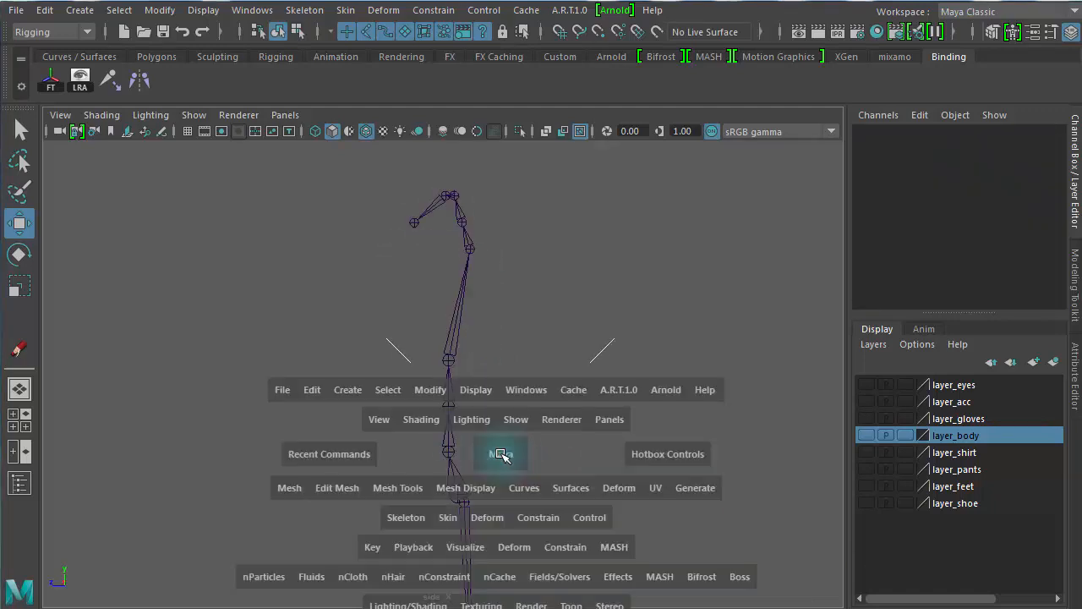
key("space")
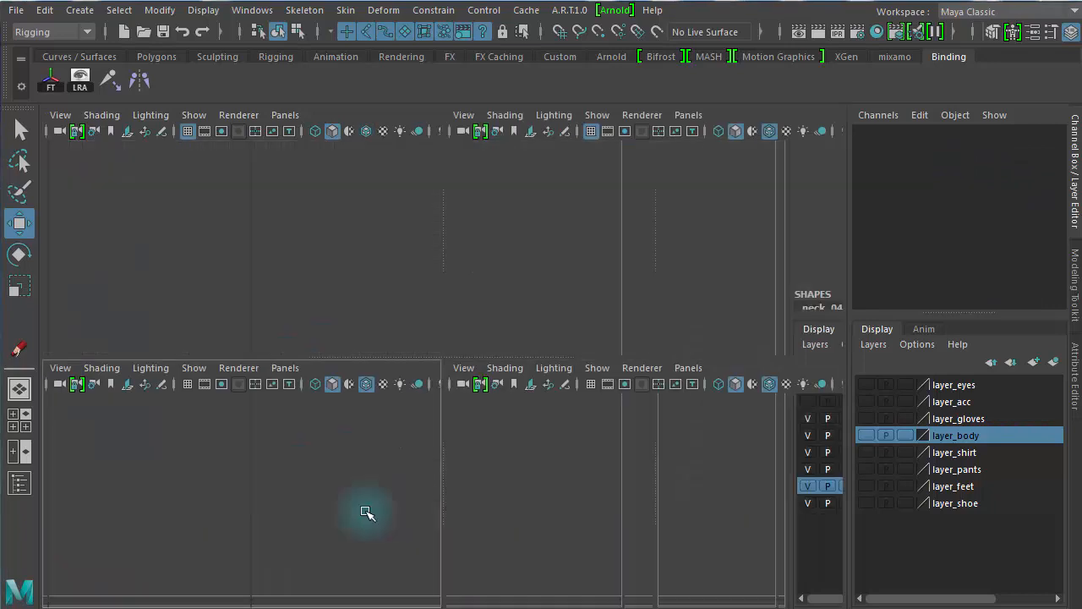
scroll(404, 500, "up", 5)
scroll(495, 346, "up", 3)
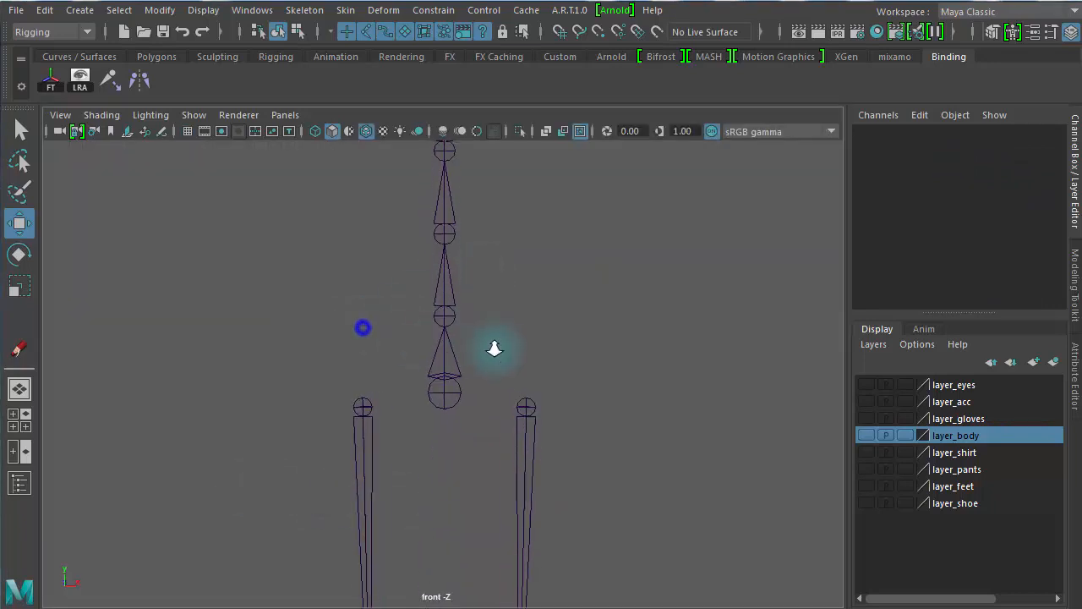
left_click_drag(363, 421, 350, 415)
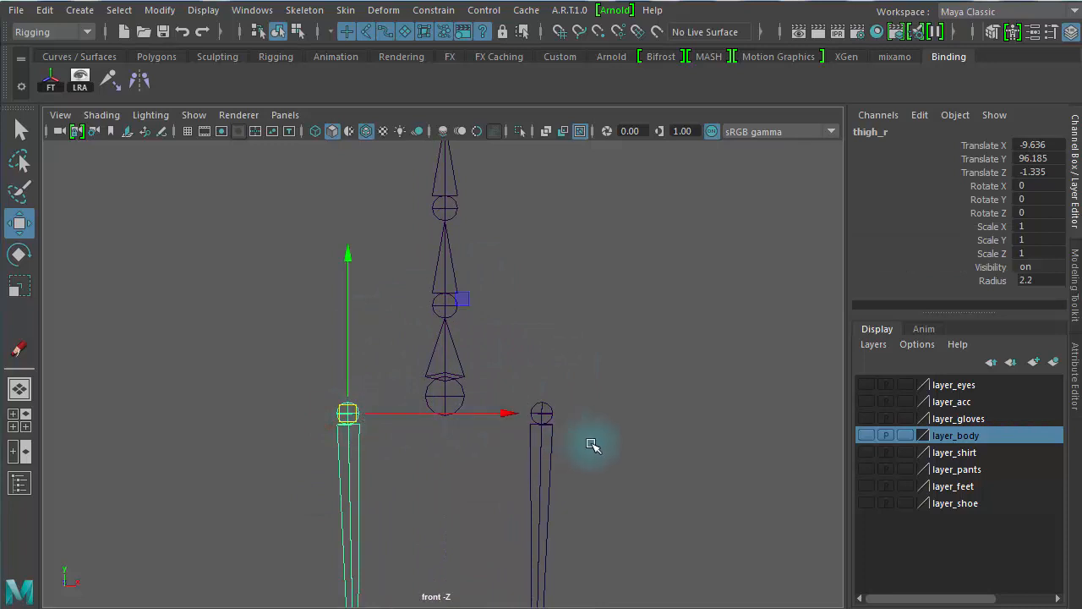
left_click_drag(271, 466, 575, 500)
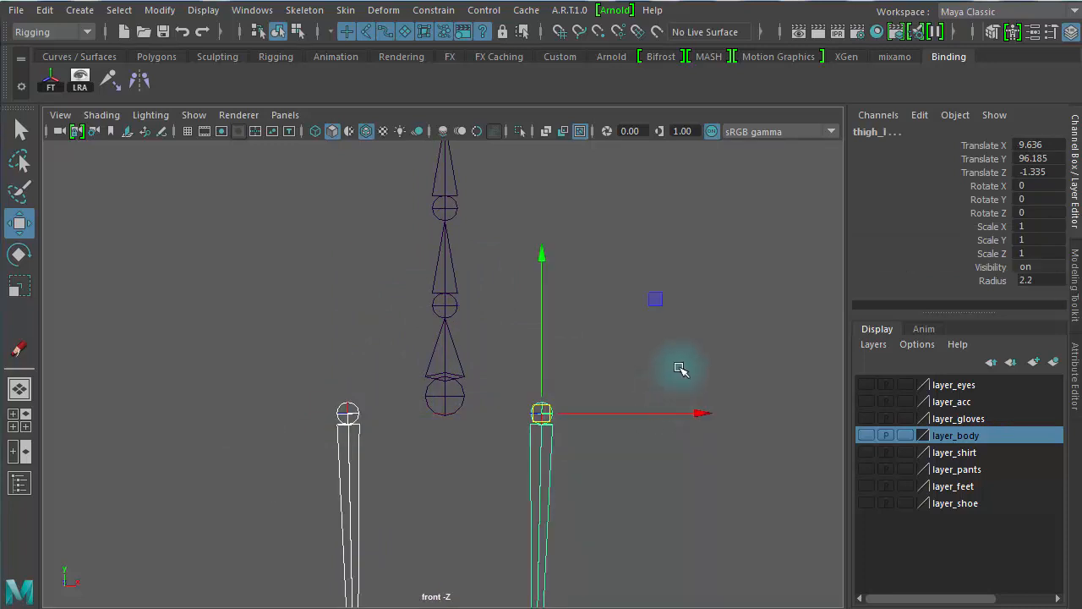
left_click(673, 334)
left_click(447, 408)
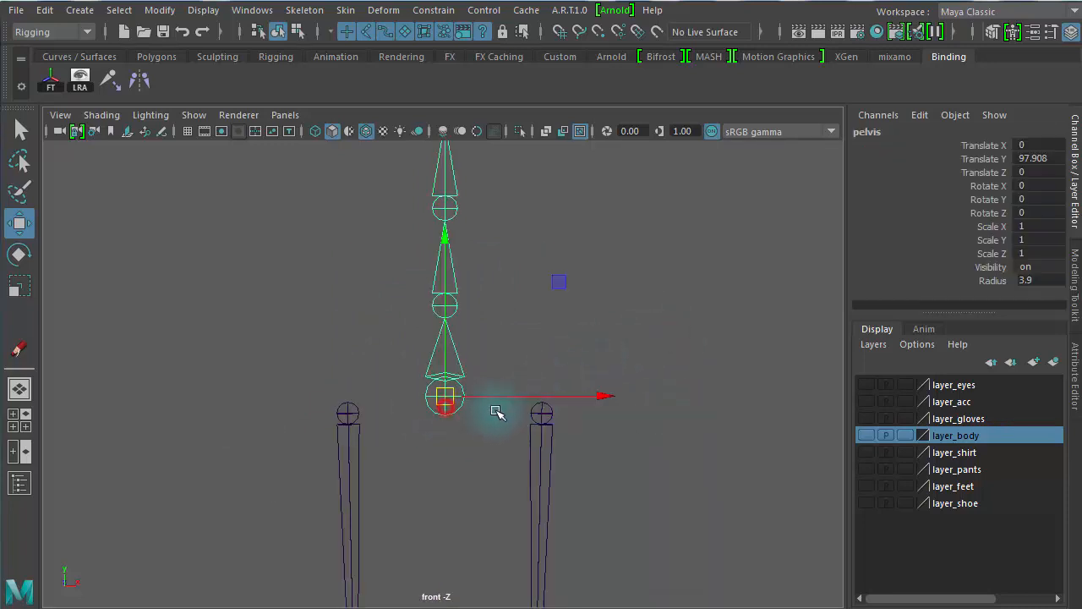
scroll(357, 440, "down", 3)
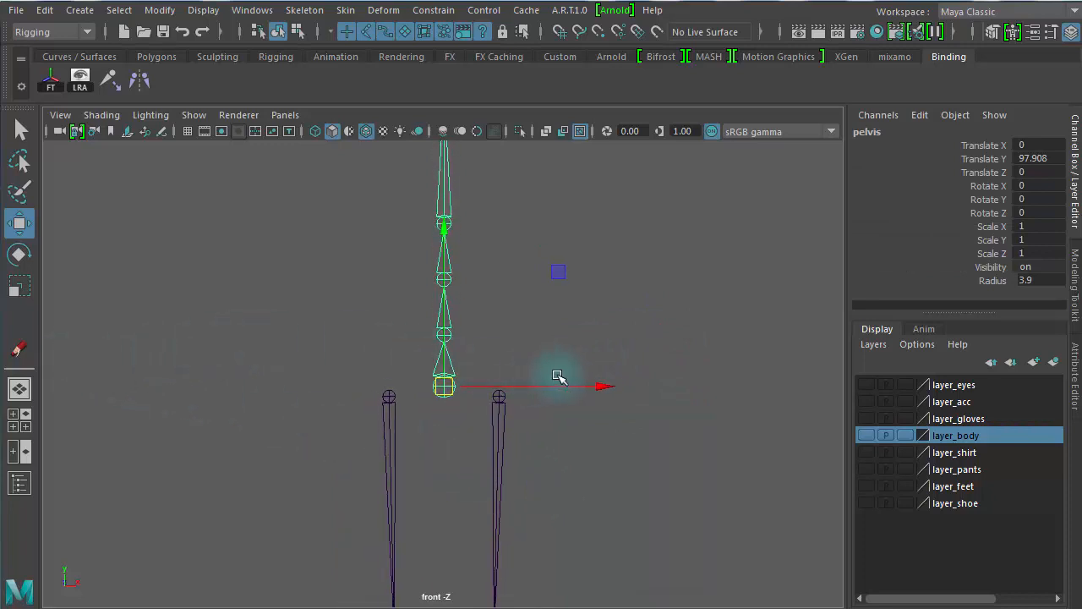
right_click_drag(705, 362, 333, 312, "alt")
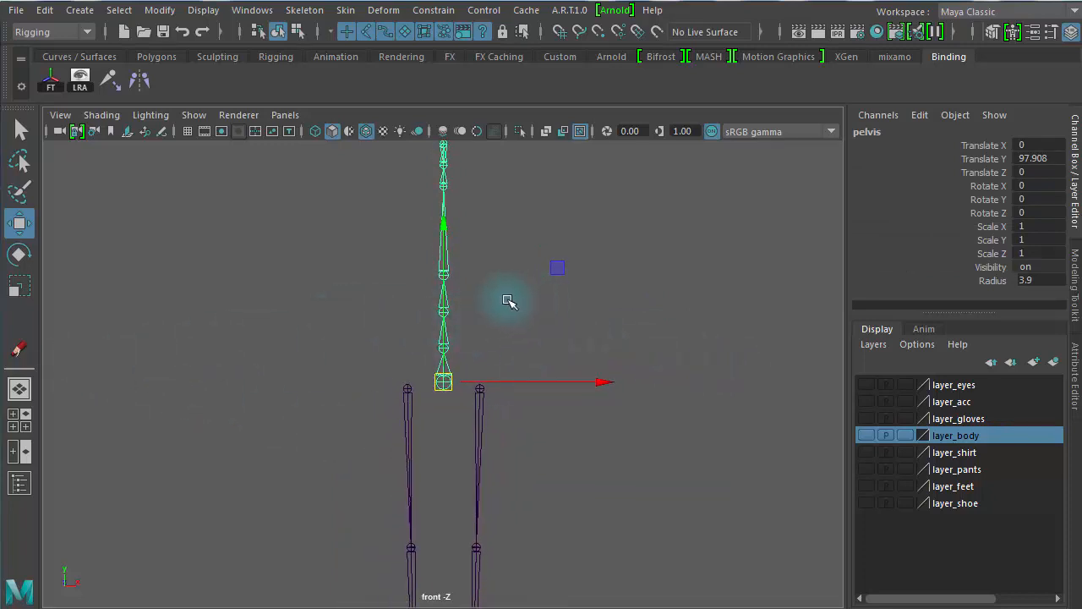
left_click(699, 364)
- Select spine_03 and examine its rotation axes in the perspective view
left_click(420, 261)
key("space")
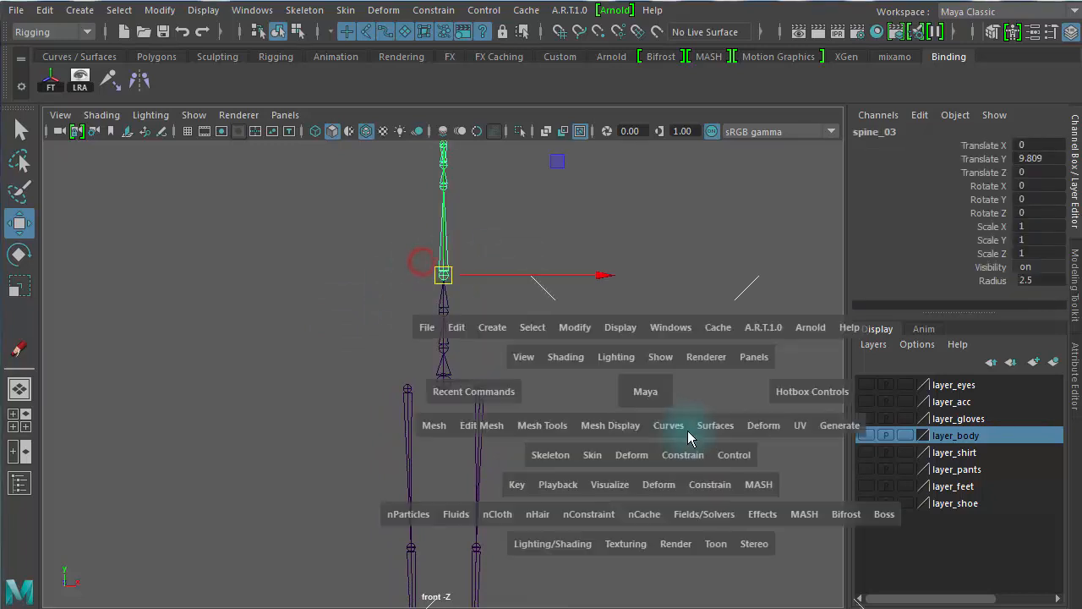
key("space")
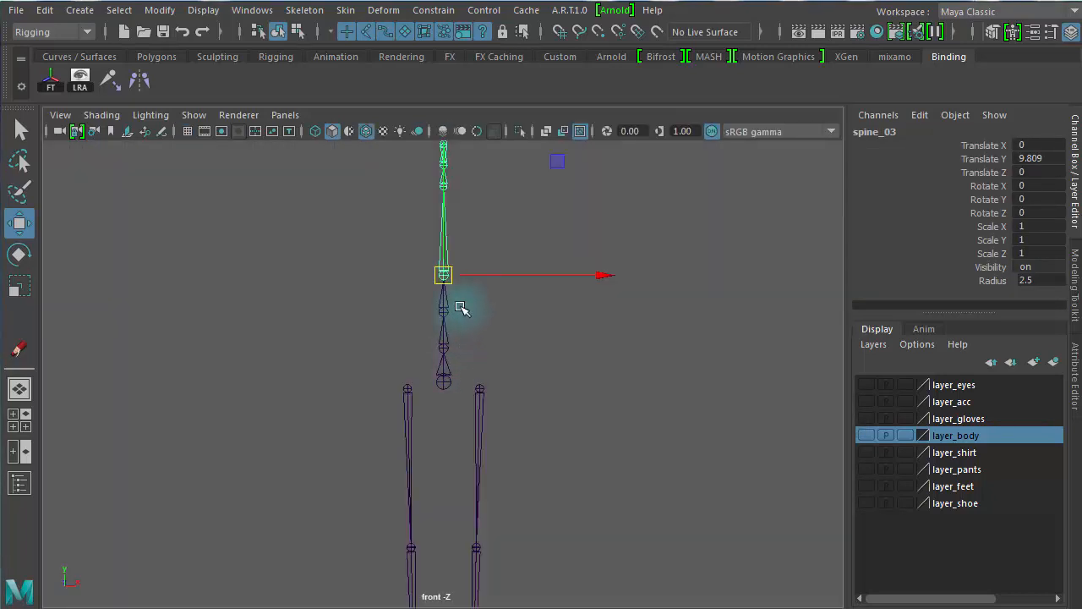
middle_click_drag(570, 237, 591, 447, "alt")
scroll(816, 425, "up", 4)
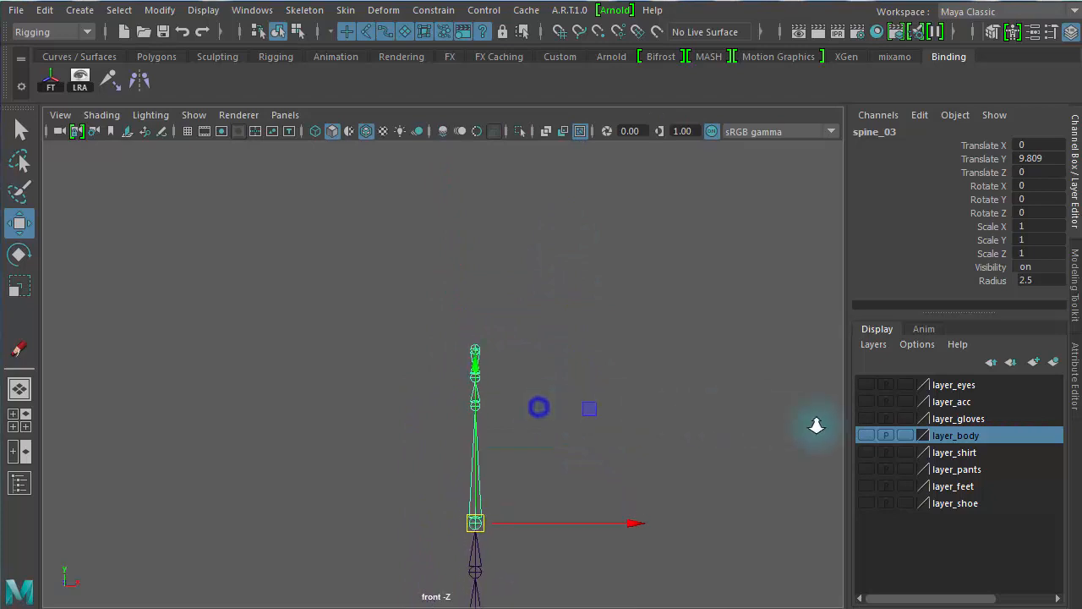
middle_click_drag(817, 426, 747, 246, "alt")
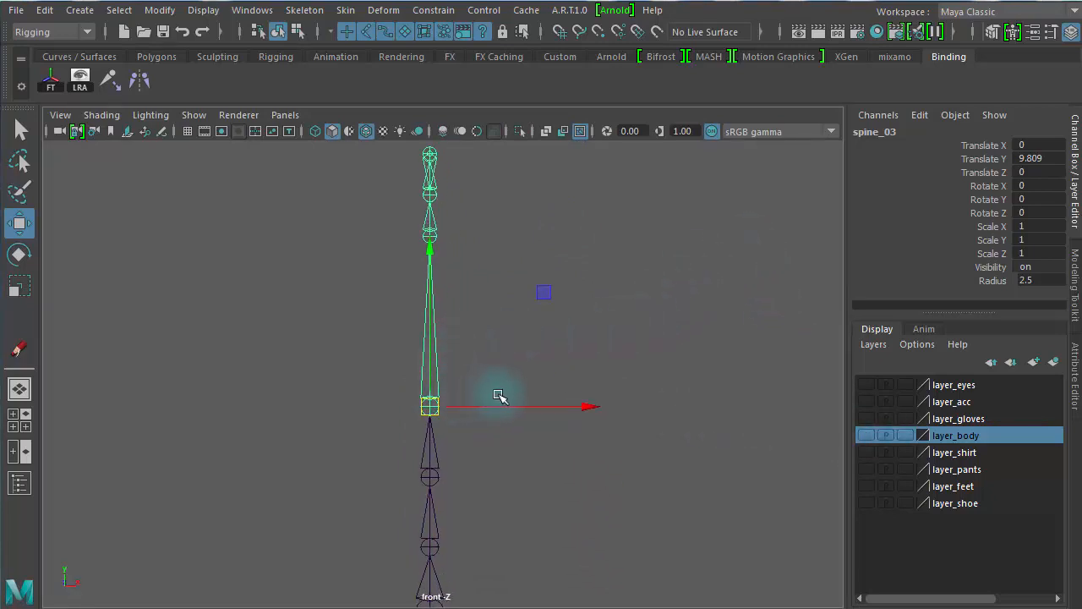
key("e")
key("space")
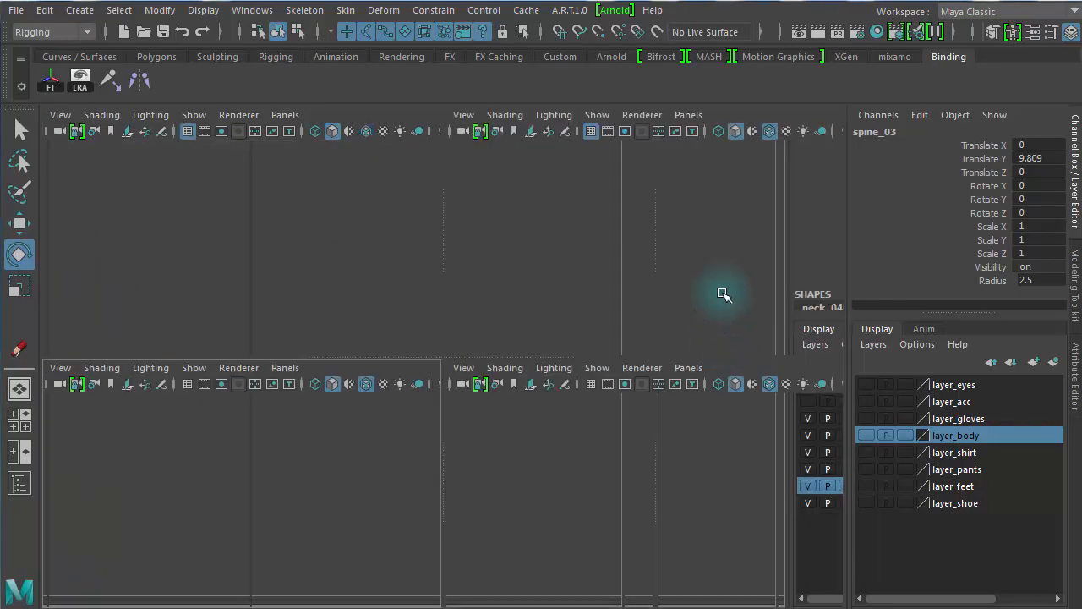
key("space")
left_click_drag(357, 314, 436, 328, "alt")
scroll(630, 392, "up", 5)
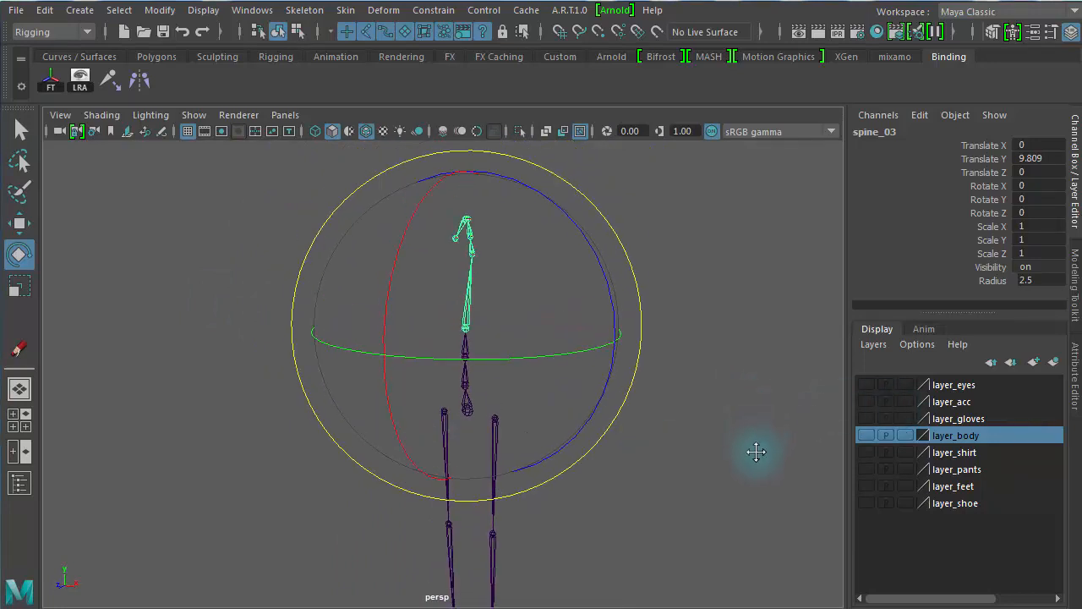
- Try rotating spine_02 about its Y axis, undo the rotation and clear the selection
left_click_drag(552, 375, 573, 381)
key("Down")
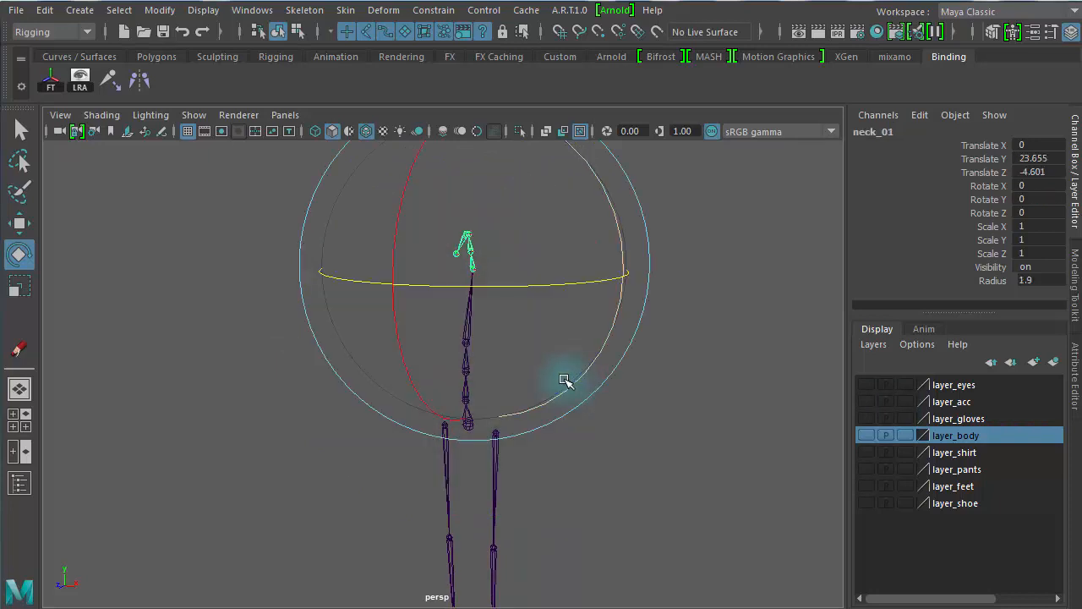
key("Up")
key("Up")
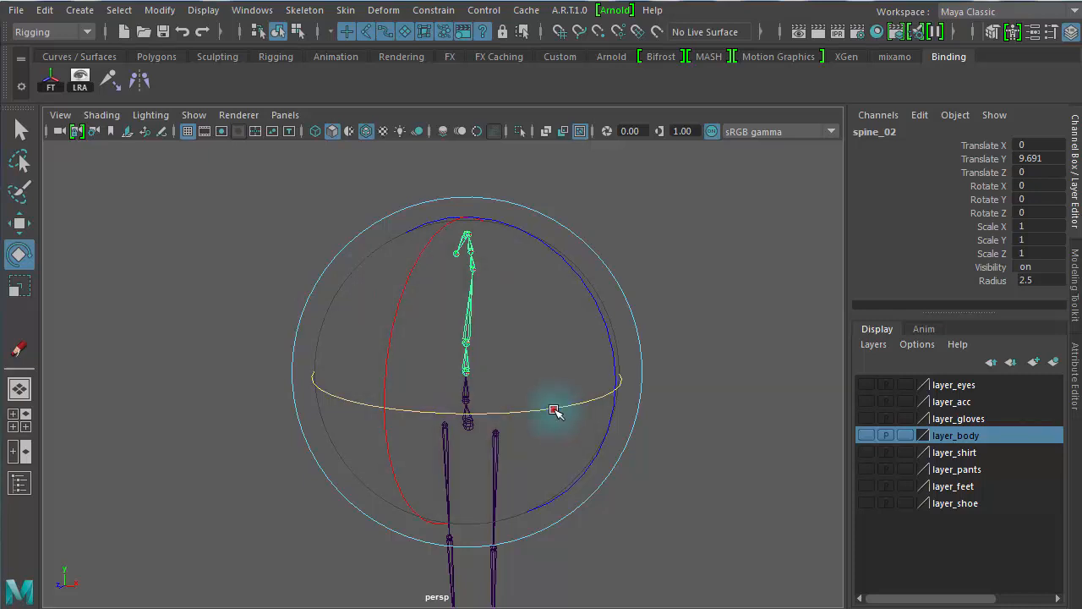
left_click_drag(554, 411, 523, 403)
key("ctrl+z")
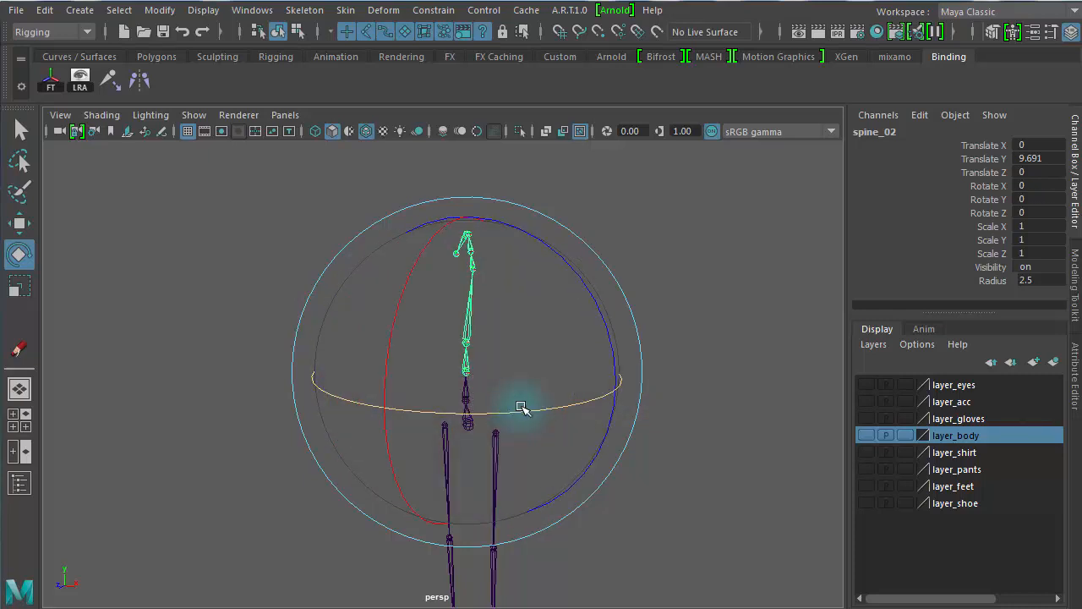
left_click(702, 386)
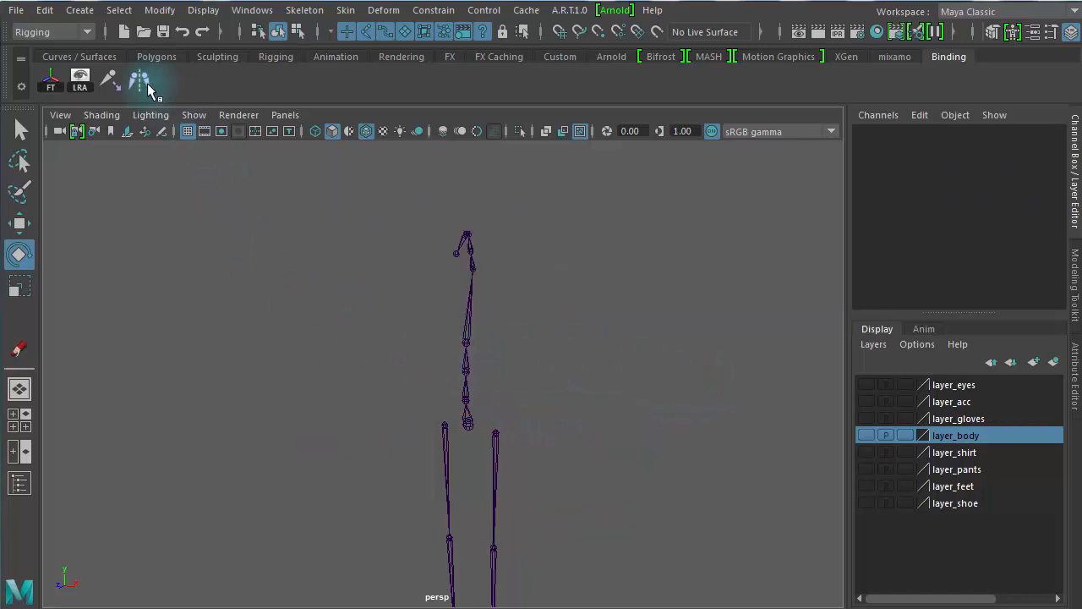
- Open the Orient Joint options and reset them to their default settings
double_click(110, 84)
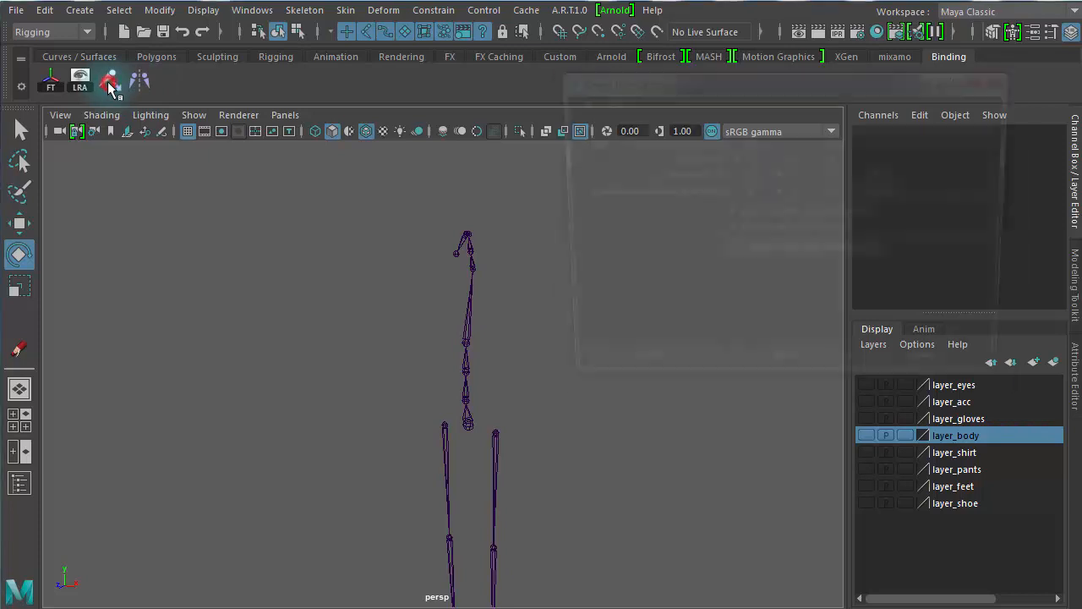
left_click(568, 101)
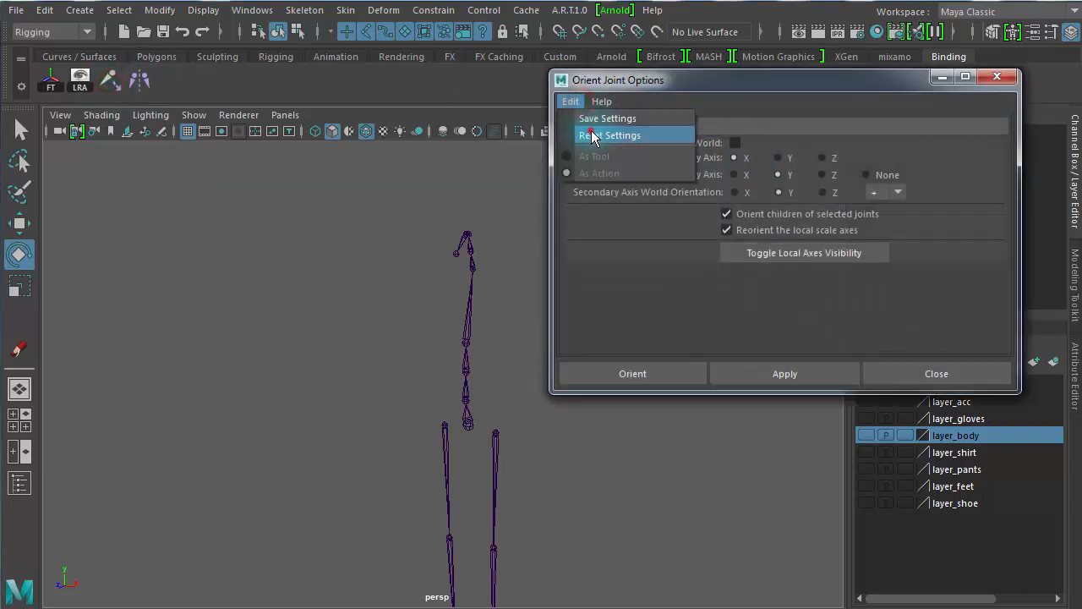
left_click(599, 135)
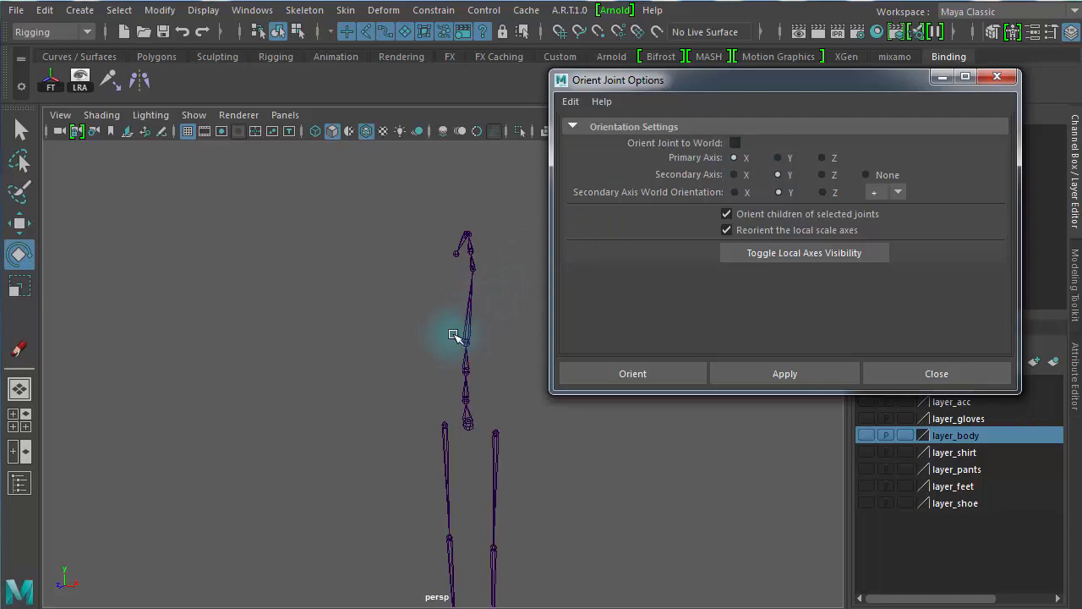
- Bend spine_03 forward by about 76 degrees around X to test its rotation axis
left_click_drag(456, 334, 330, 346)
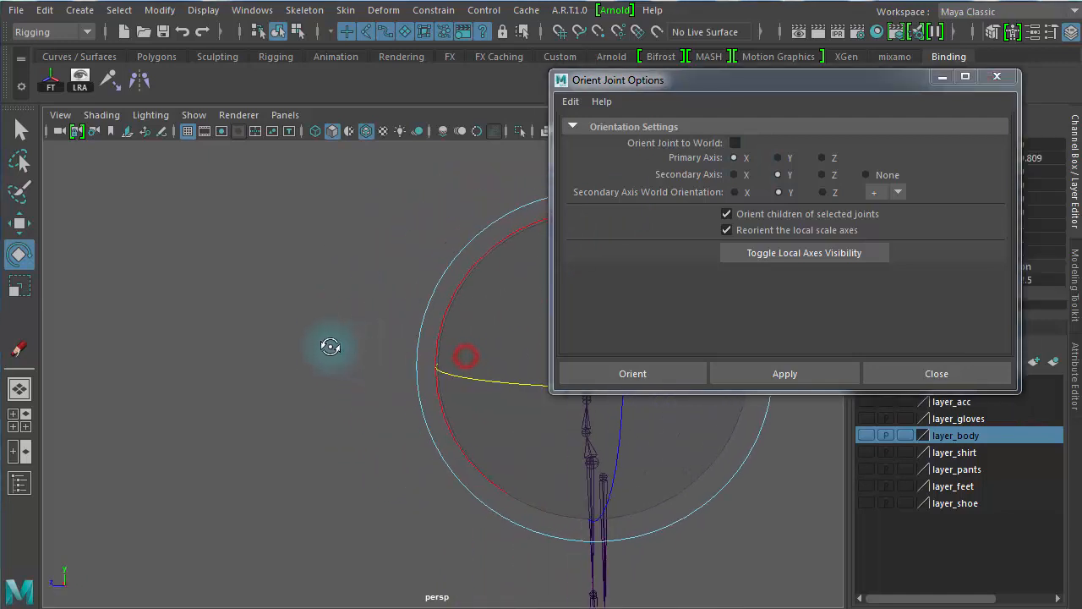
right_click_drag(361, 351, 300, 316, "alt")
middle_click_drag(299, 316, 76, 287, "alt")
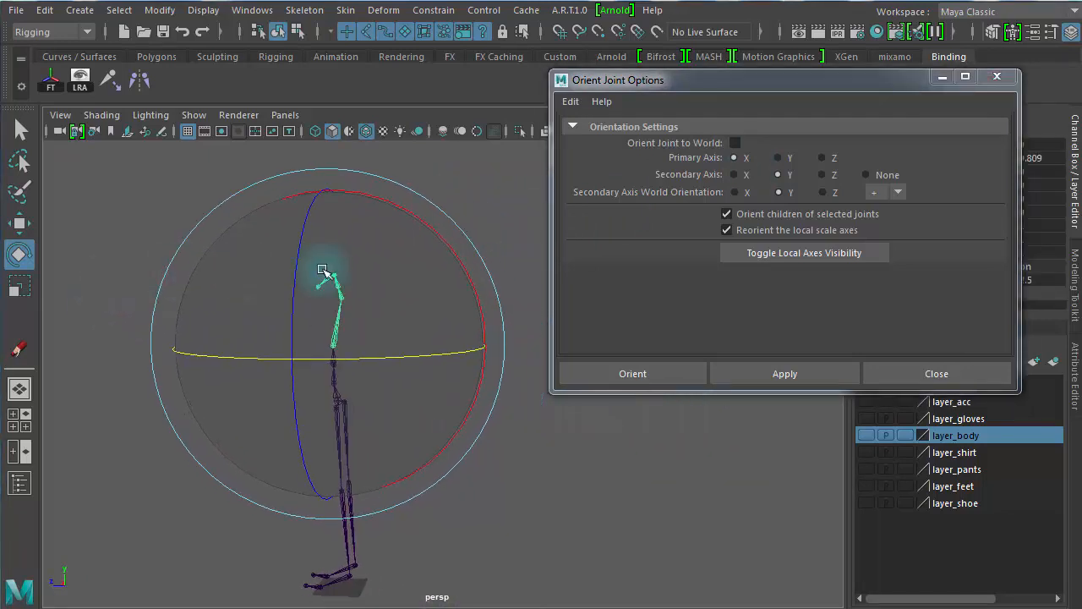
left_click_drag(454, 259, 264, 235)
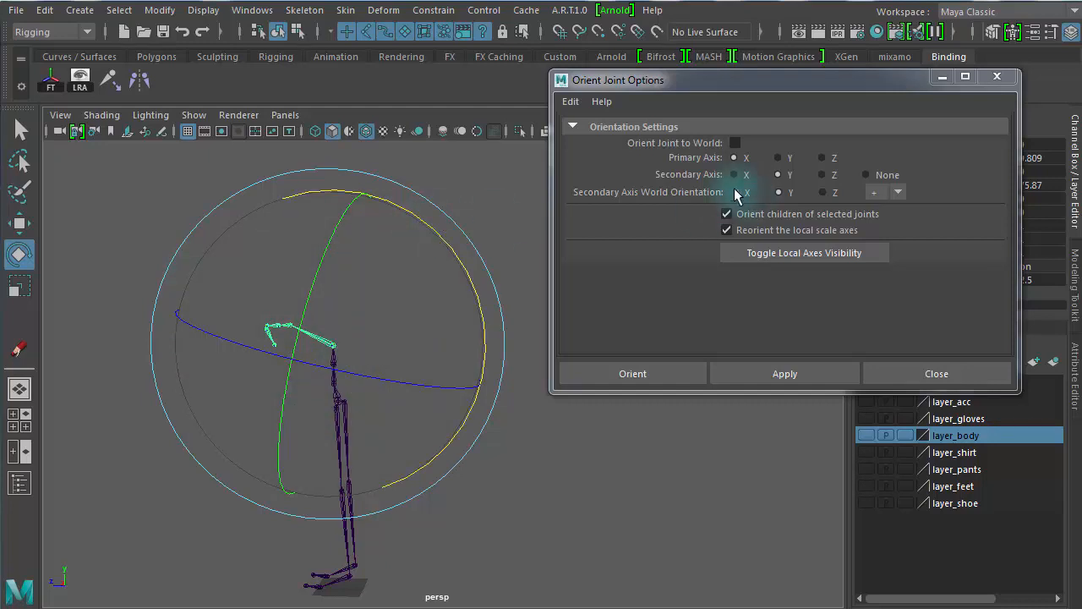
- Set the Orient Joint secondary axis to Z with its world orientation on X, and reset spine_03's Rotate X to 0
left_click(822, 175)
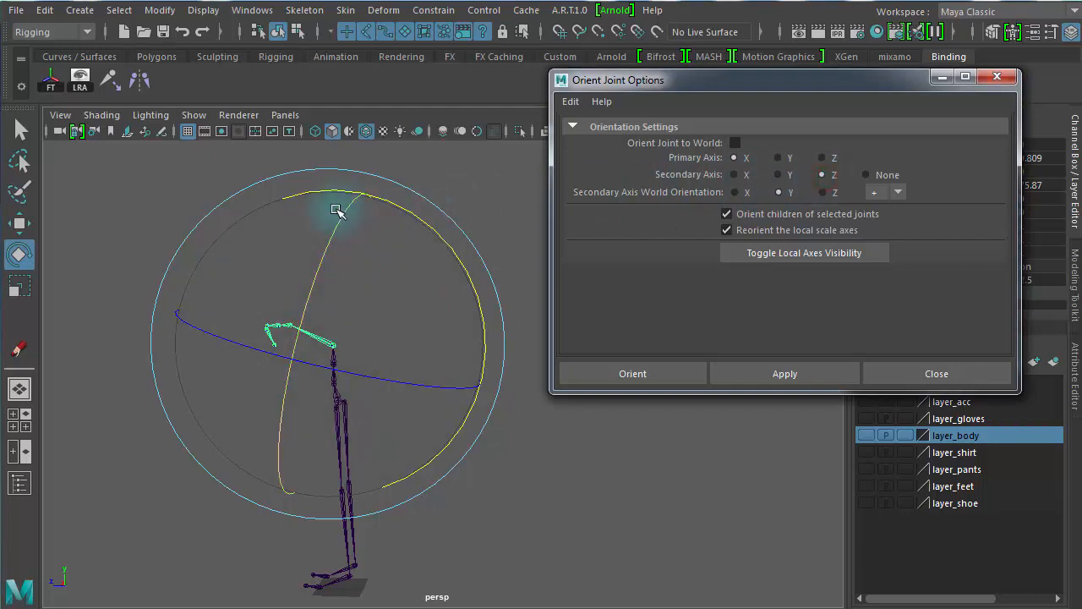
left_click_drag(444, 242, 420, 271)
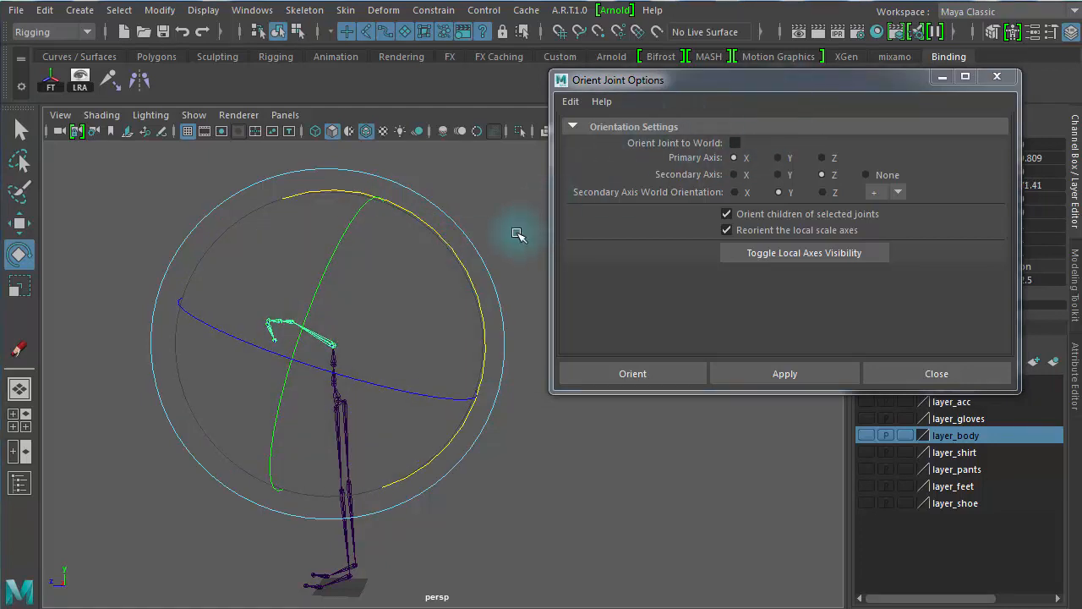
left_click_drag(805, 90, 772, 271)
left_click(1047, 184)
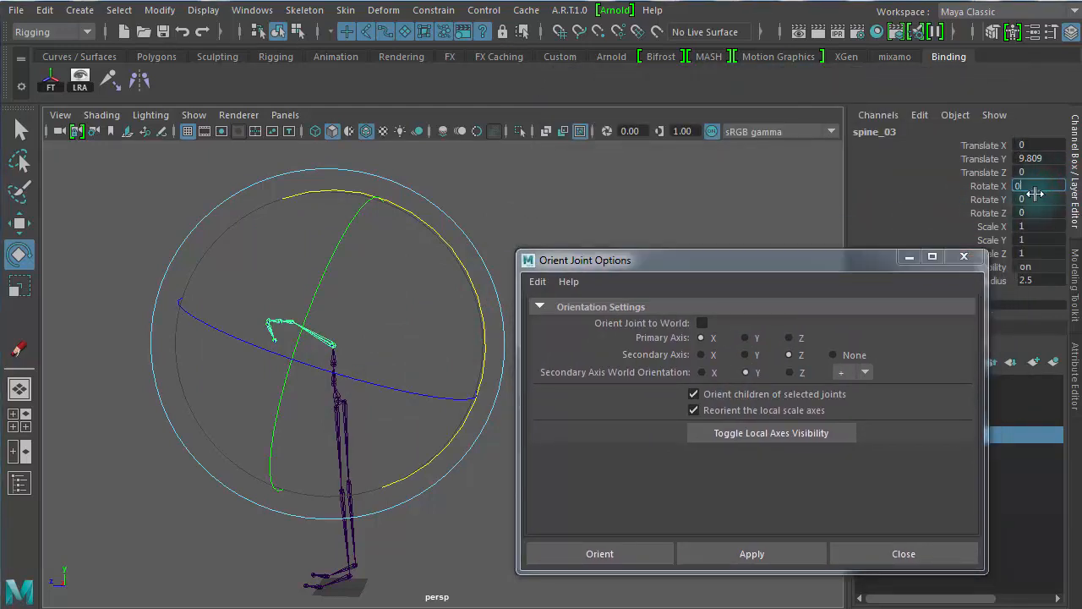
type("0")
key("Return")
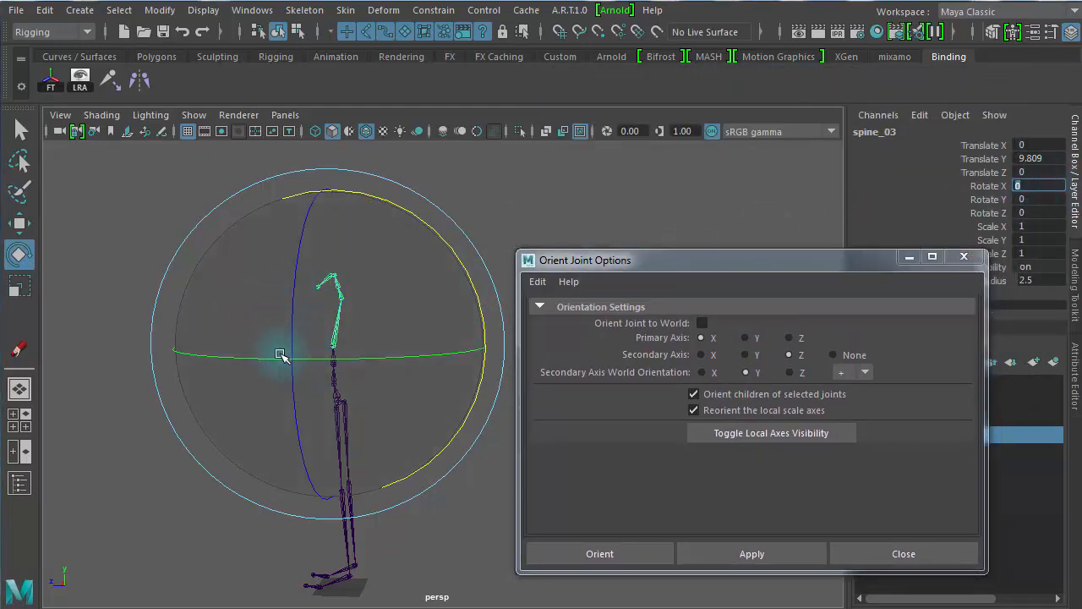
left_click_drag(109, 293, 346, 258, "alt")
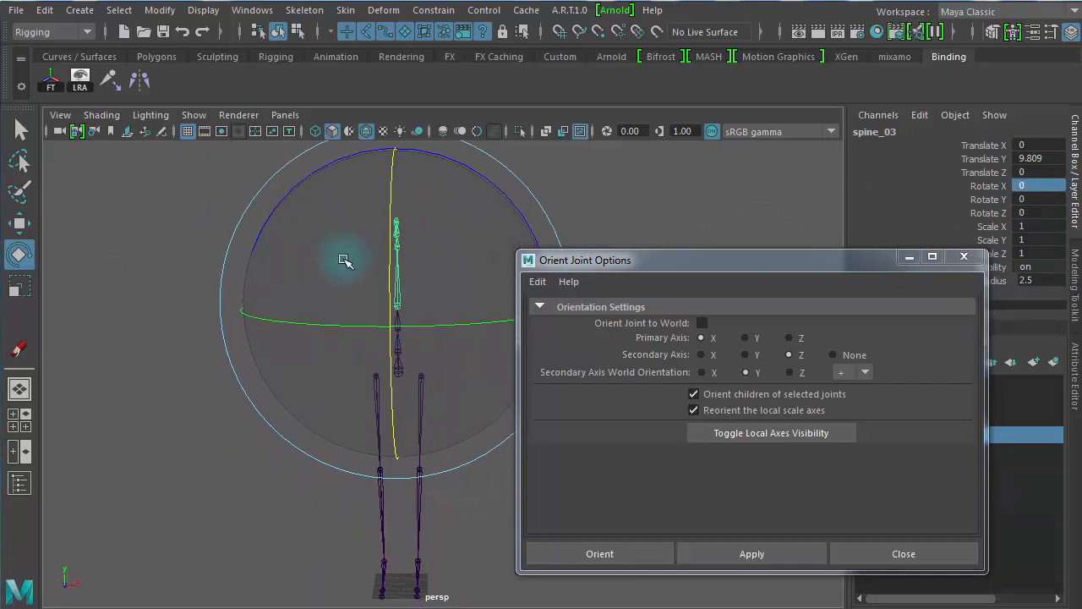
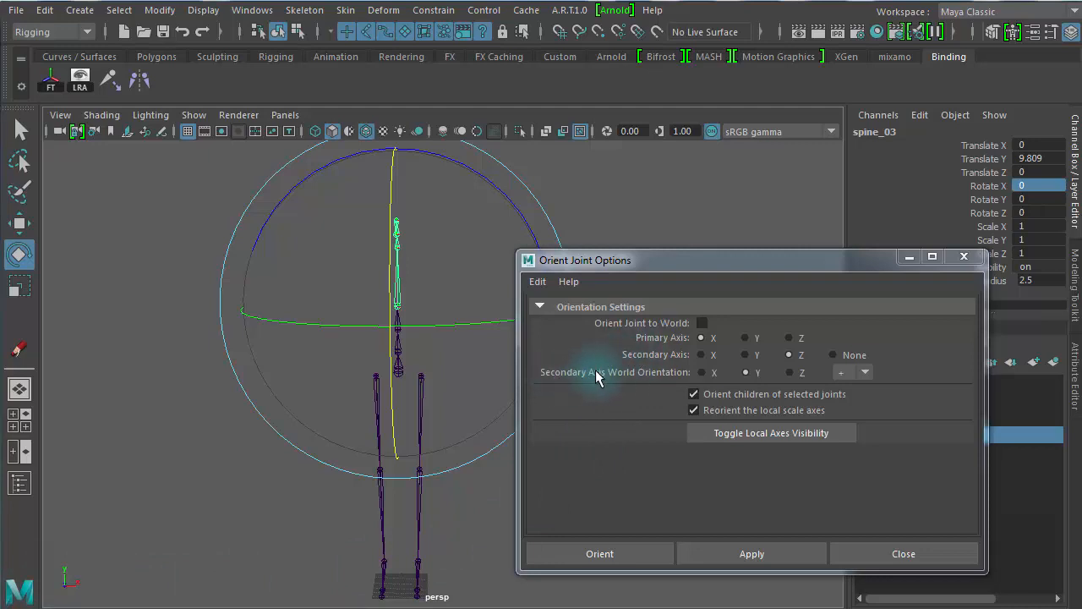
left_click(703, 372)
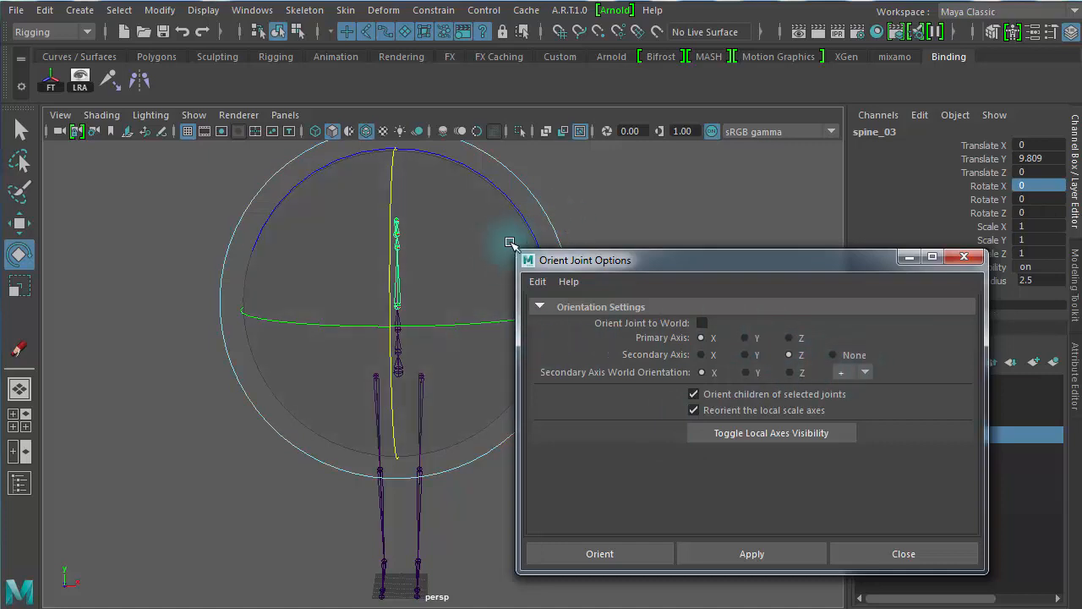
- Select the whole joint chain from the pelvis to jaw_end and display the local rotation axes of its joints
left_click(636, 202)
left_click(398, 370)
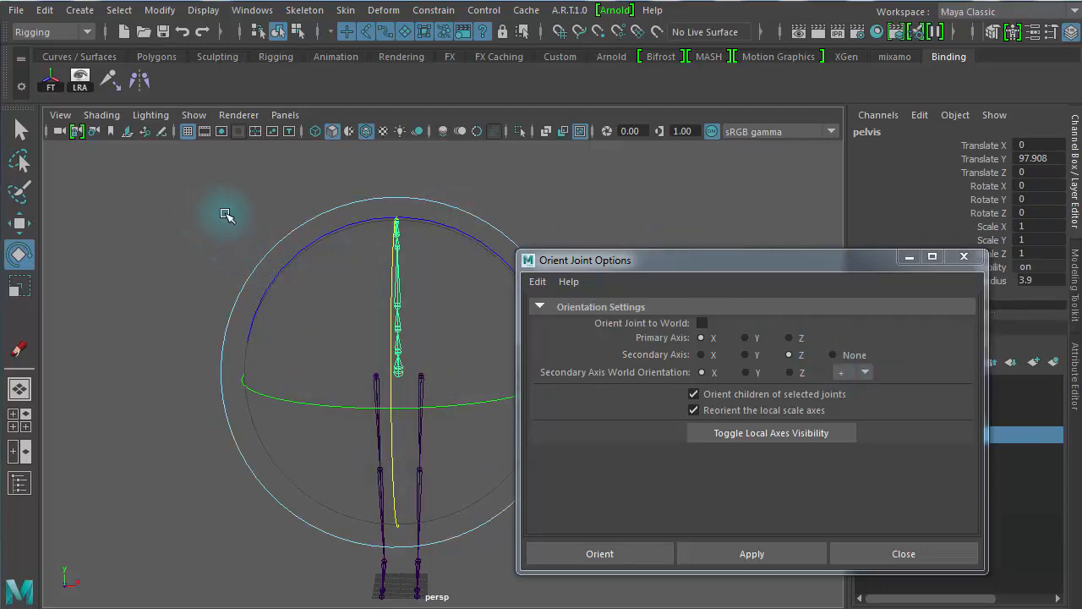
left_click_drag(156, 288, 114, 225, "alt")
right_click_drag(117, 208, 120, 363)
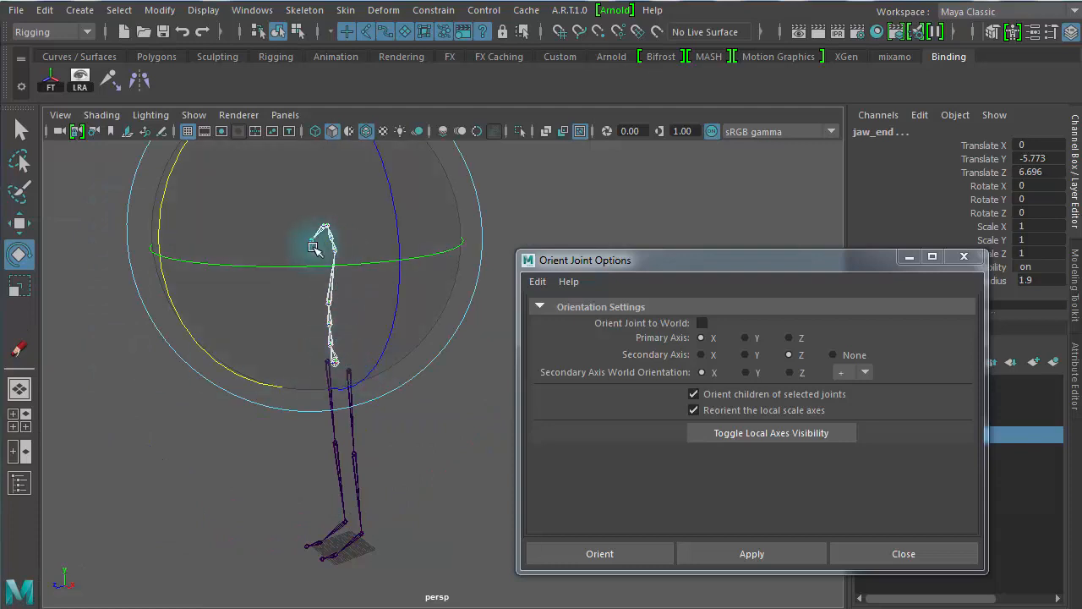
key("w")
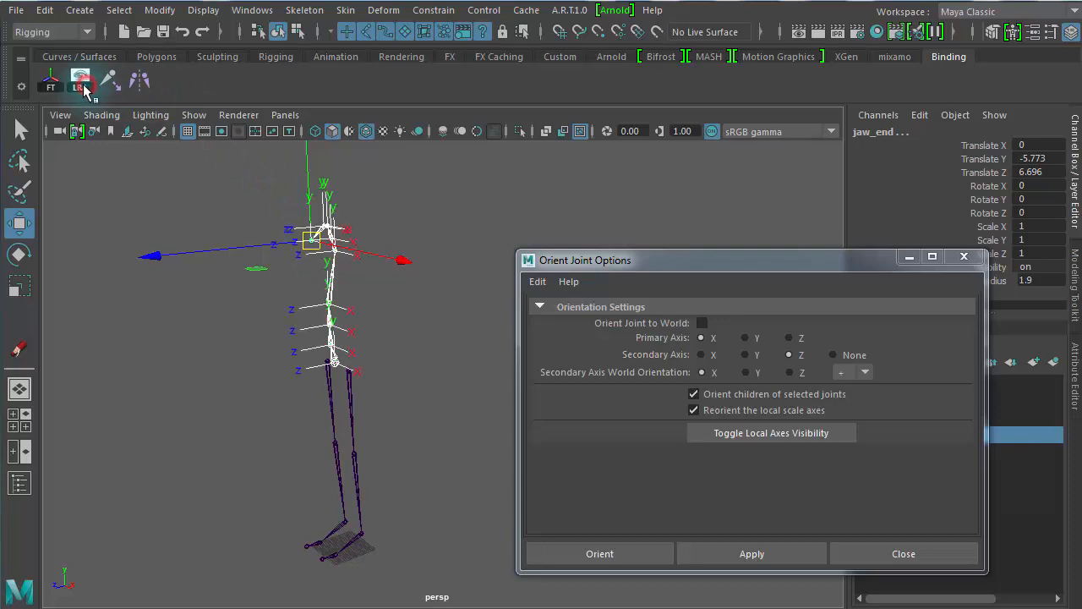
left_click(435, 307)
left_click_drag(395, 326, 474, 324, "alt")
right_click_drag(362, 363, 634, 382, "alt")
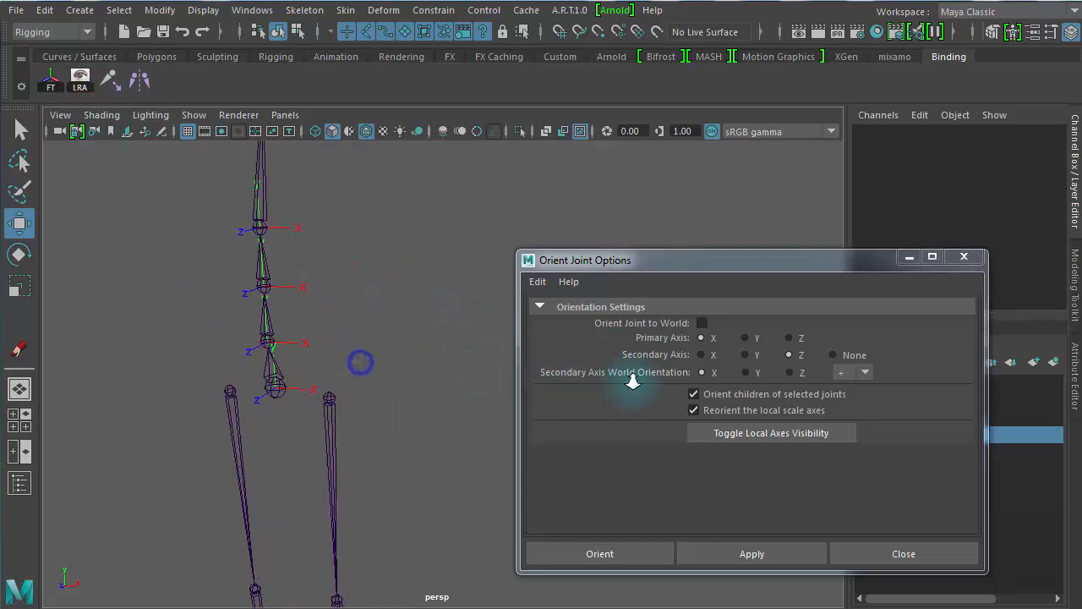
- Apply the joint orientation settings to the pelvis and all its child joints
left_click(292, 381)
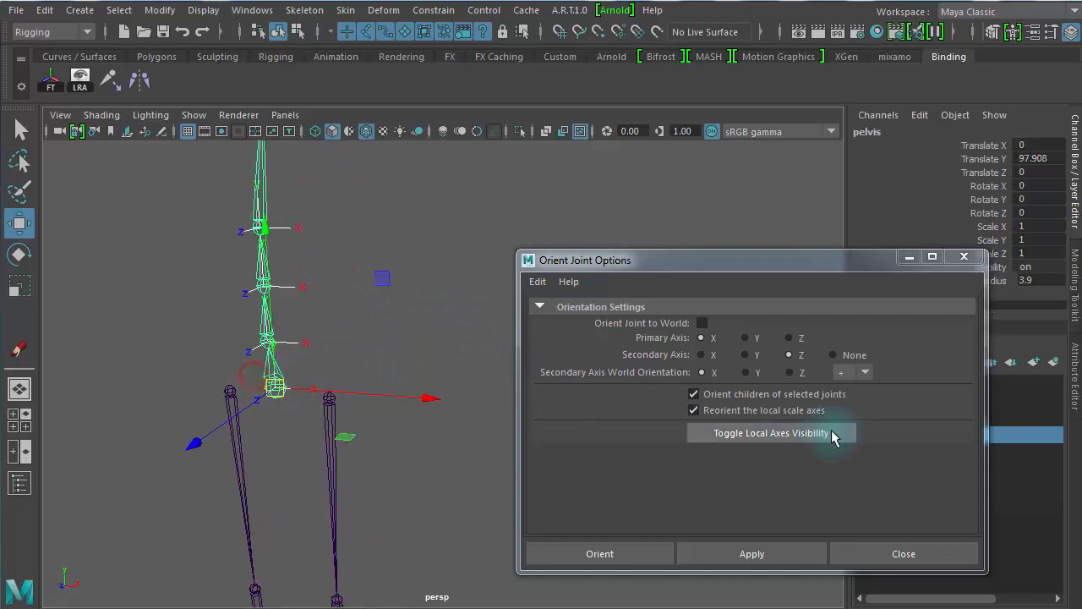
left_click(749, 551)
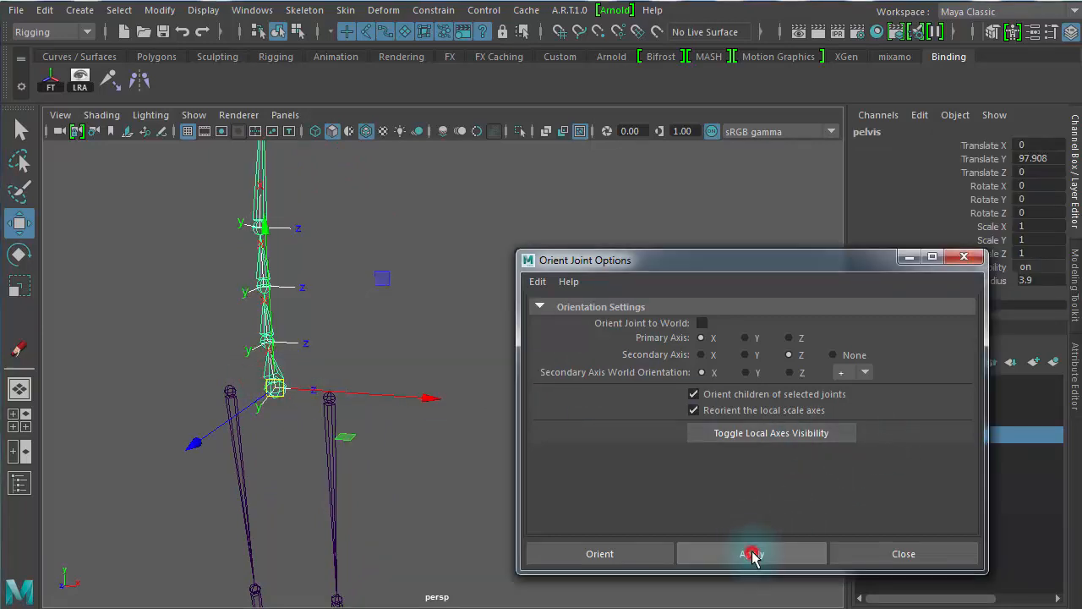
left_click(388, 315)
right_click_drag(372, 331, 560, 350, "alt")
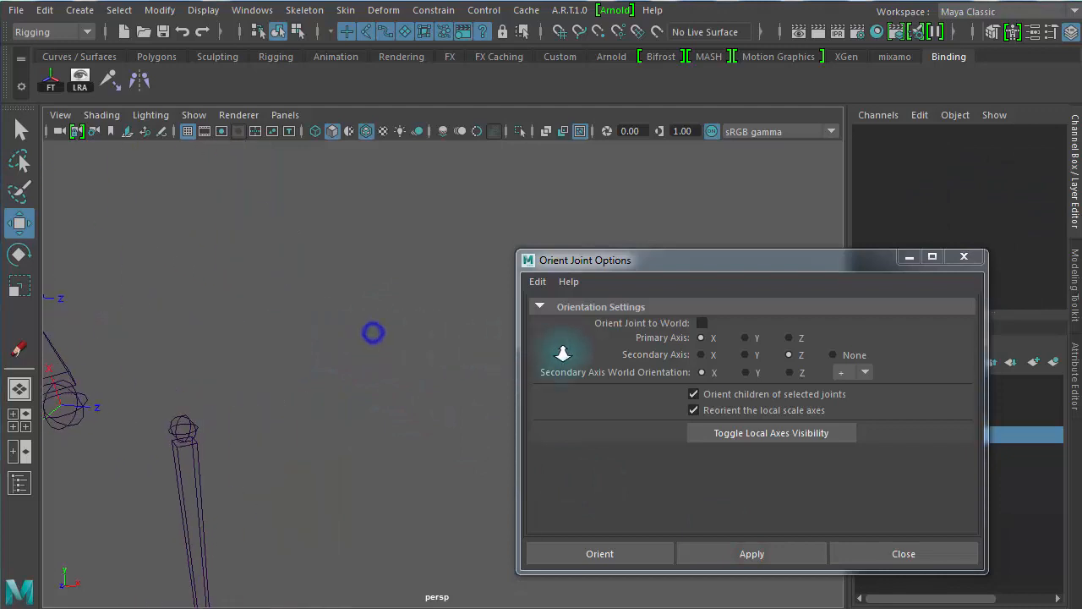
middle_click_drag(345, 293, 589, 380, "alt")
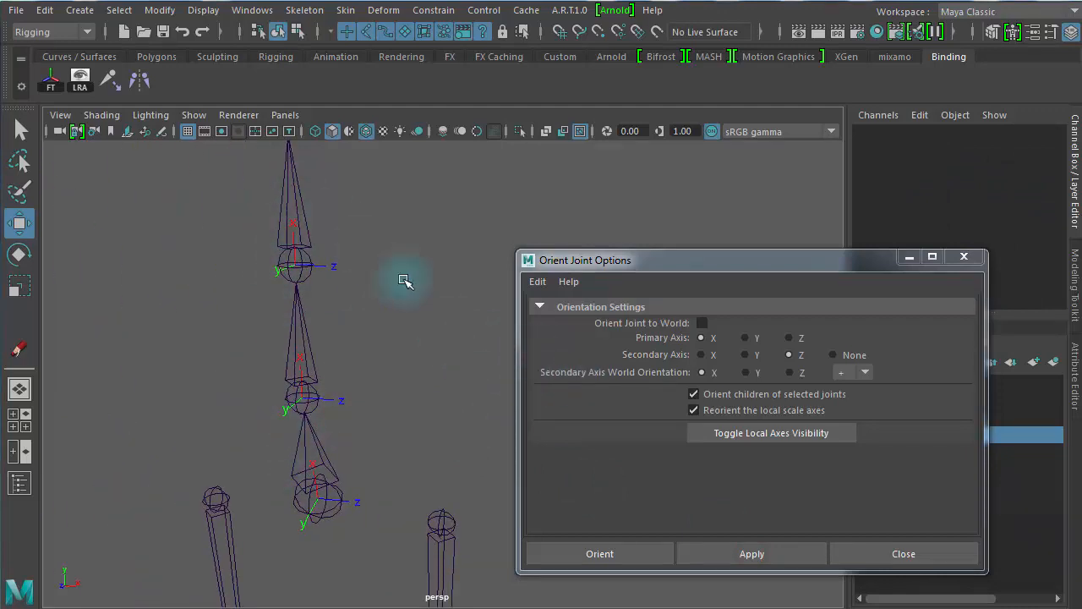
- Bend spine_02 forward around Z to test its axis, return Rotate Z to 0 and clear the selection
left_click_drag(423, 301, 319, 249, "alt")
left_click(324, 246)
left_click_drag(431, 266, 383, 299, "alt")
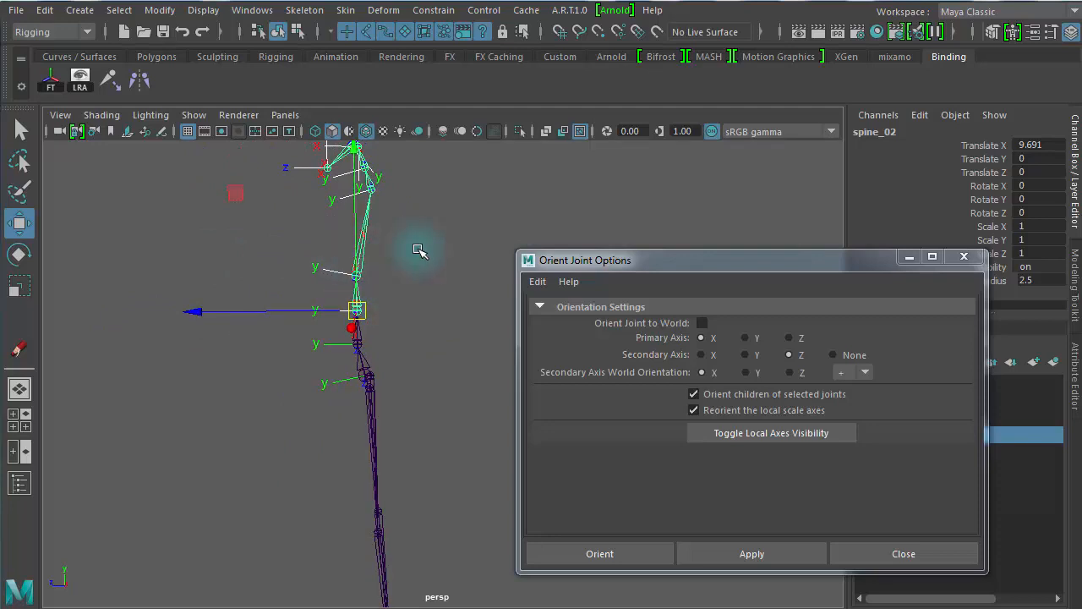
key("e")
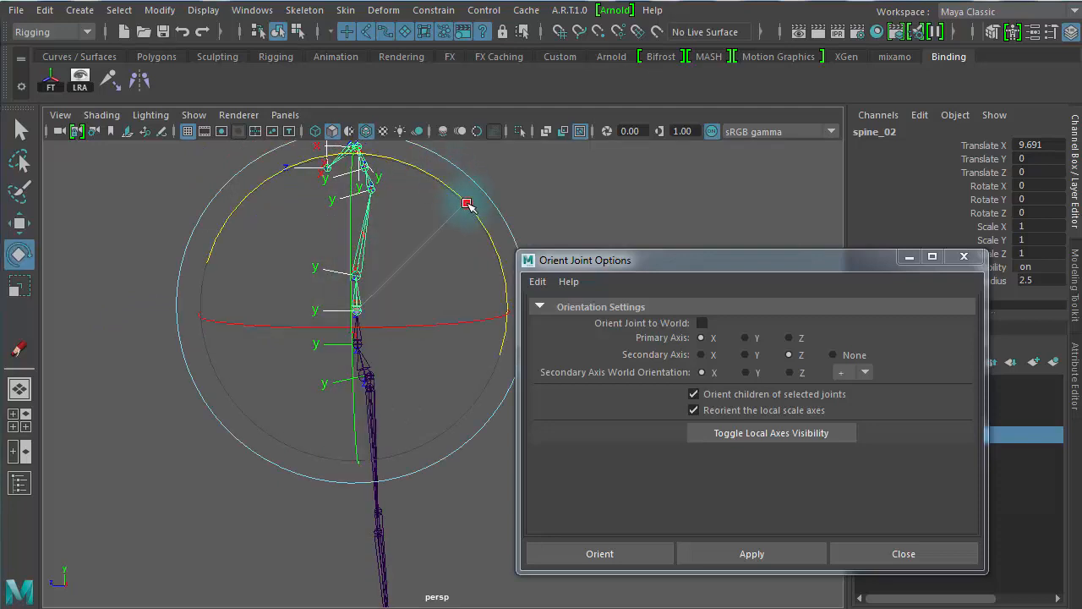
left_click_drag(467, 203, 295, 175)
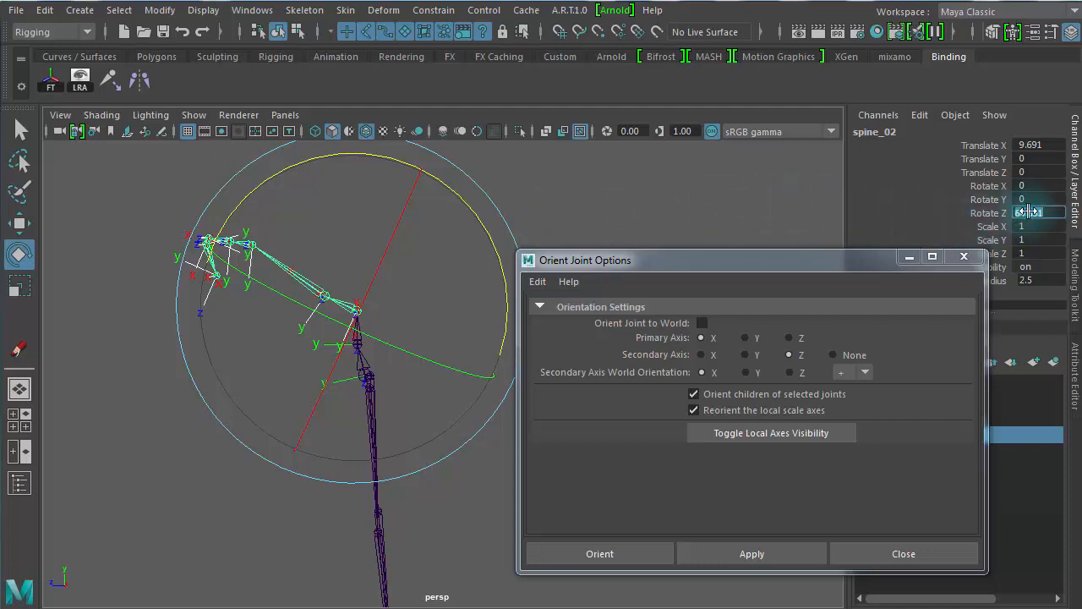
type("0")
key("Return")
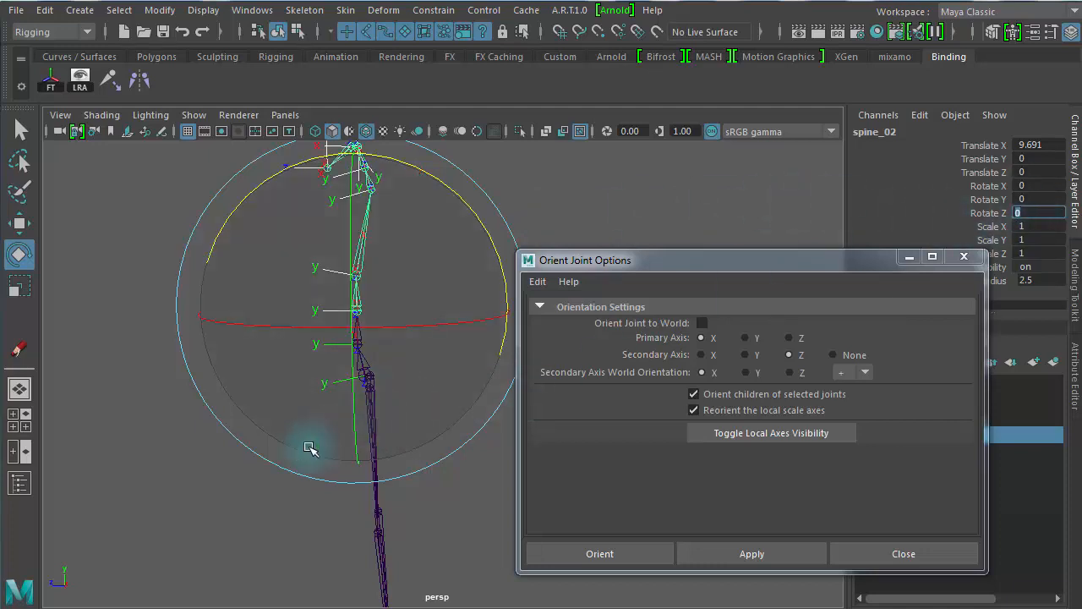
left_click(292, 469)
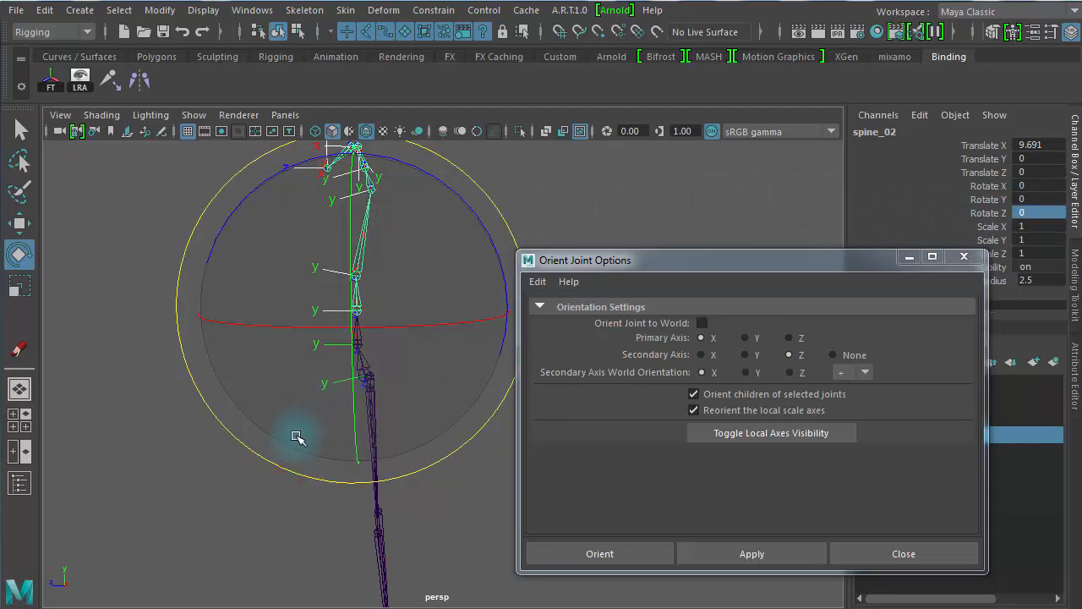
left_click(176, 450)
- Select the jaw_end joint at the tip of the jaw
mouse_move(281, 233)
left_mouse_down("alt")
mouse_move(348, 225)
mouse_move(414, 238)
mouse_move(426, 435)
mouse_move(248, 373)
mouse_move(420, 350)
mouse_move(411, 316)
mouse_move(450, 325)
left_mouse_up("alt")
right_click_drag(379, 322, 676, 323, "alt")
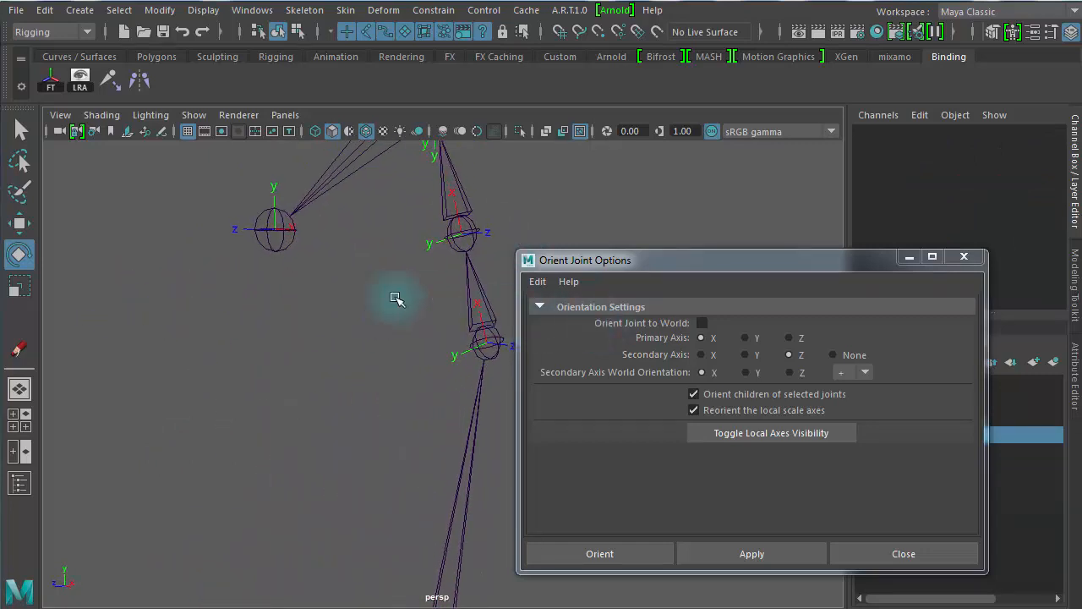
middle_click_drag(380, 299, 358, 375, "alt")
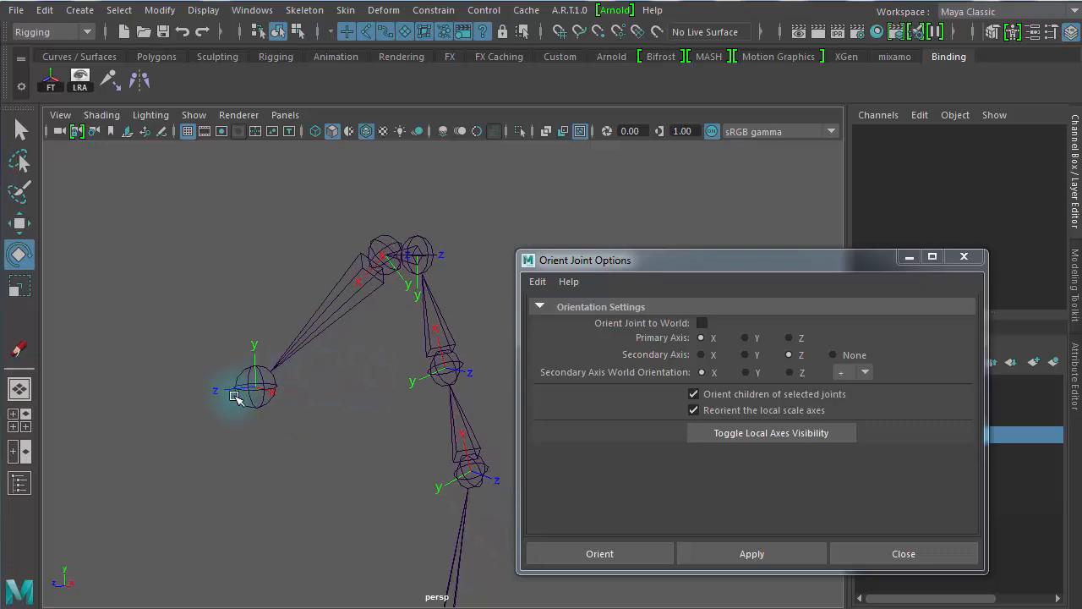
left_click(241, 412)
middle_click_drag(302, 449, 245, 471, "alt")
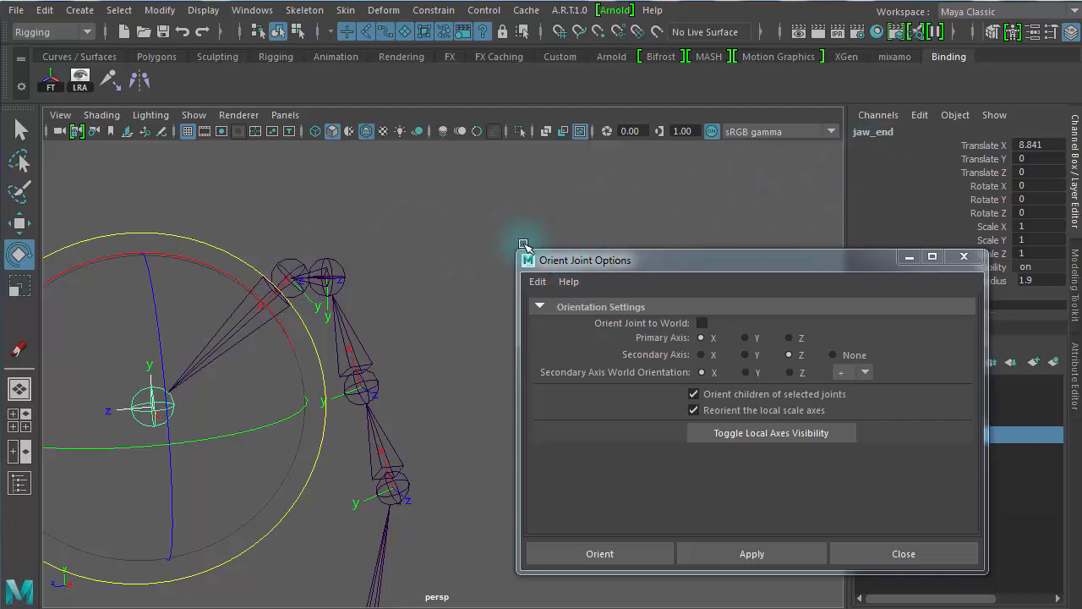
- Try orienting jaw_end to the world axes with Orient Joint to World, and close the options
left_click_drag(640, 261, 609, 152)
left_click(668, 217)
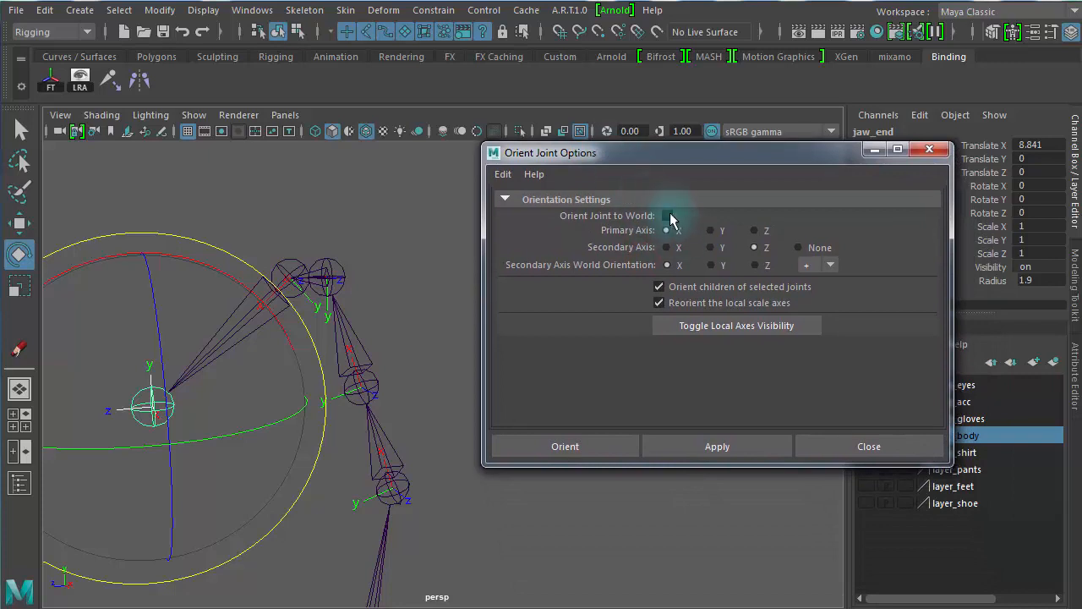
left_click(715, 446)
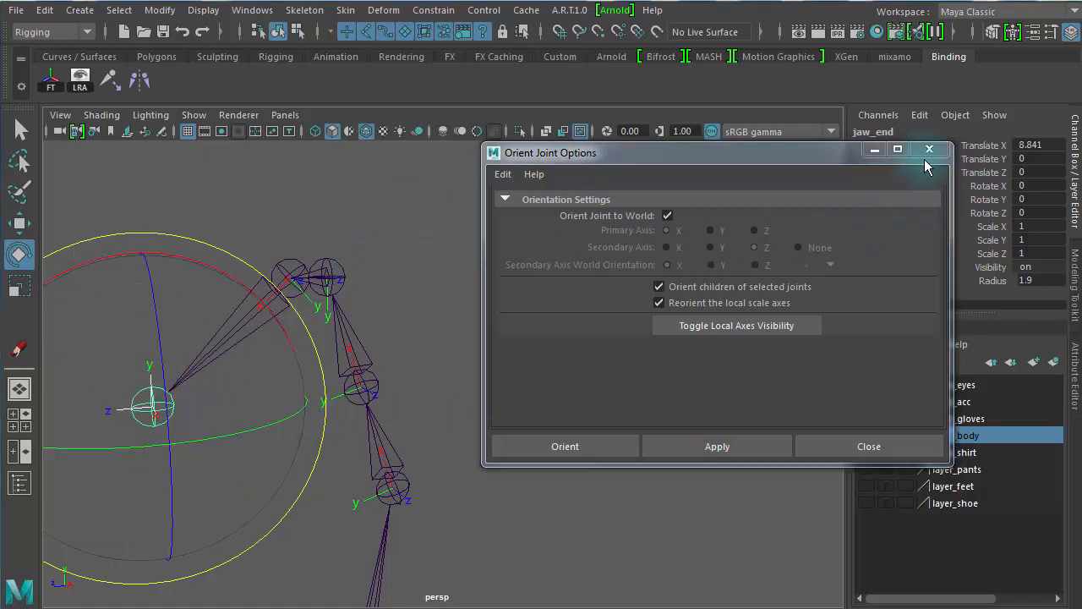
left_click(933, 151)
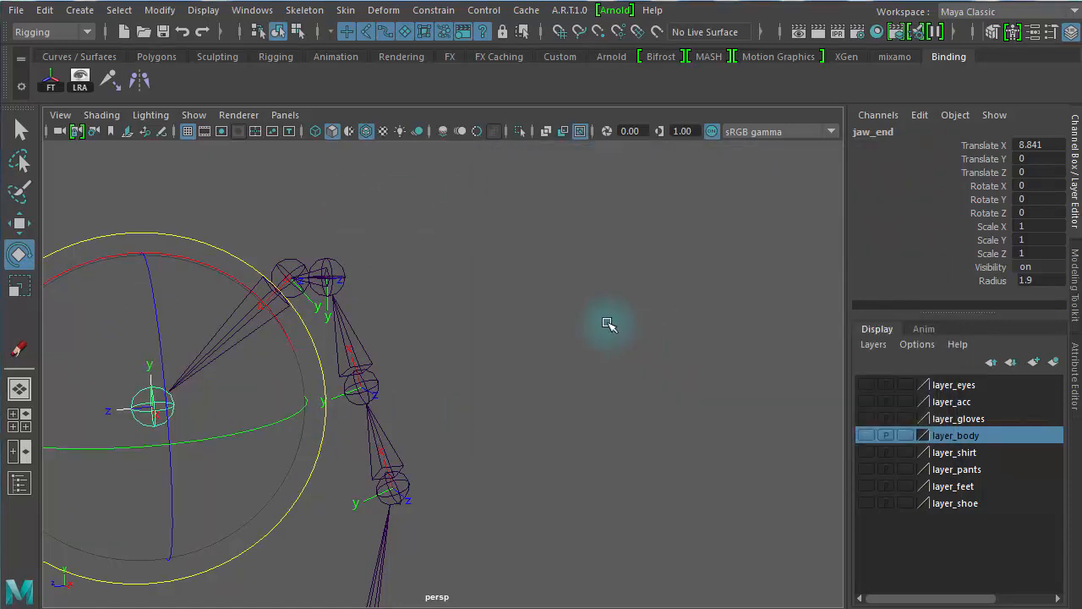
- Set jaw_end's Joint Orient to 0 on all three axes and clear the selection
key("ctrl+a")
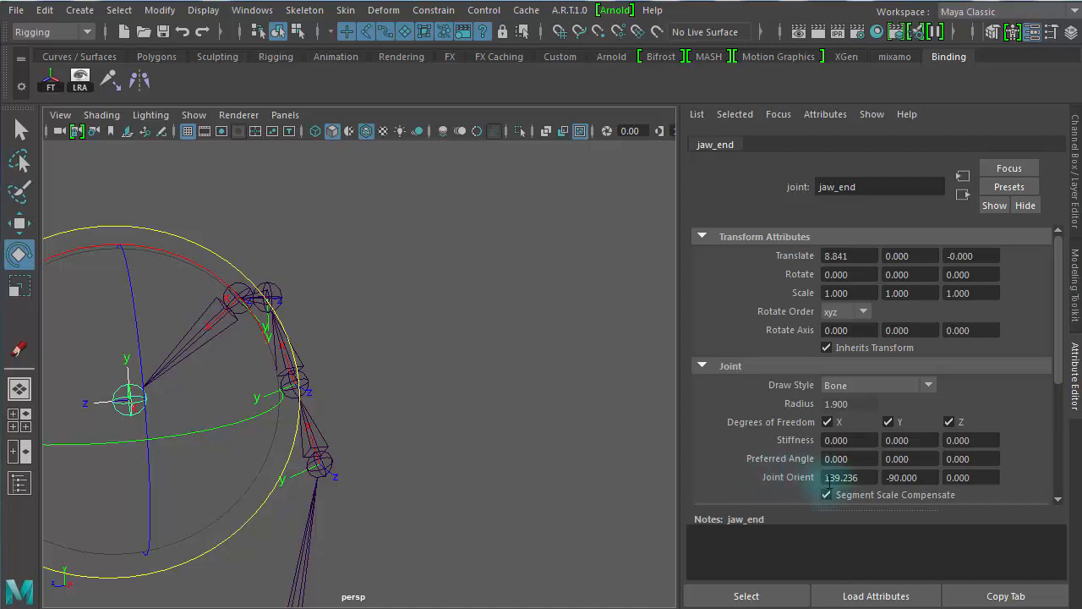
left_click_drag(866, 478, 810, 478)
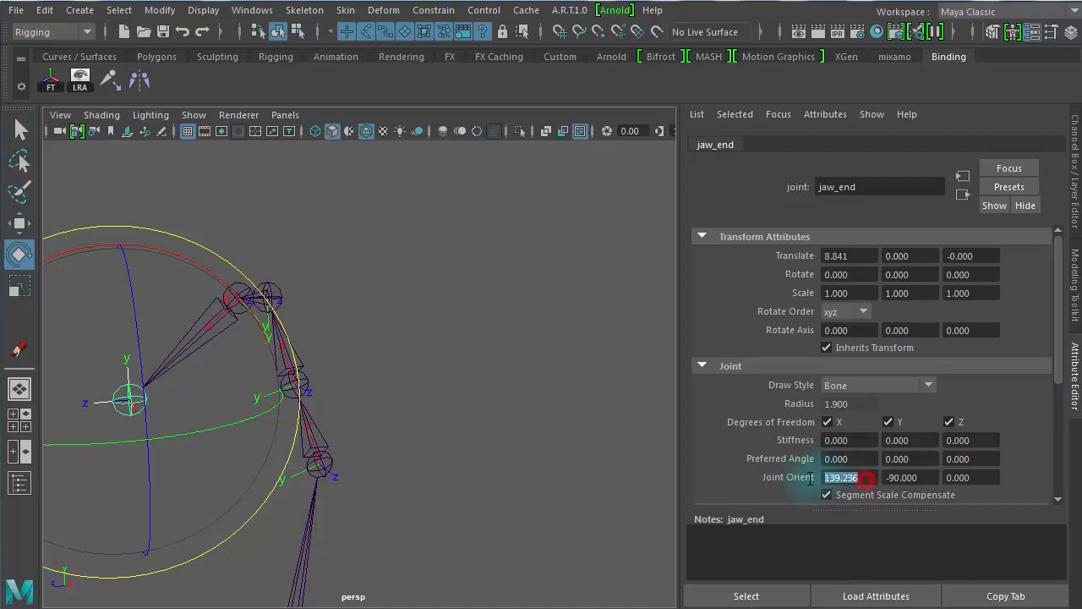
type("0")
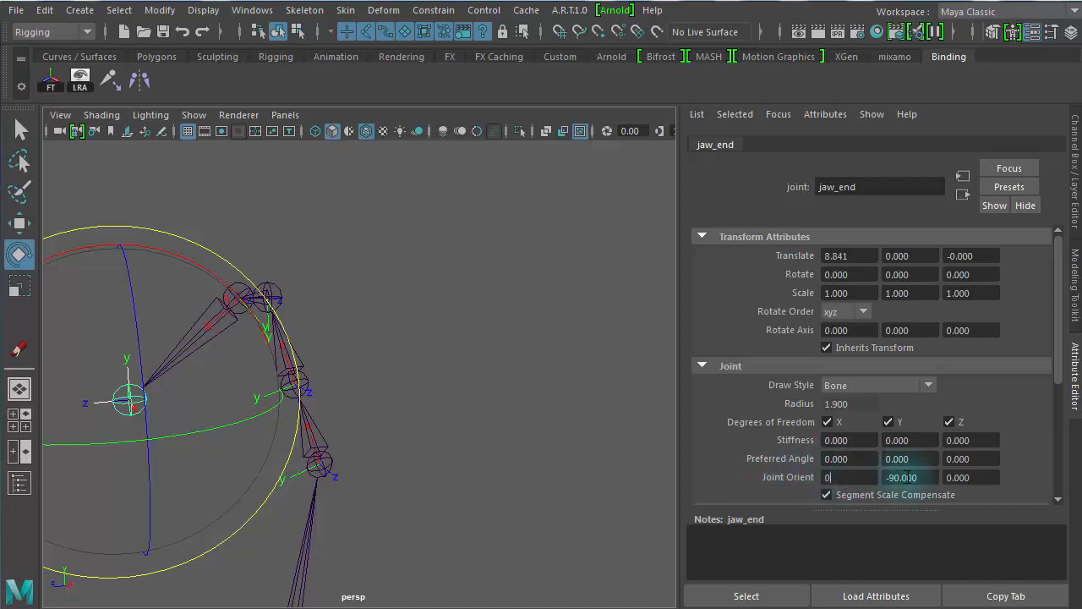
left_click_drag(926, 476, 829, 473)
type("0")
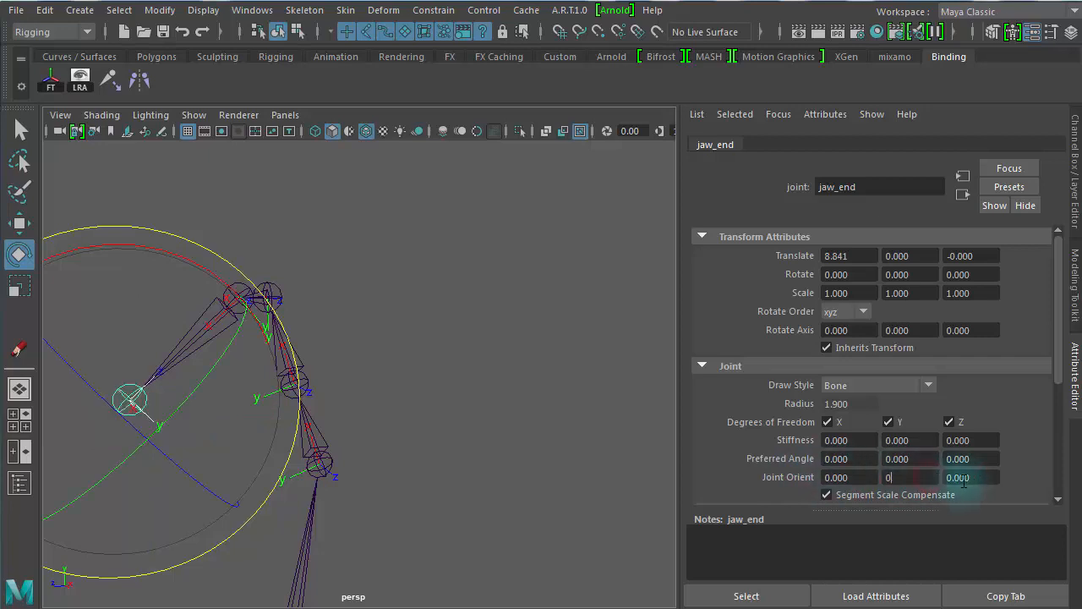
left_click_drag(991, 482, 898, 483)
type("0")
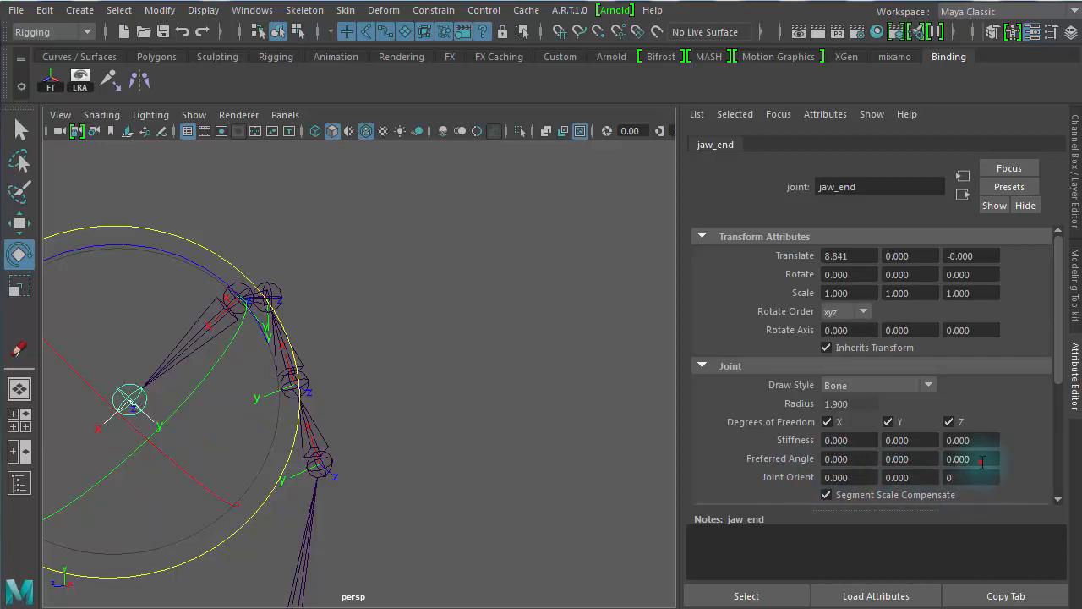
left_click(471, 298)
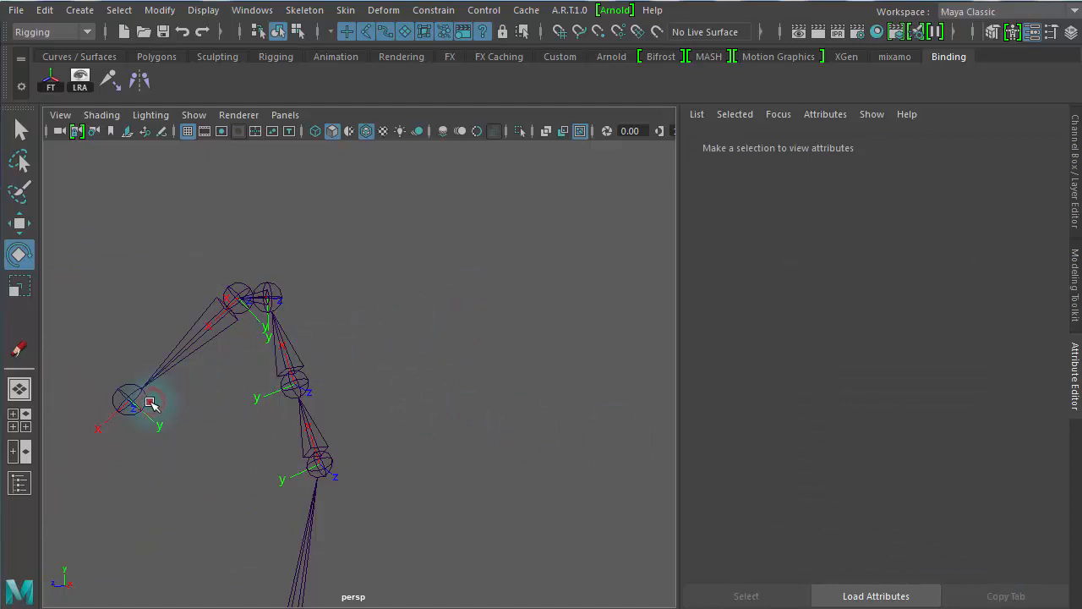
left_click(150, 402)
left_click(455, 323)
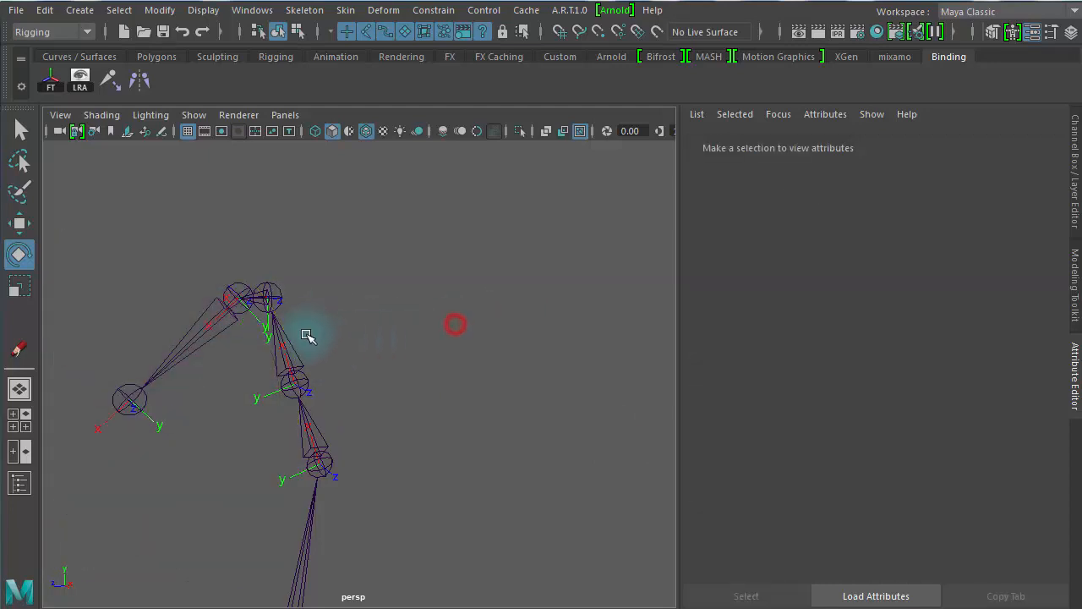
left_click_drag(307, 336, 414, 292, "alt")
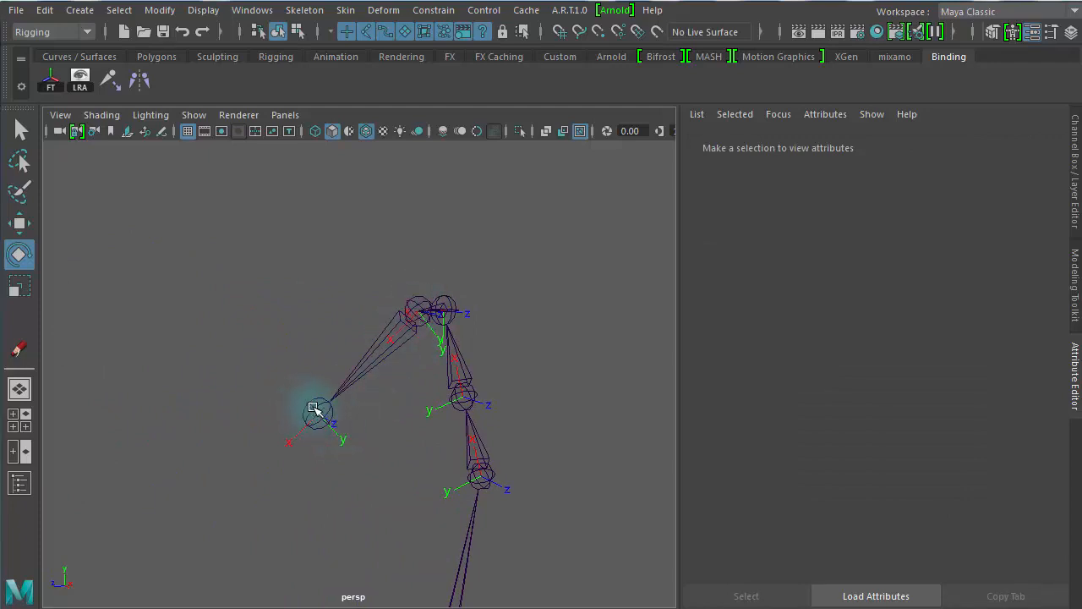
left_click_drag(506, 414, 170, 330, "alt")
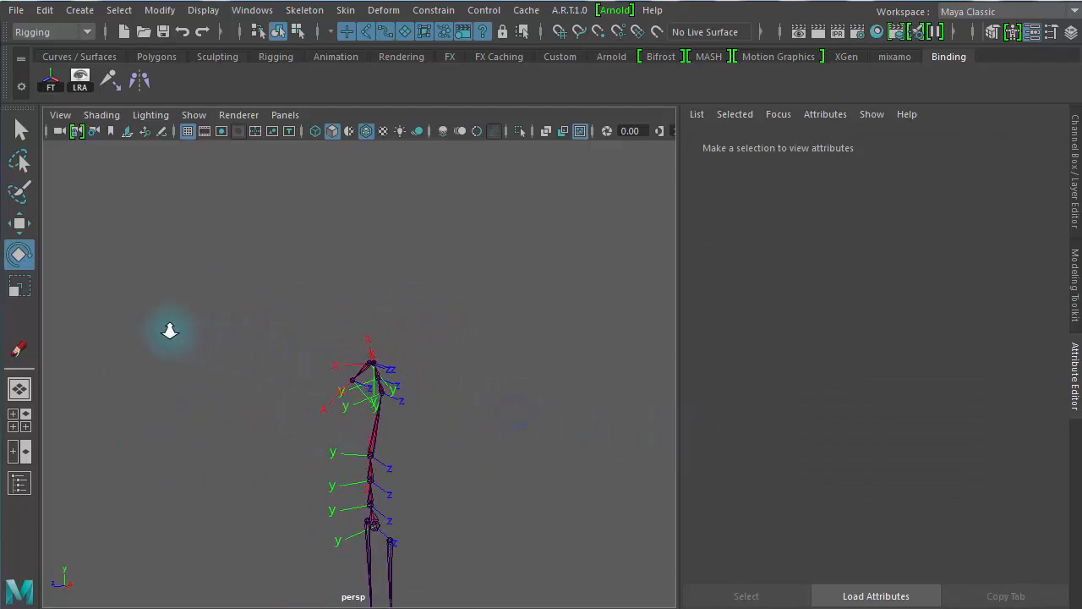
- Select the pelvis joint with the Move tool, check its translation values in the Channel Box, and clear the selection
left_click_drag(432, 380, 628, 299, "alt")
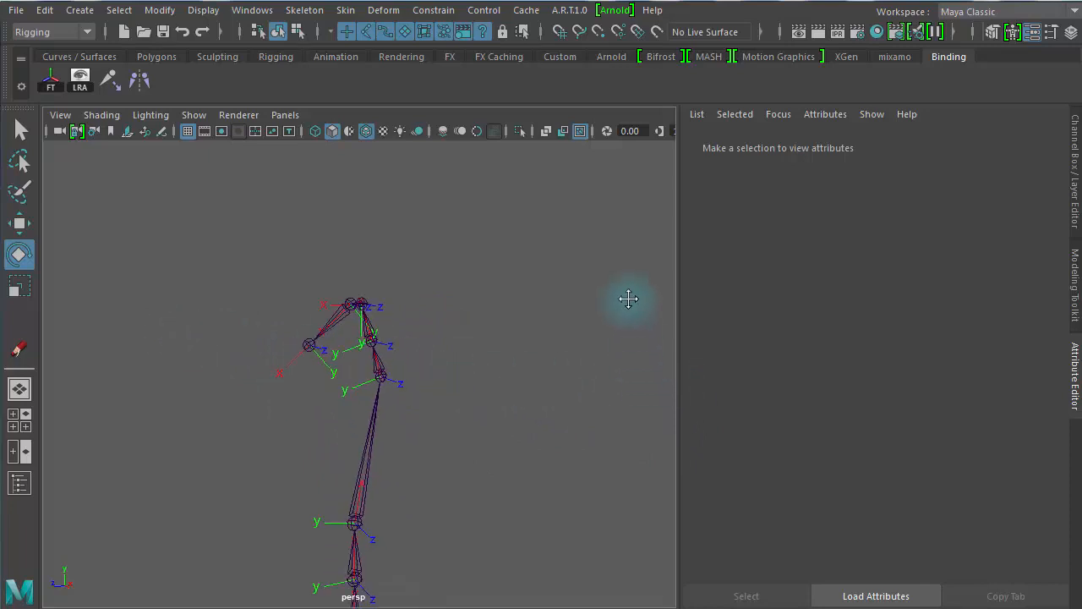
middle_click_drag(629, 298, 625, 137, "alt")
right_click_drag(515, 217, 727, 227, "alt")
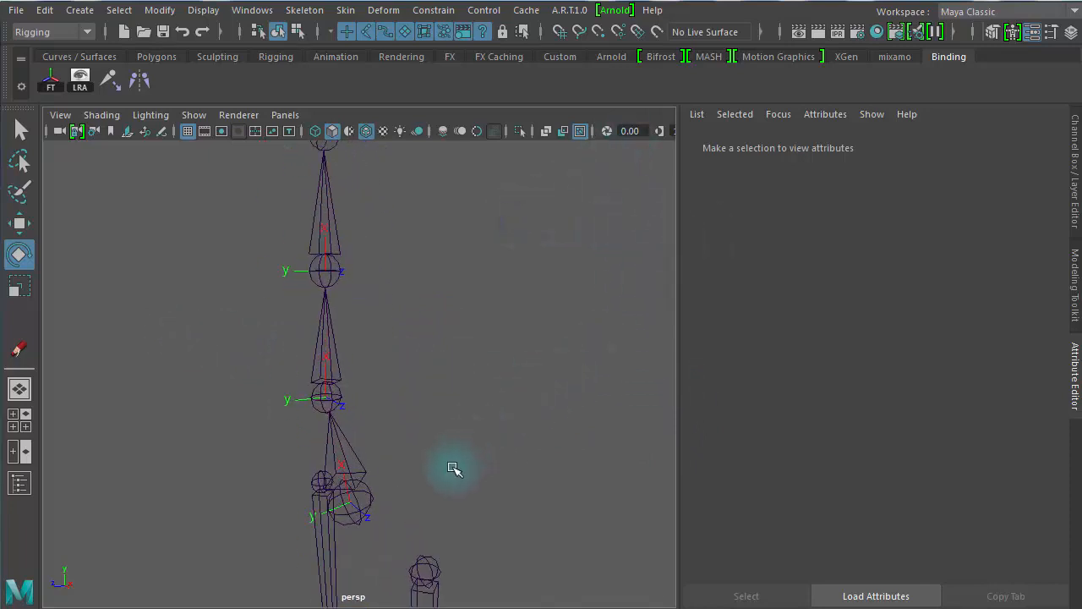
left_click(360, 487)
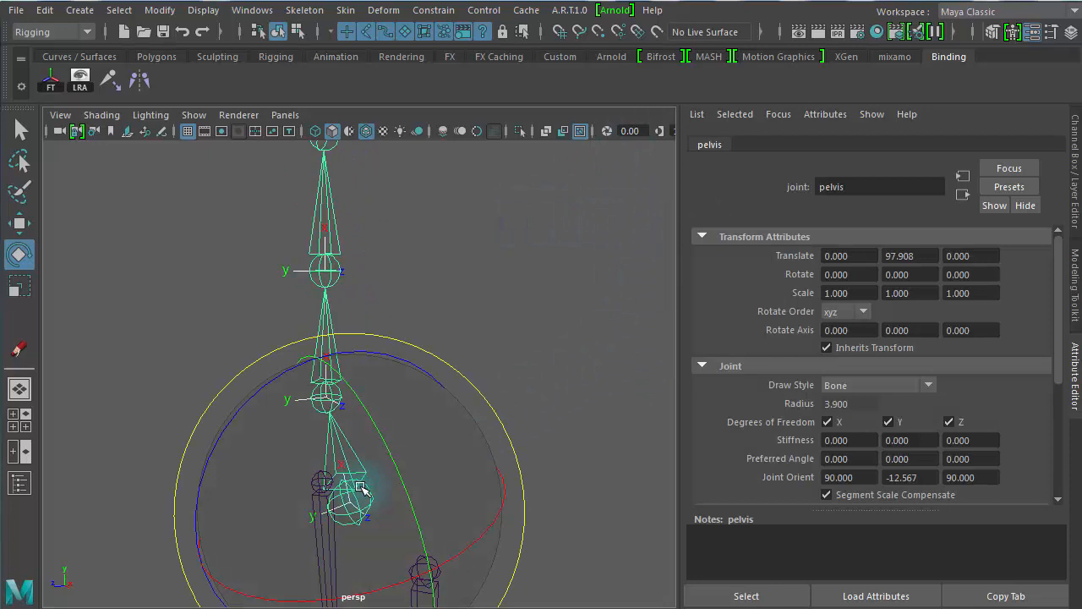
key("w")
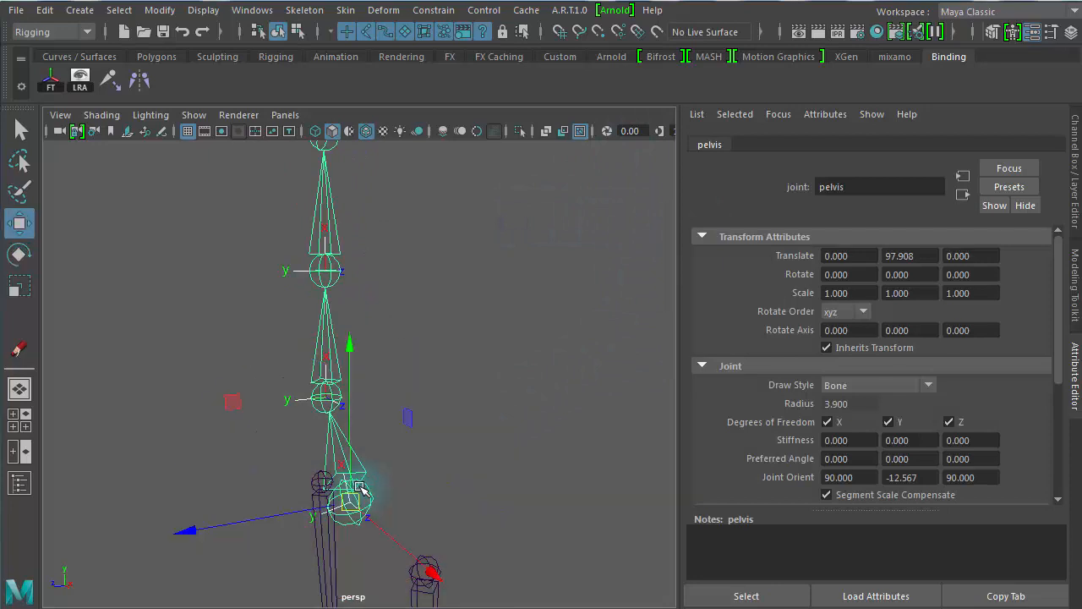
left_click(1077, 153)
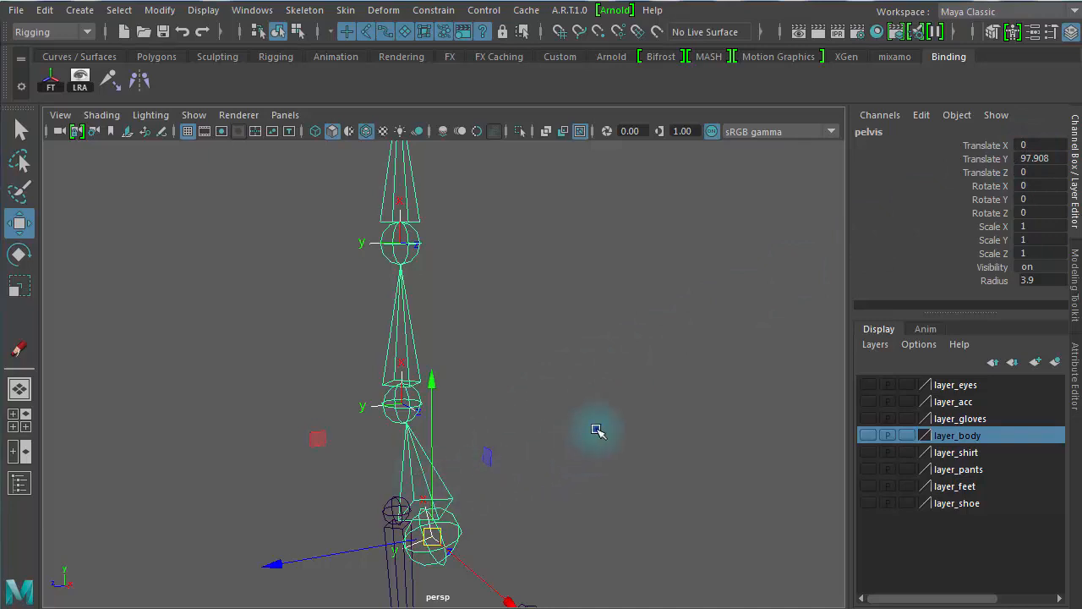
left_click_drag(596, 429, 575, 350, "alt")
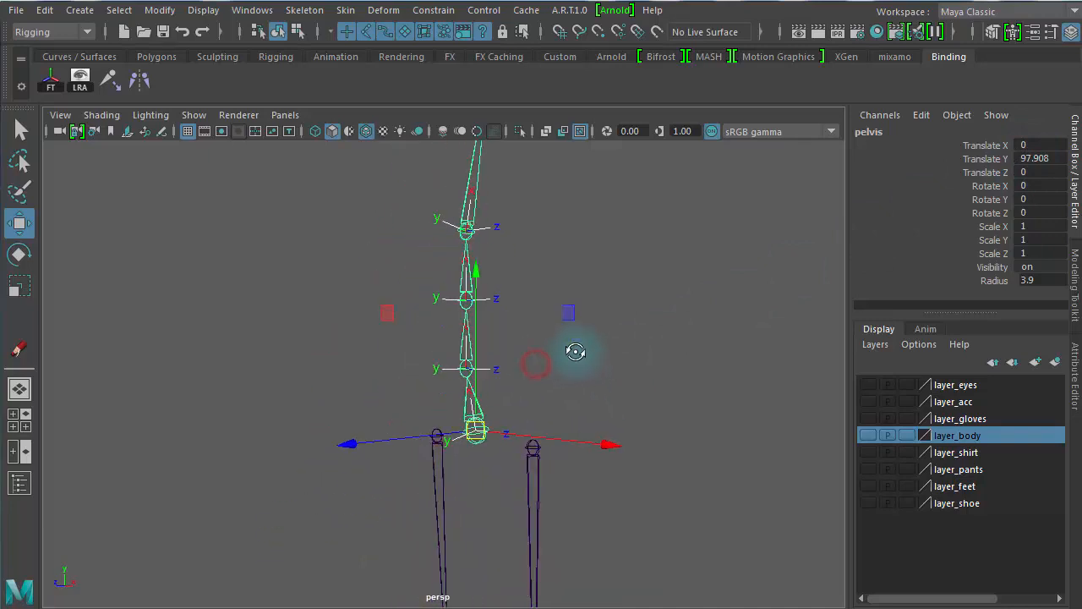
left_click(668, 500)
- Compare the translation values of the left and right thigh joints by selecting each in turn
left_click_drag(516, 473, 560, 471)
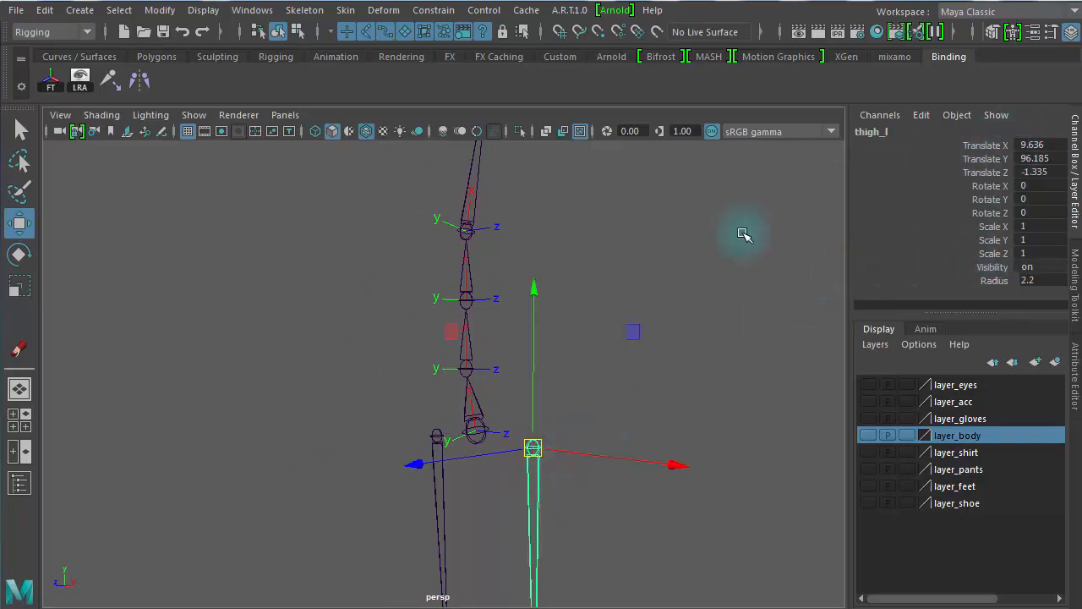
left_click_drag(744, 234, 755, 266, "alt")
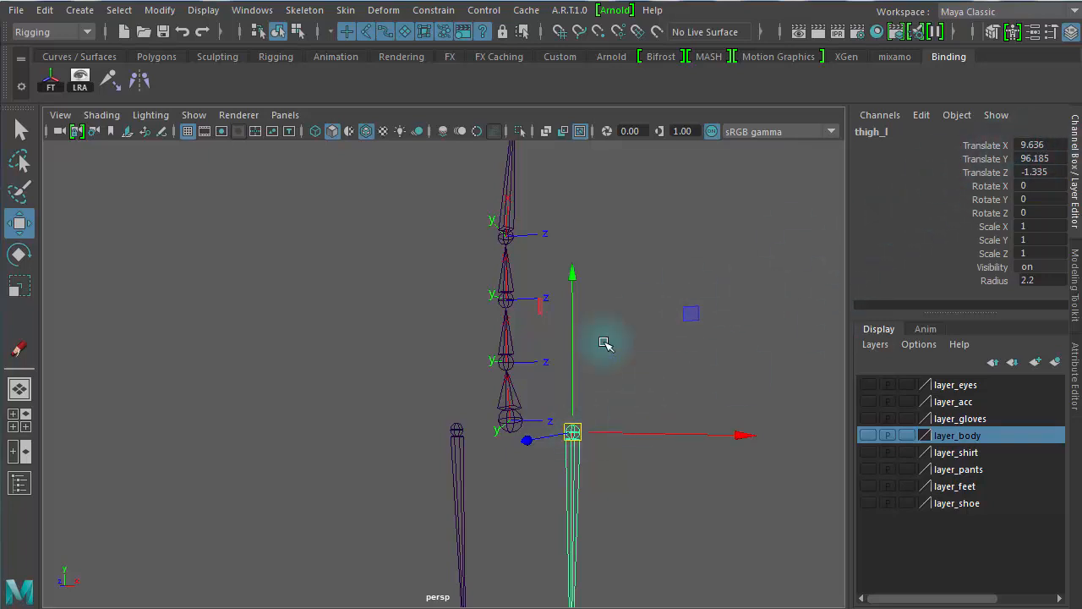
left_click(446, 461)
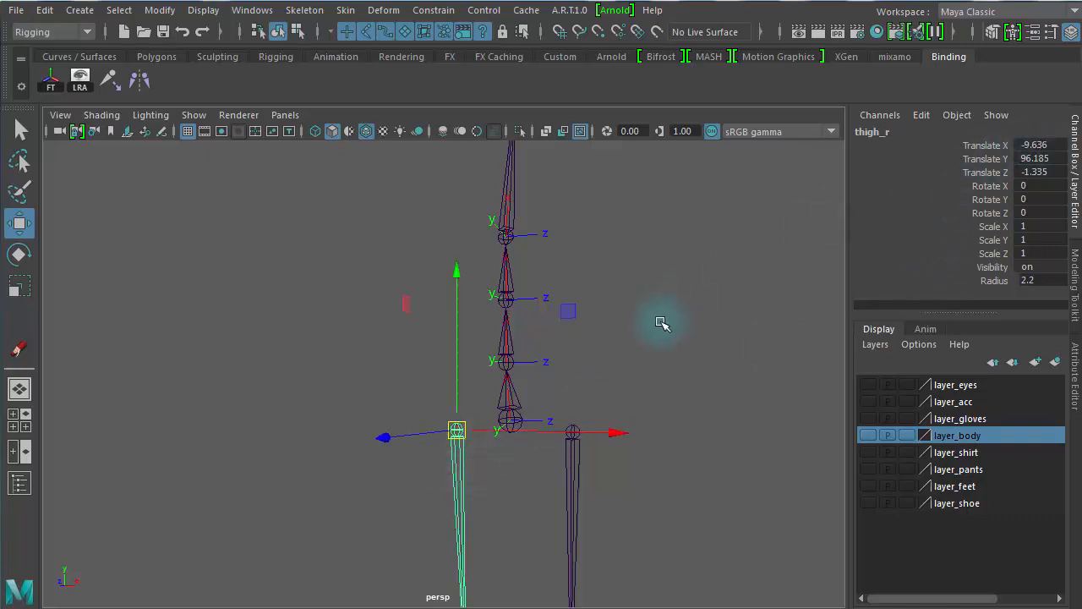
left_click(683, 355)
left_click(565, 429)
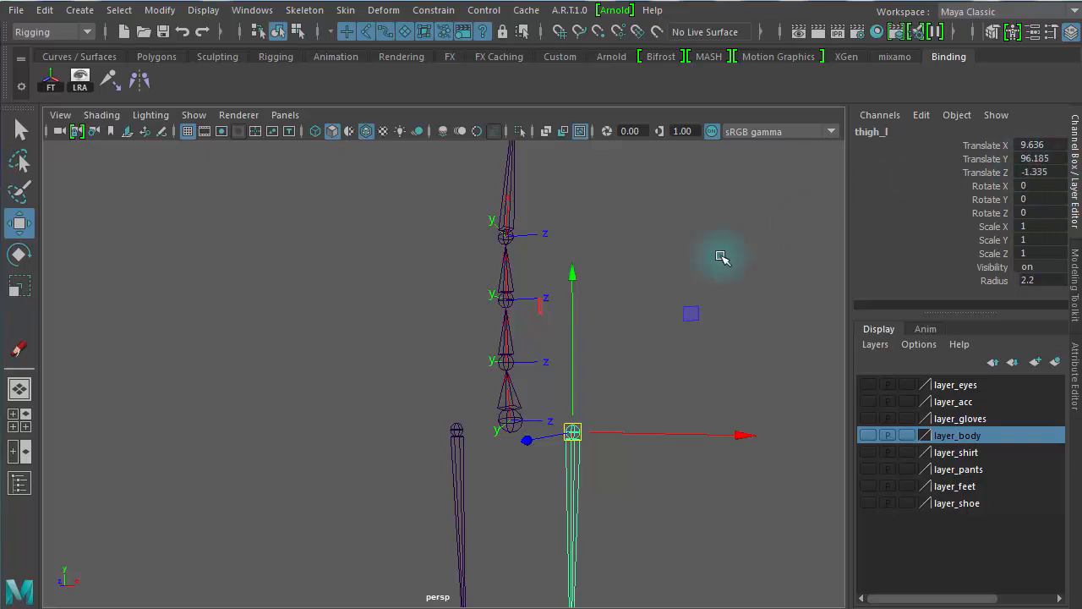
- Examine the left leg chain from the side with thigh_l selected, and clear the selection
left_click_drag(629, 316, 363, 443, "alt")
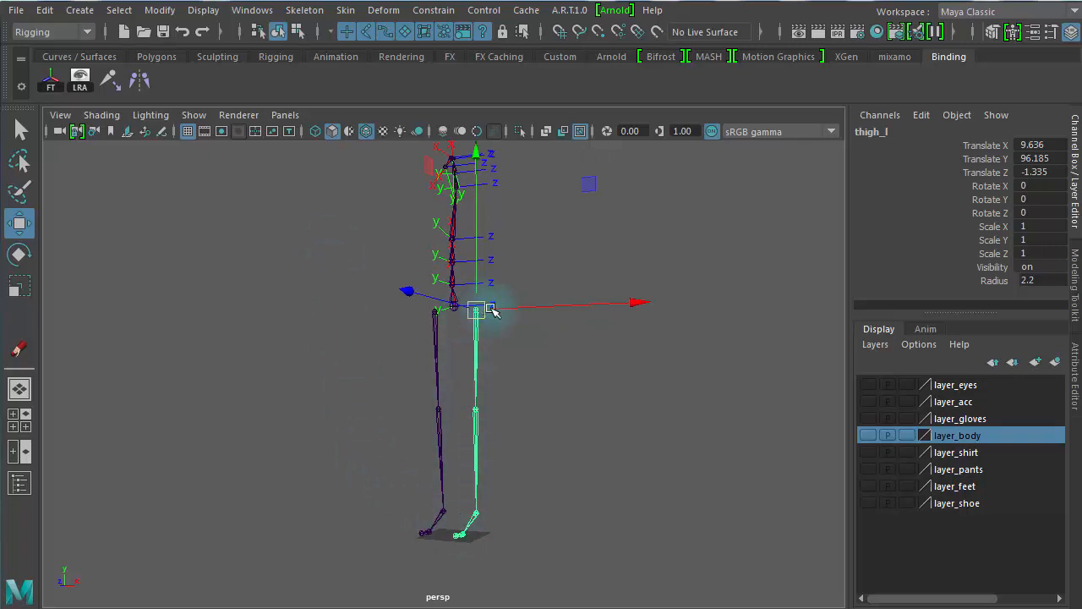
left_click(640, 351)
left_click_drag(515, 361, 356, 367, "alt")
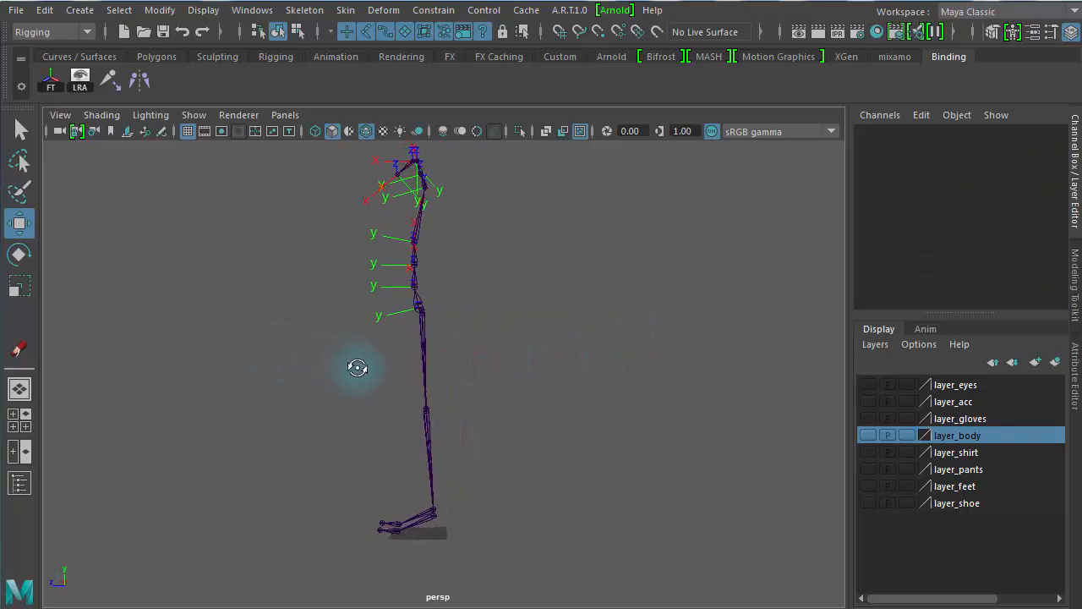
left_click(423, 343)
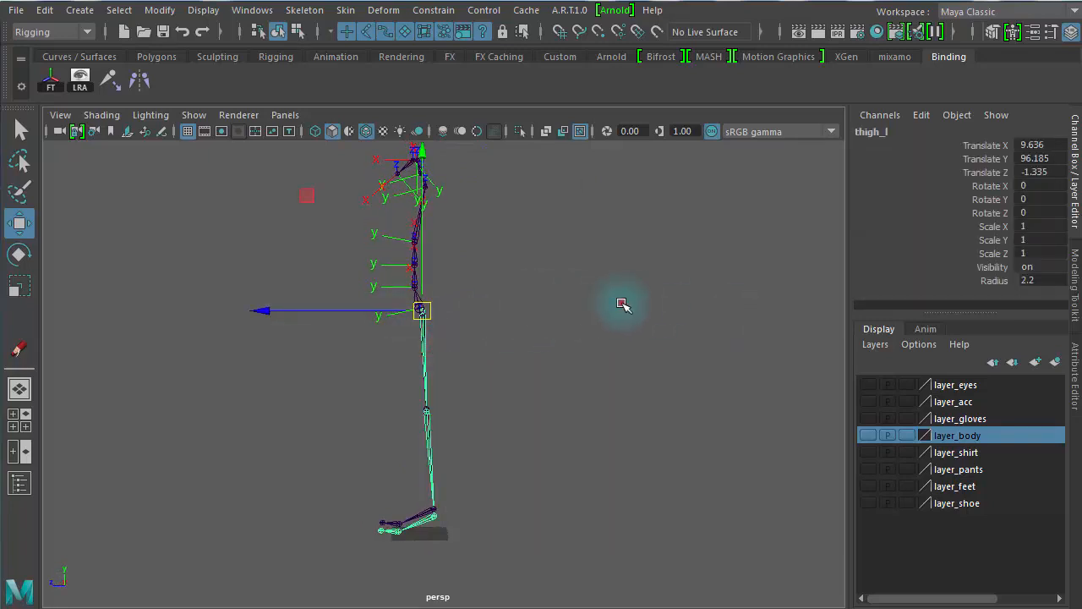
left_click(622, 304)
left_click_drag(500, 314, 631, 312, "alt")
right_click_drag(520, 319, 842, 352, "alt")
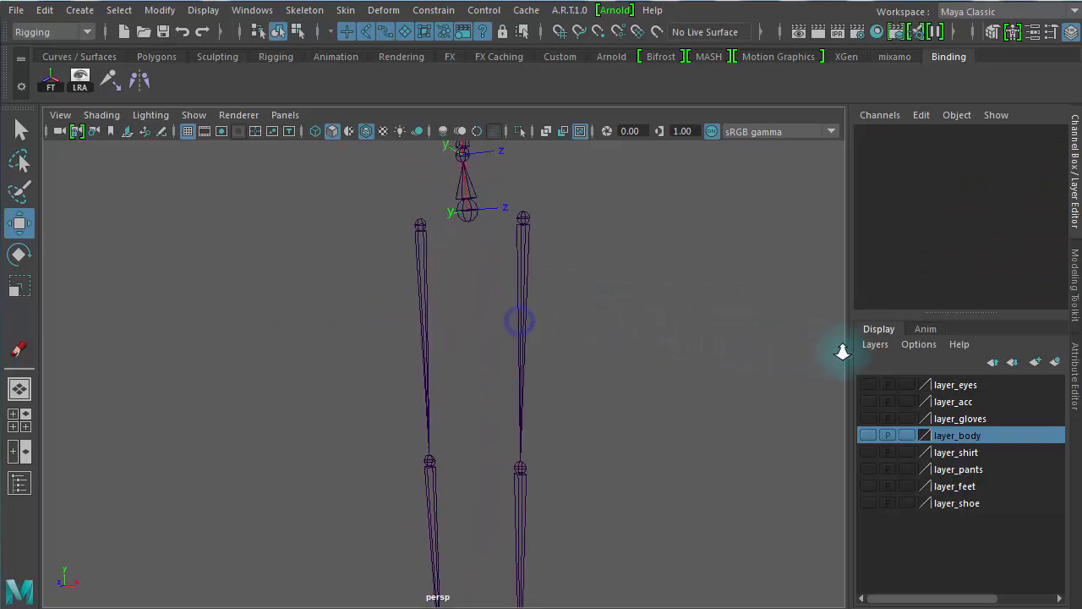
- Select thigh_l and examine its translation values against the world axes and the direction of the thigh bone
left_click(529, 244)
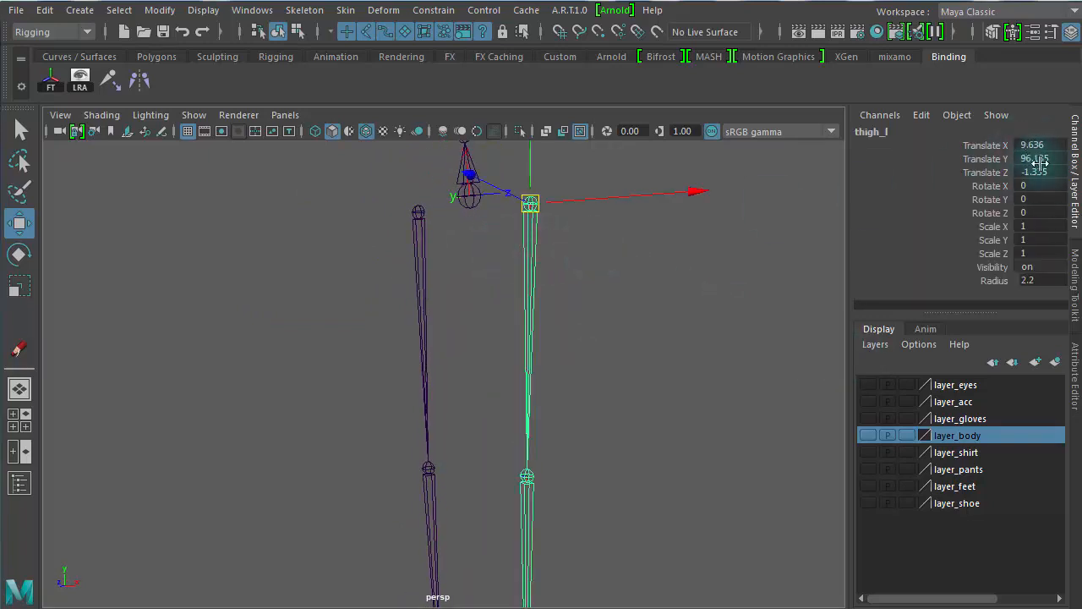
left_click_drag(692, 277, 475, 269, "alt")
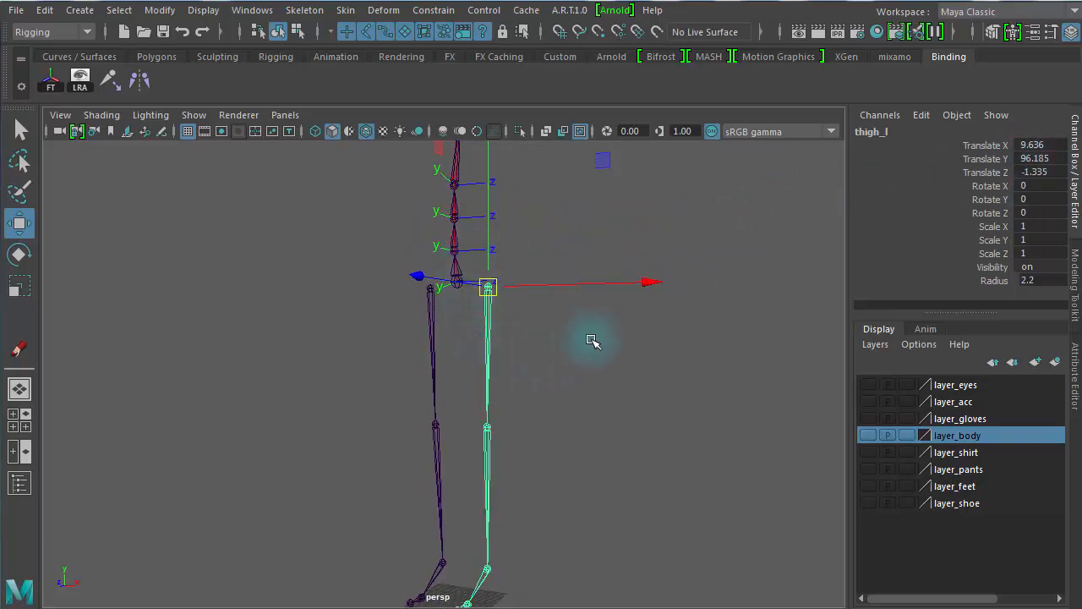
left_click_drag(570, 344, 525, 347, "alt")
right_click_drag(471, 338, 880, 387, "alt")
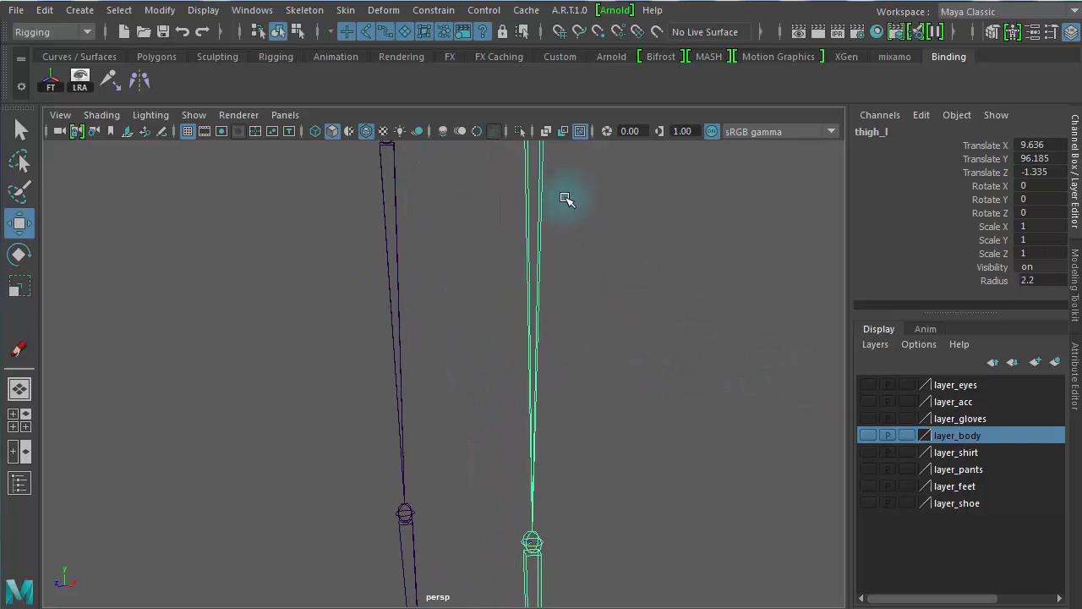
left_click_drag(566, 198, 546, 228, "alt")
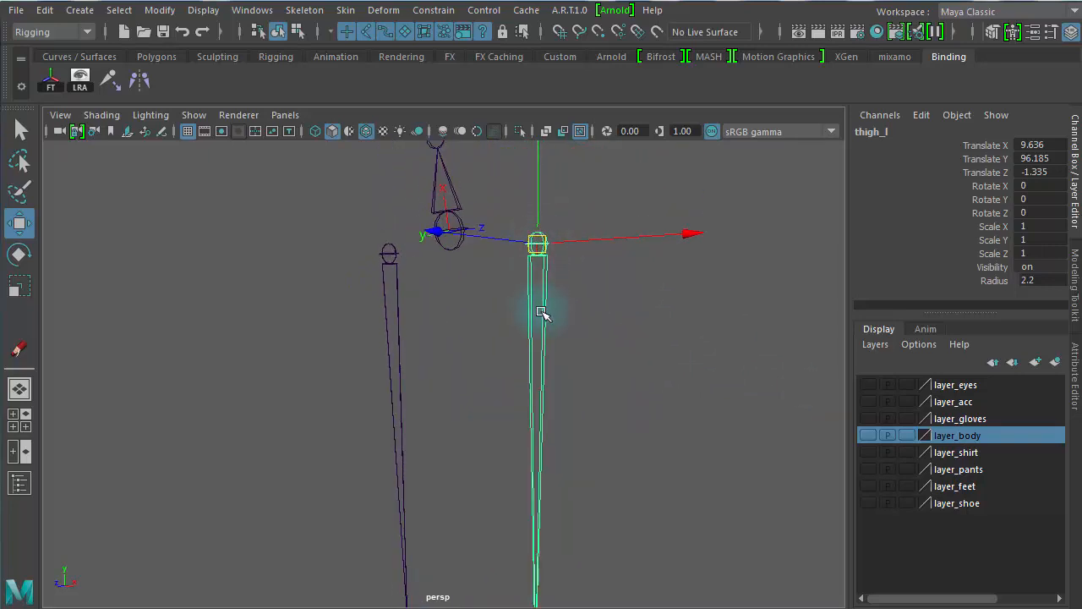
left_click_drag(578, 325, 478, 455, "alt")
left_click_drag(618, 449, 546, 383, "alt")
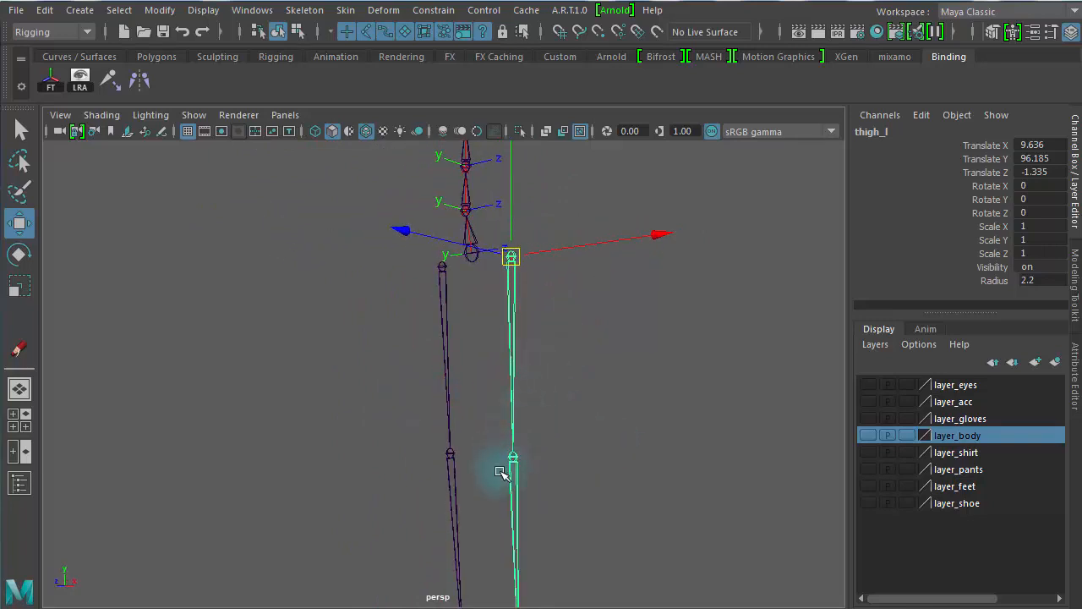
- Step down the left leg from calf_l through foot_l to ball_l, checking each joint's translation values
left_click_drag(500, 474, 550, 480)
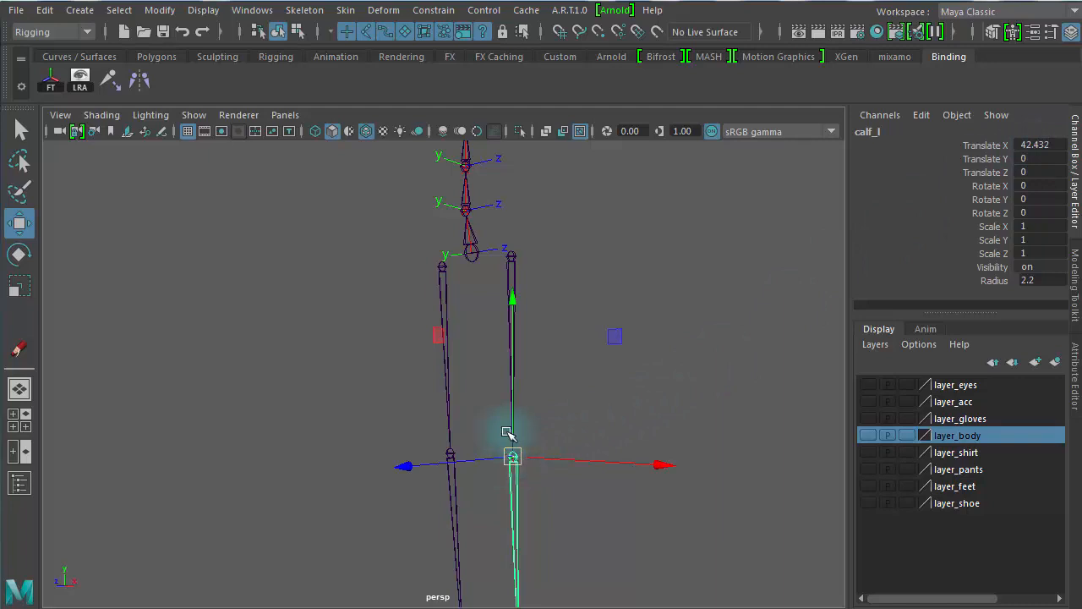
key("Down")
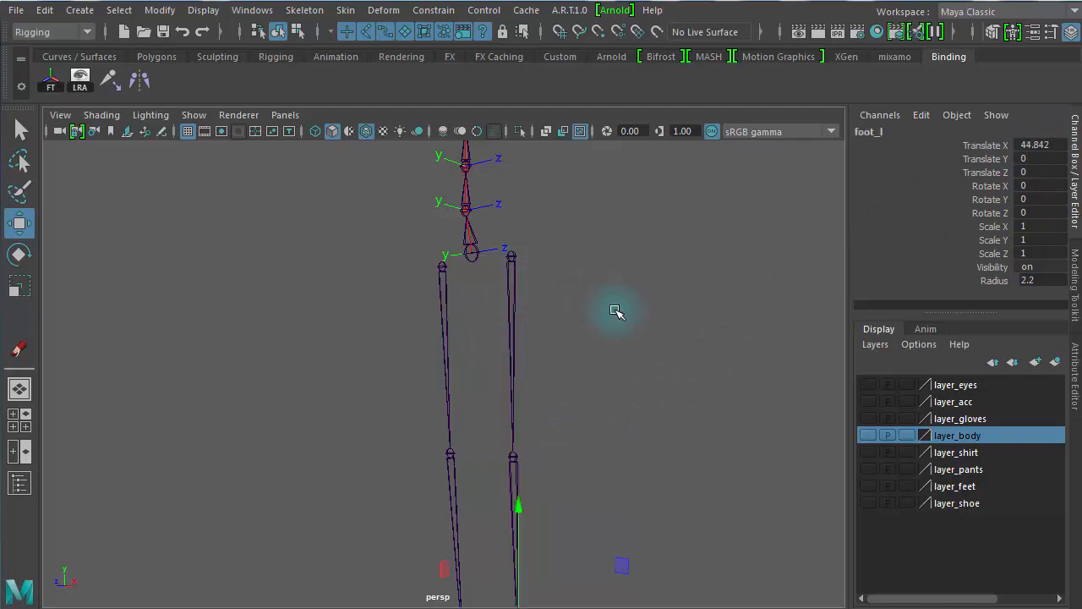
key("a")
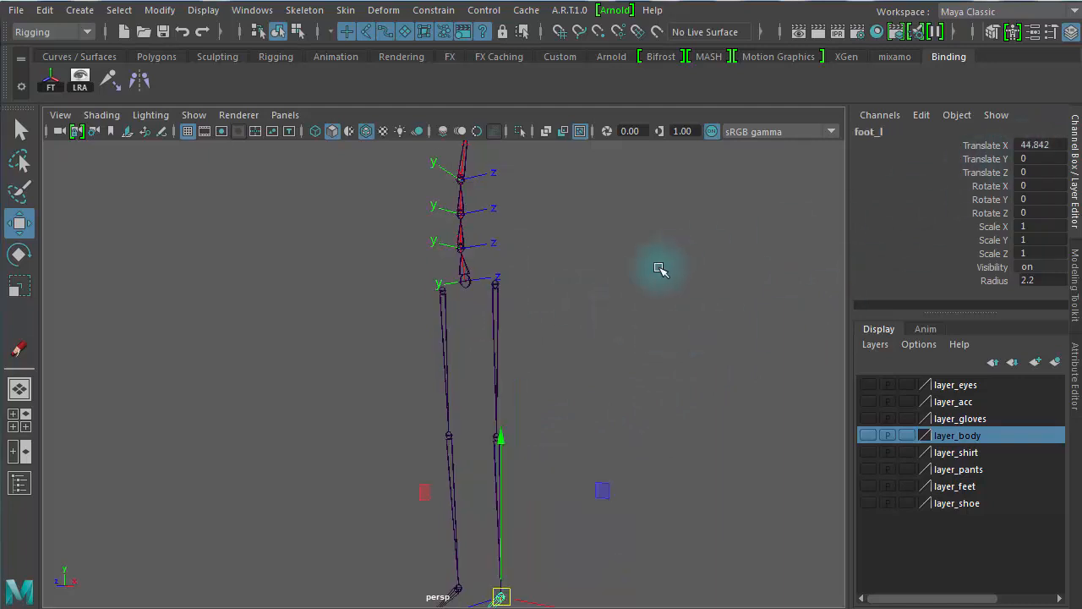
key("Down")
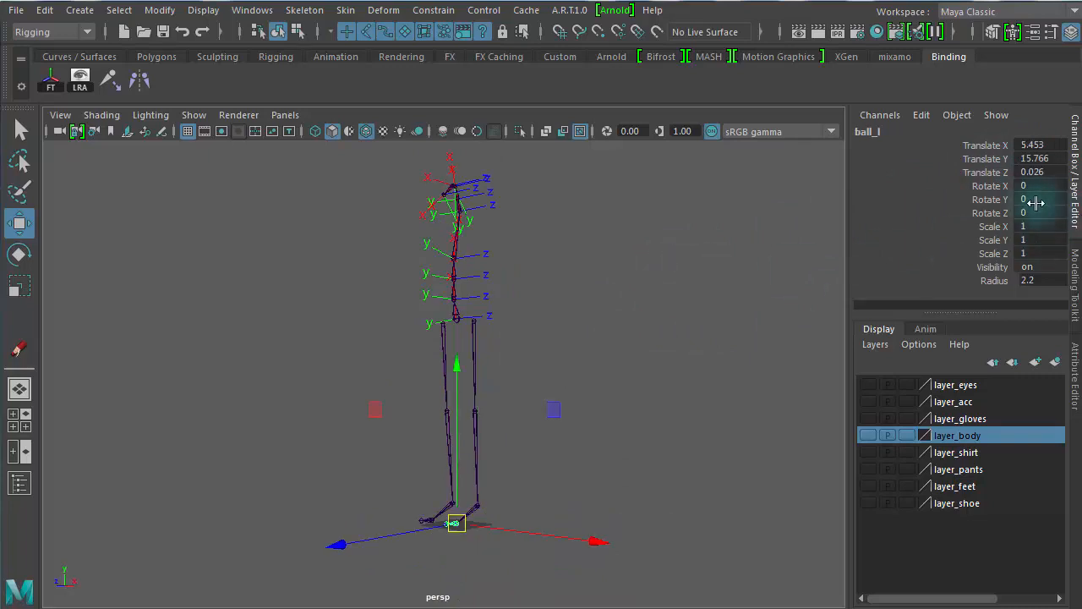
- Compare the translation values of foot_l, ball_l and ball_end on the left foot up close, and clear the selection
right_click_drag(483, 350, 800, 359, "alt")
middle_click_drag(646, 276, 597, 110, "alt")
right_click_drag(515, 220, 732, 236, "alt")
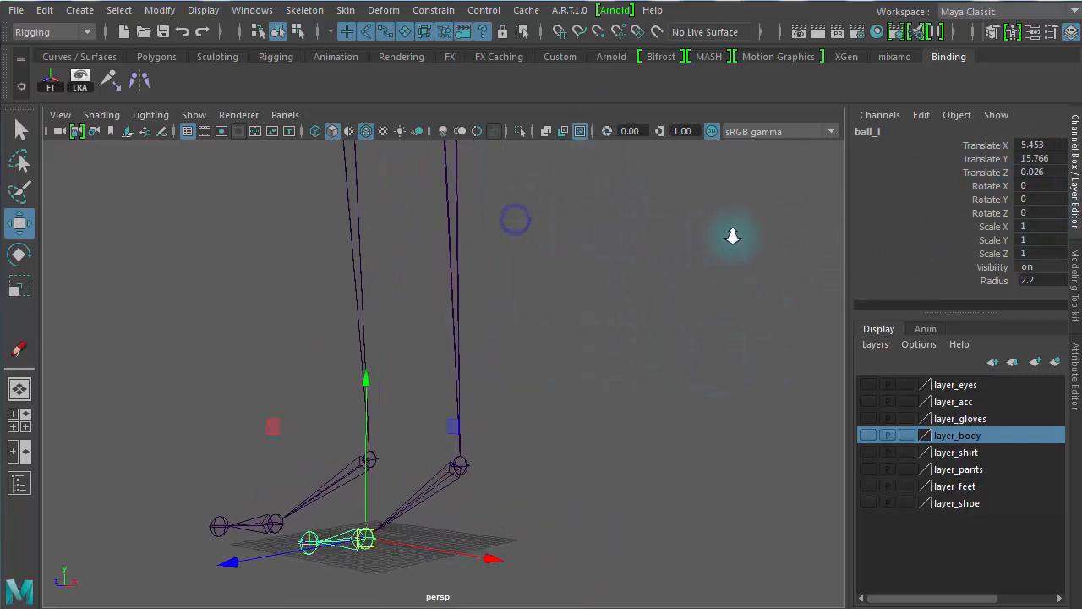
left_click_drag(733, 236, 513, 295, "alt")
left_click(424, 389)
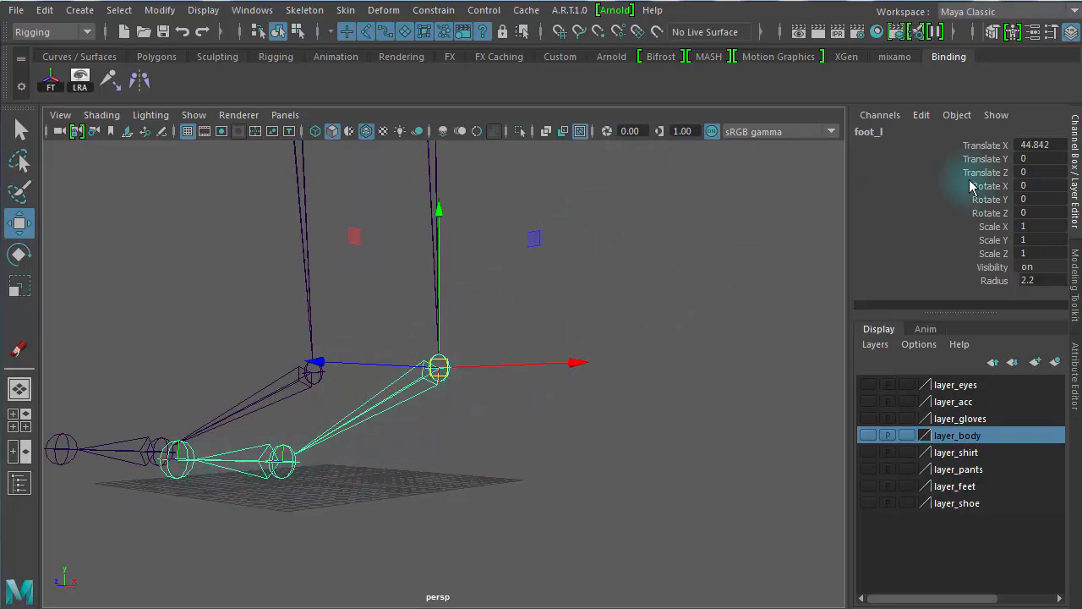
left_click(267, 445)
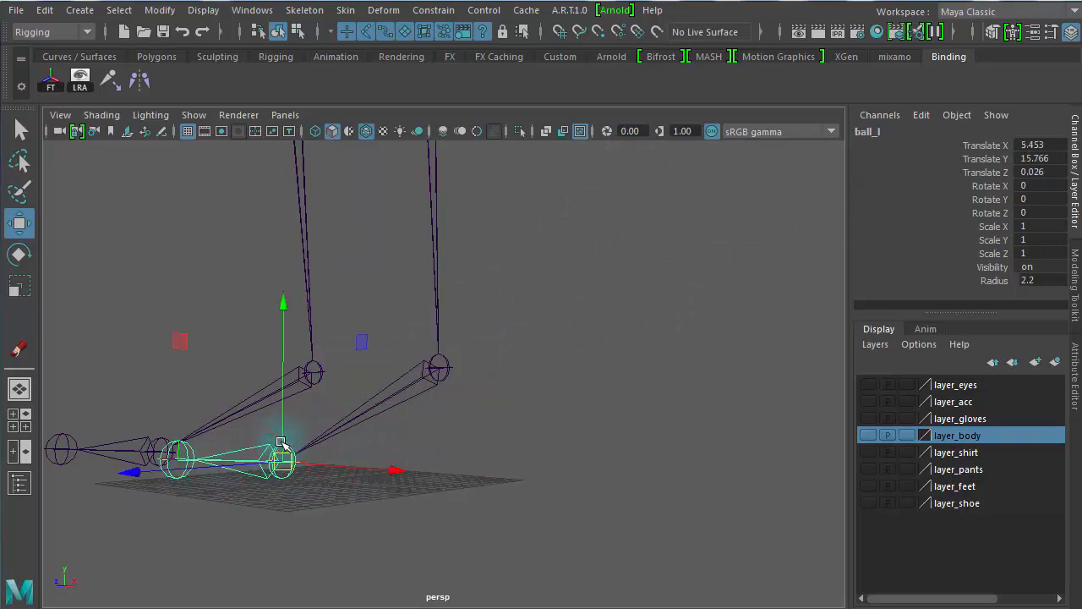
key("Down")
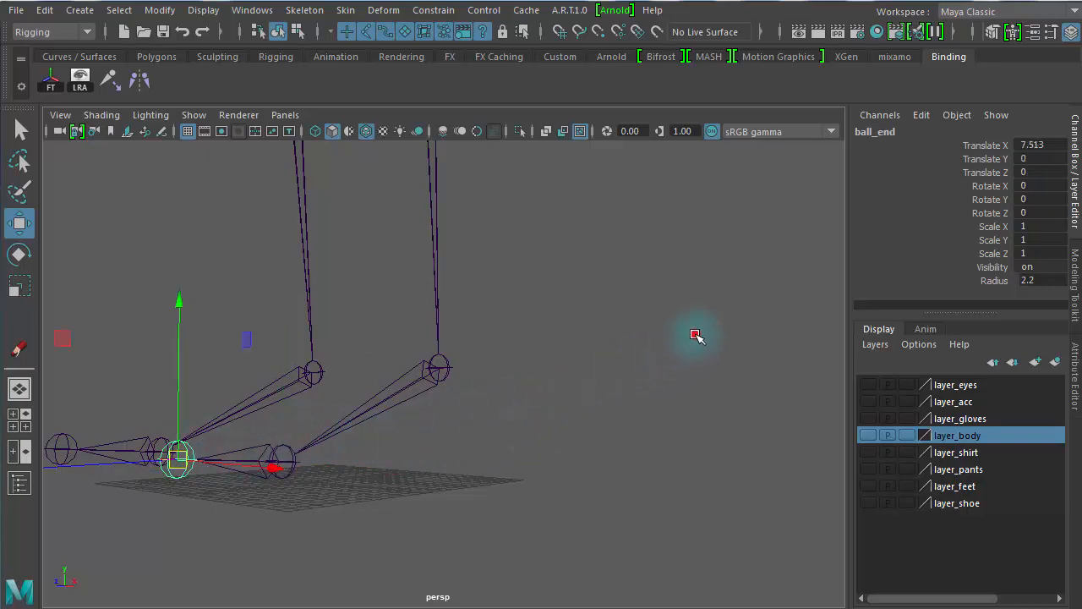
left_click(696, 333)
- Step up the spine from the pelvis through spine_01 to spine_02, checking each joint's translation values
left_click_drag(584, 309, 321, 222, "alt")
middle_click_drag(321, 222, 342, 606, "alt")
right_click_drag(452, 580, 693, 527, "alt")
middle_click_drag(693, 527, 690, 447, "alt")
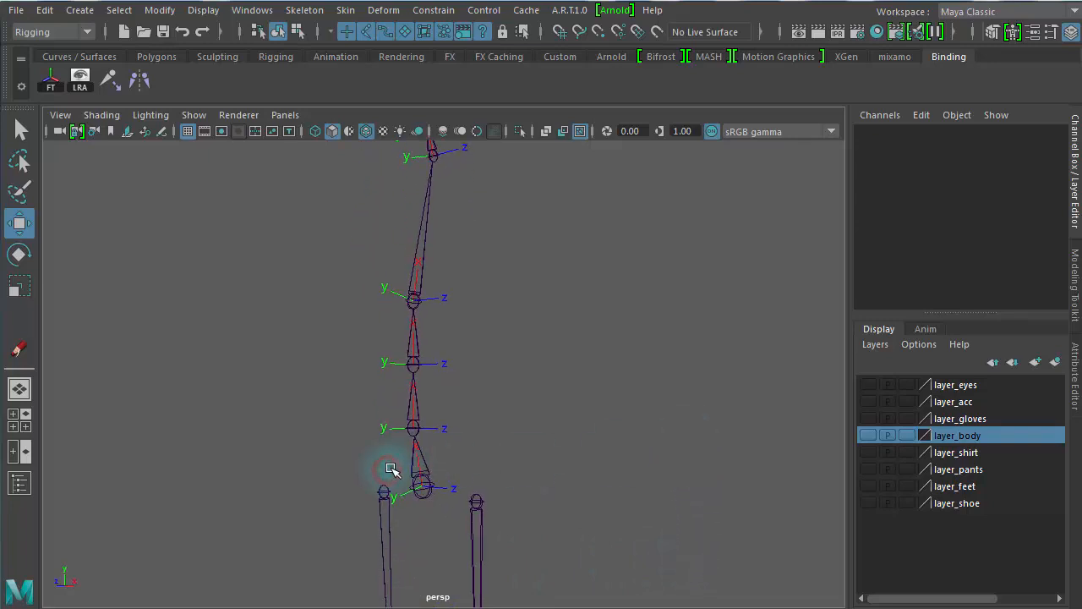
left_click_drag(390, 469, 445, 463)
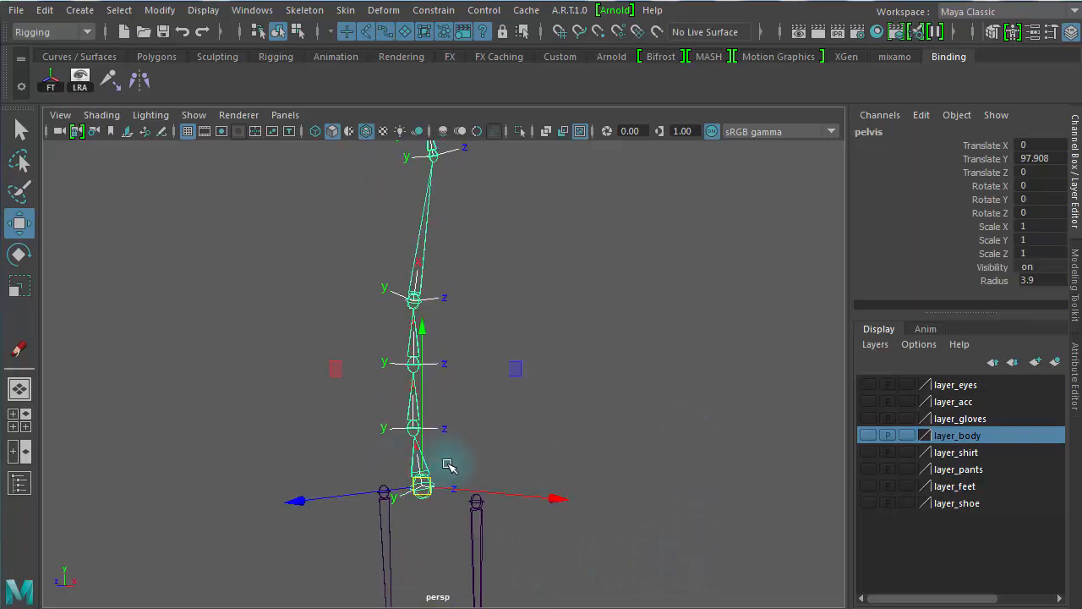
key("Down")
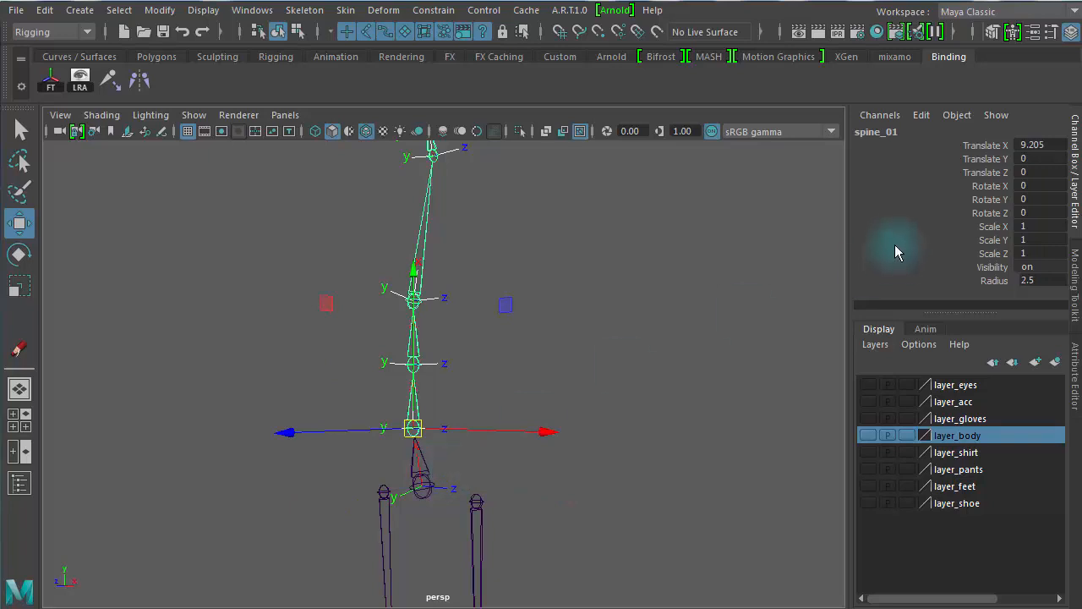
key("Down")
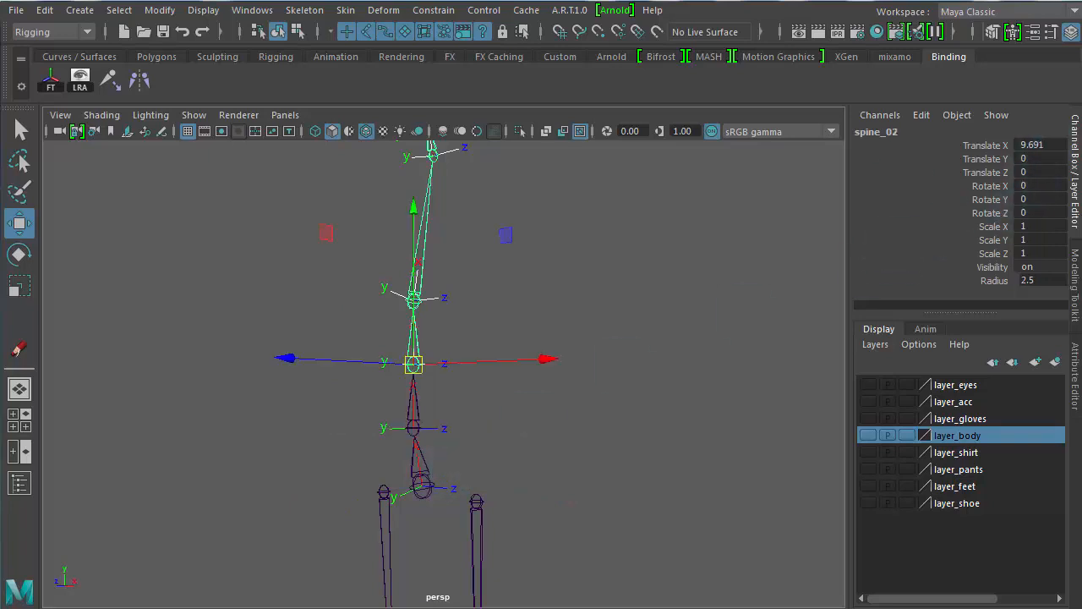